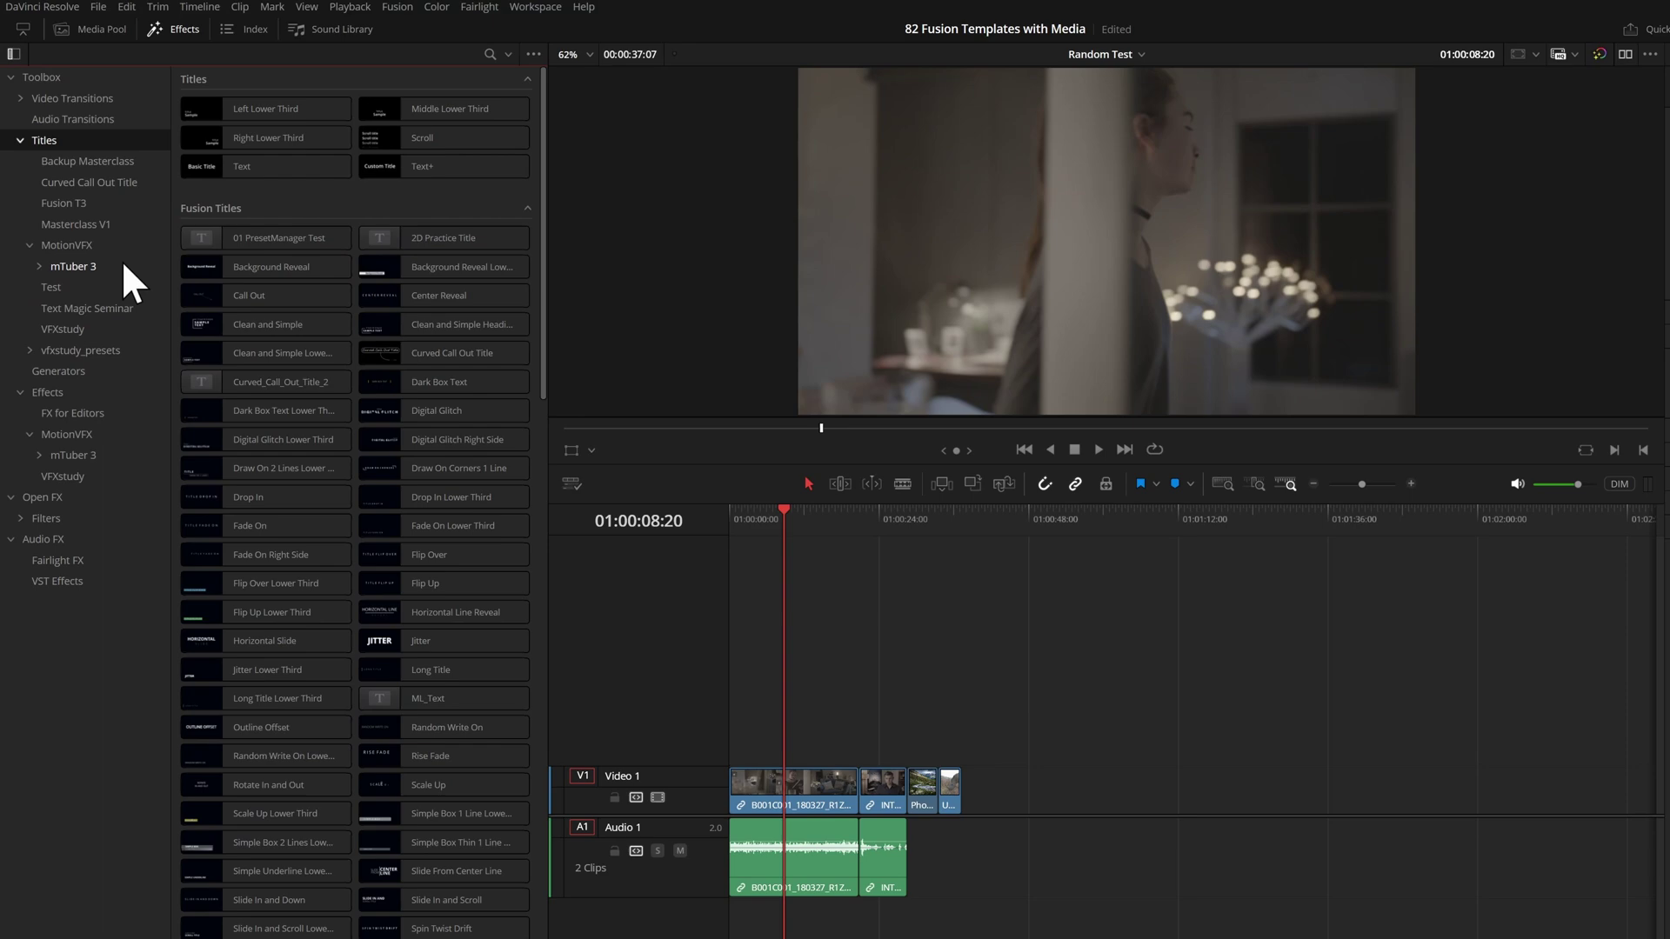
# List the mTuber 3 titles, add the Bell Falls sound to Audio 1, and show the Intro Animation v1.mov composite modes.
pyautogui.click(123, 264)
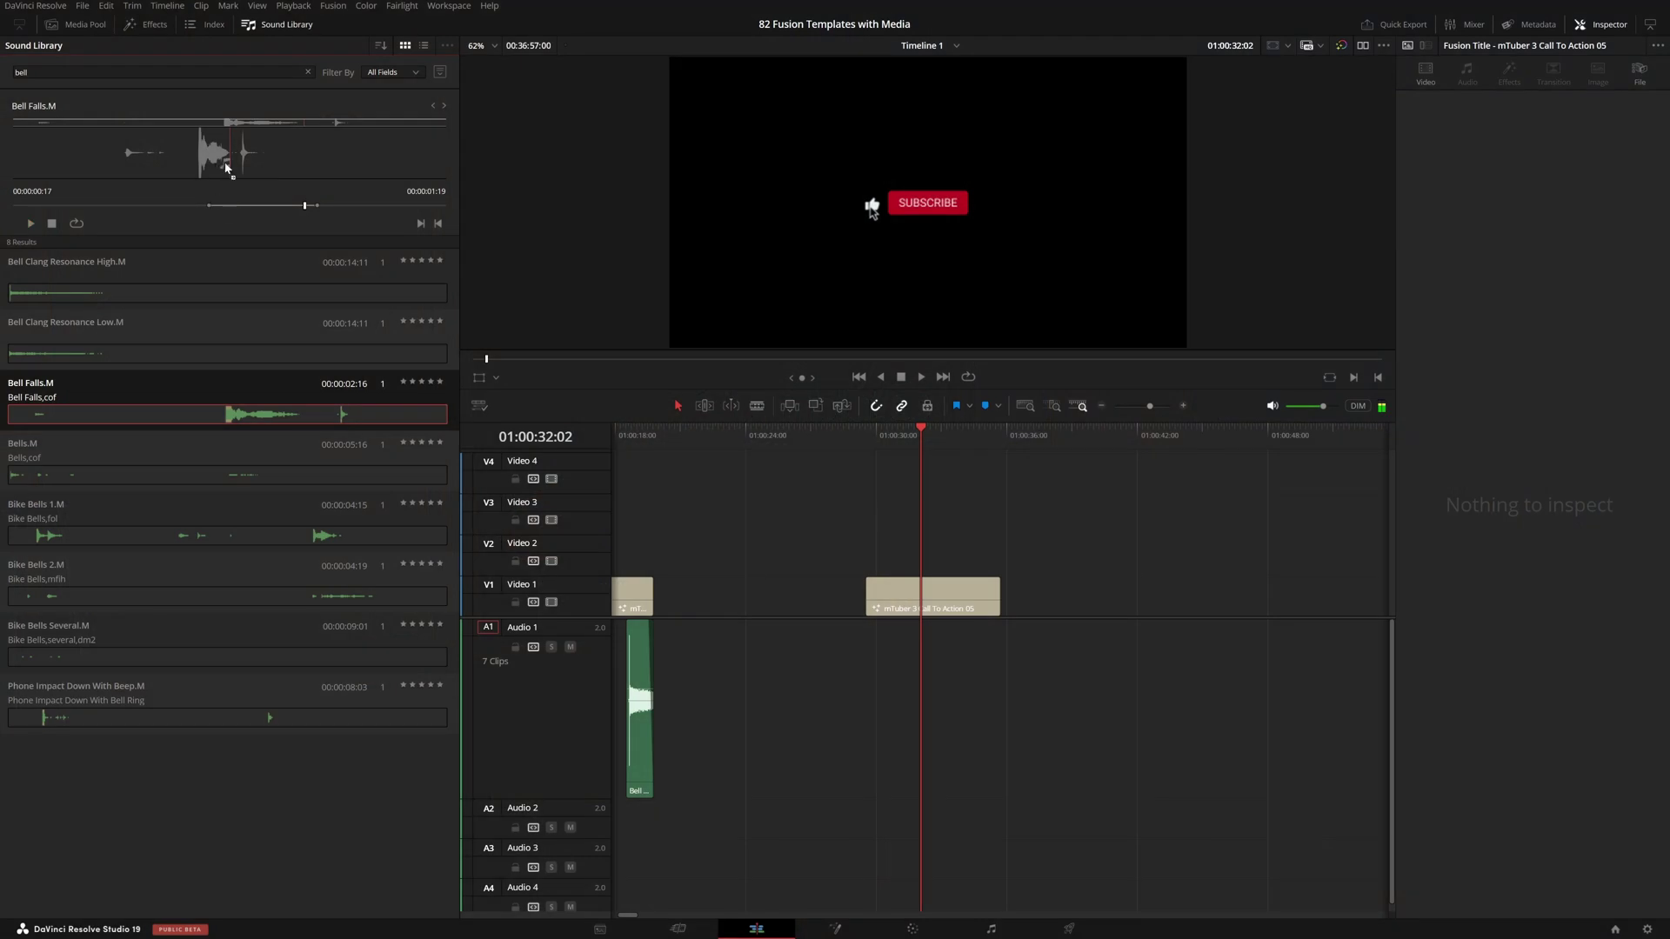
pyautogui.moveTo(219, 165); pyautogui.dragTo(892, 615)
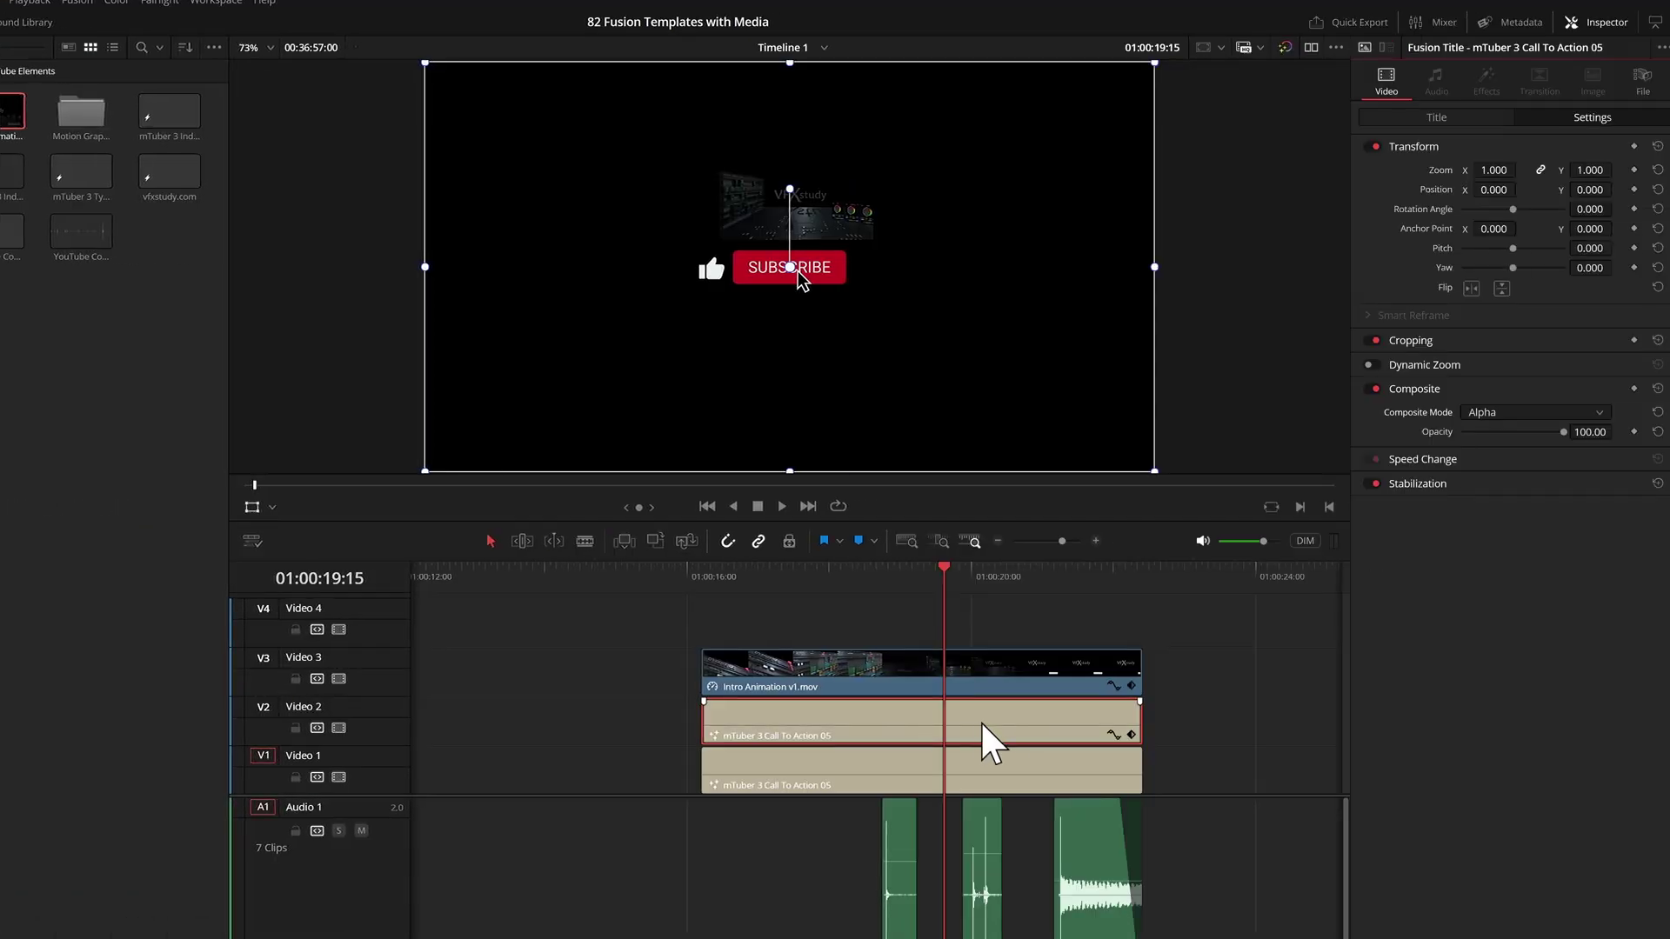
pyautogui.click(987, 669)
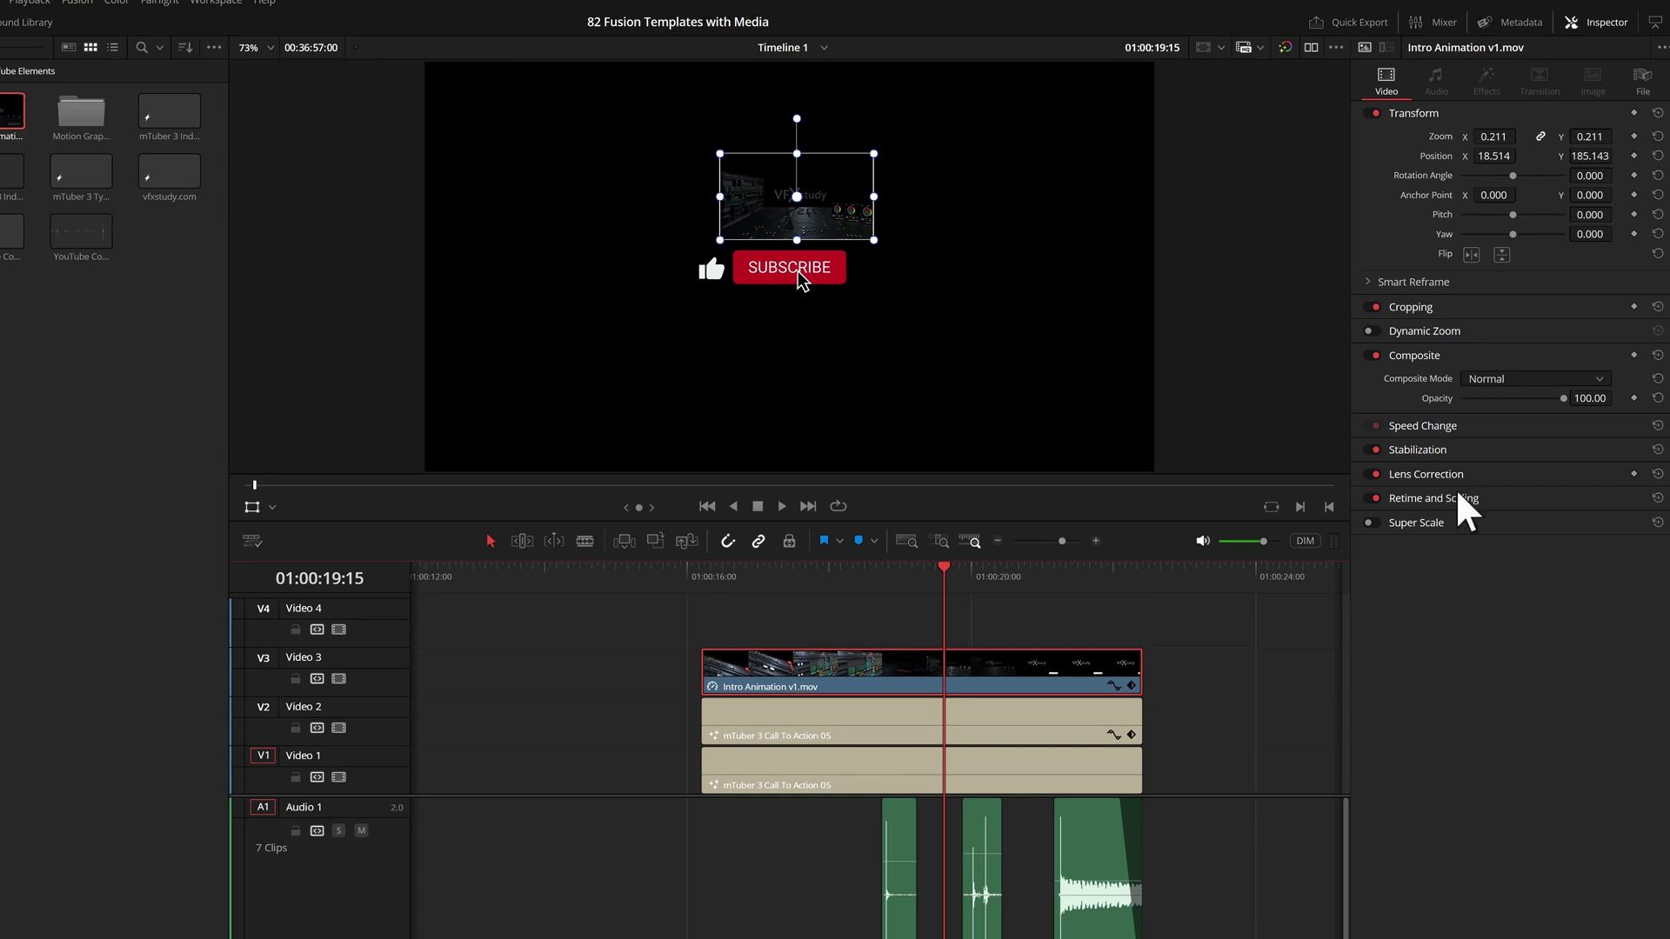
pyautogui.click(1485, 379)
pyautogui.scroll(-5, 1543, 452)
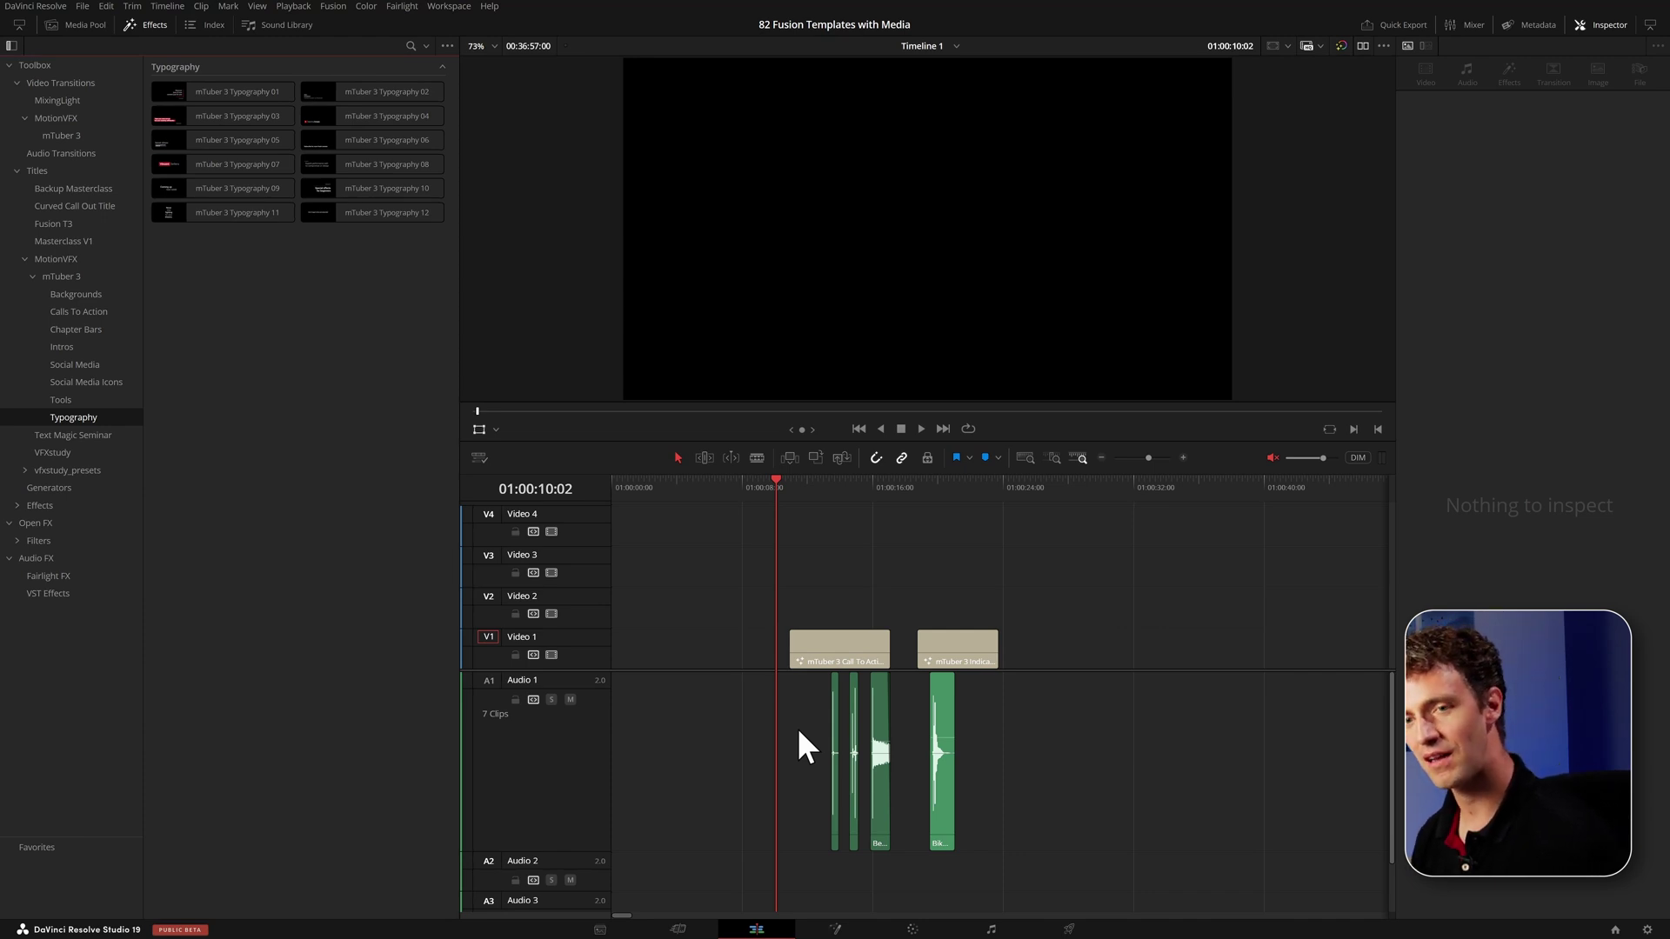
# Filter the titles to mTuber 3 Typography and put Typography 02 at the start of Video 1.
pyautogui.click(37, 172)
pyautogui.scroll(-10, 374, 469)
pyautogui.scroll(10, 389, 548)
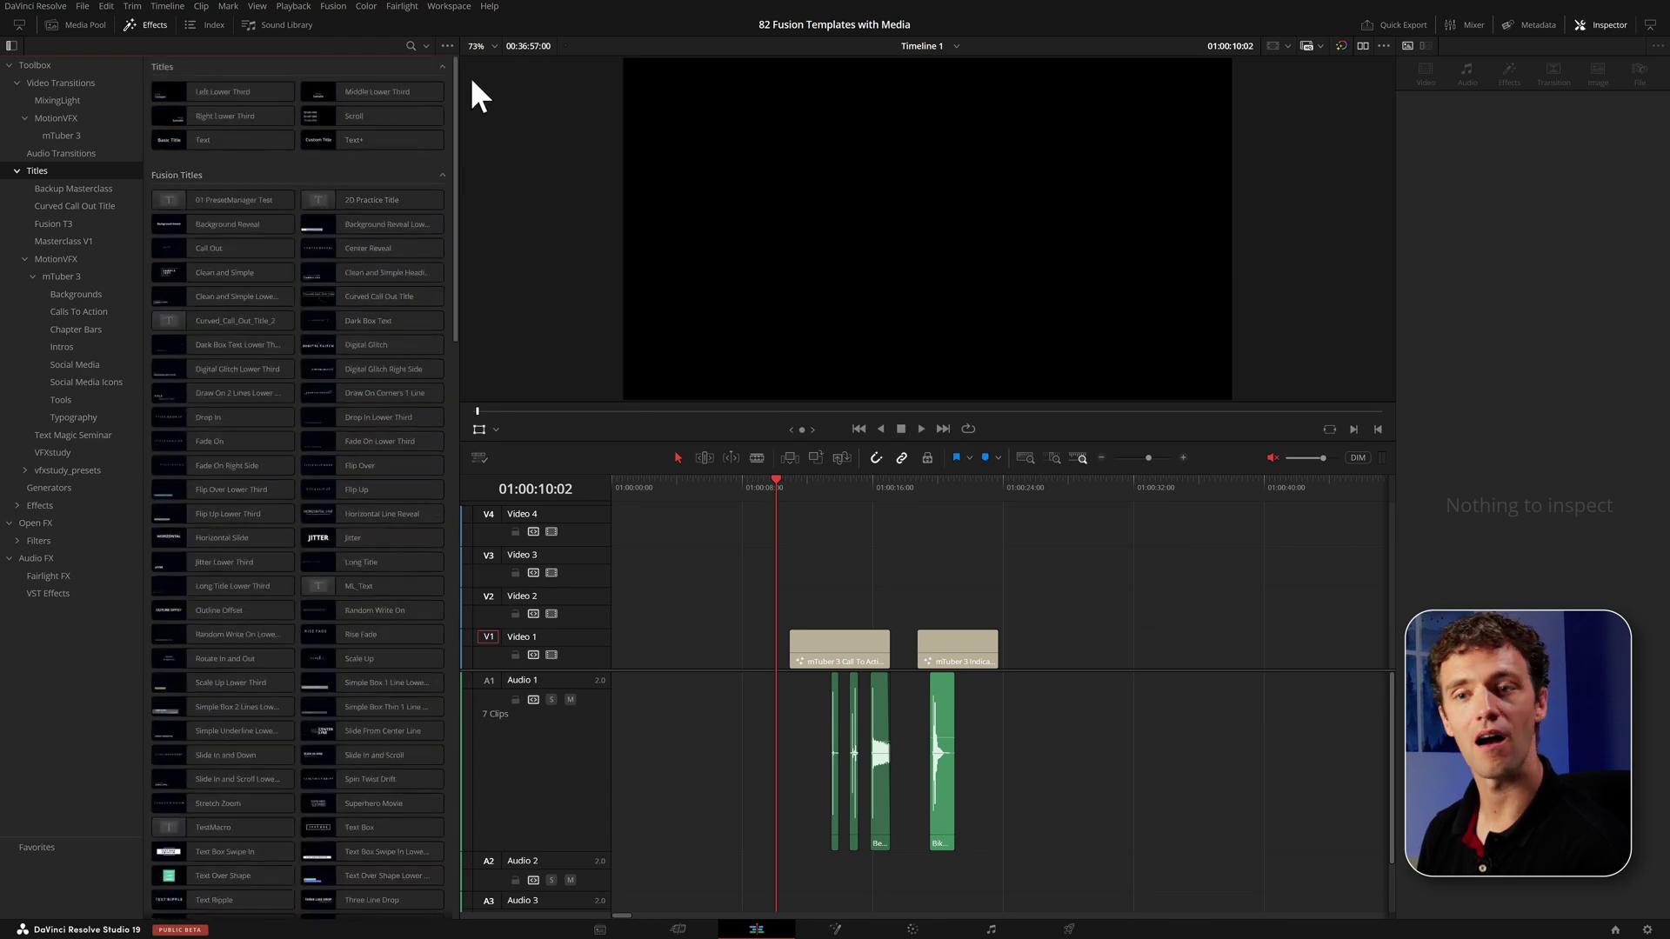
pyautogui.click(65, 278)
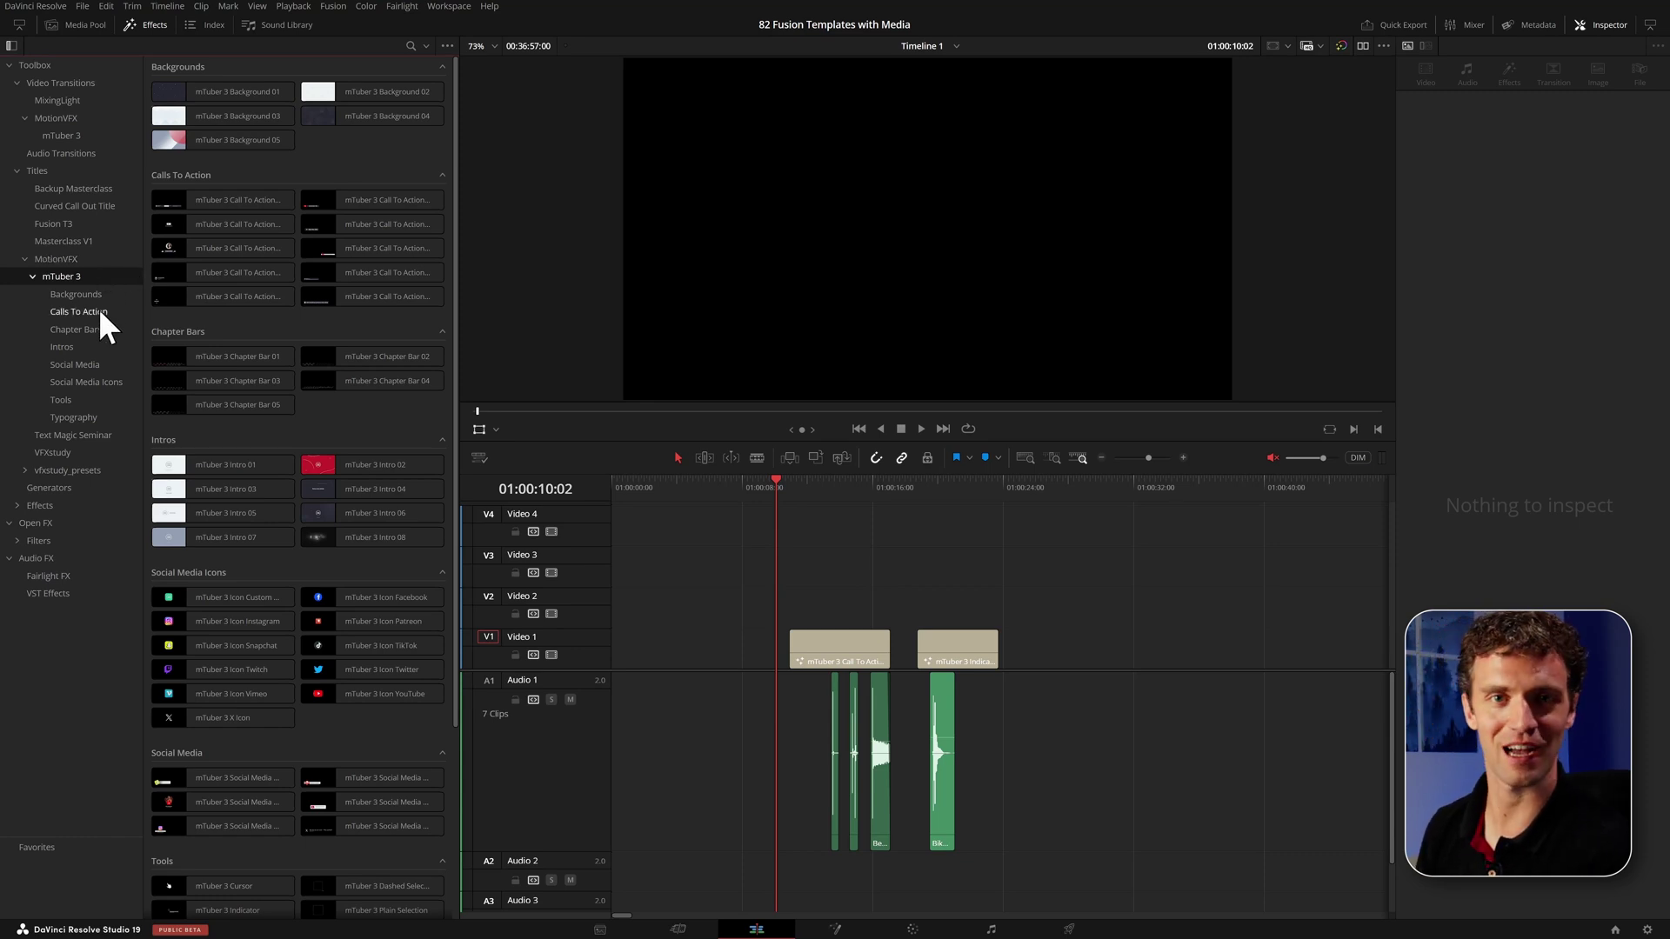
pyautogui.click(82, 398)
pyautogui.click(97, 416)
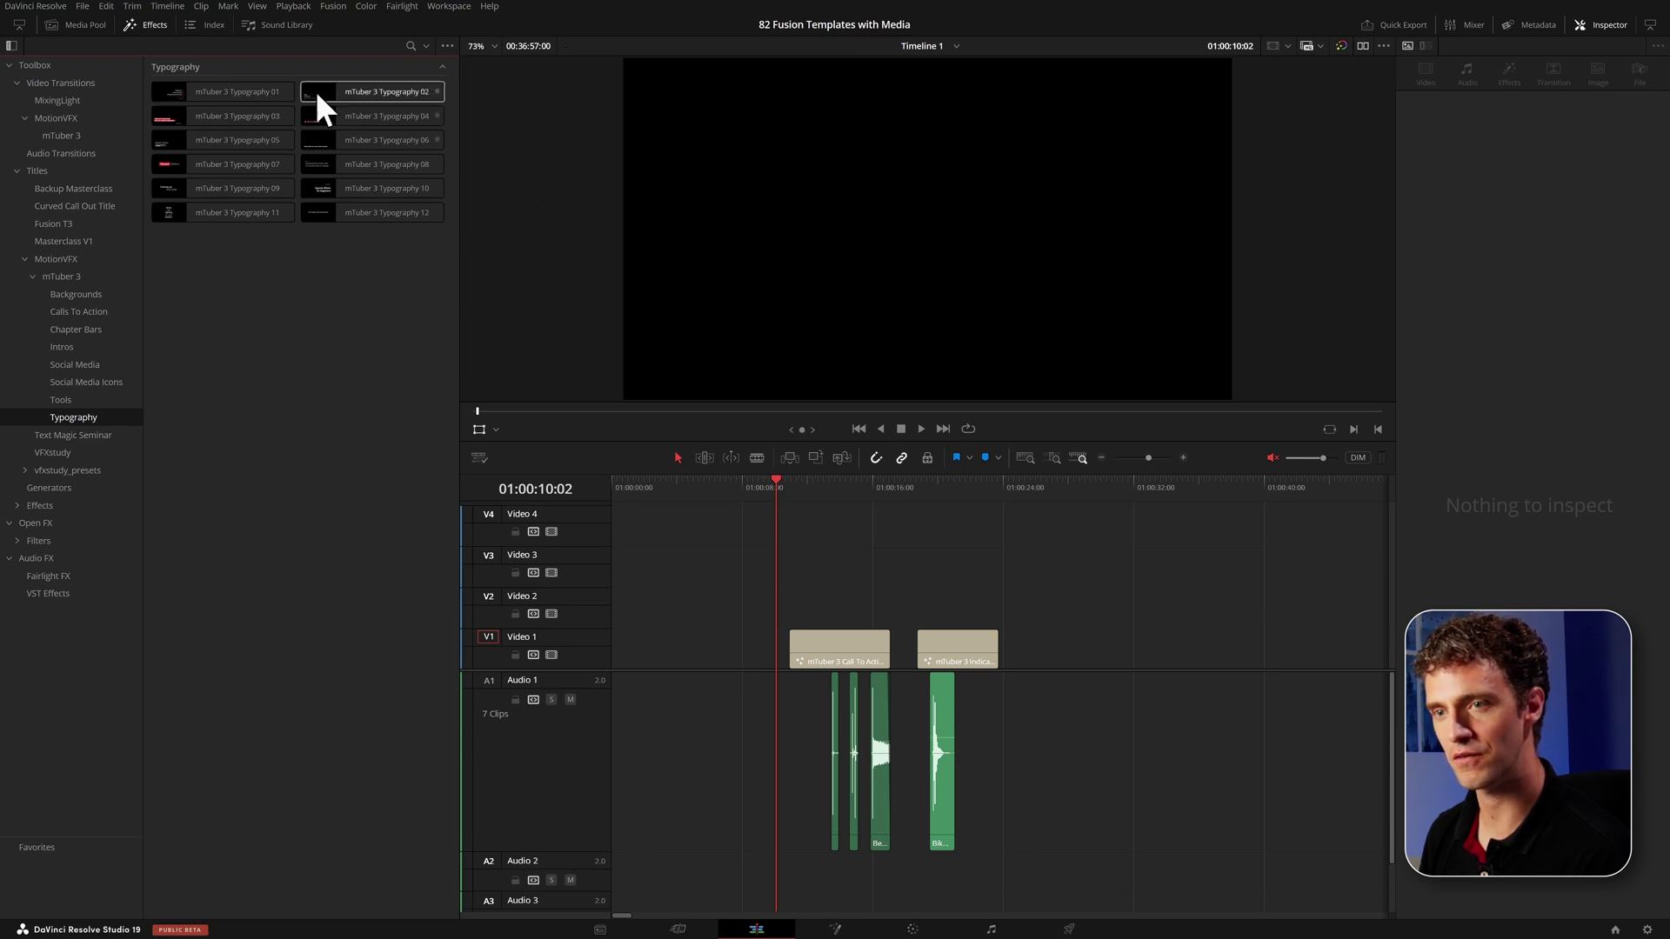
pyautogui.moveTo(317, 94); pyautogui.dragTo(619, 670)
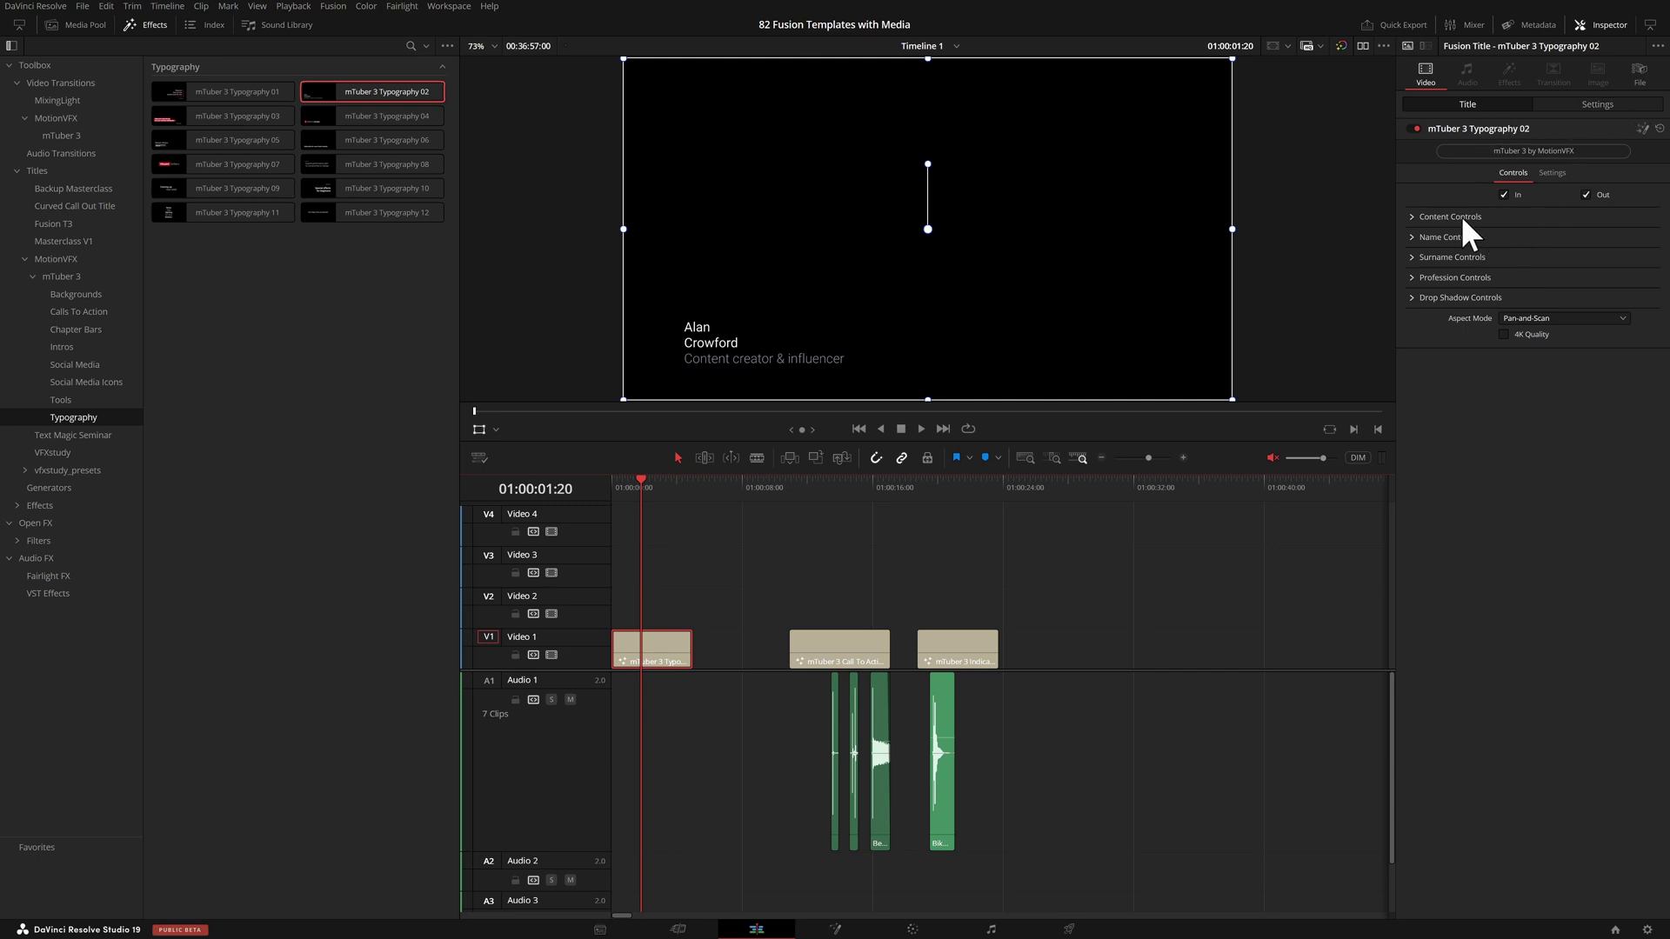
# Expand the content, name and surname controls, then enter the presenter's name and 'VFX Artist & Trainer'.
pyautogui.click(1409, 215)
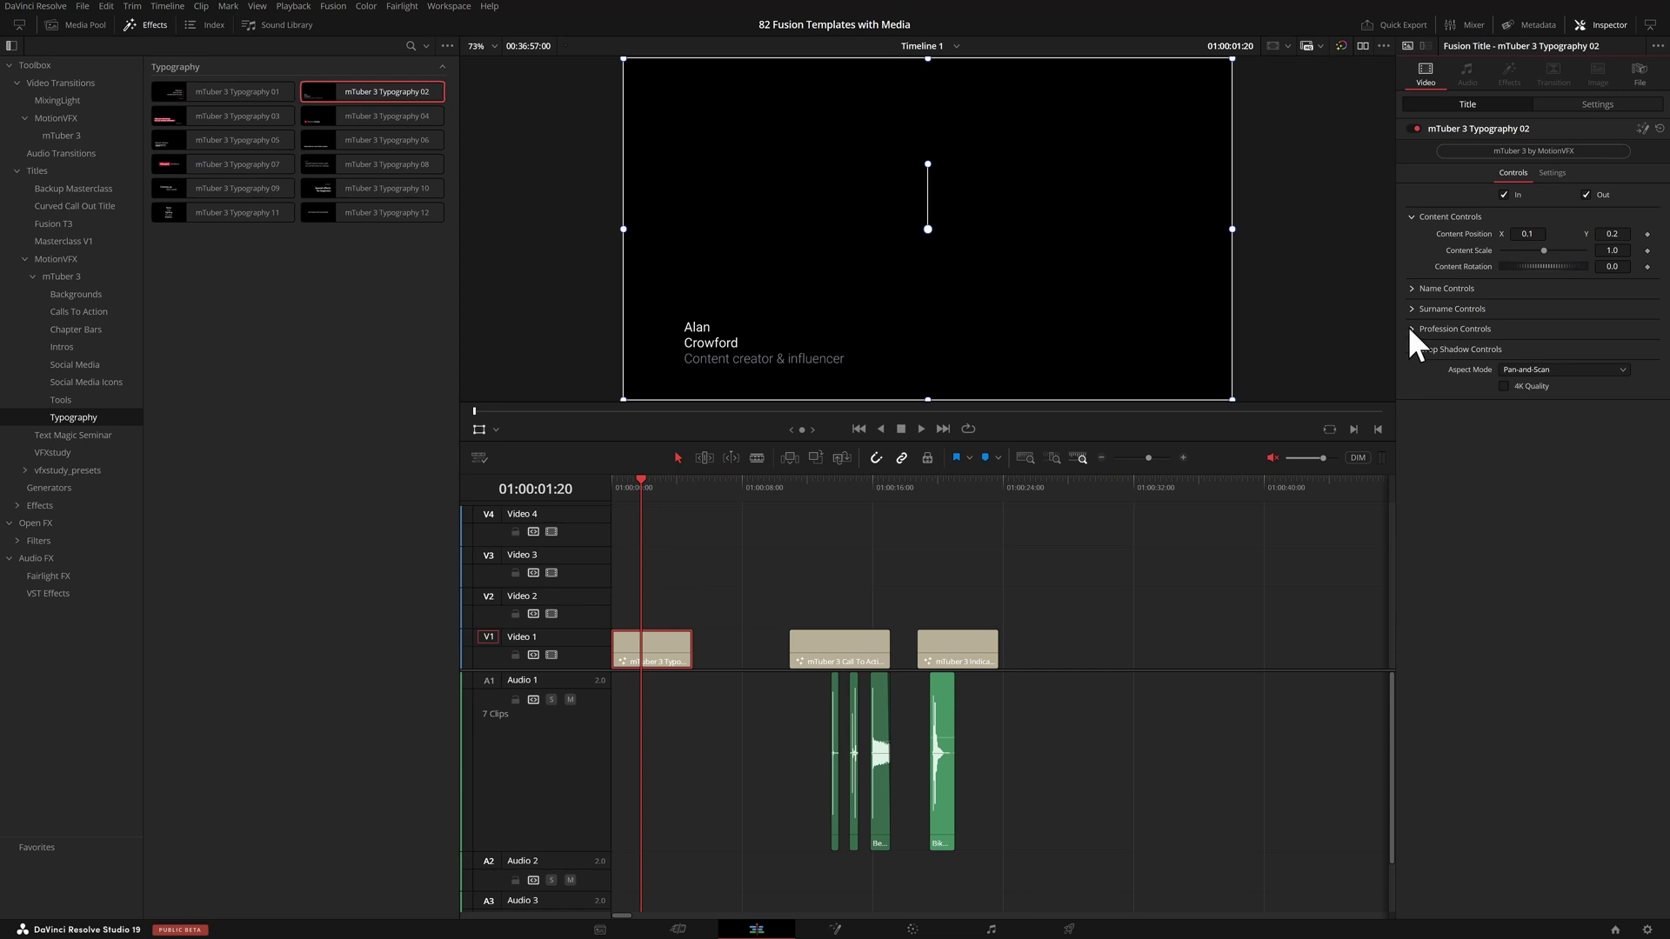
pyautogui.click(1412, 289)
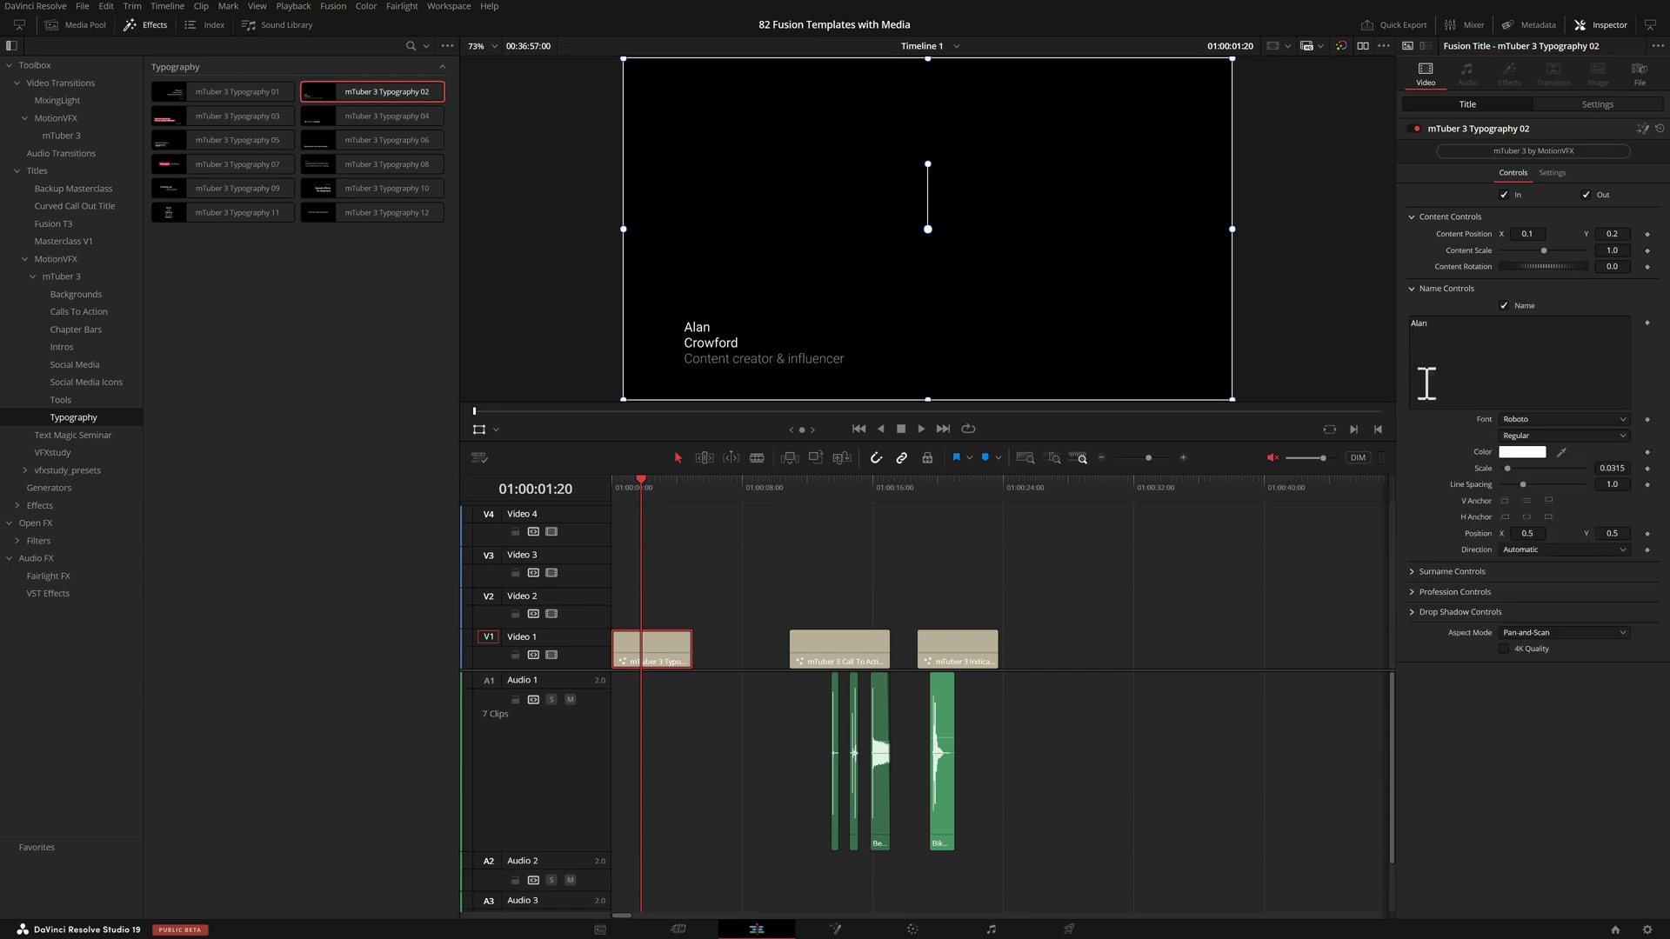
pyautogui.click(1412, 571)
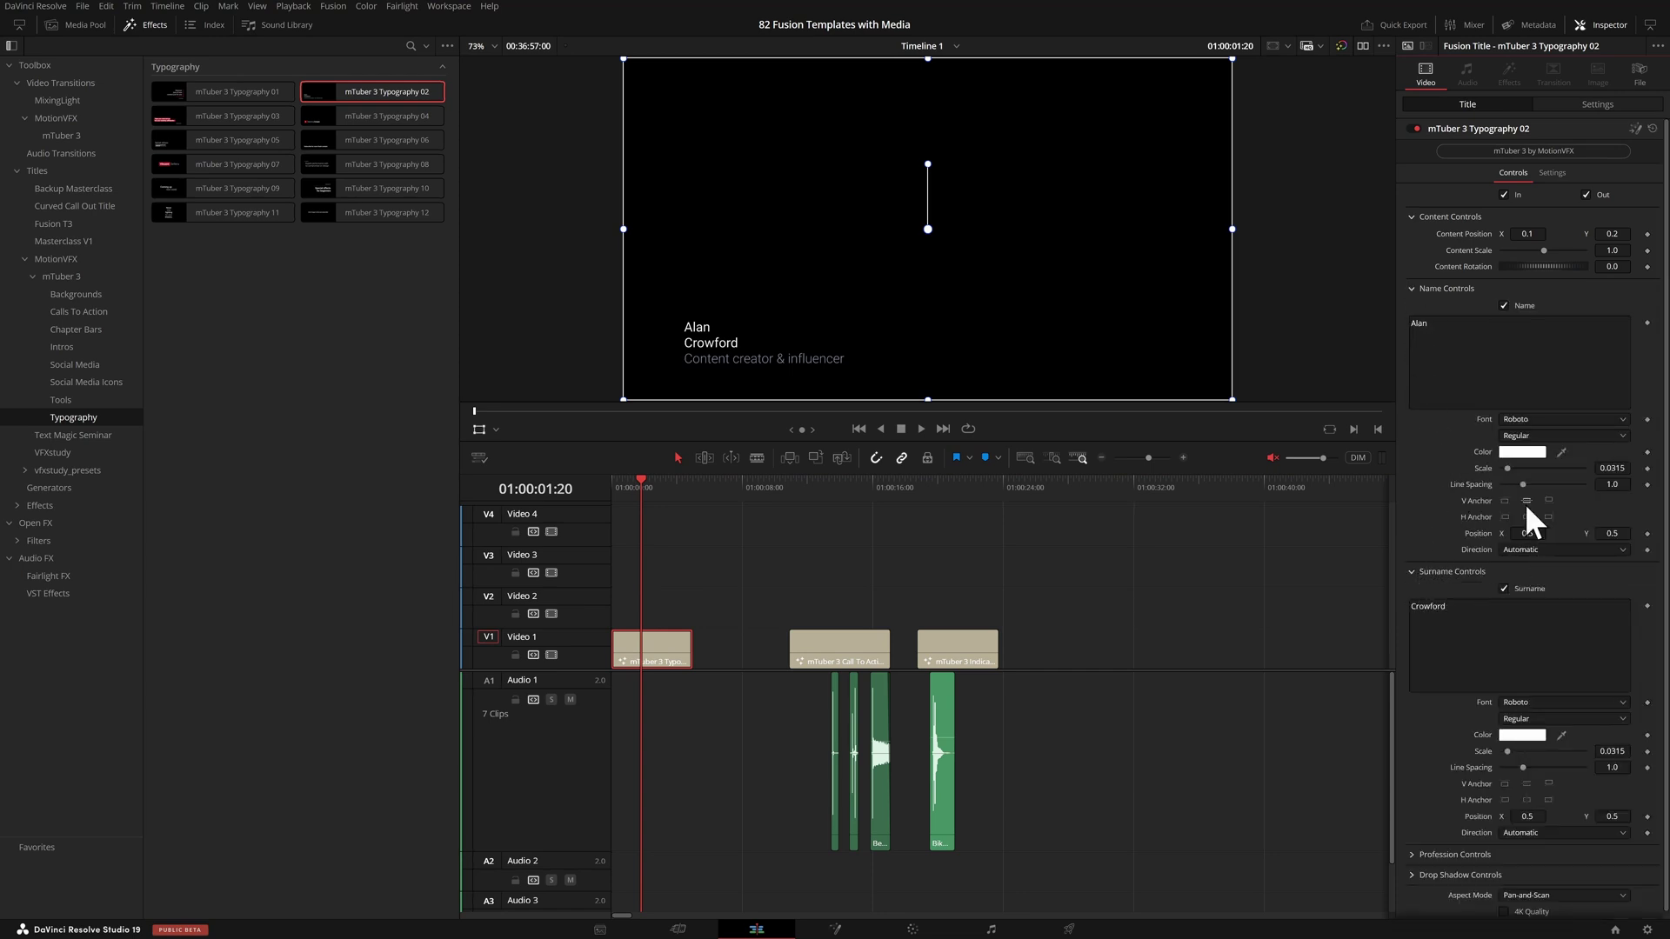
pyautogui.doubleClick(1486, 348)
pyautogui.write('B')
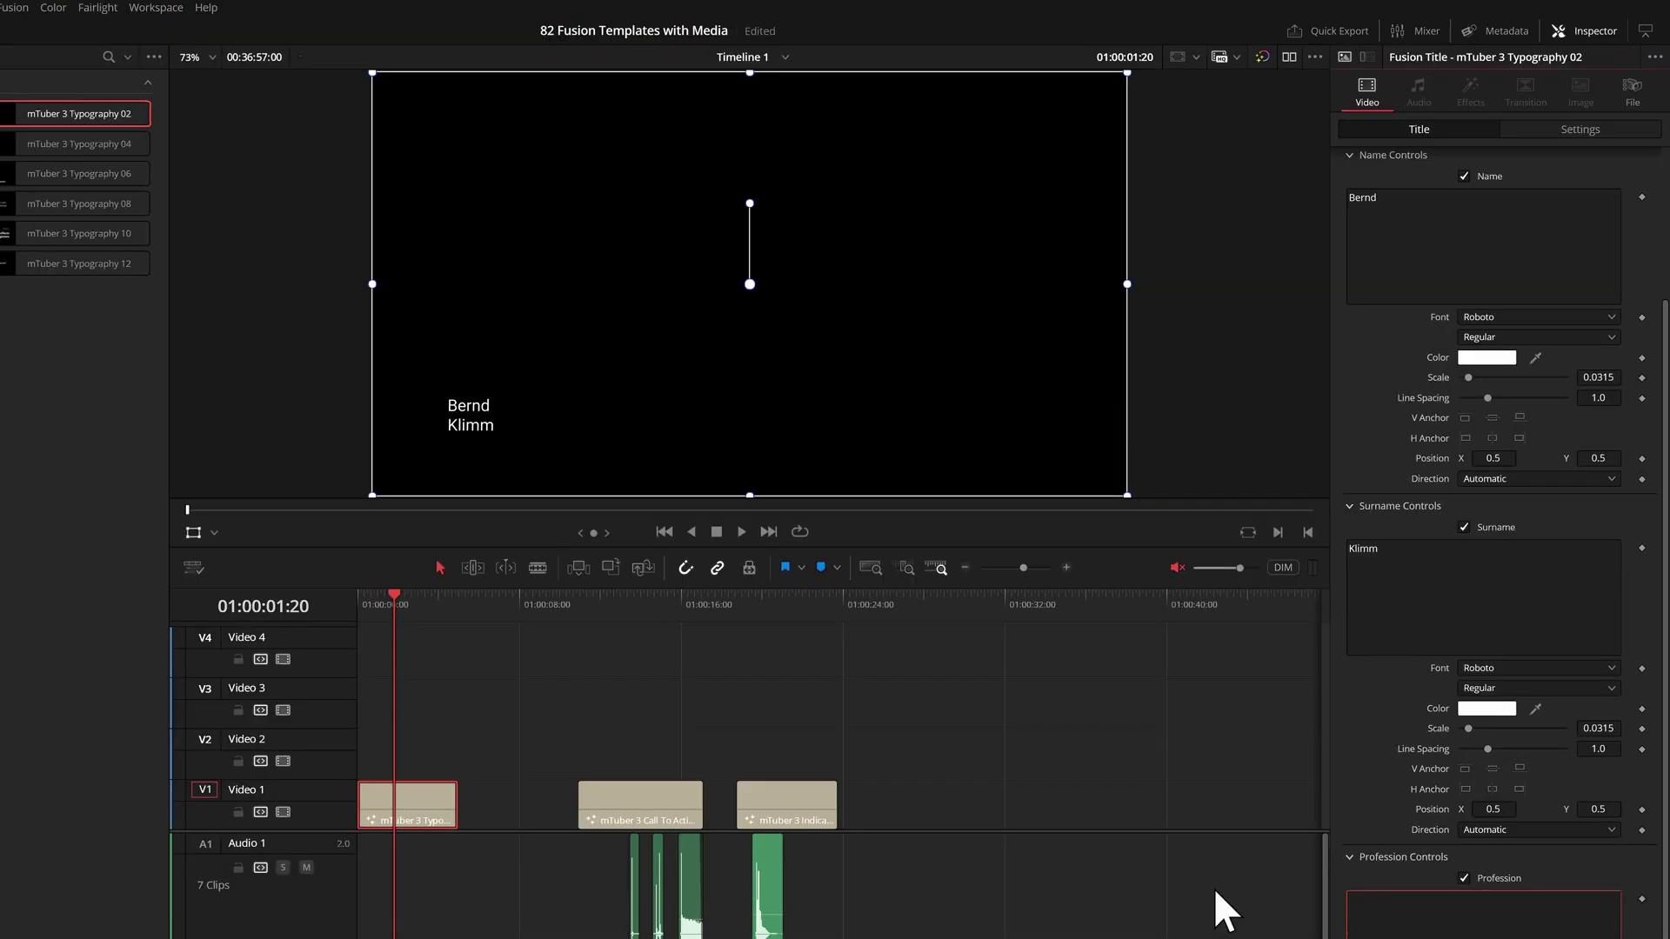
pyautogui.write('VFX Artist & Trainer')
# Set both the name and surname fonts to Candara.
pyautogui.click(1513, 315)
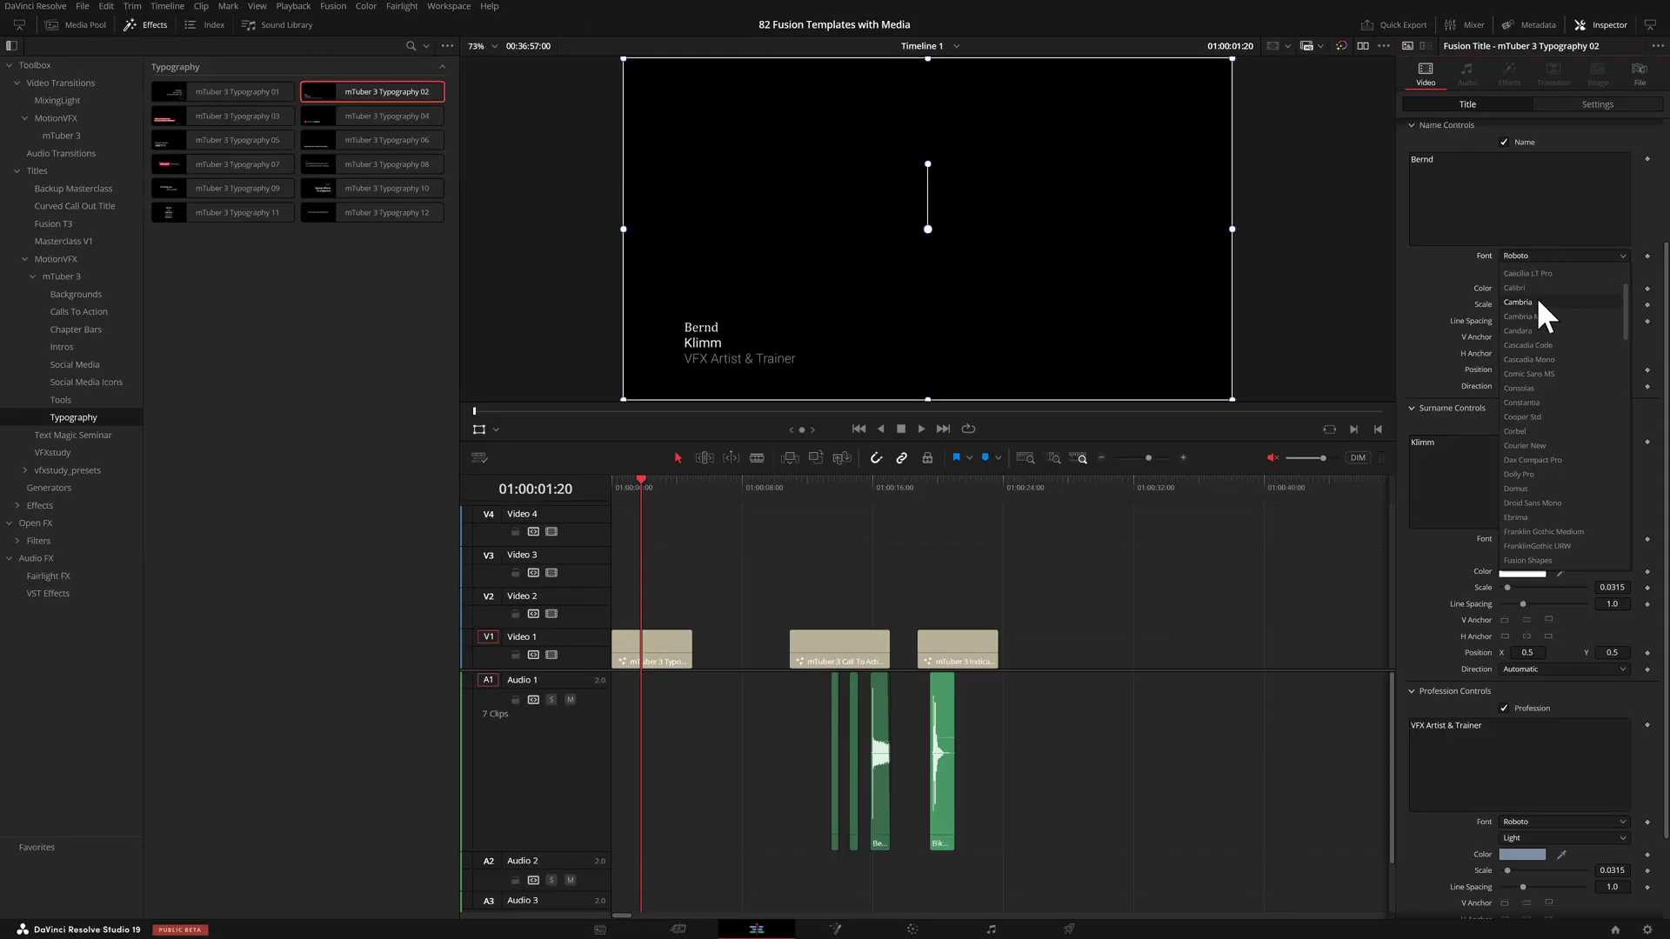
pyautogui.click(1538, 330)
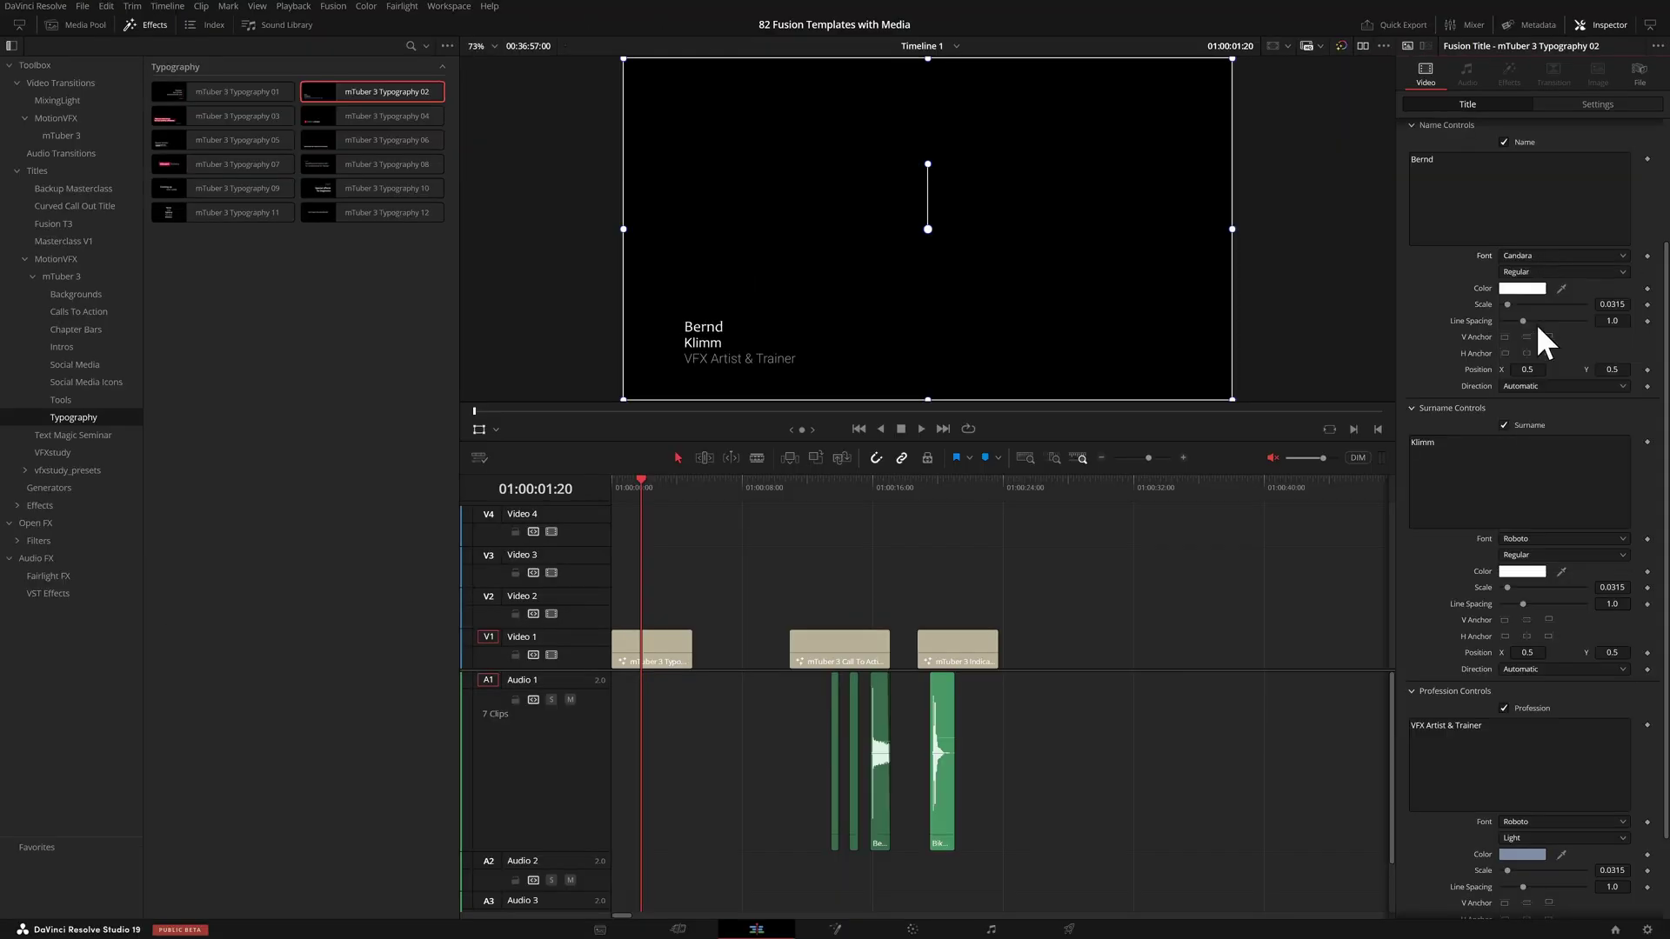
pyautogui.click(1597, 545)
pyautogui.click(1543, 611)
pyautogui.click(661, 648)
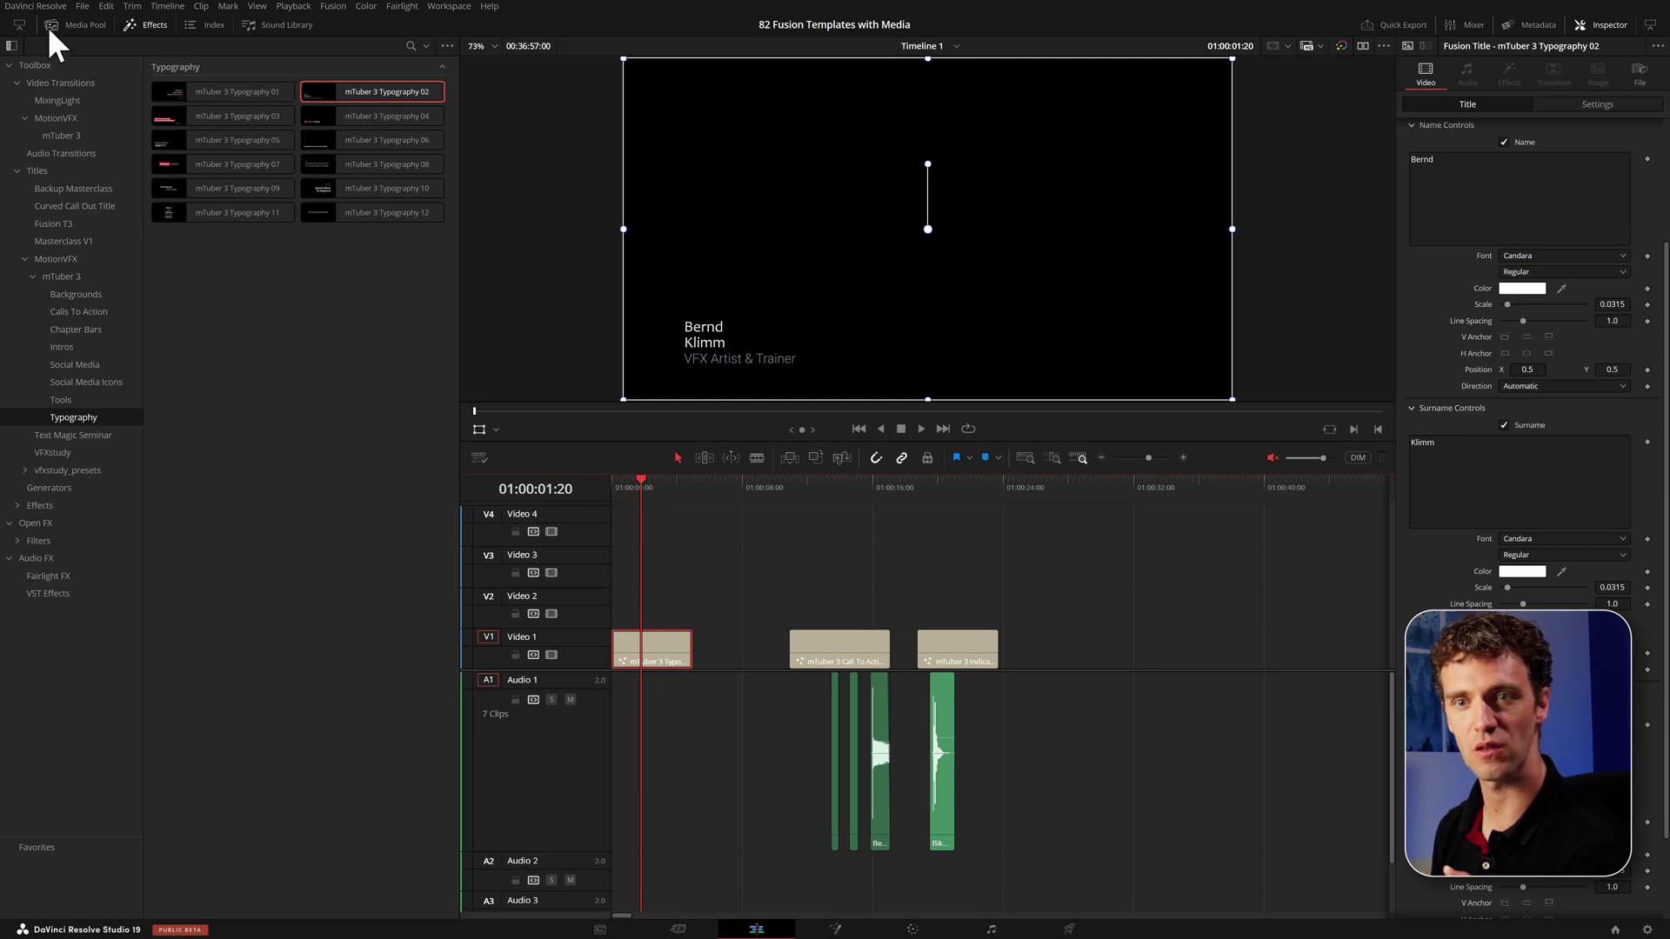
# Save the customised V1 title as a clip in the Media Pool's Motion Graphics Elements bin.
pyautogui.click(70, 24)
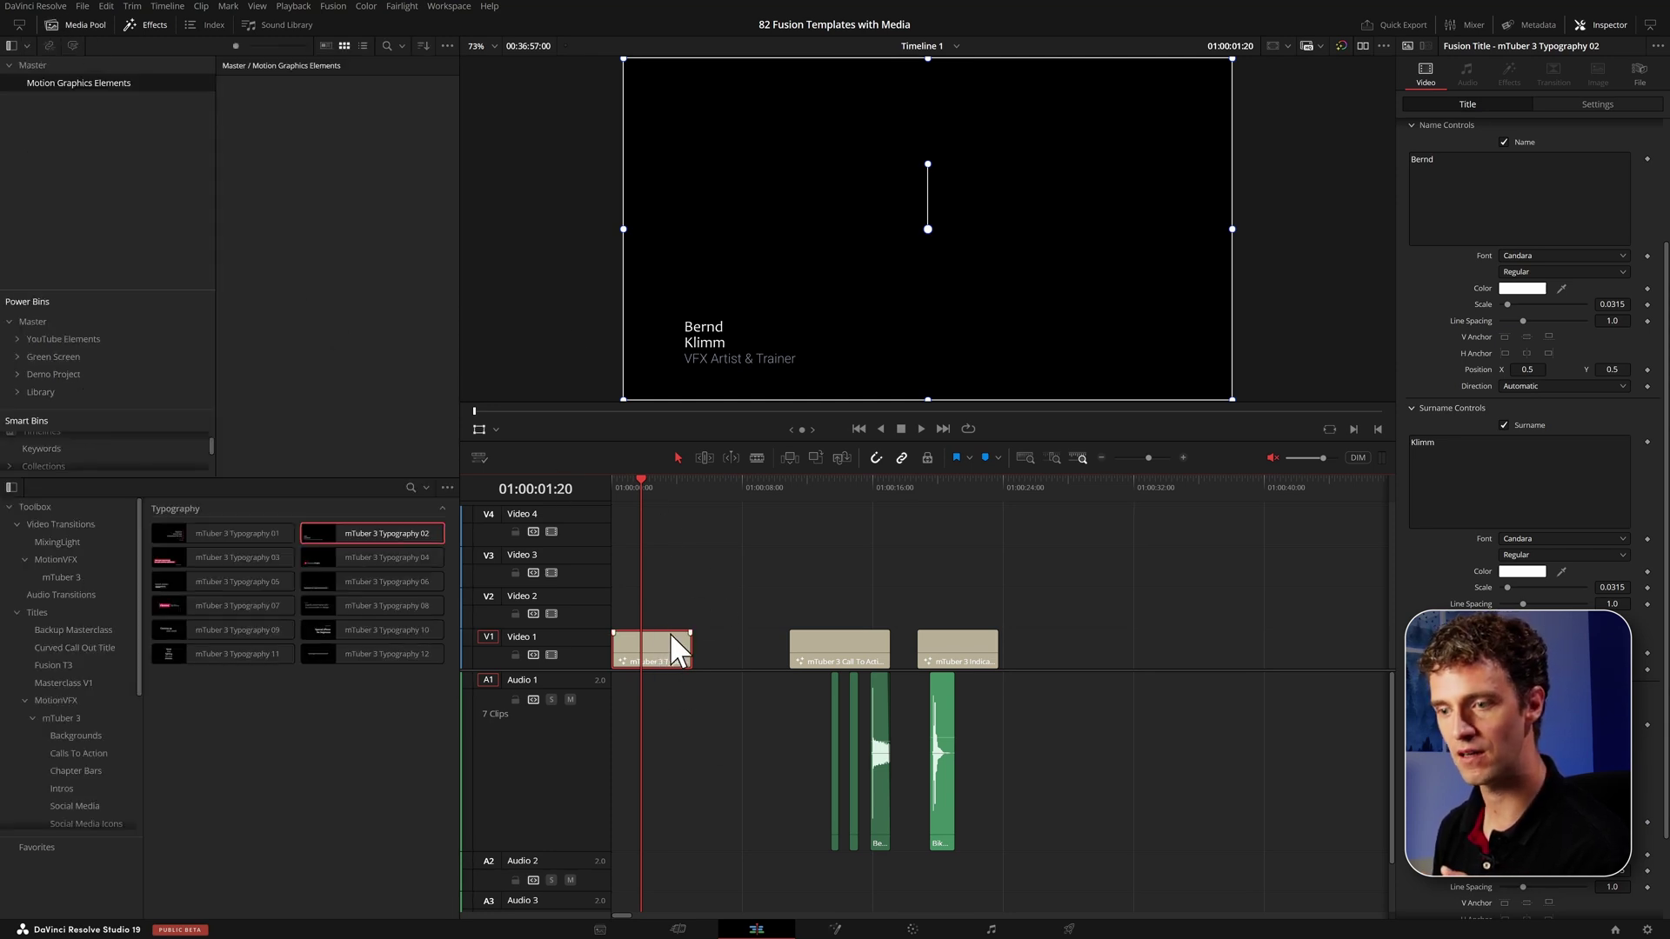
pyautogui.moveTo(670, 637); pyautogui.dragTo(1079, 648)
pyautogui.click(258, 93)
# Test the saved title on Video 1, delete the test copy, and close the Effects library.
pyautogui.click(1111, 489)
pyautogui.moveTo(1164, 484); pyautogui.dragTo(1117, 513)
pyautogui.click(1131, 648)
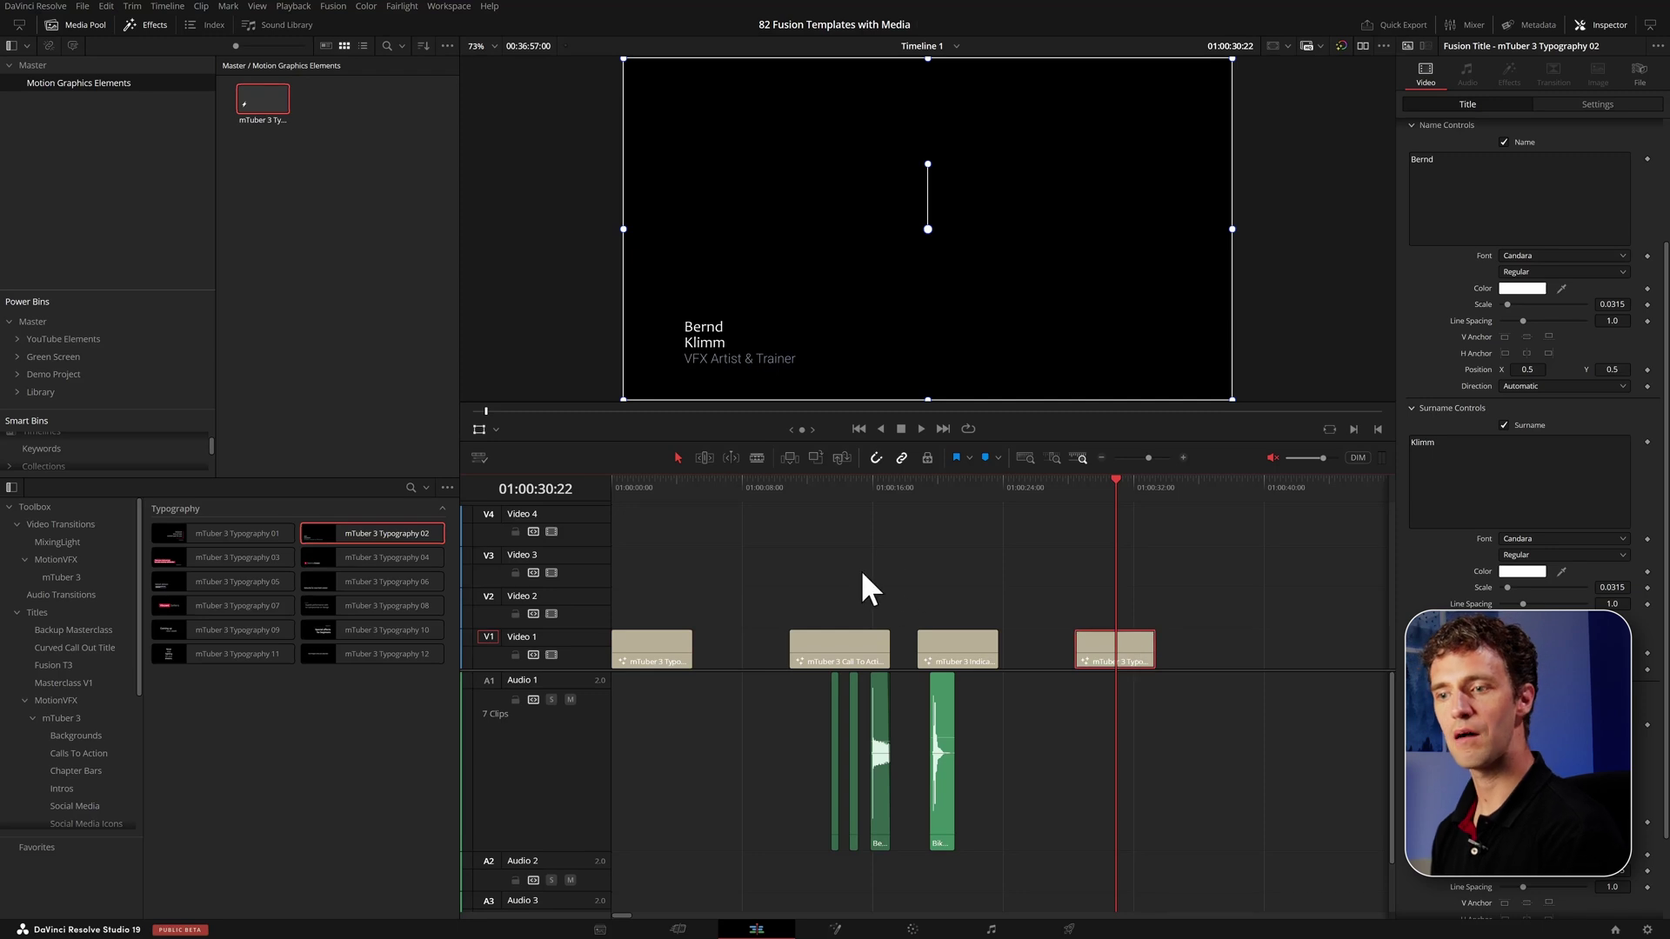
pyautogui.press('Delete')
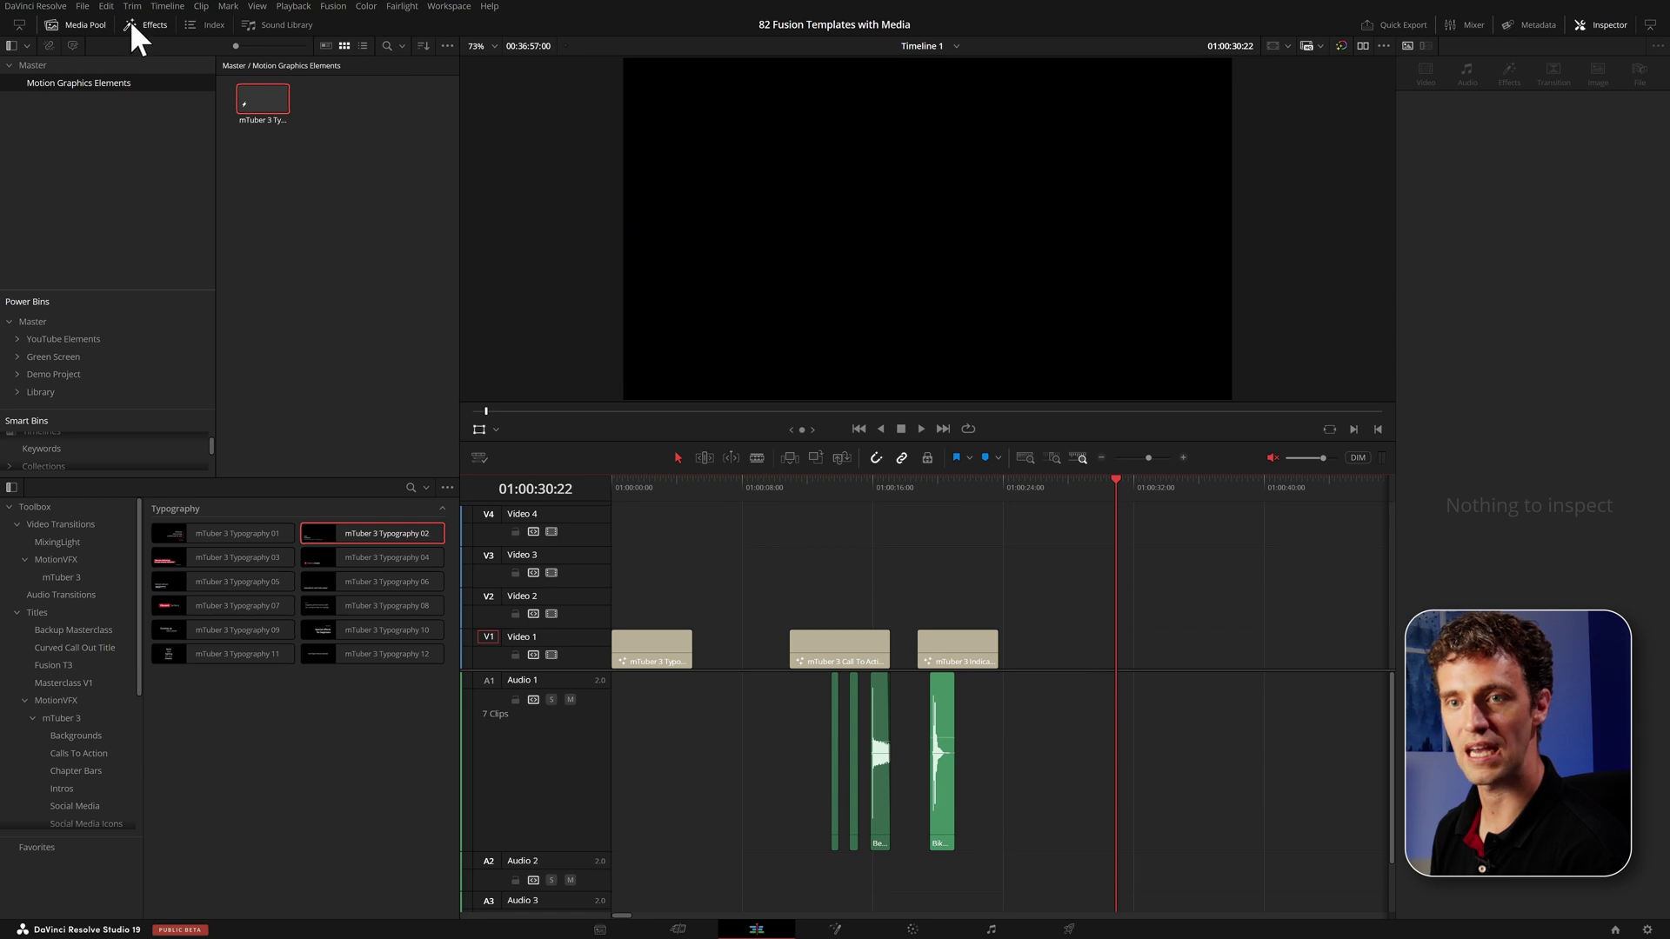
pyautogui.click(154, 25)
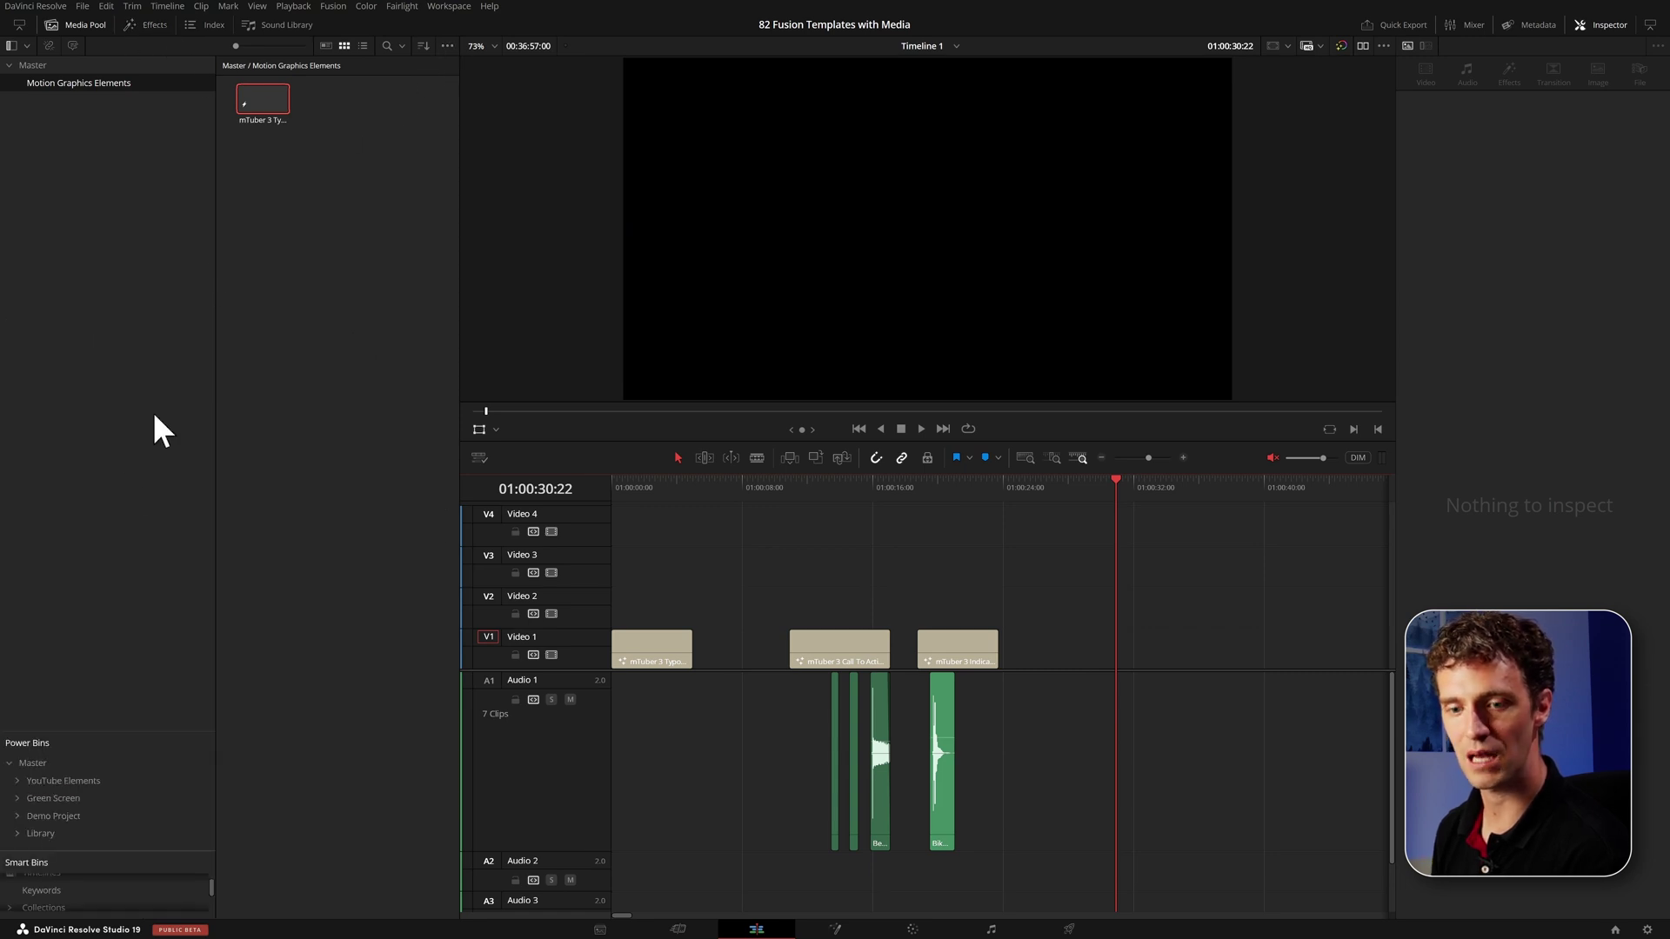
# Enlarge the Power Bins area and drag the customised V1 title into the YouTube Elements power bin.
pyautogui.moveTo(85, 732); pyautogui.dragTo(100, 444)
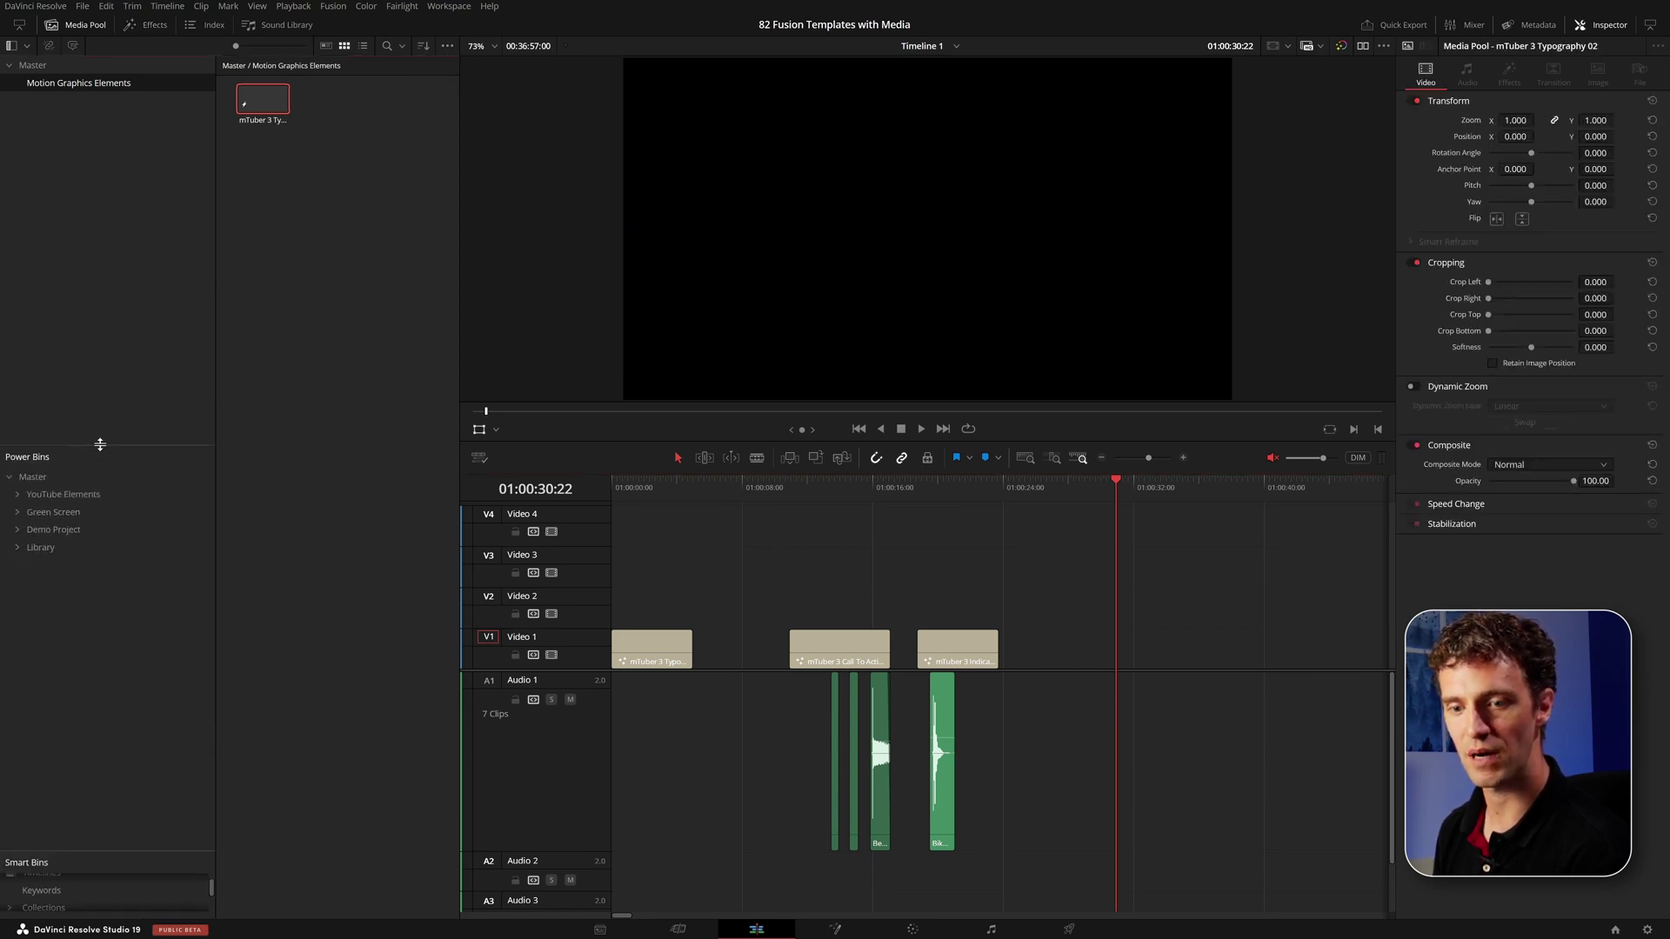
pyautogui.click(447, 45)
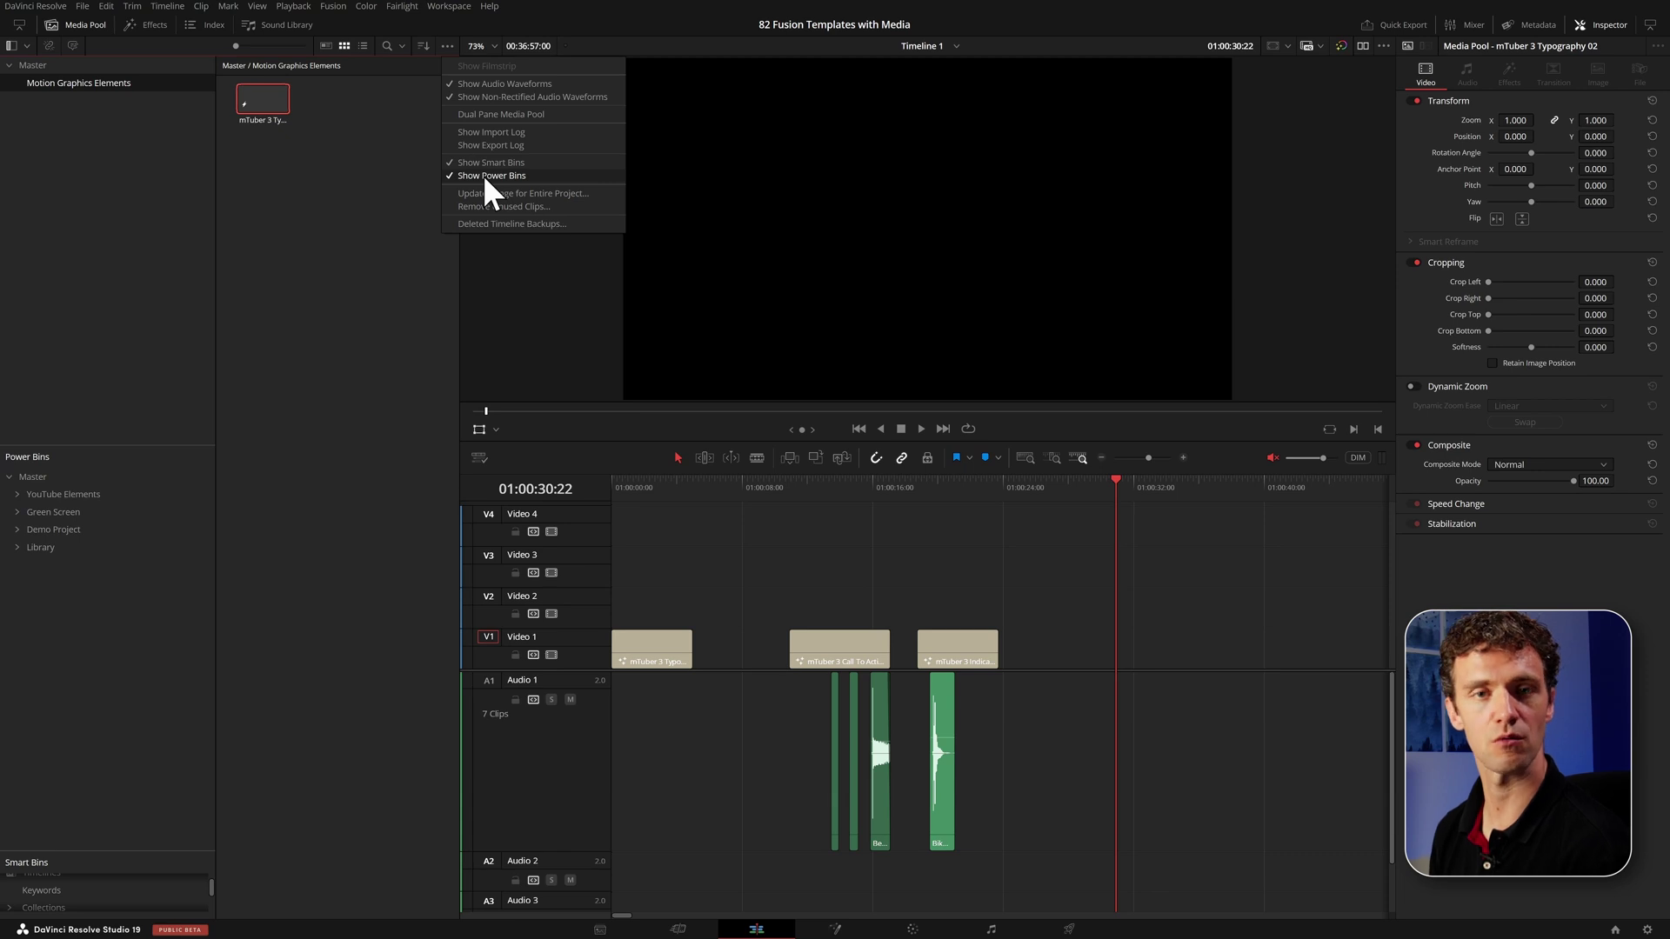
pyautogui.click(130, 494)
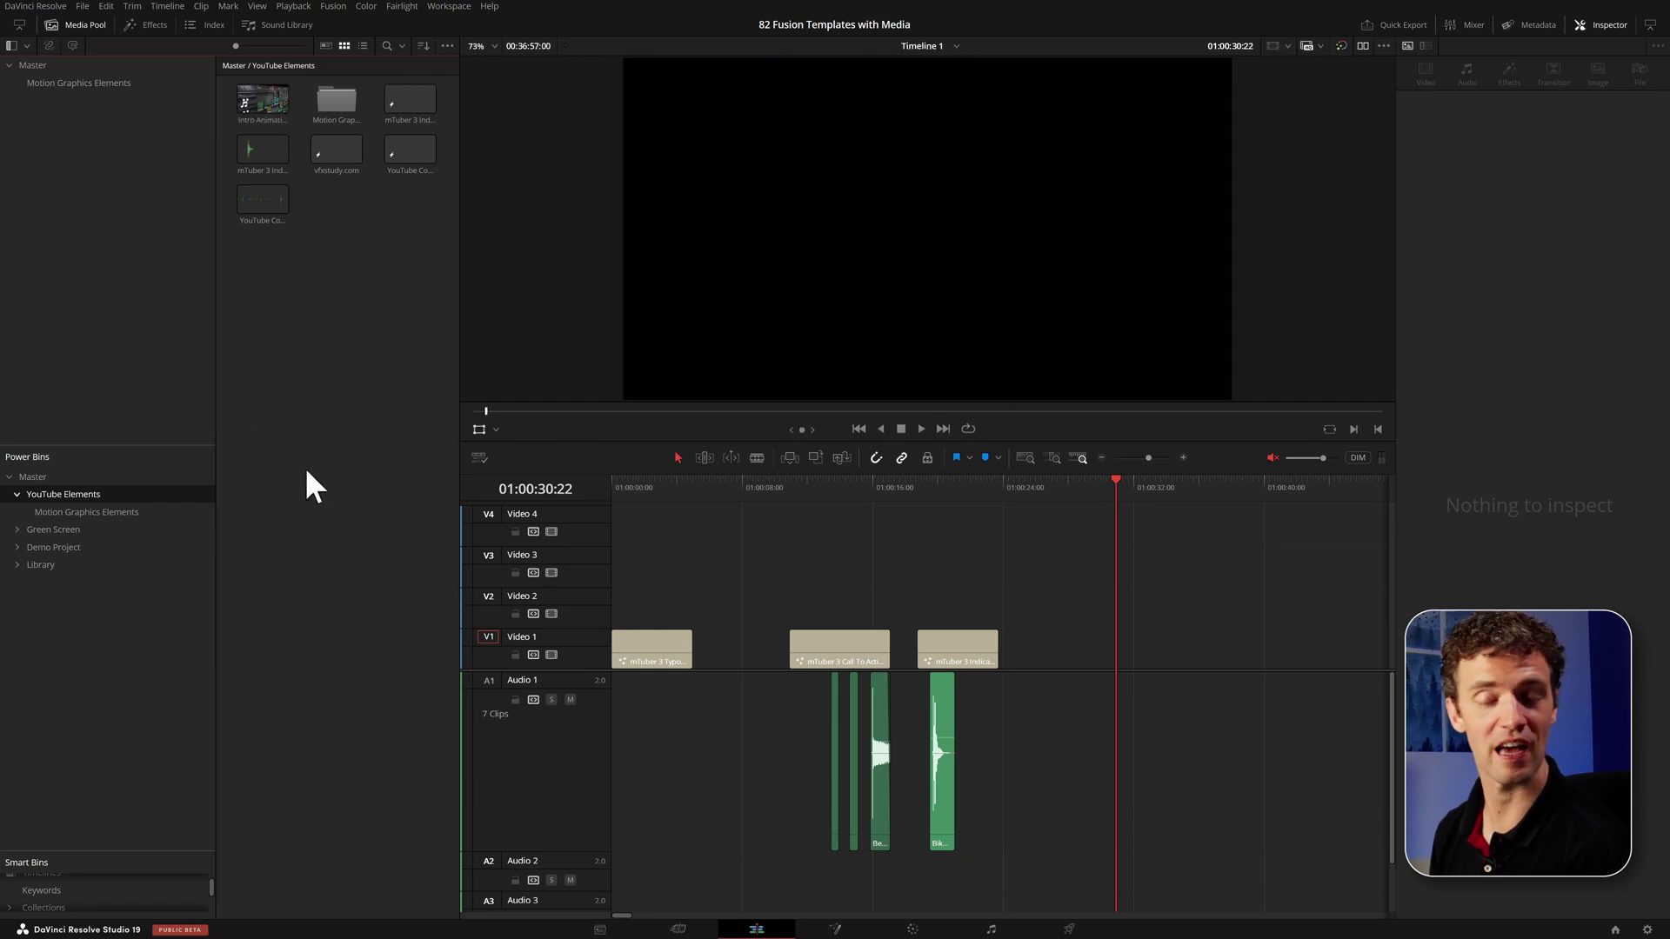
pyautogui.moveTo(650, 655); pyautogui.dragTo(396, 336)
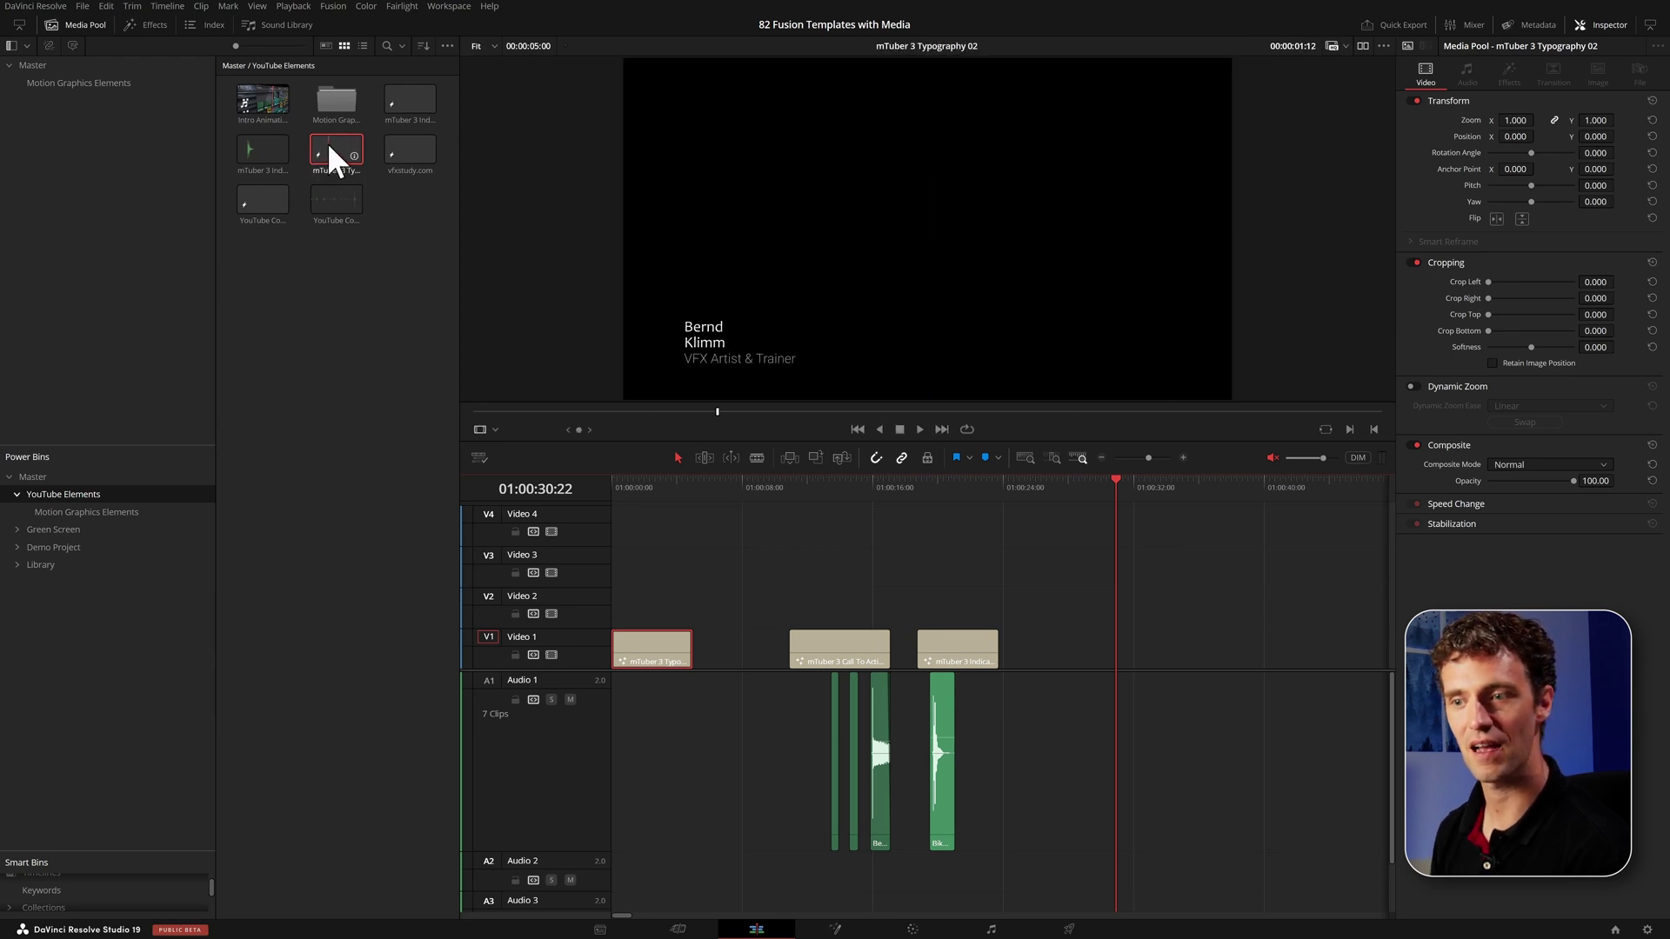
pyautogui.click(358, 280)
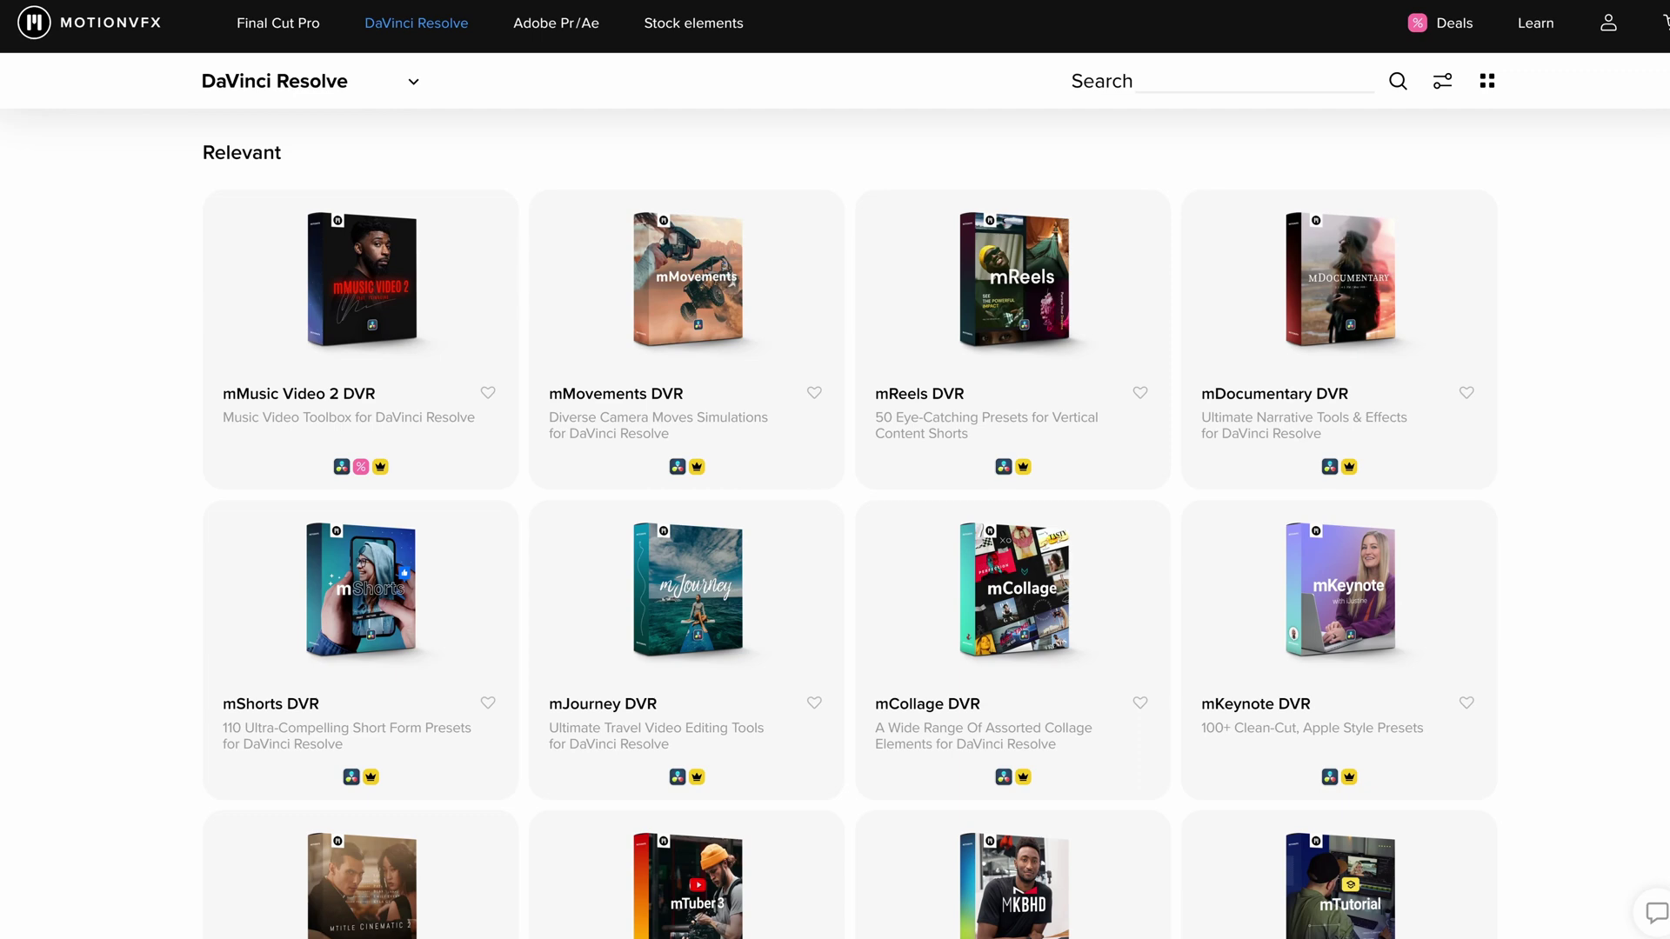
# Scroll the mTuber 3 page past Corner Screens, Intros, Social Media and Tools to Typography.
pyautogui.scroll(-3, 835, 521)
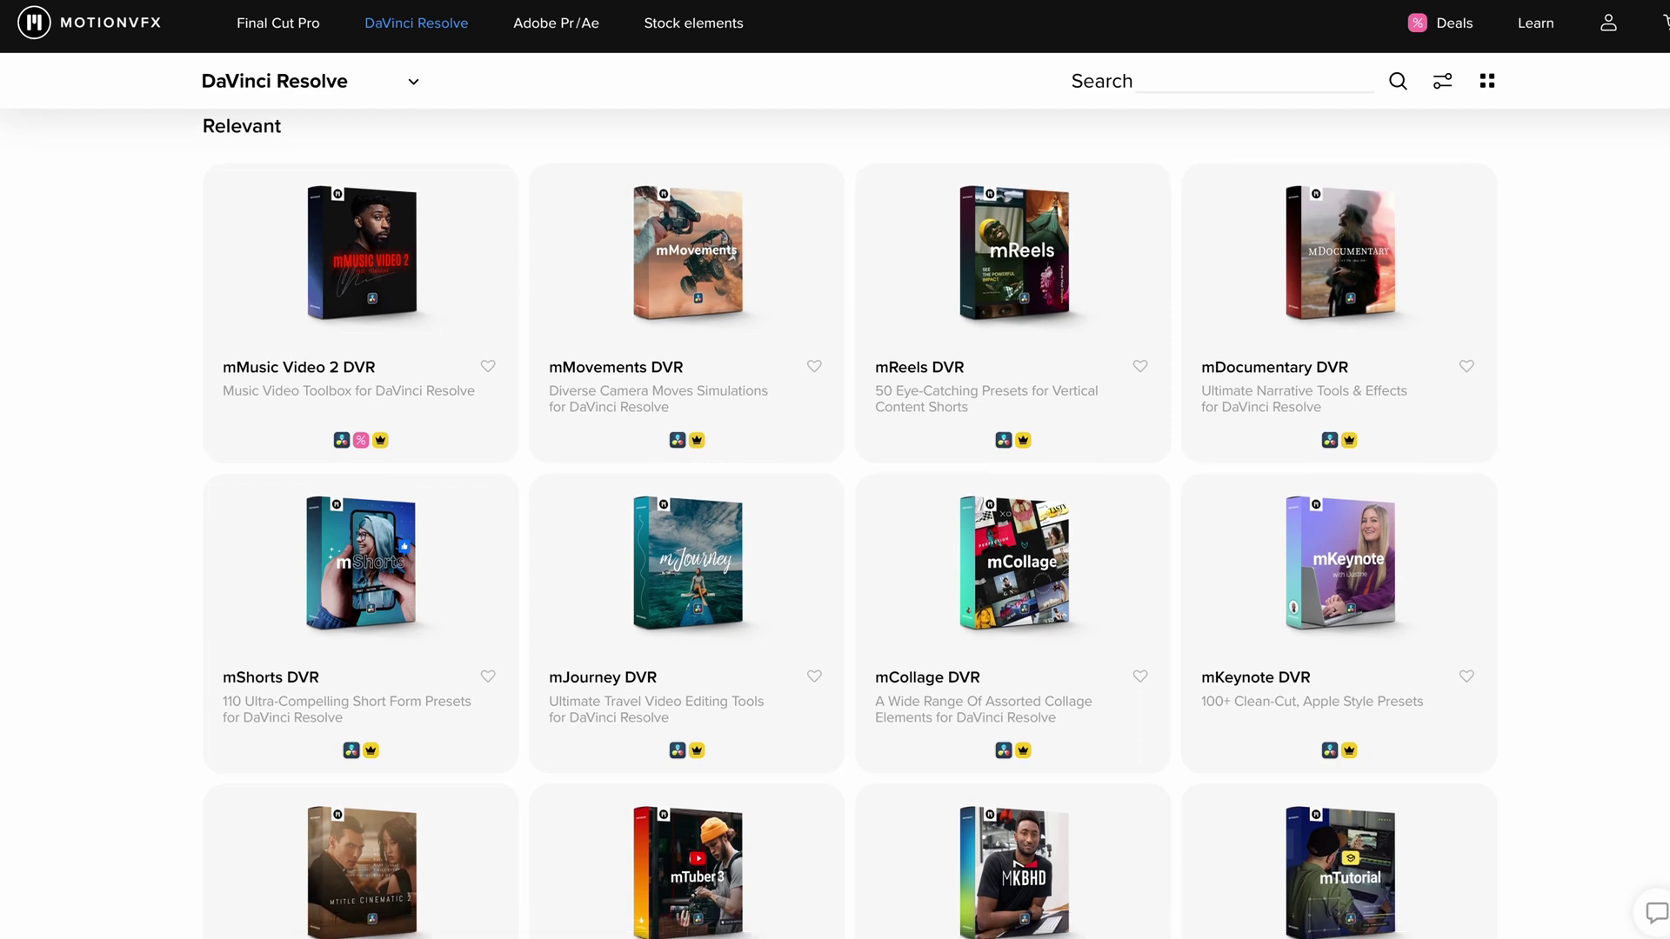
pyautogui.scroll(-5, 835, 522)
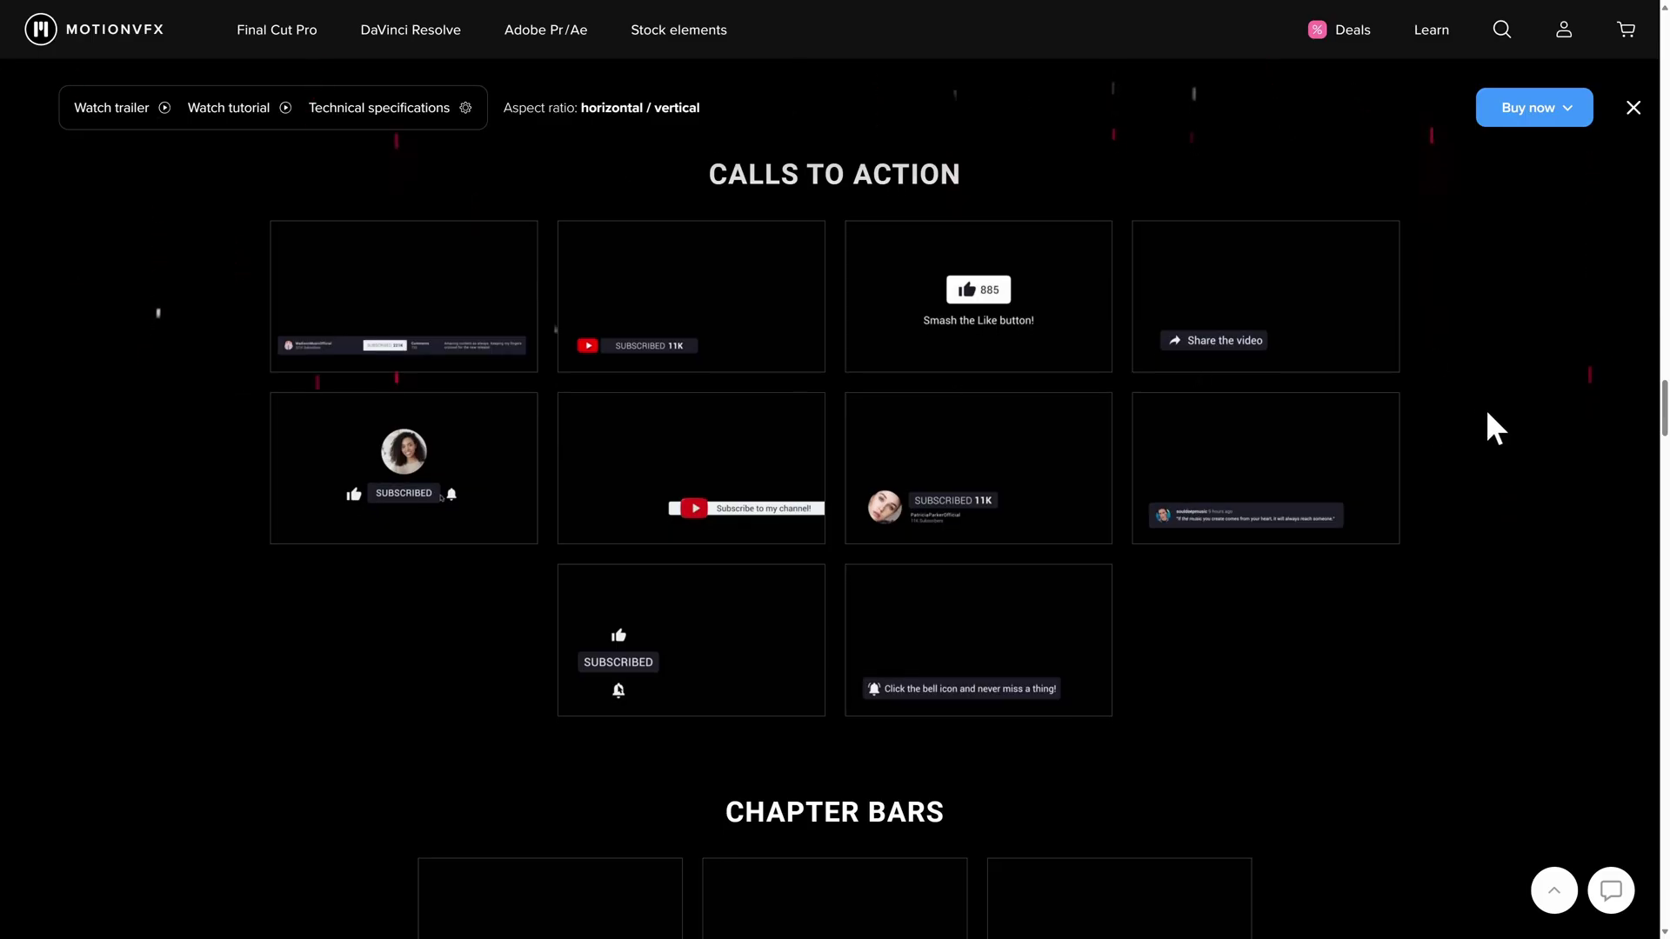
pyautogui.scroll(-5, 1486, 413)
pyautogui.scroll(-6, 1472, 416)
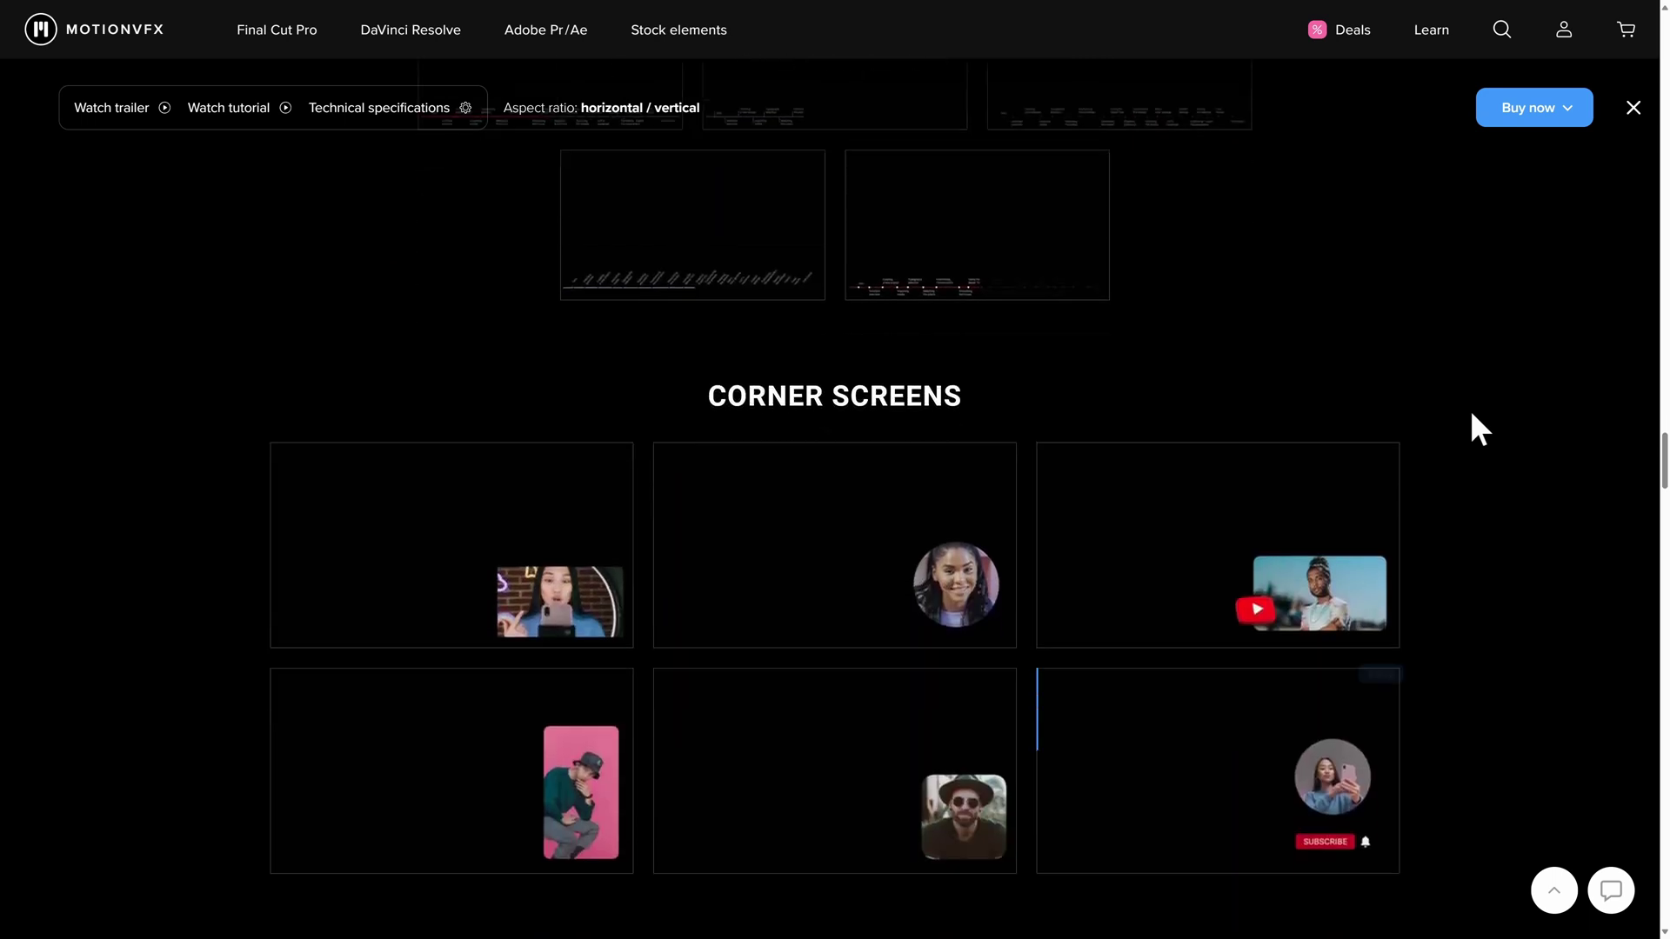
pyautogui.scroll(-5, 1472, 415)
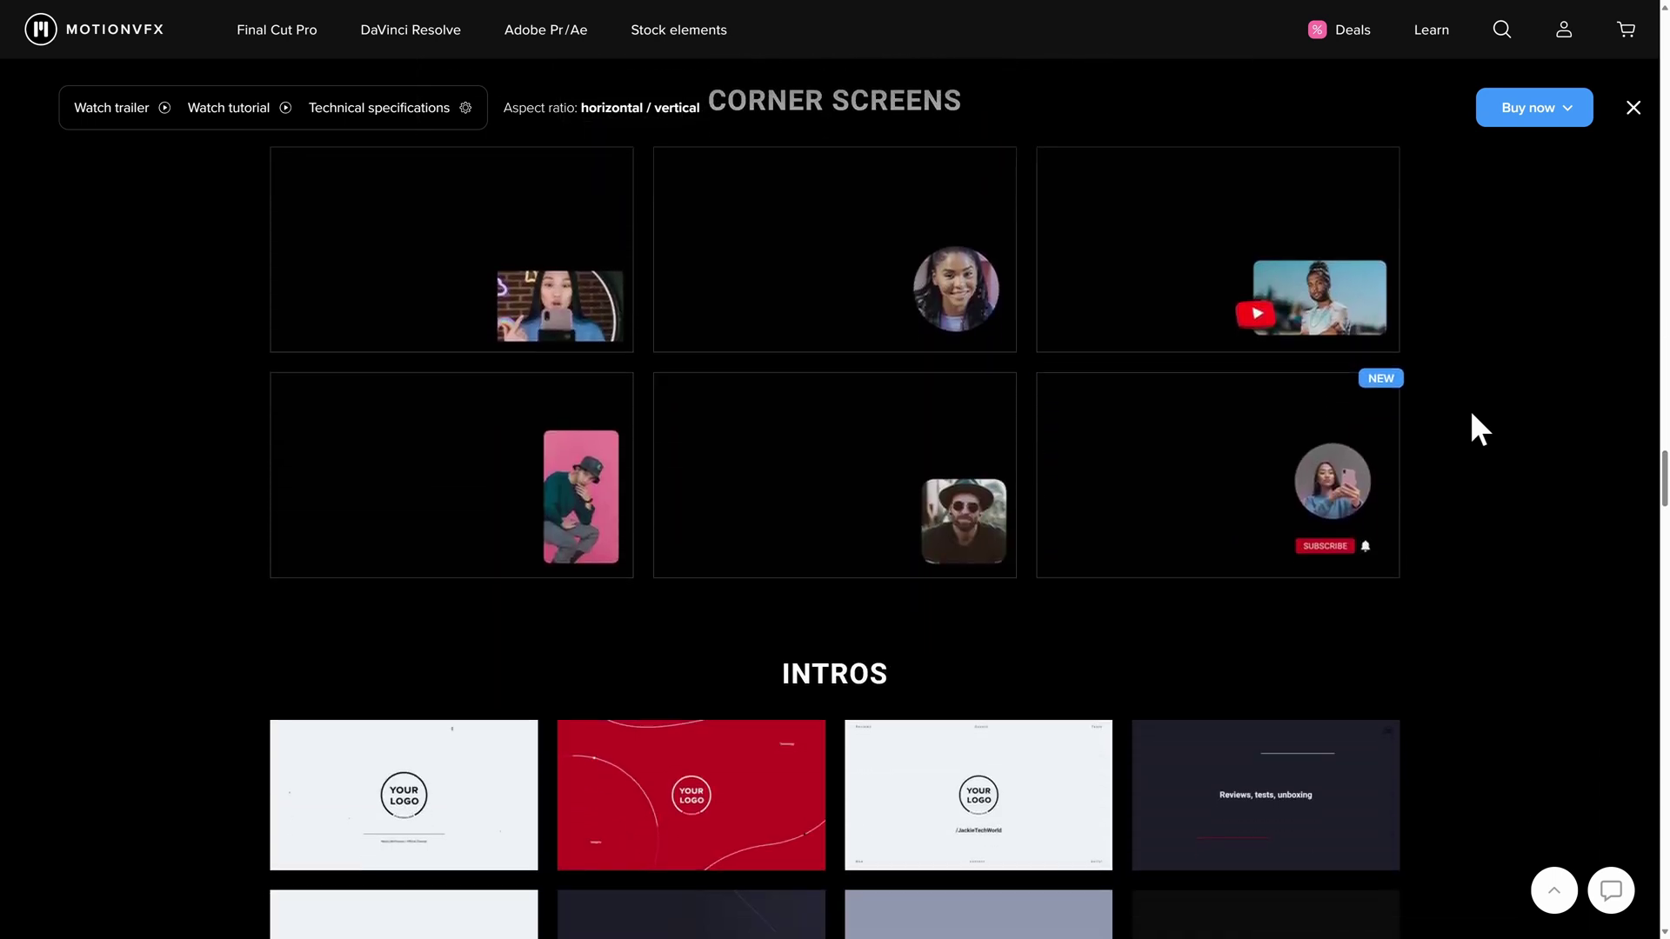
pyautogui.scroll(-5, 1482, 409)
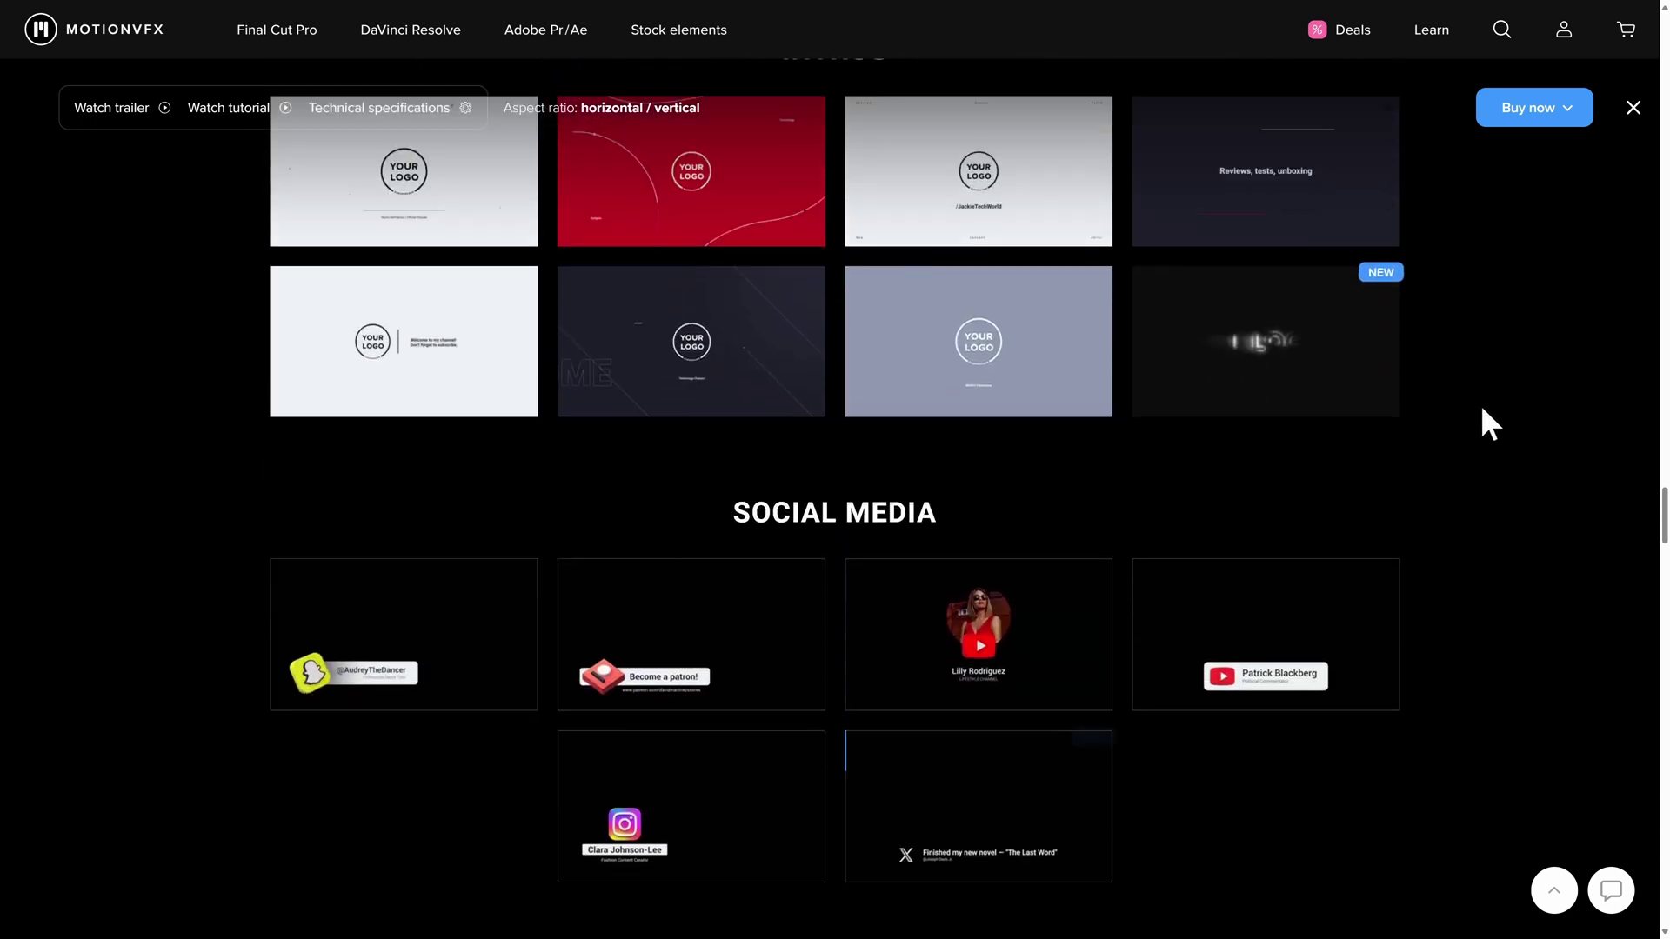
pyautogui.scroll(-6, 1483, 410)
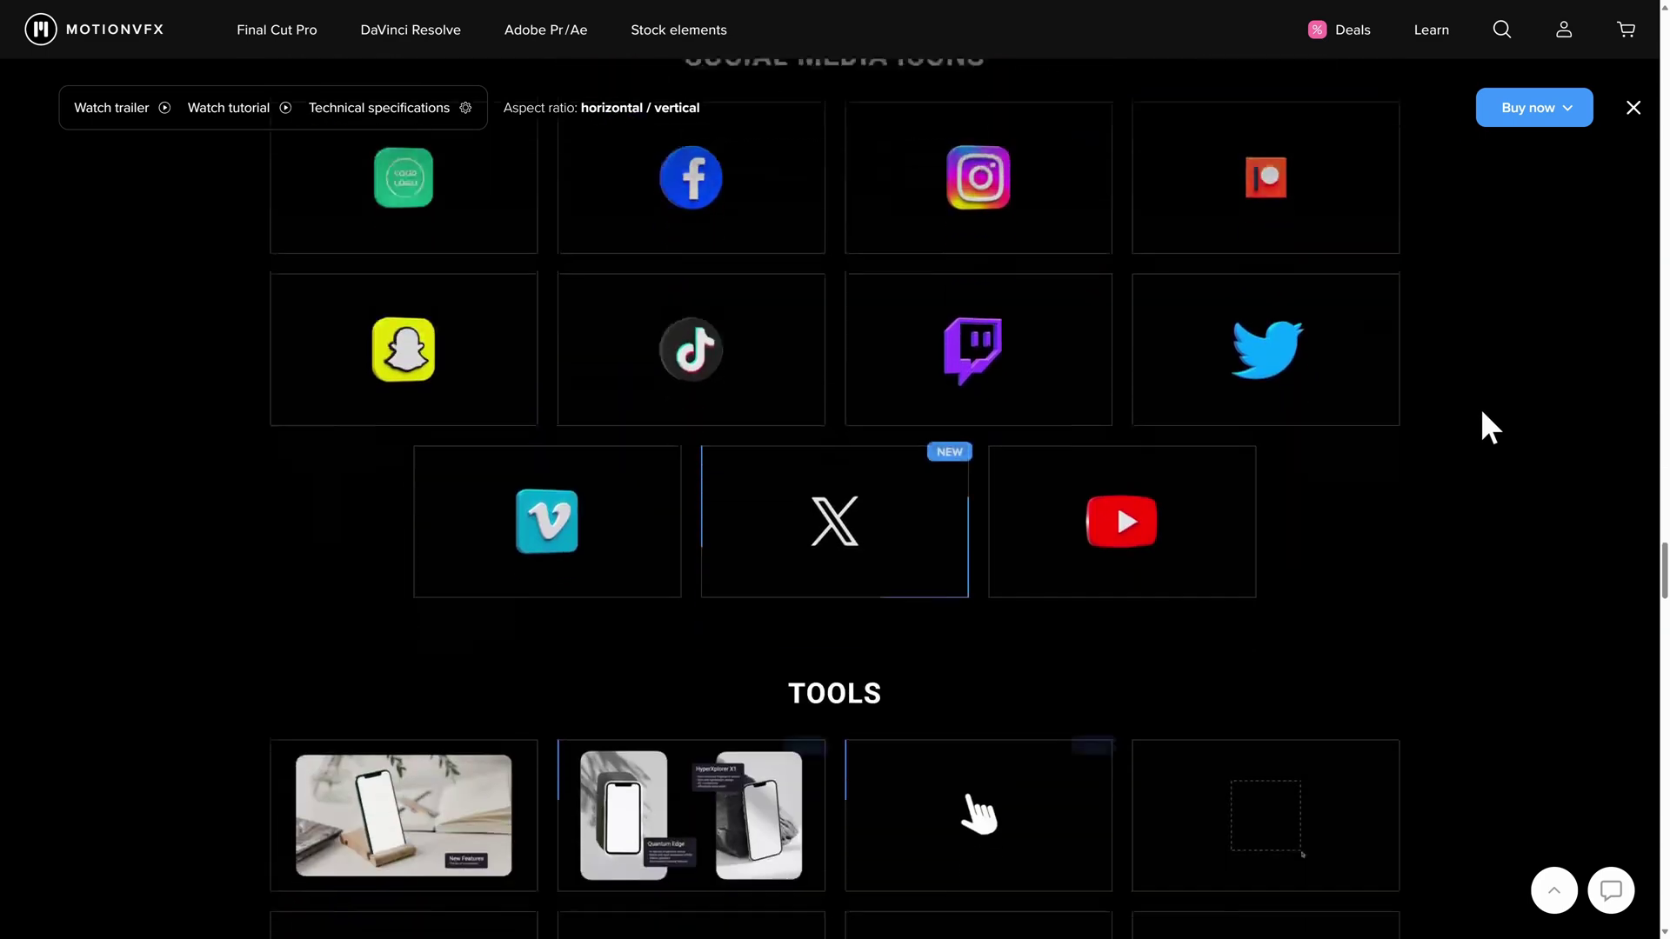
pyautogui.scroll(-5, 1481, 414)
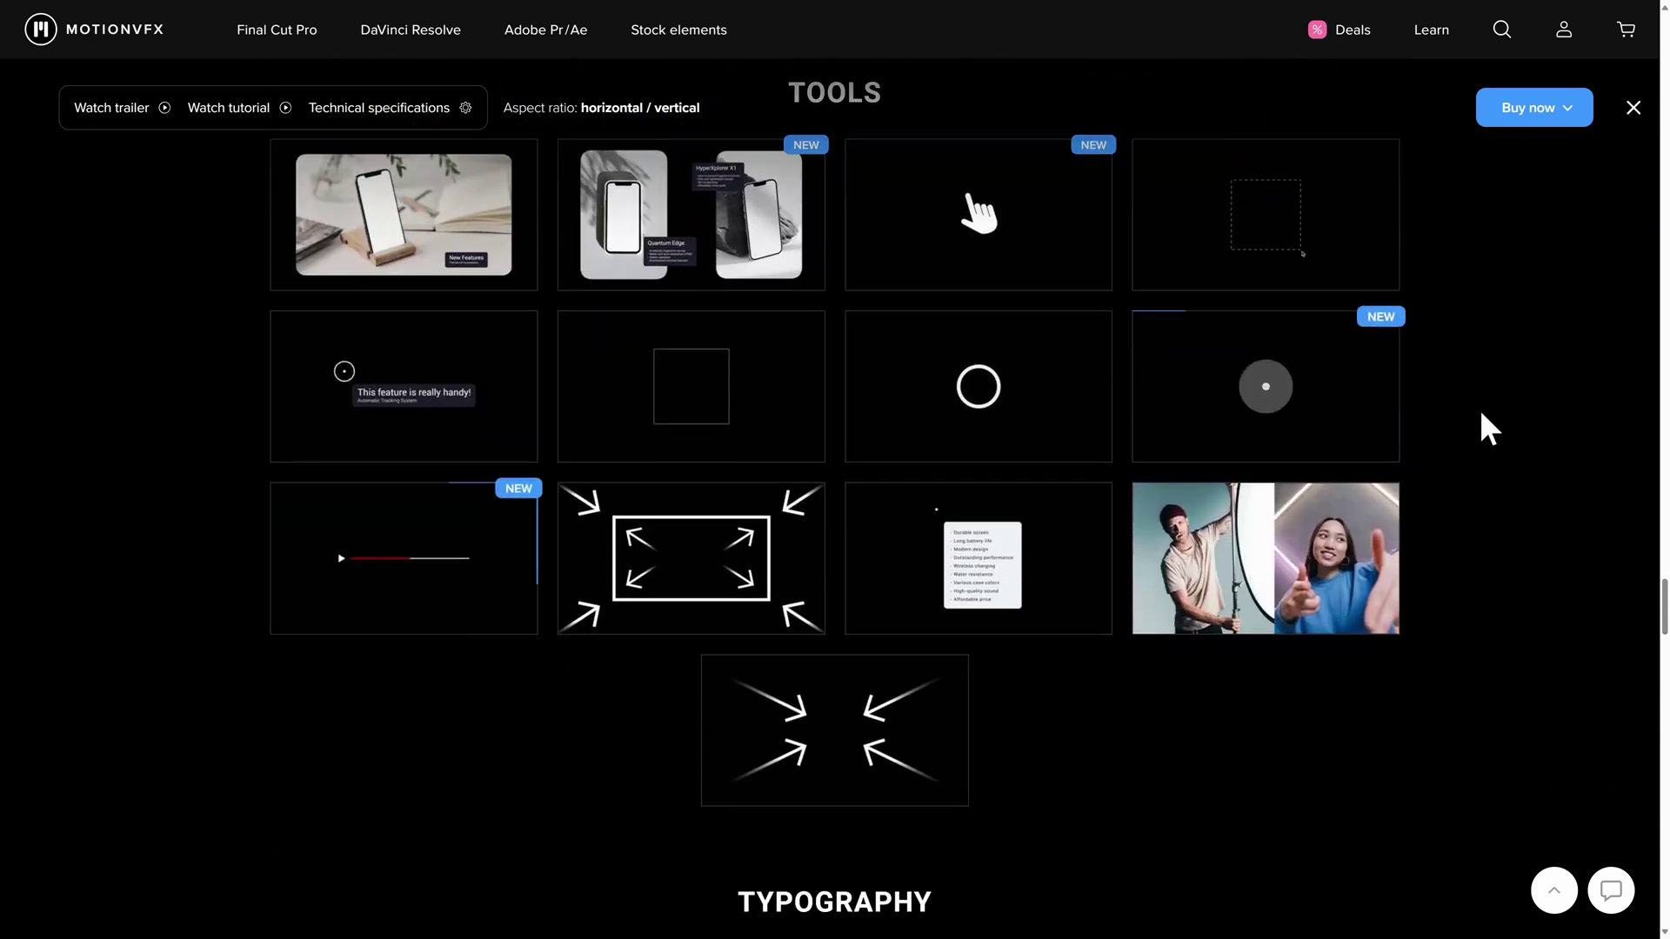
pyautogui.scroll(-3, 1481, 414)
pyautogui.scroll(-3, 1481, 413)
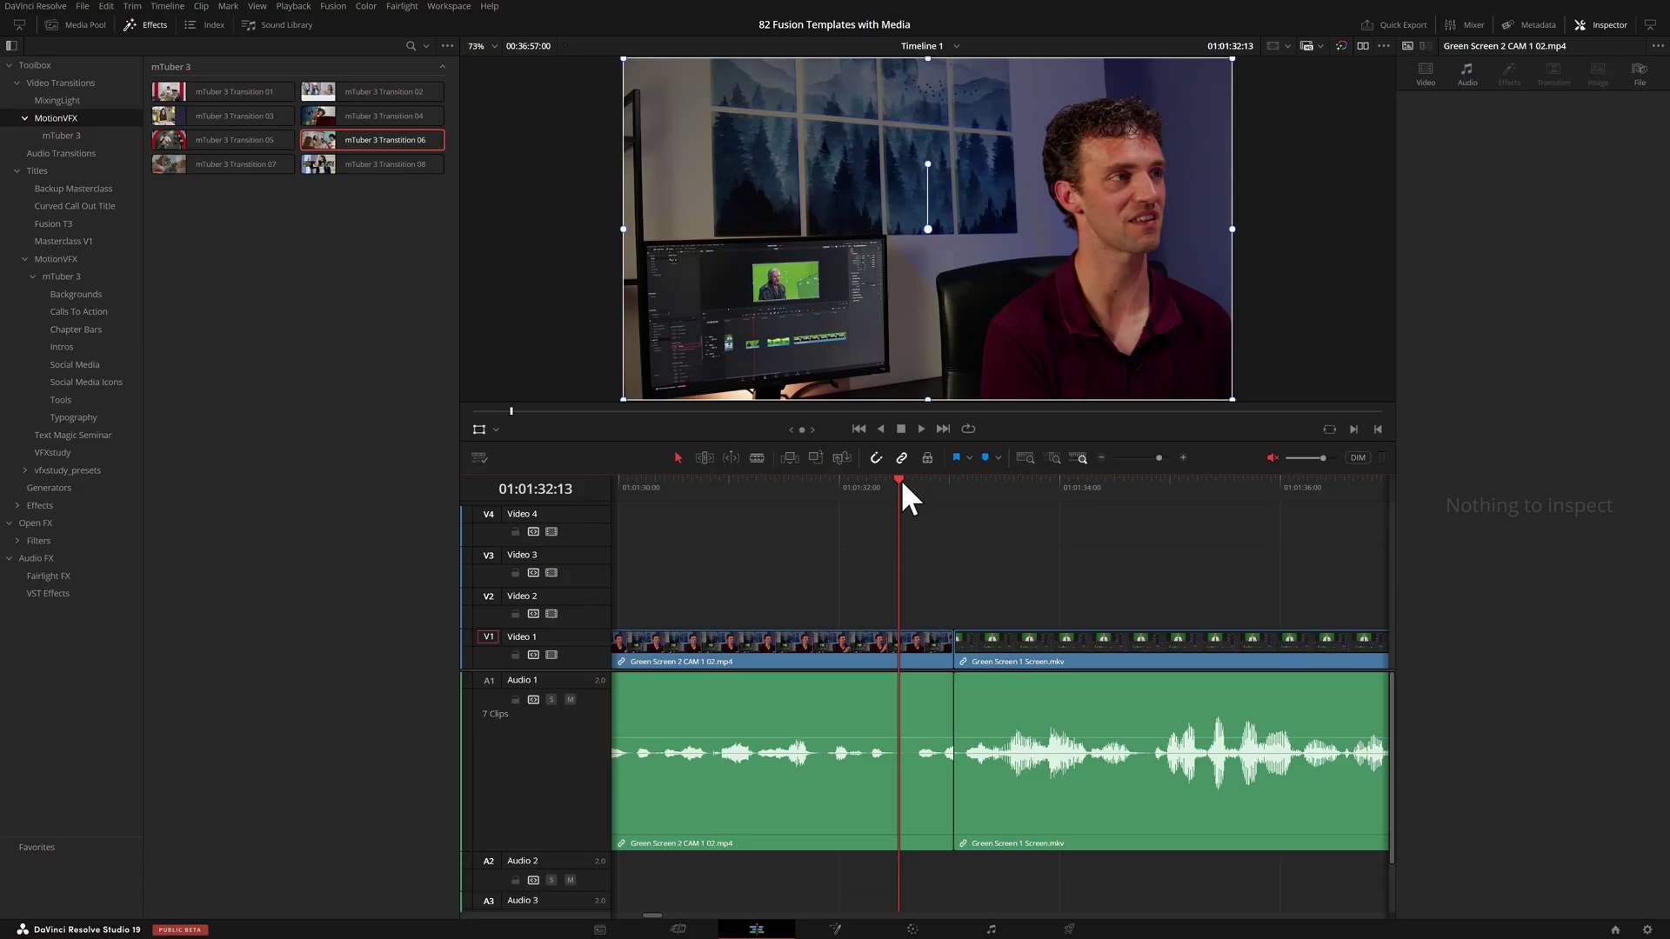
# Drop mTuber 3 Transition 06 onto the cut between the two Video 1 clips.
pyautogui.press('space')
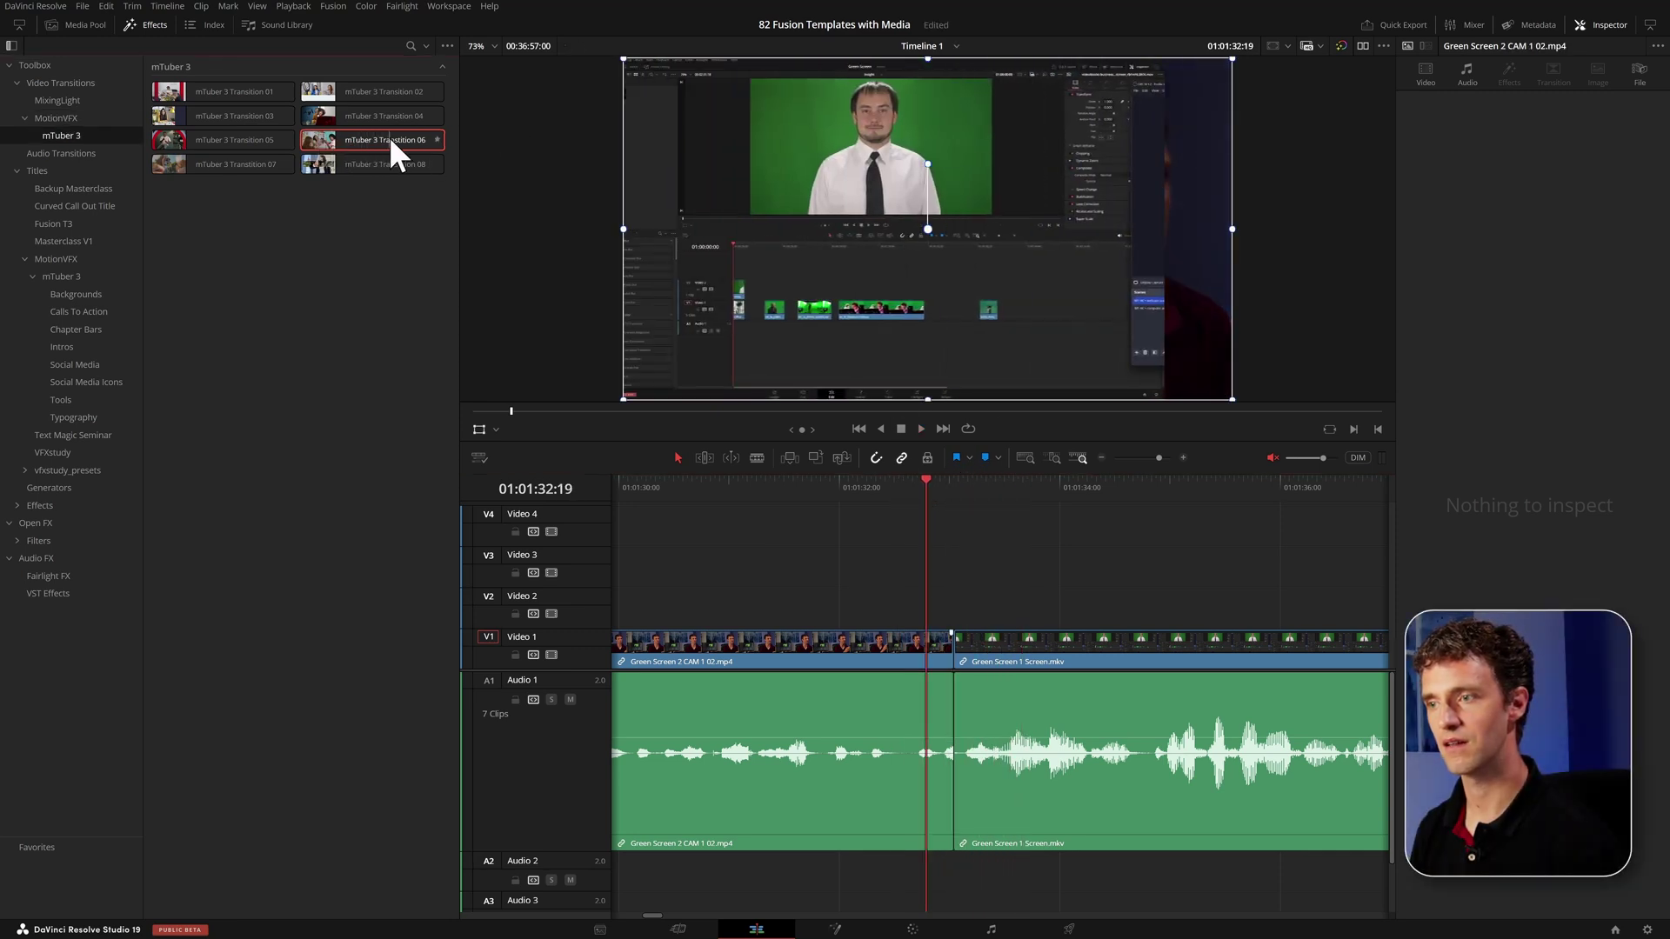
pyautogui.moveTo(399, 138); pyautogui.dragTo(951, 671)
pyautogui.press('space')
pyautogui.press('space')
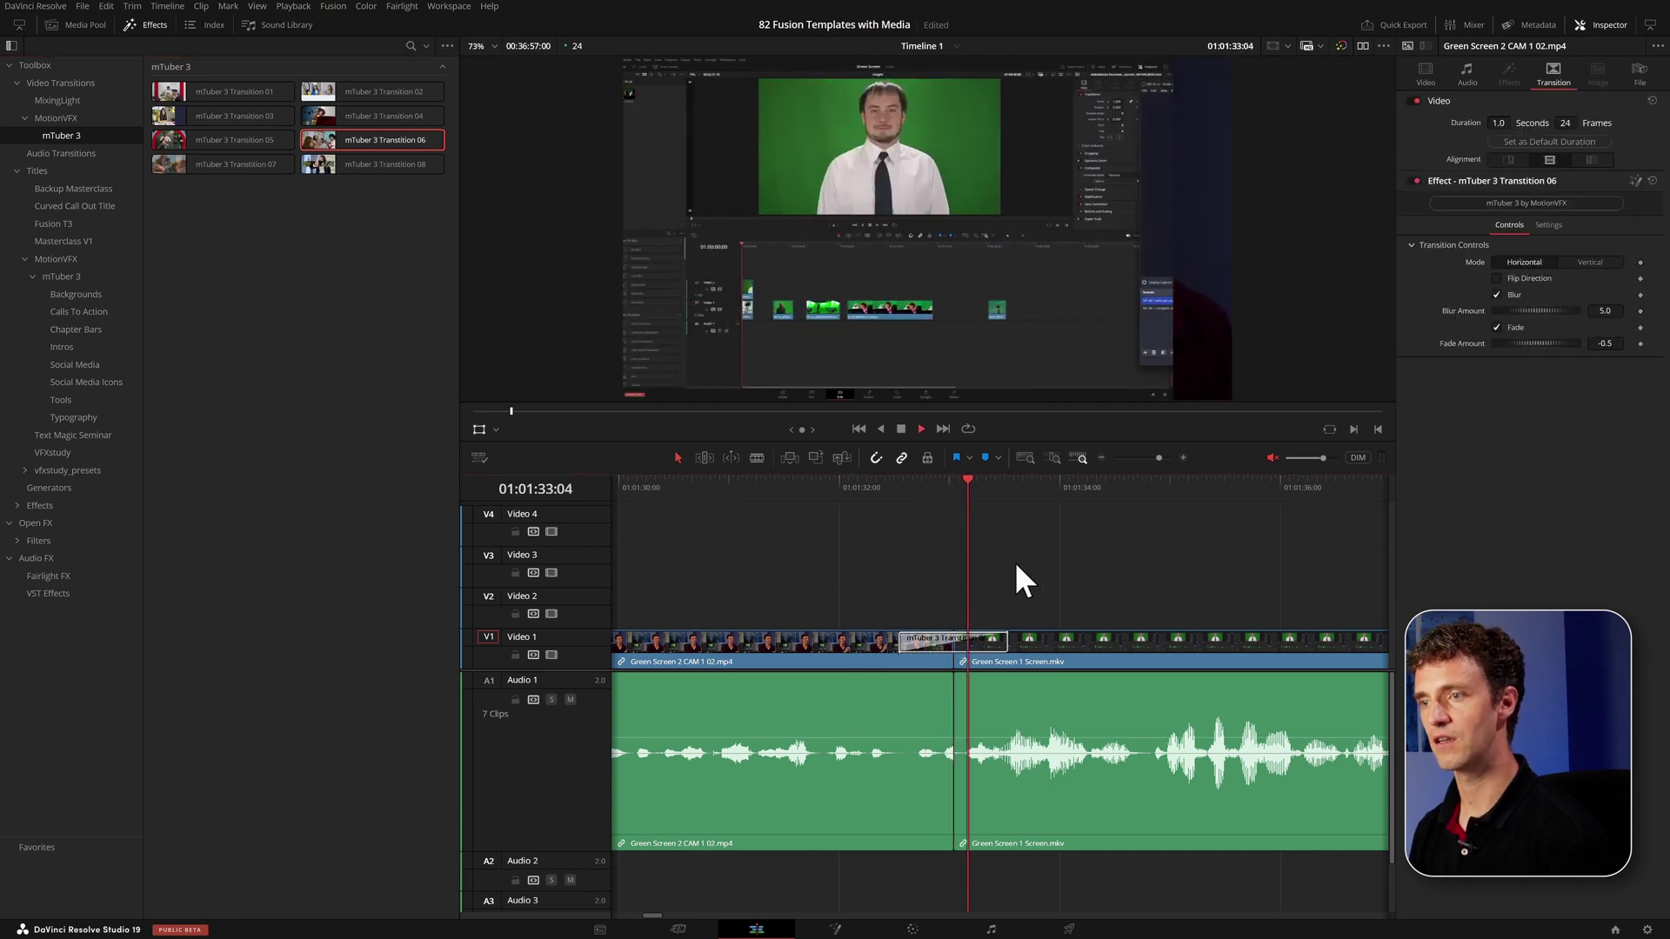
# Replay the transition several times from just before it and scrub through its frames.
pyautogui.click(900, 484)
pyautogui.press('space')
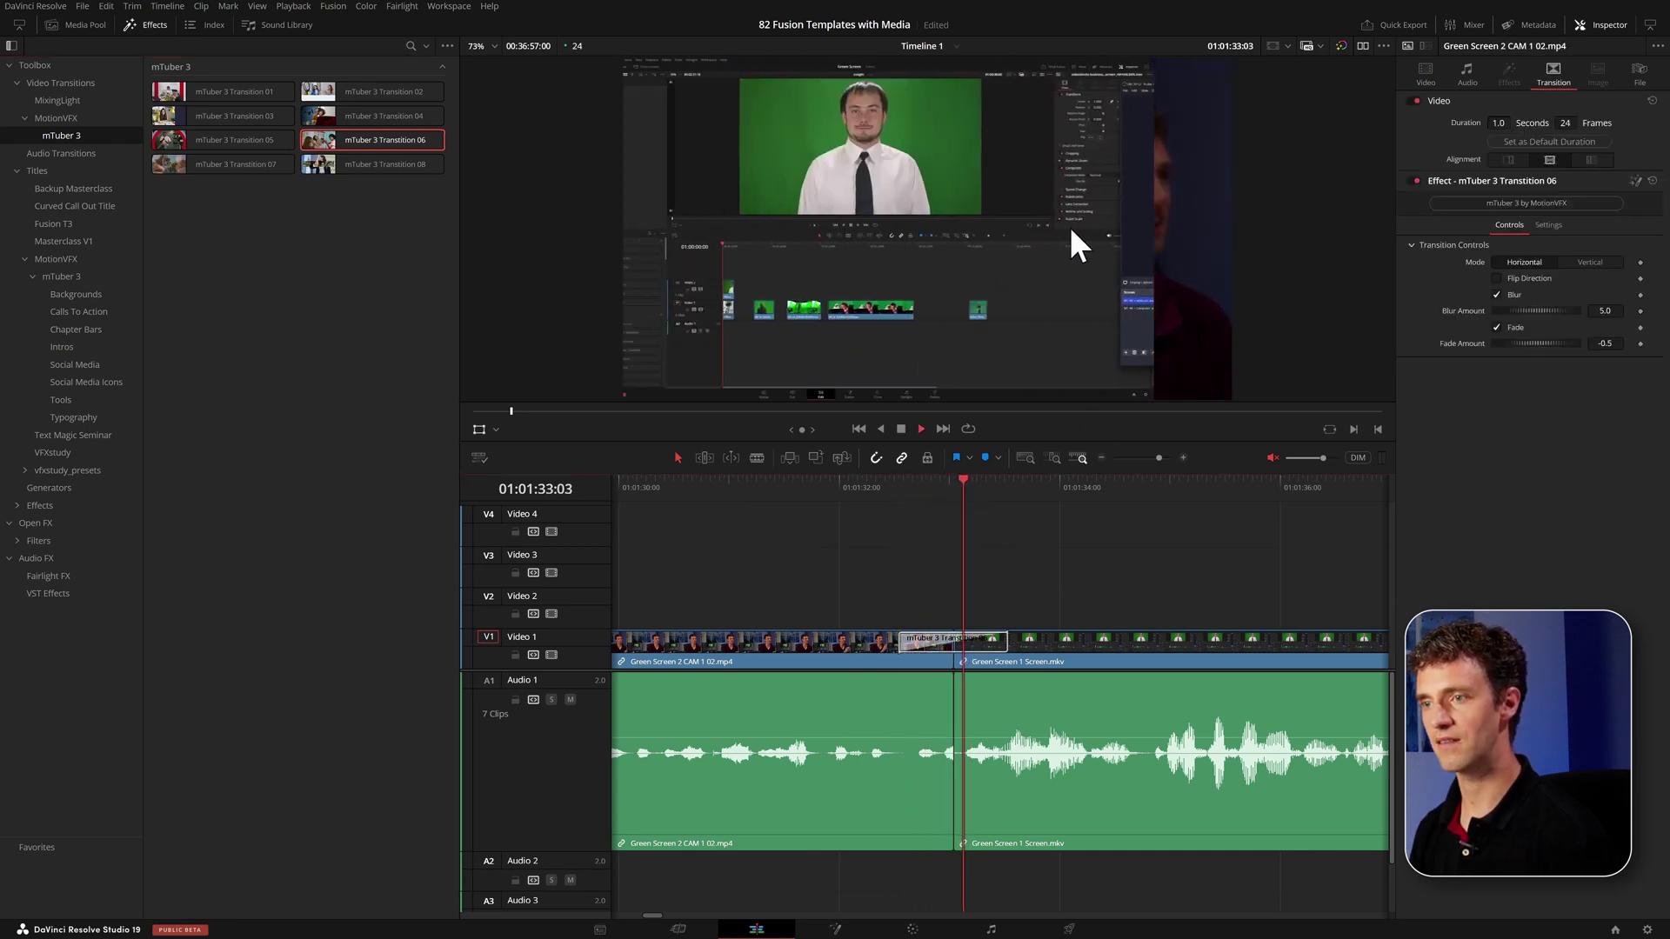
pyautogui.press('space')
pyautogui.click(900, 480)
pyautogui.press('space')
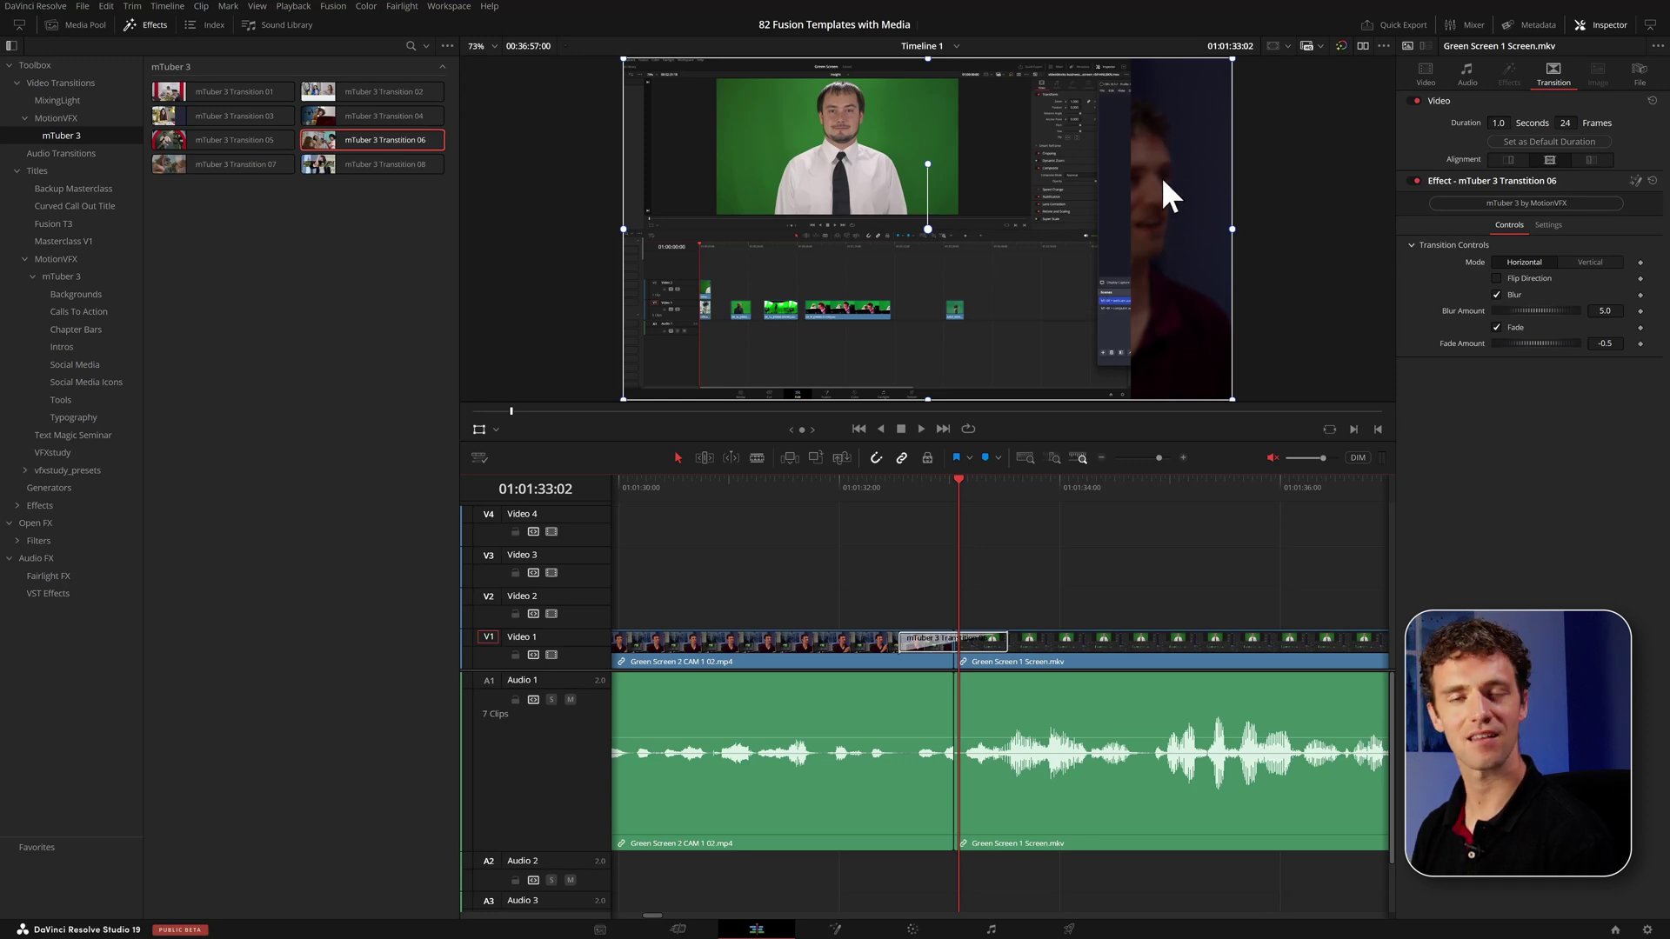
pyautogui.click(908, 484)
pyautogui.press('space')
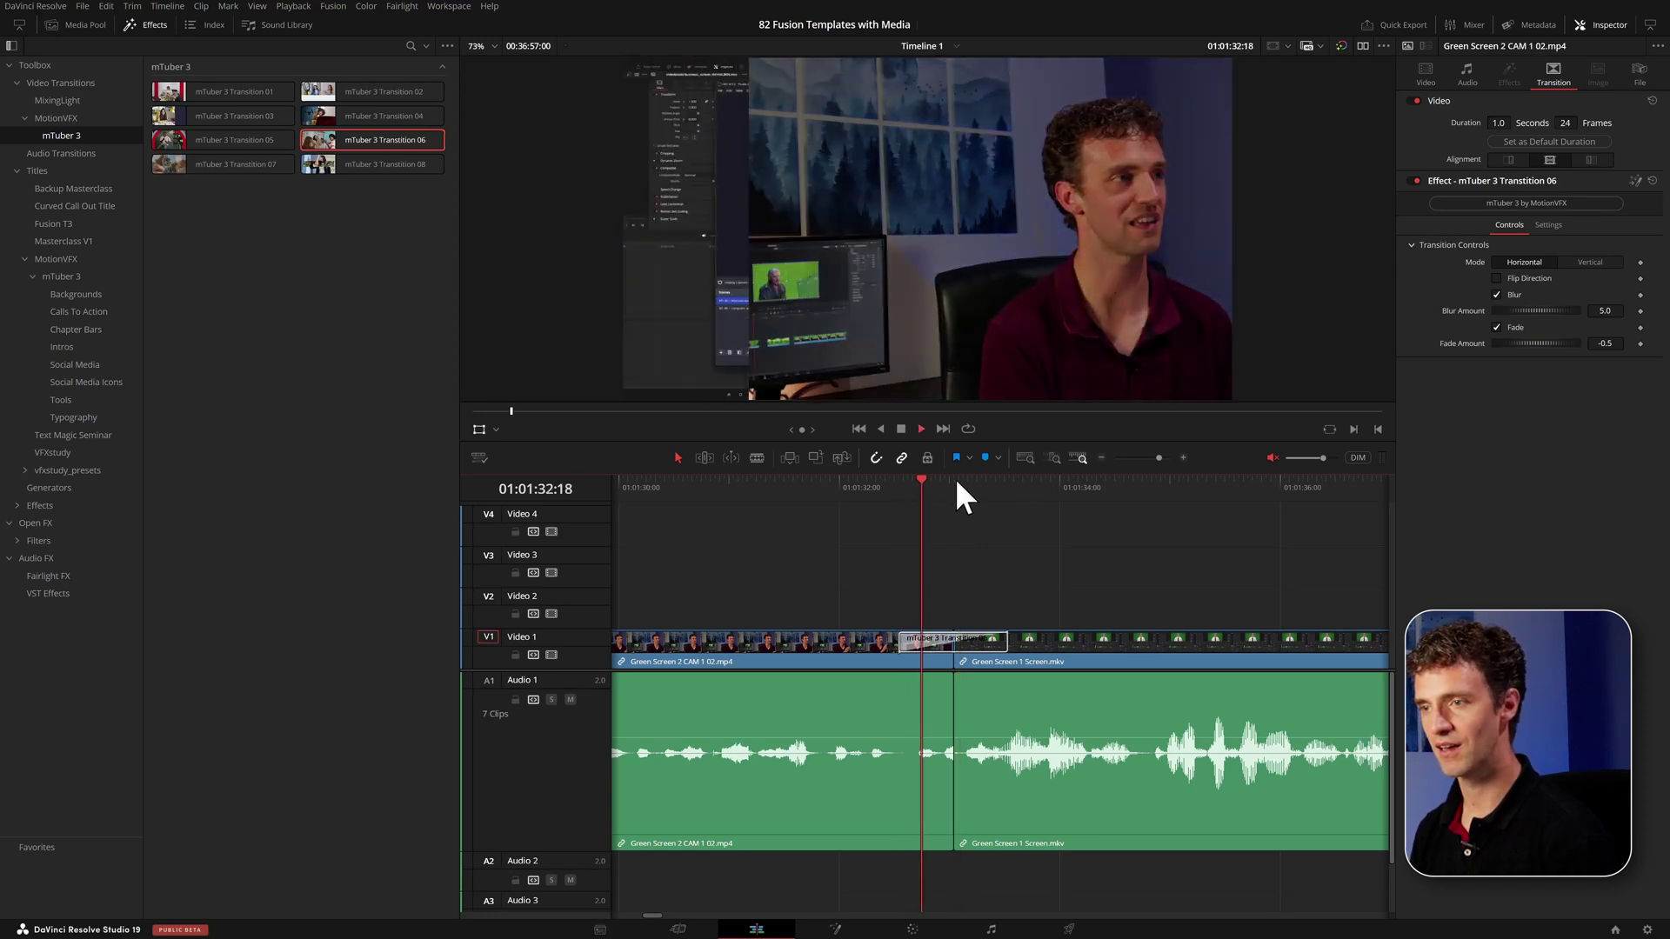
pyautogui.moveTo(938, 481); pyautogui.dragTo(968, 483)
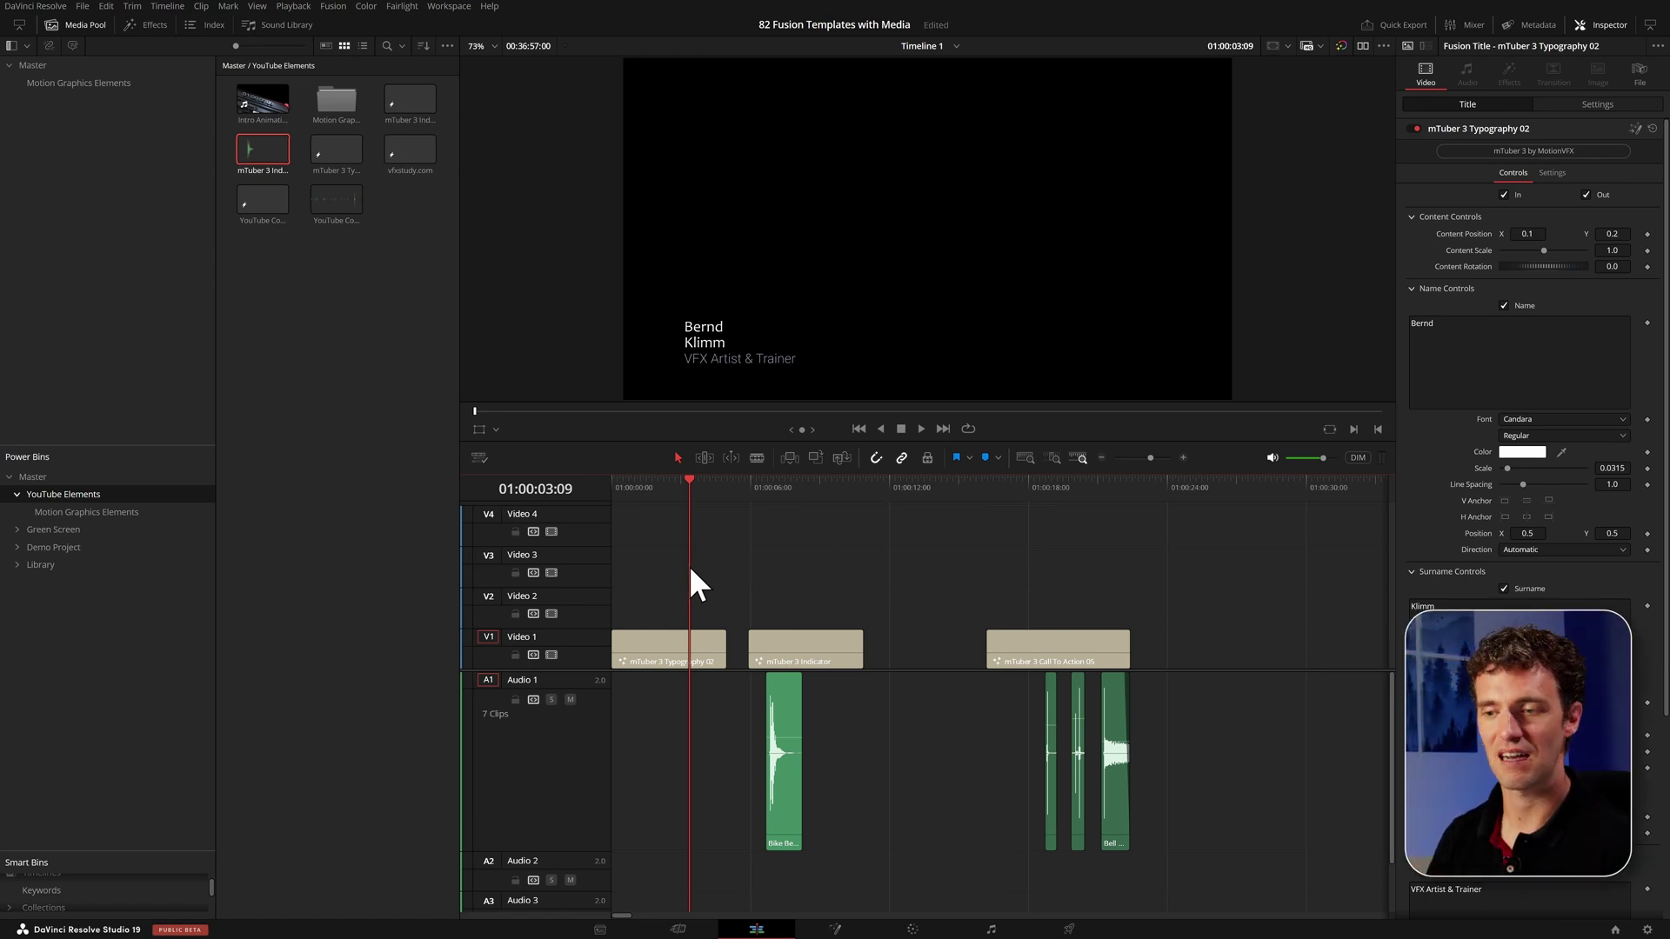
# Play the mTuber 3 Indicator title from its start and nudge the clip slightly later.
pyautogui.moveTo(800, 481); pyautogui.dragTo(755, 498)
pyautogui.scroll(3, 789, 562)
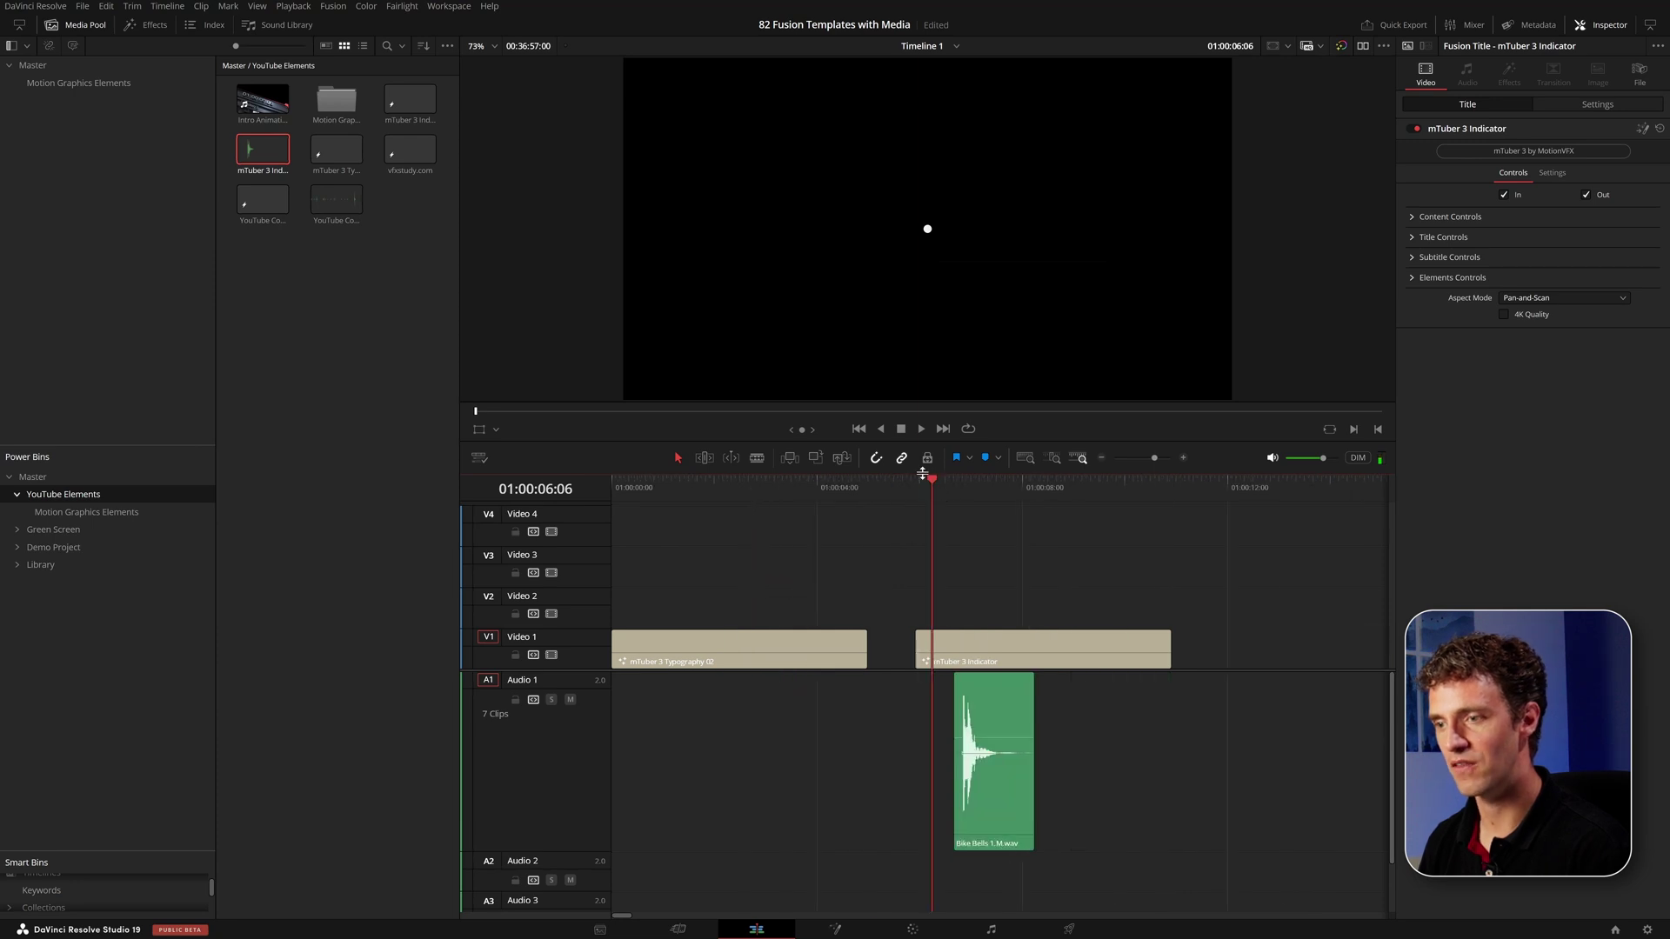
pyautogui.press('Up')
pyautogui.click(994, 644)
pyautogui.press('space')
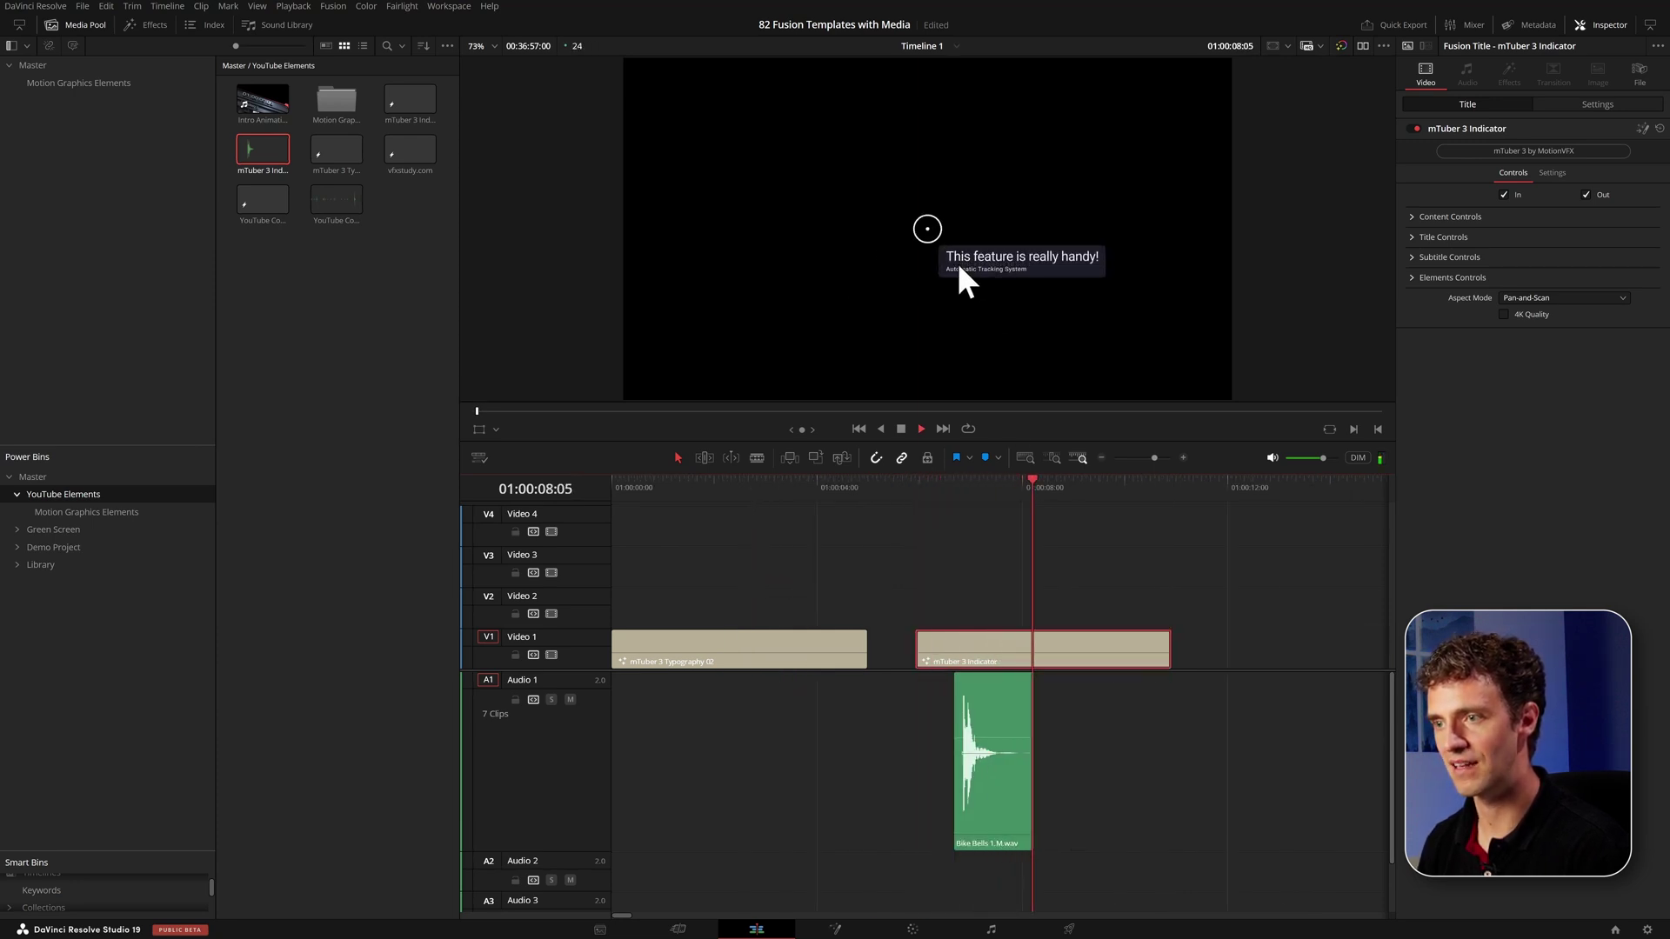
pyautogui.press('space')
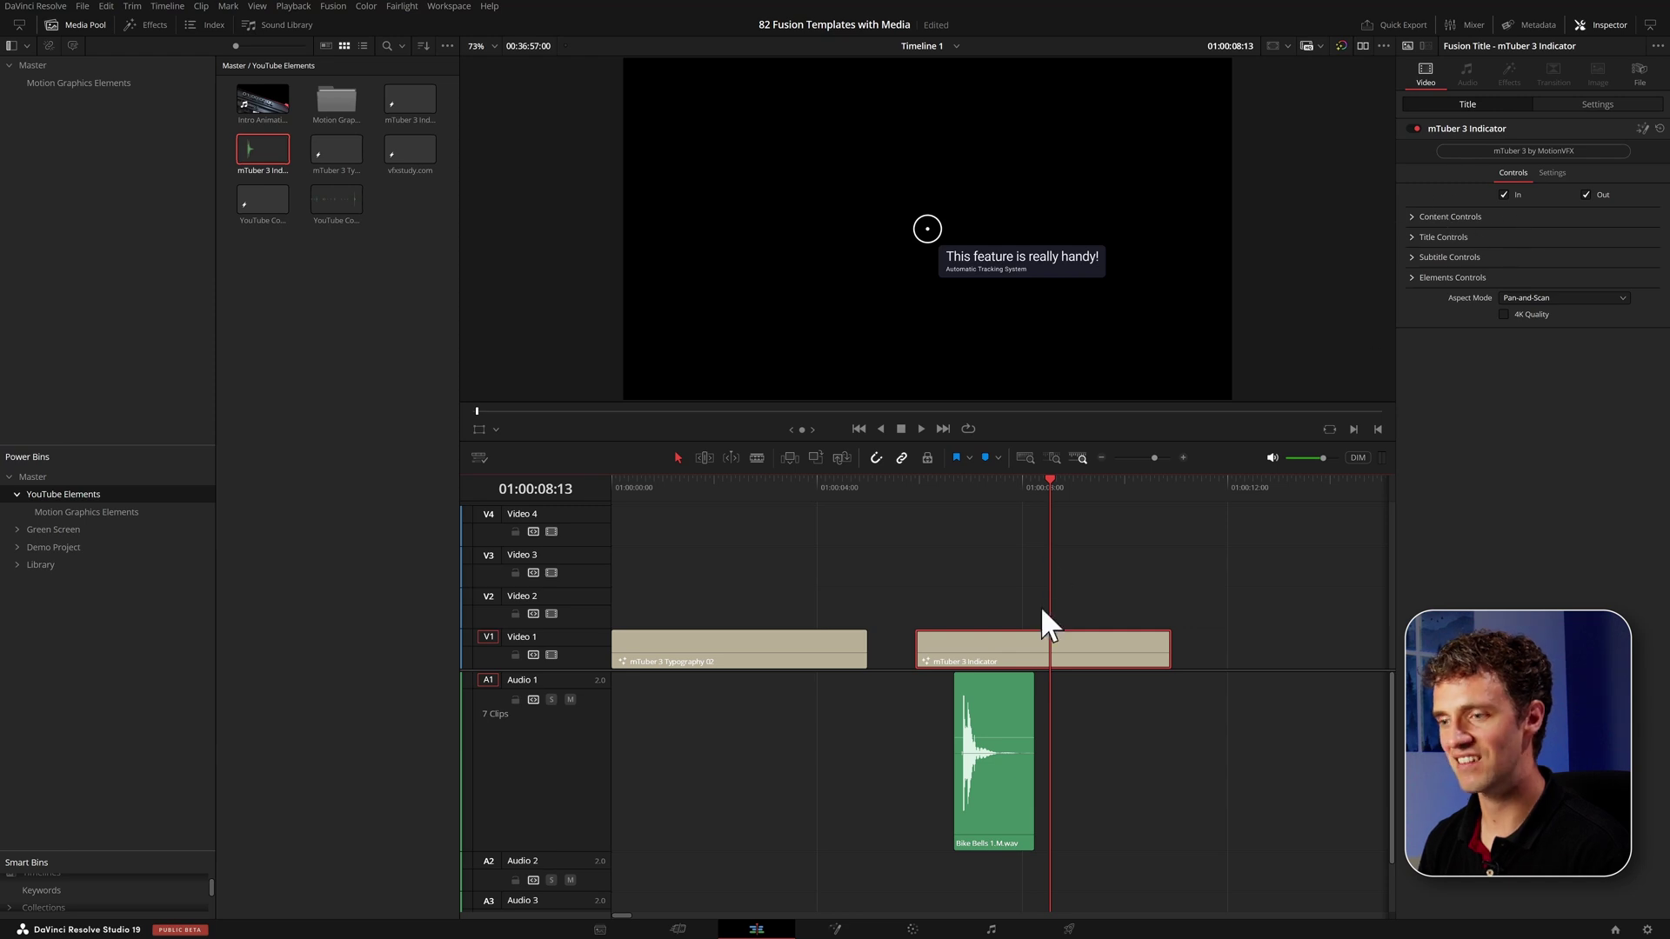
pyautogui.moveTo(1020, 649)
pyautogui.mouseDown()
pyautogui.moveTo(1054, 597)
pyautogui.moveTo(1044, 670)
pyautogui.mouseUp()
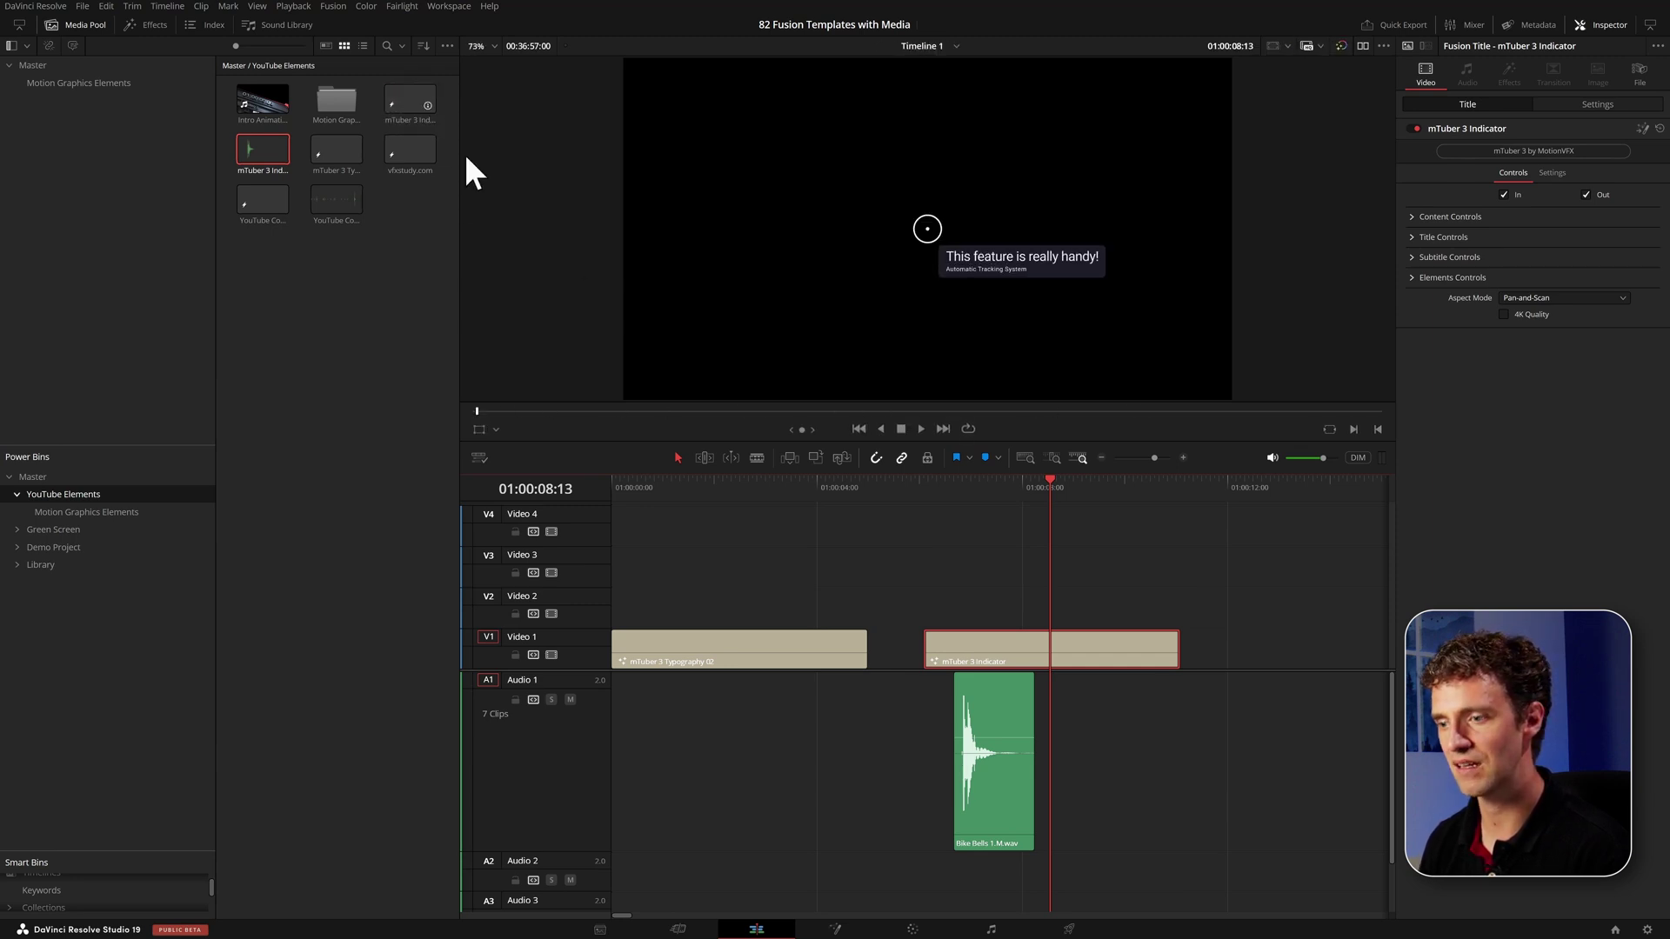
# Select the Bike Bells sound clip and play the Indicator title together with its bell sound.
pyautogui.click(995, 724)
pyautogui.moveTo(980, 717); pyautogui.dragTo(892, 464)
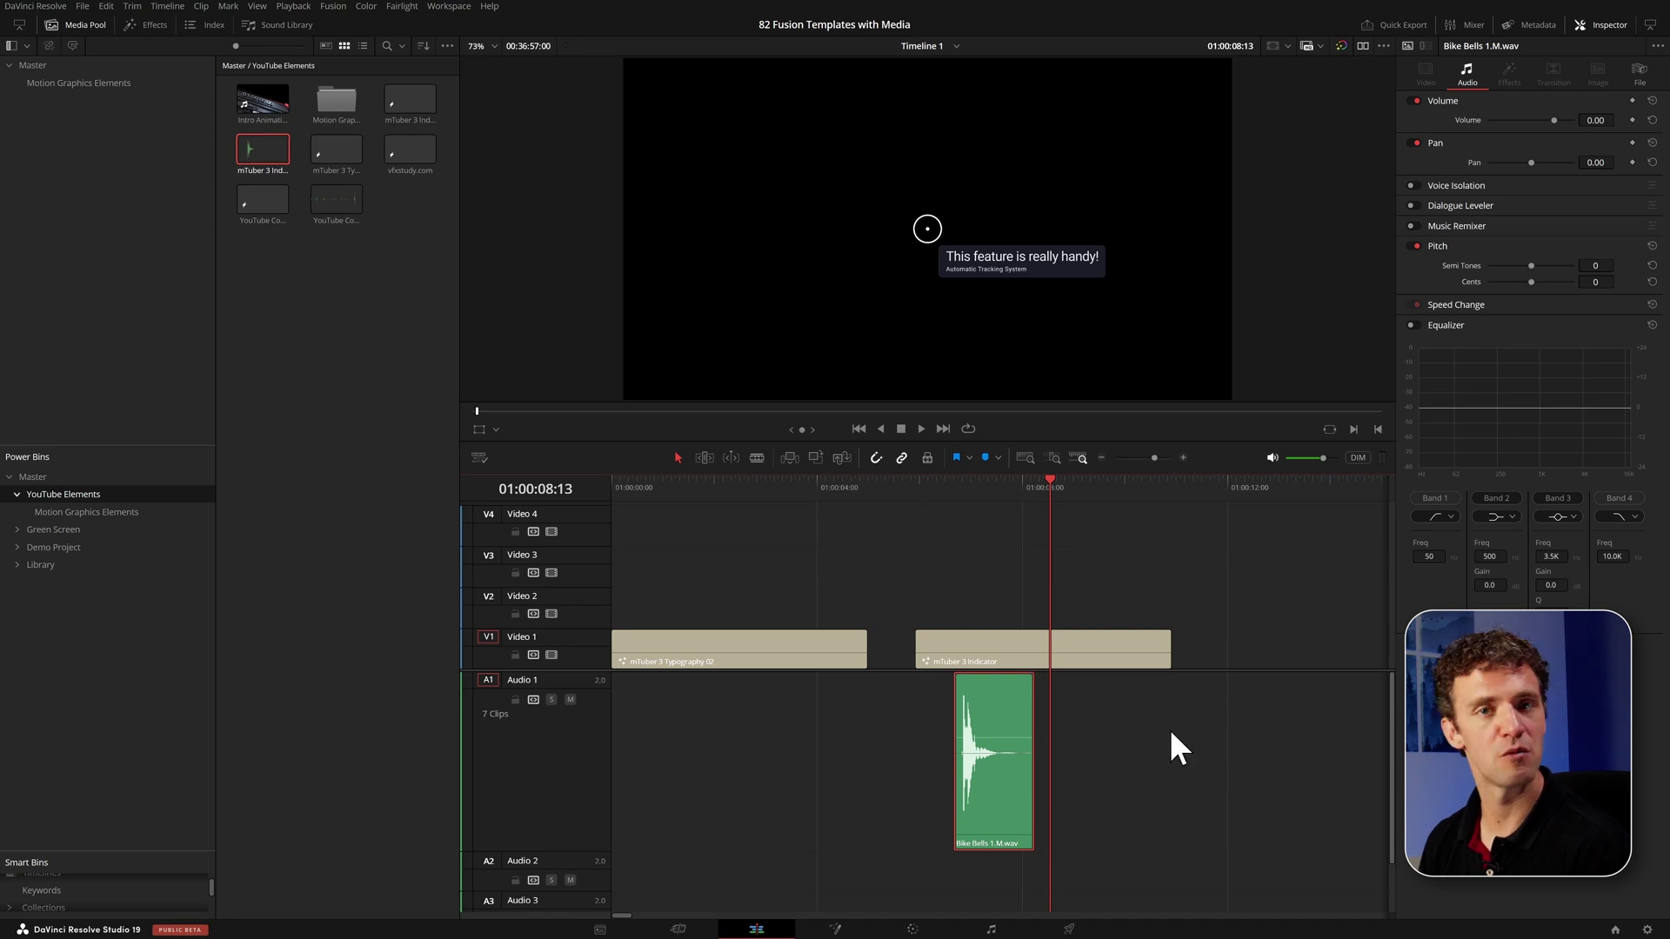
pyautogui.click(954, 485)
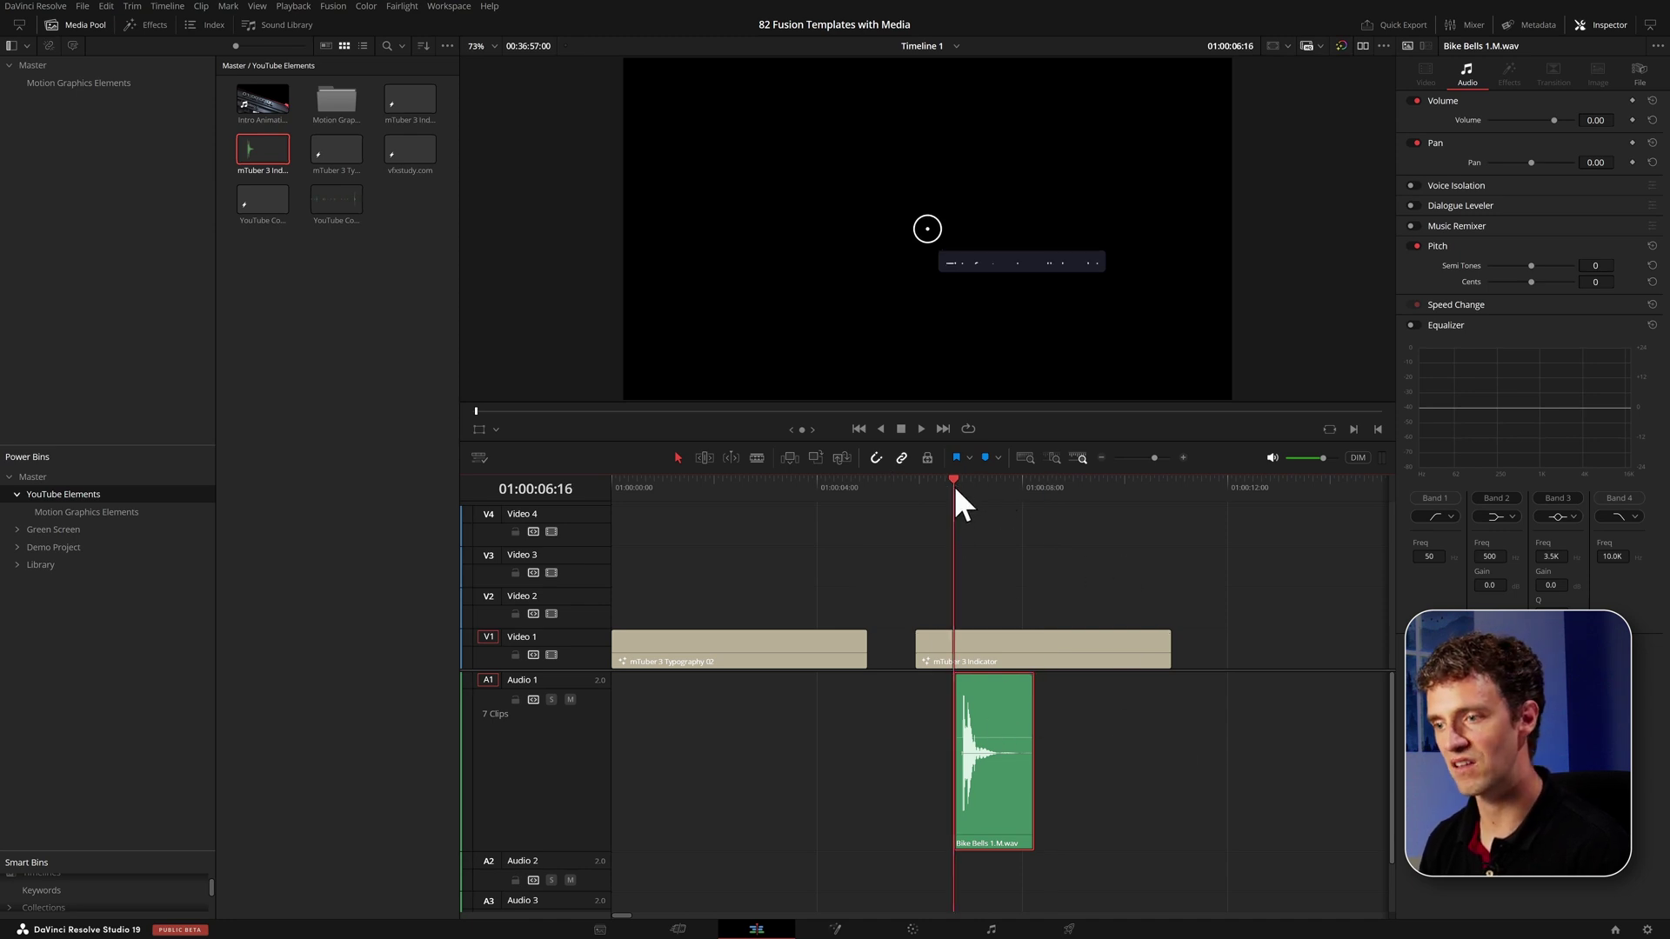
pyautogui.press('space')
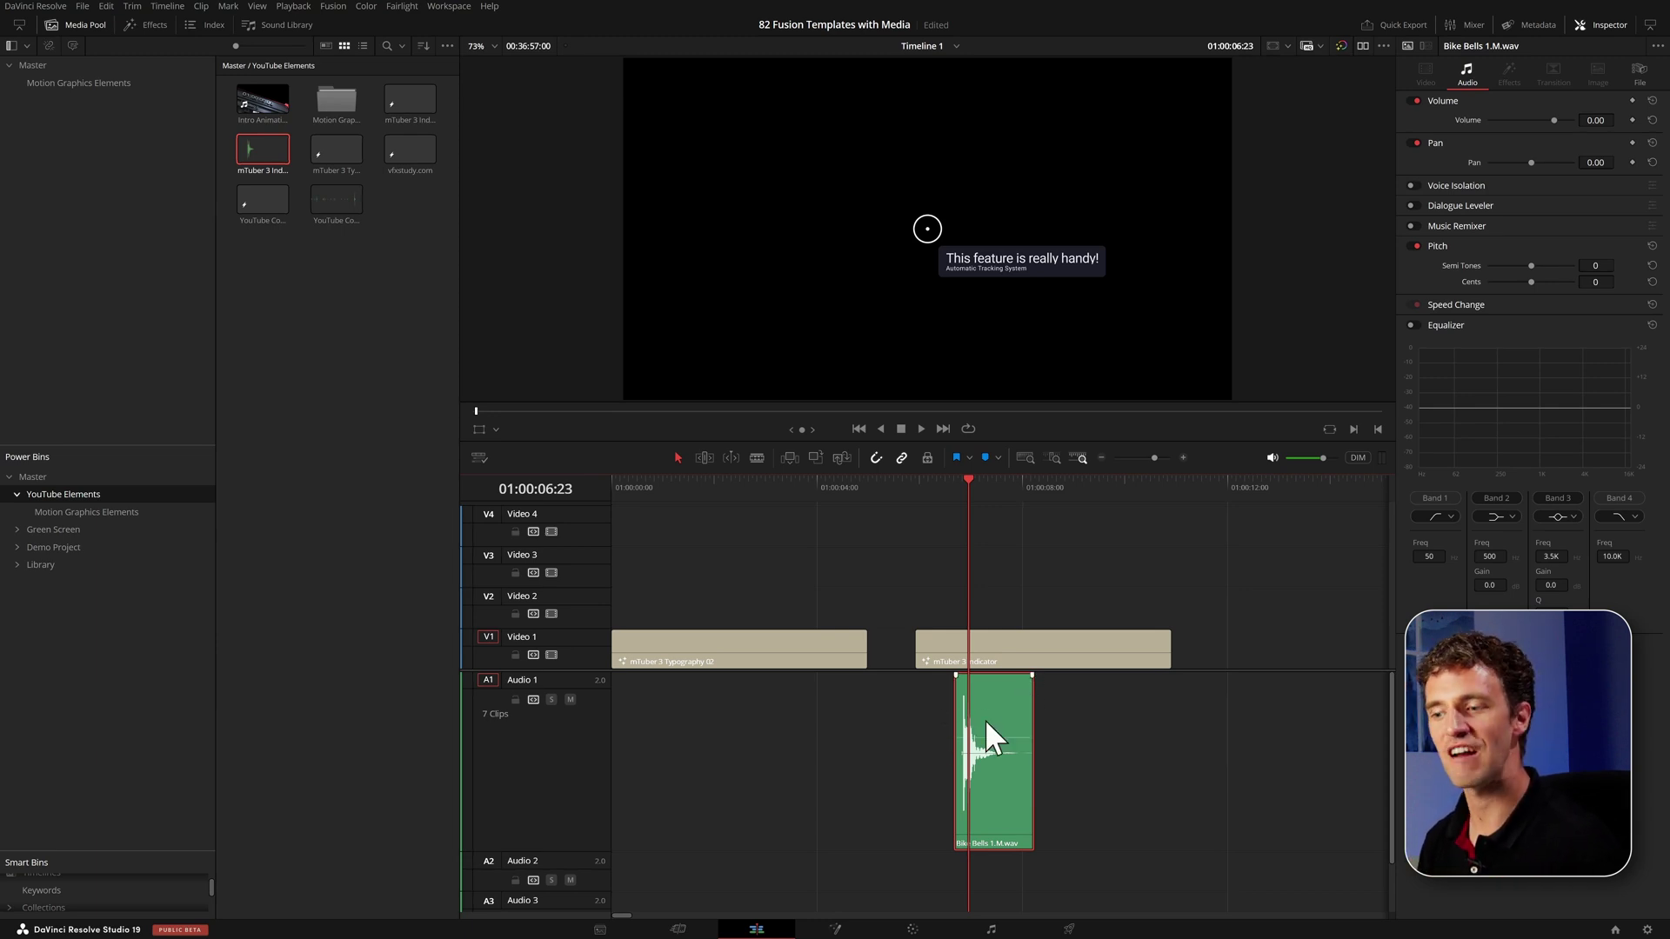
pyautogui.click(914, 486)
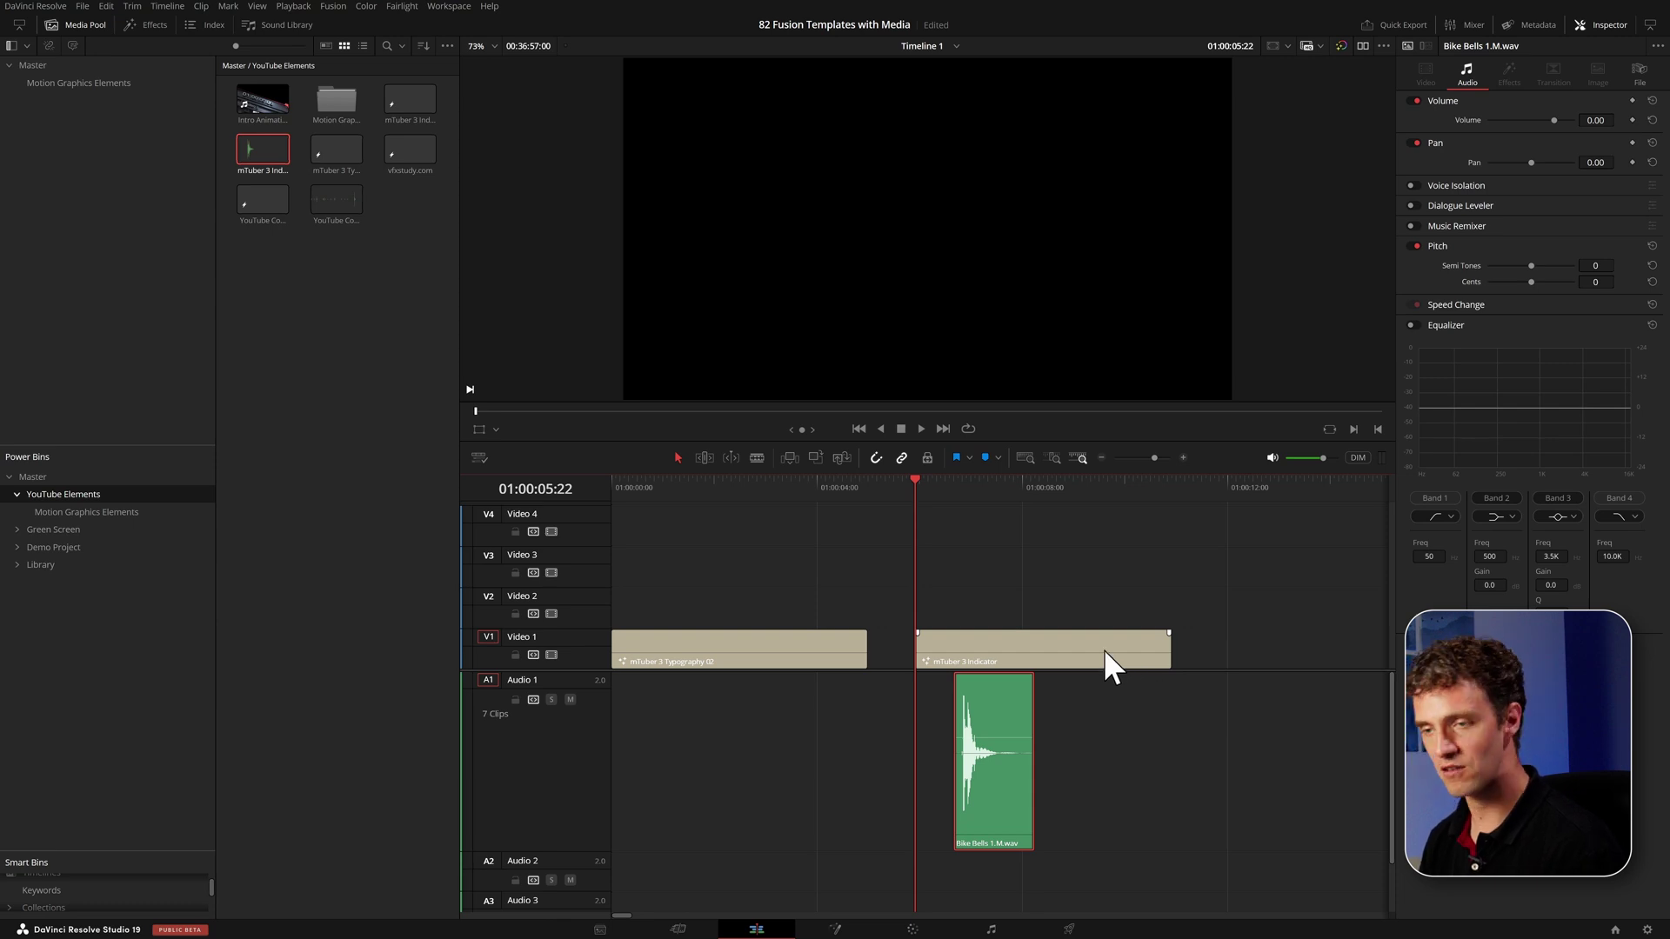
# Mark In and Out points spanning the mTuber 3 Indicator clip and select it.
pyautogui.press('i')
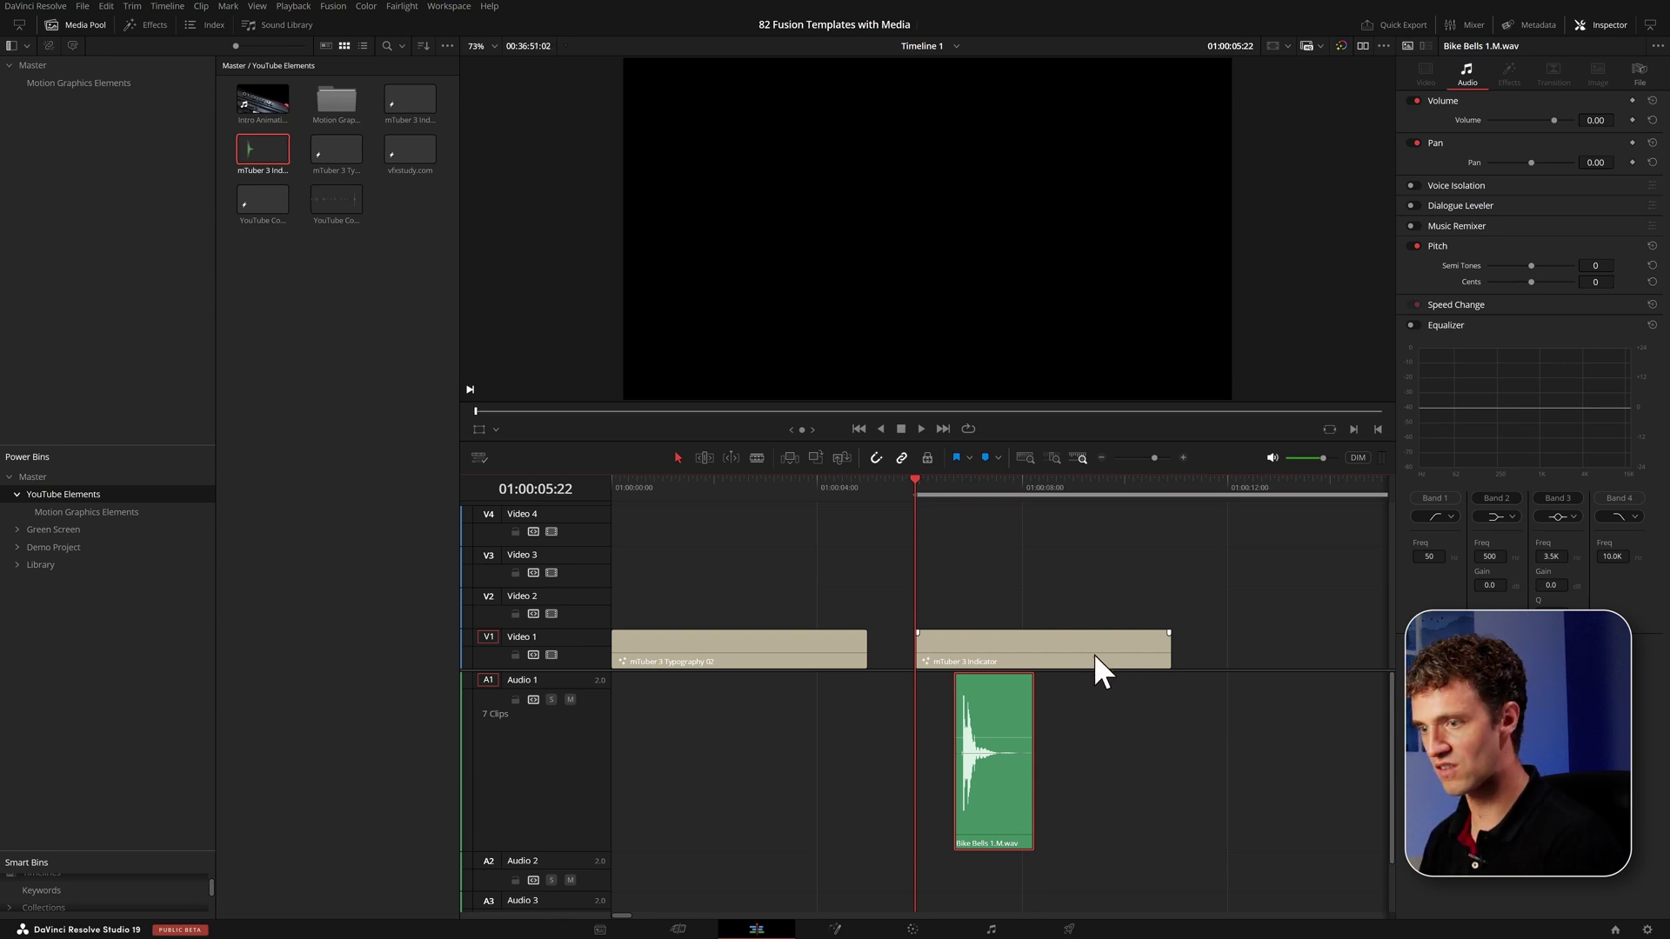
pyautogui.click(1176, 484)
pyautogui.press('o')
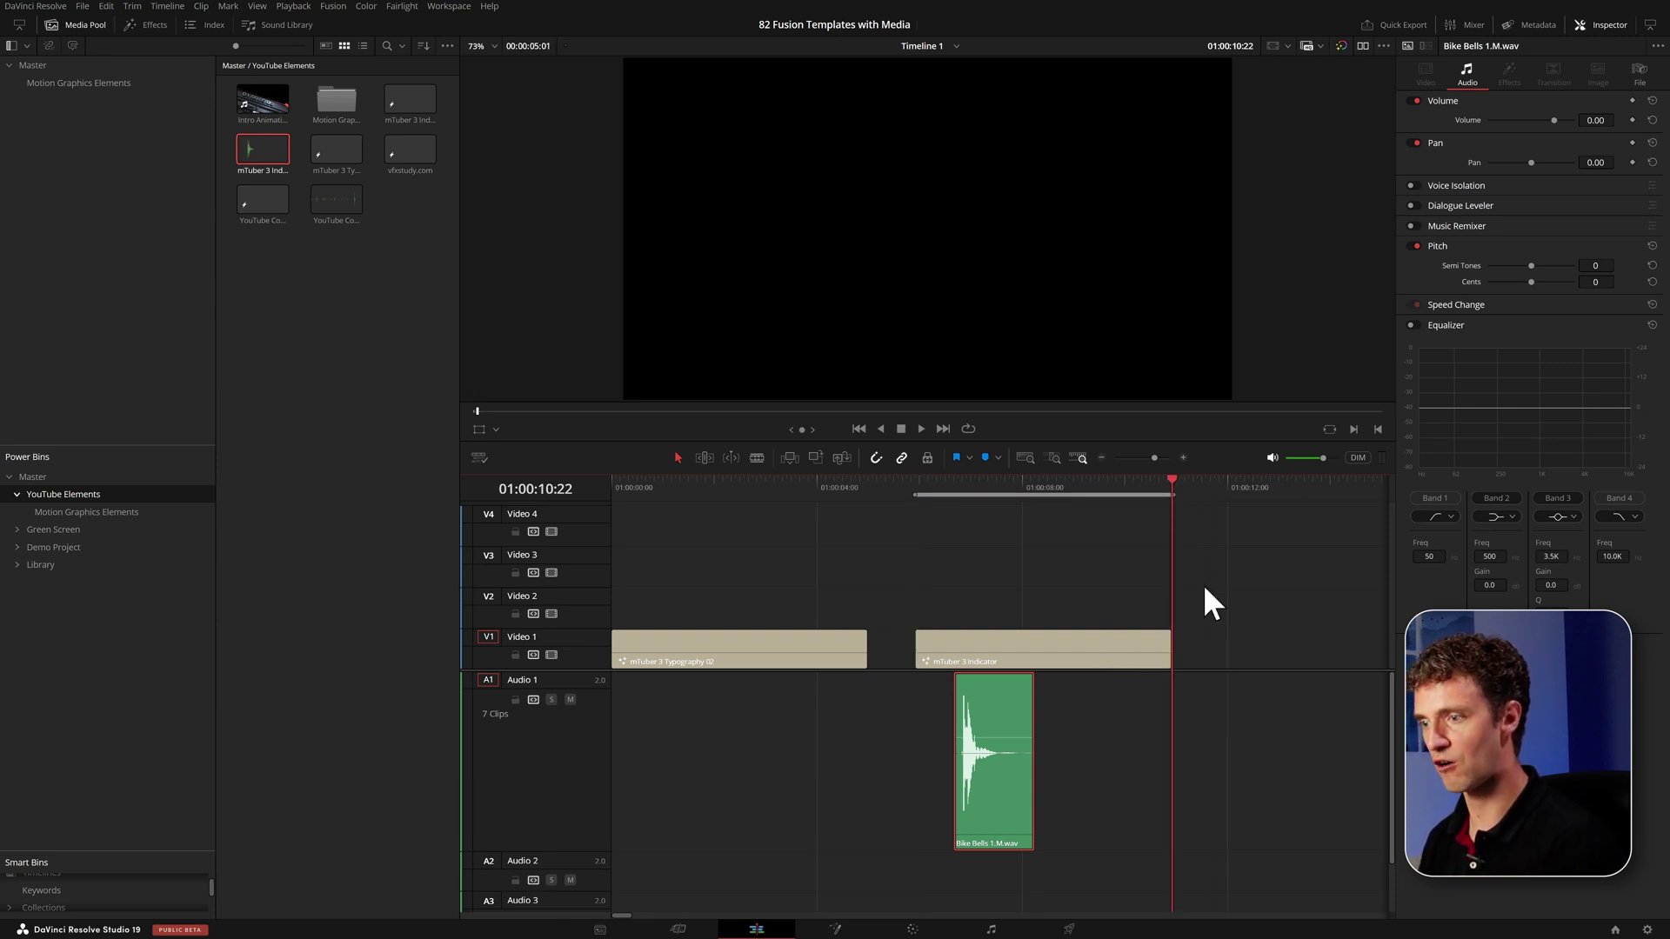
pyautogui.click(1105, 652)
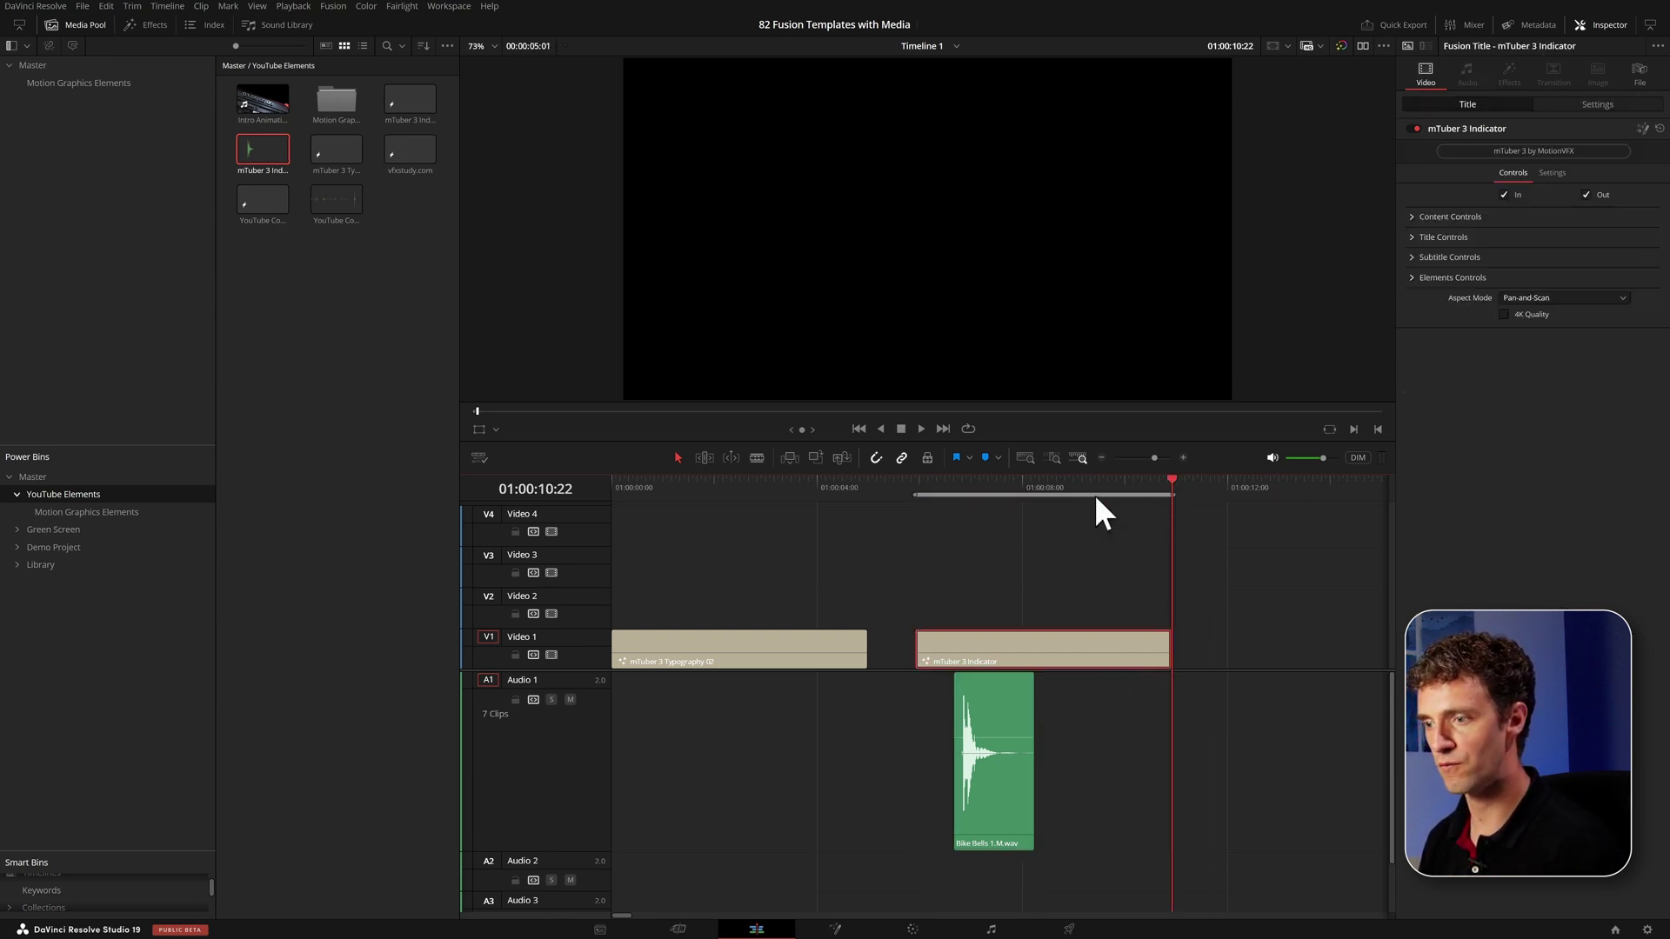
# On the Deliver page, enable Export Video at a custom 1920 x 1080 resolution, then return to Edit.
pyautogui.click(1070, 929)
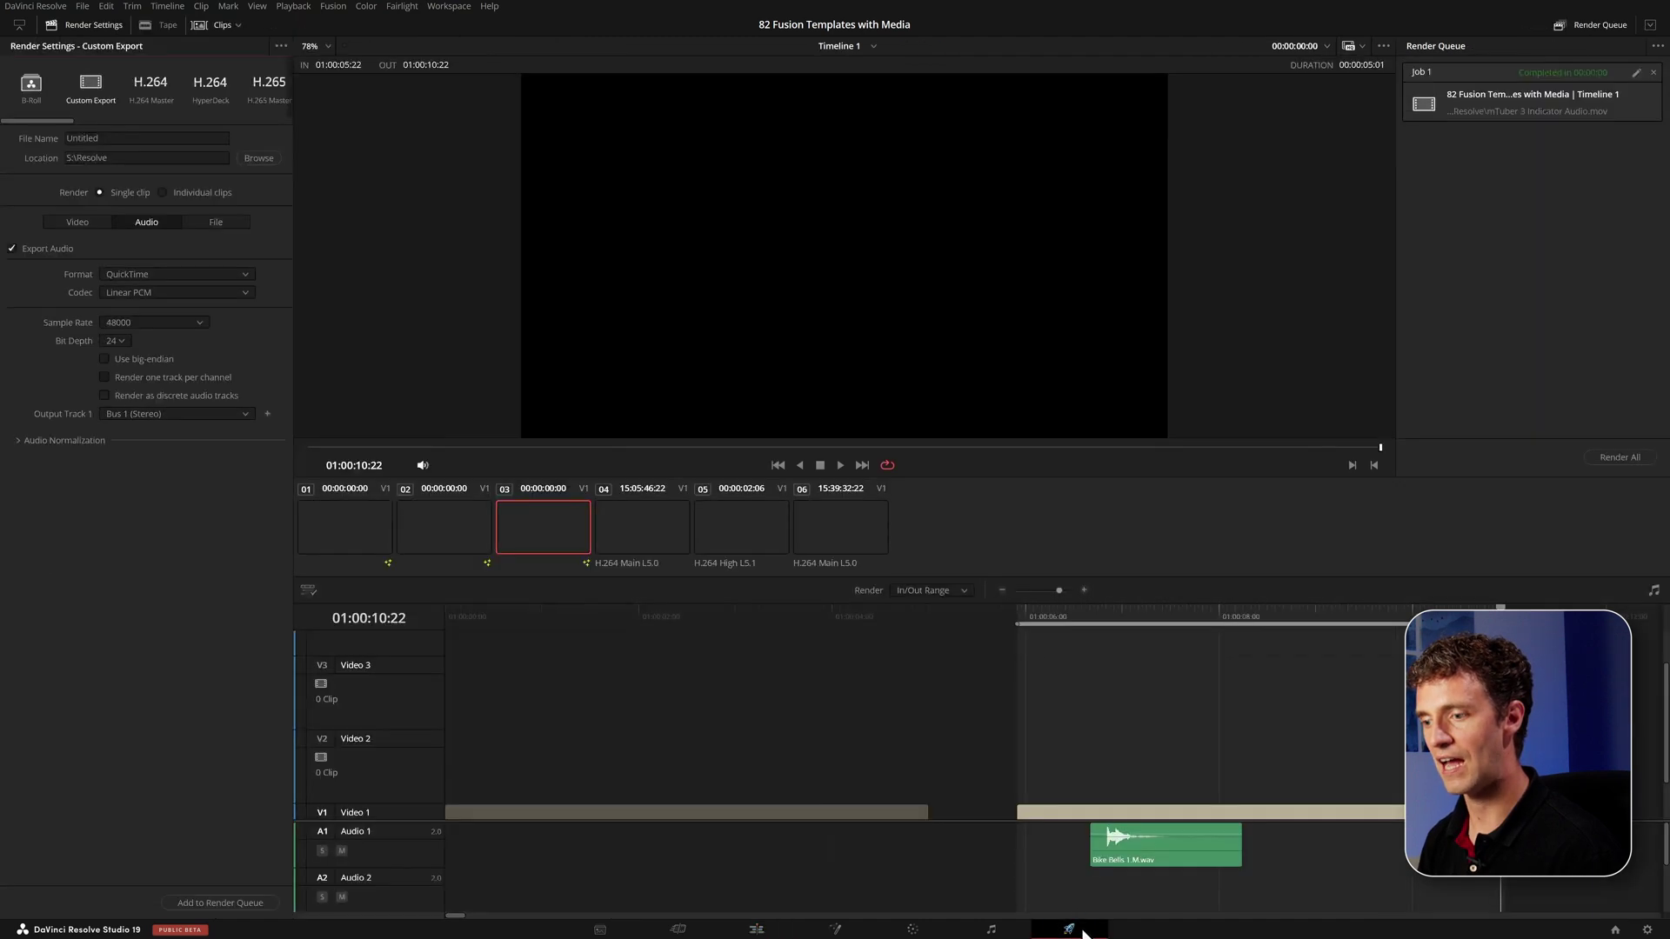
pyautogui.click(69, 224)
pyautogui.click(48, 248)
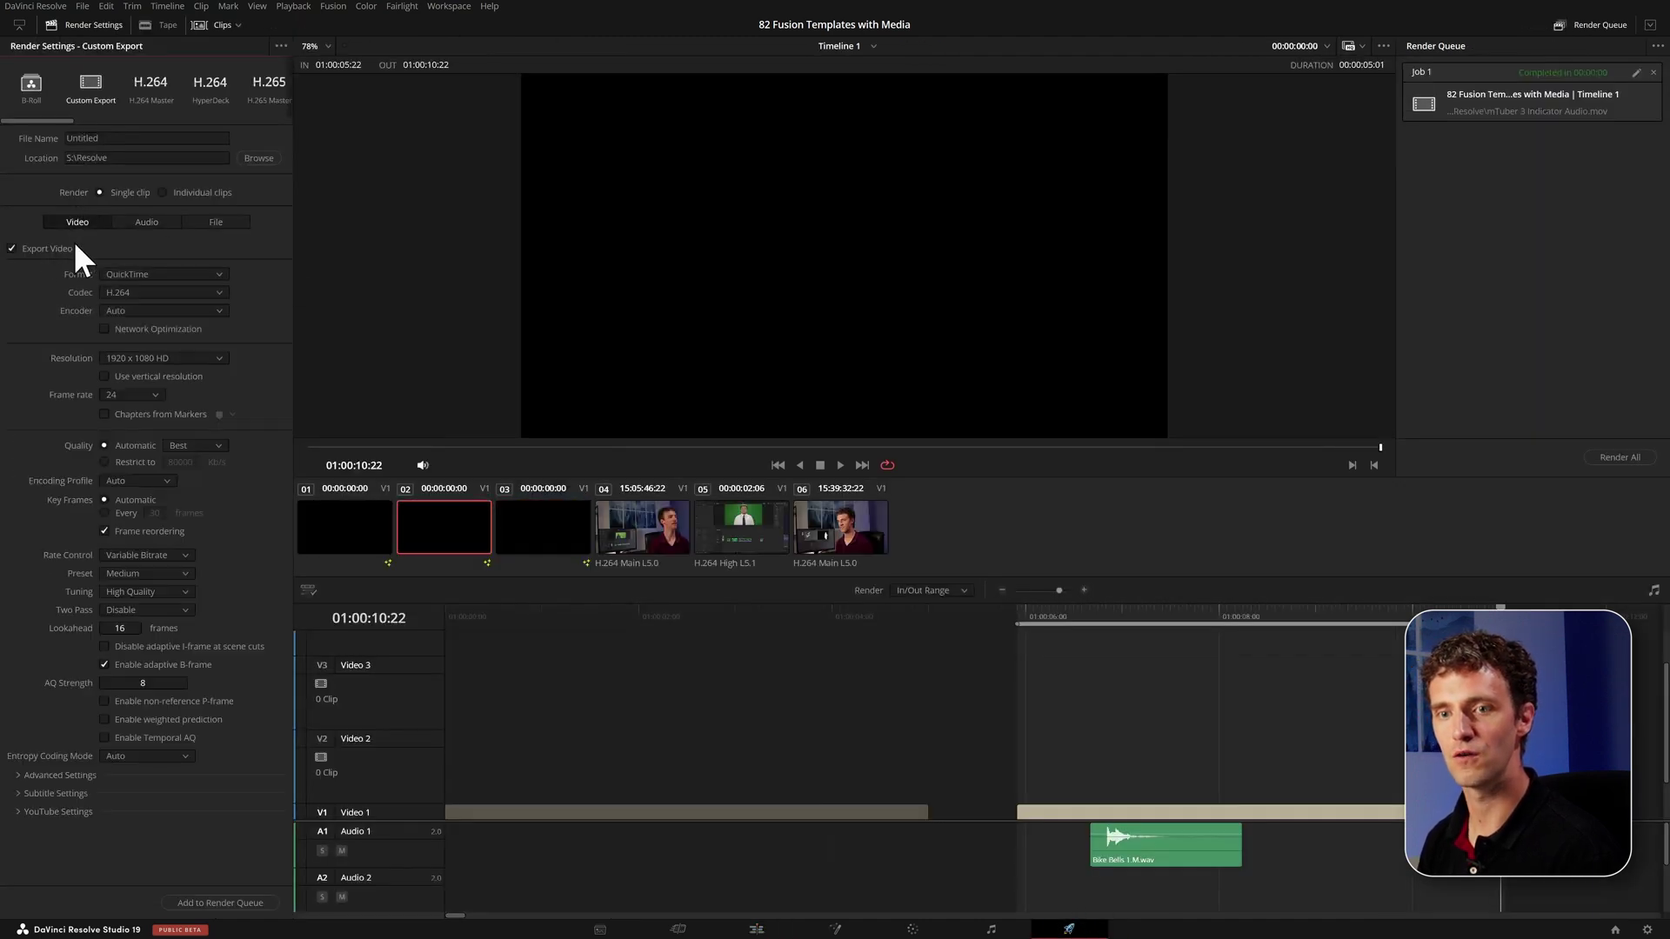
pyautogui.click(82, 80)
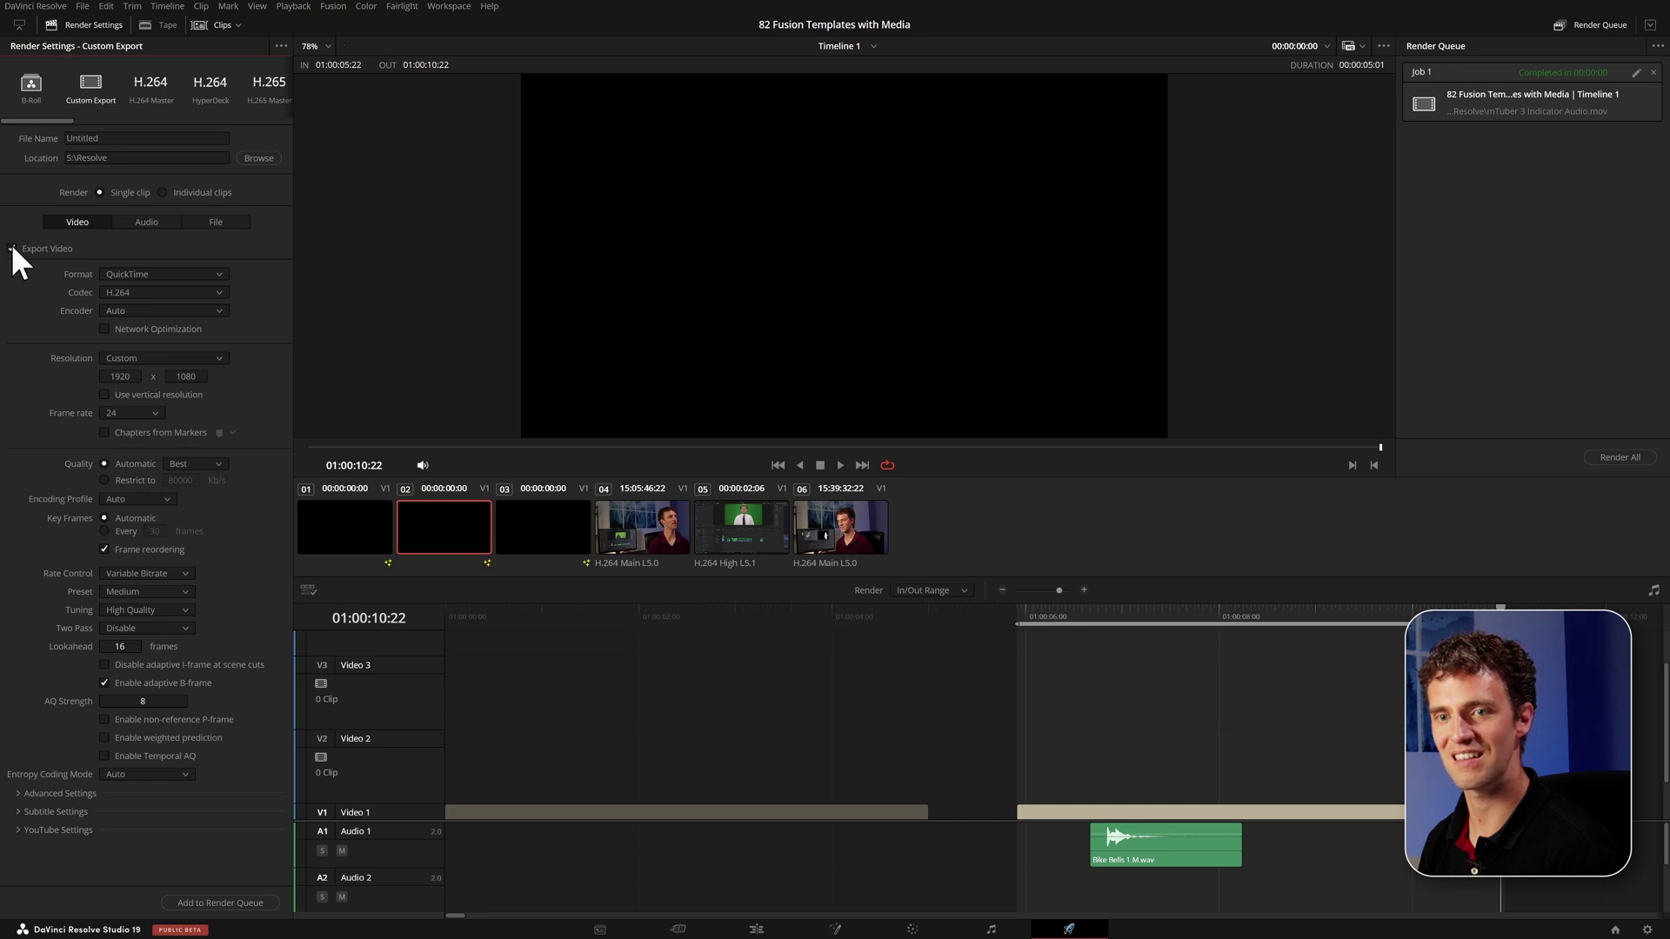
pyautogui.click(121, 222)
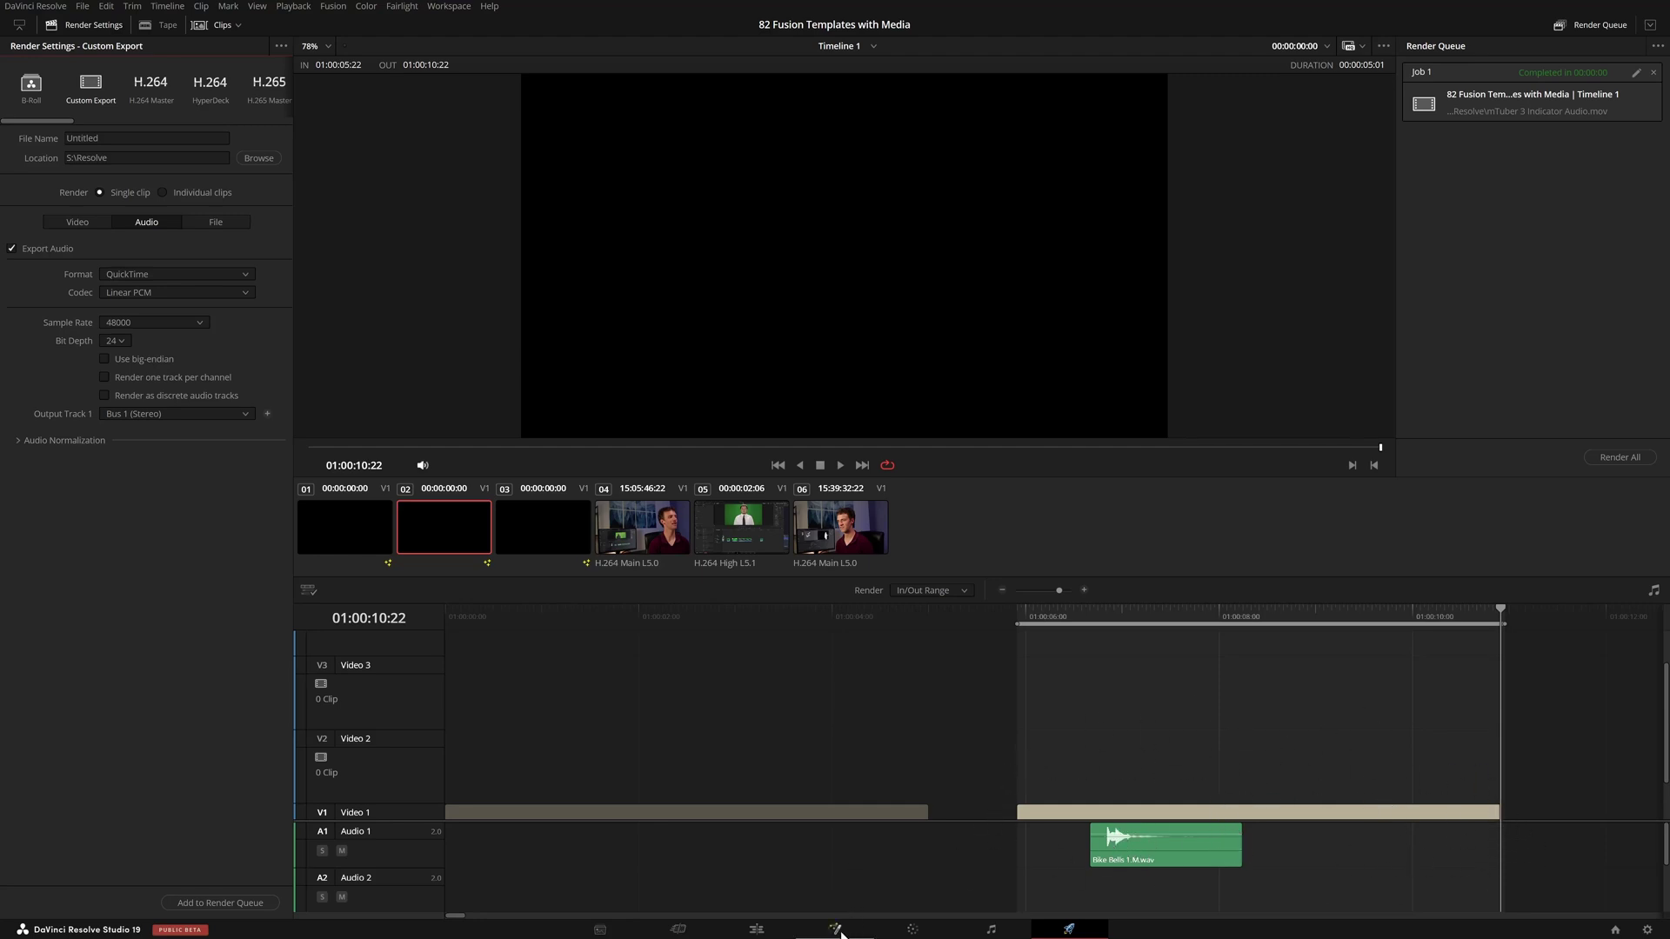
pyautogui.click(758, 931)
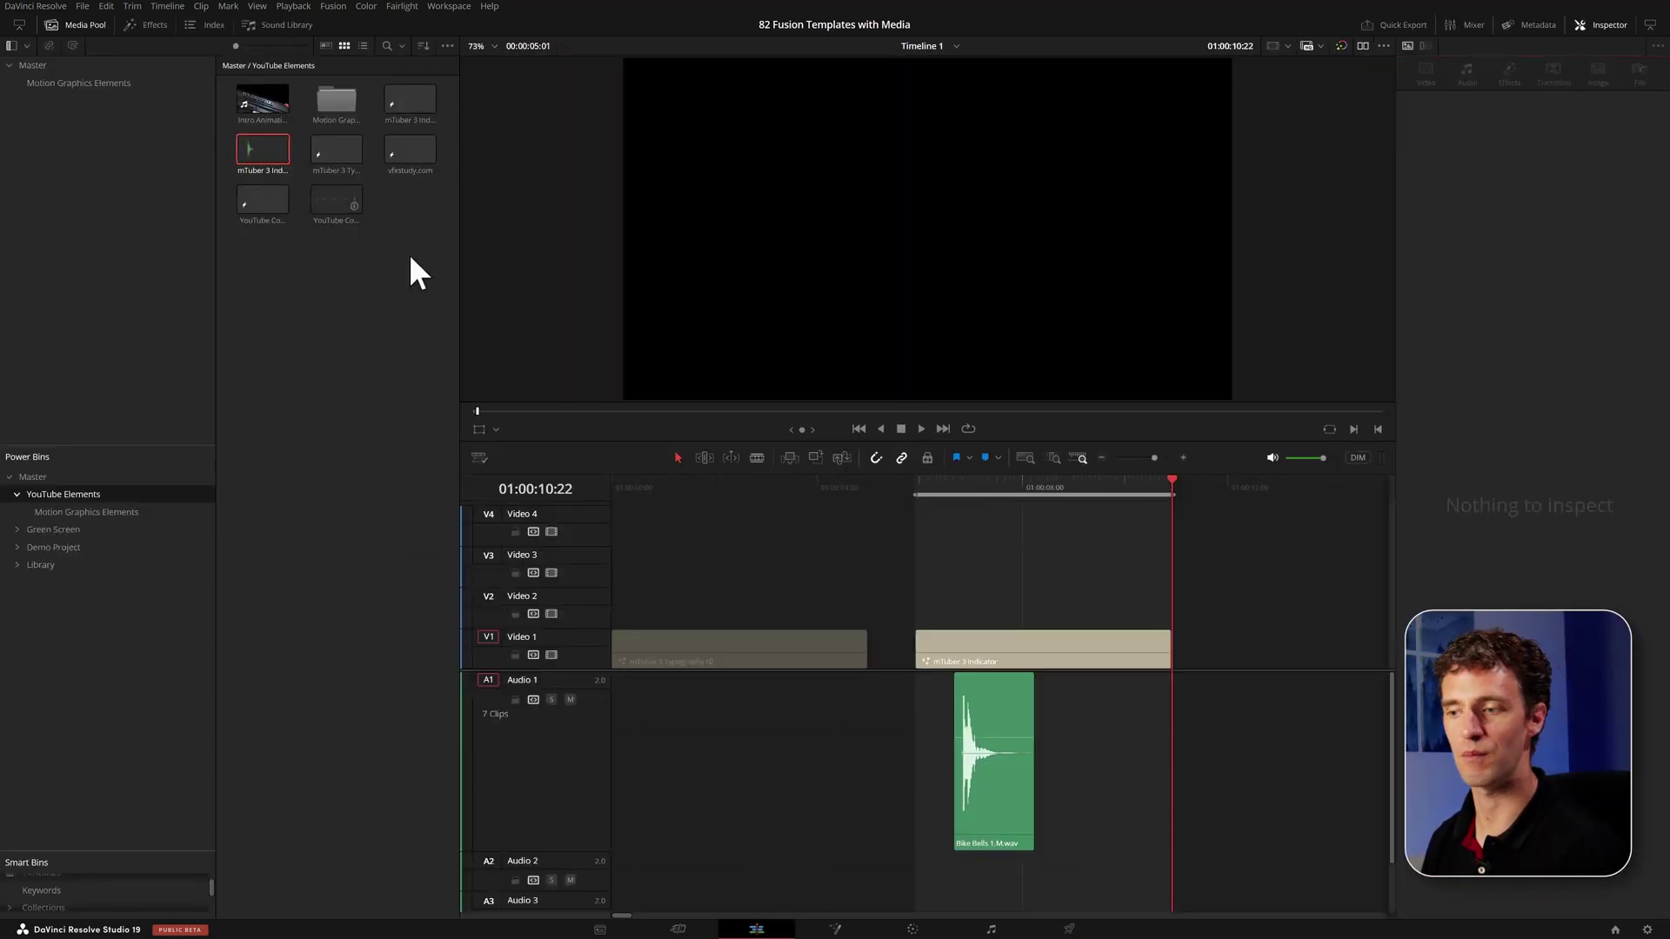
# Place the saved mTuber 3 Indicator clip on Video 2 above the Green Screen footage and play it.
pyautogui.click(1239, 590)
pyautogui.scroll(-5, 1202, 544)
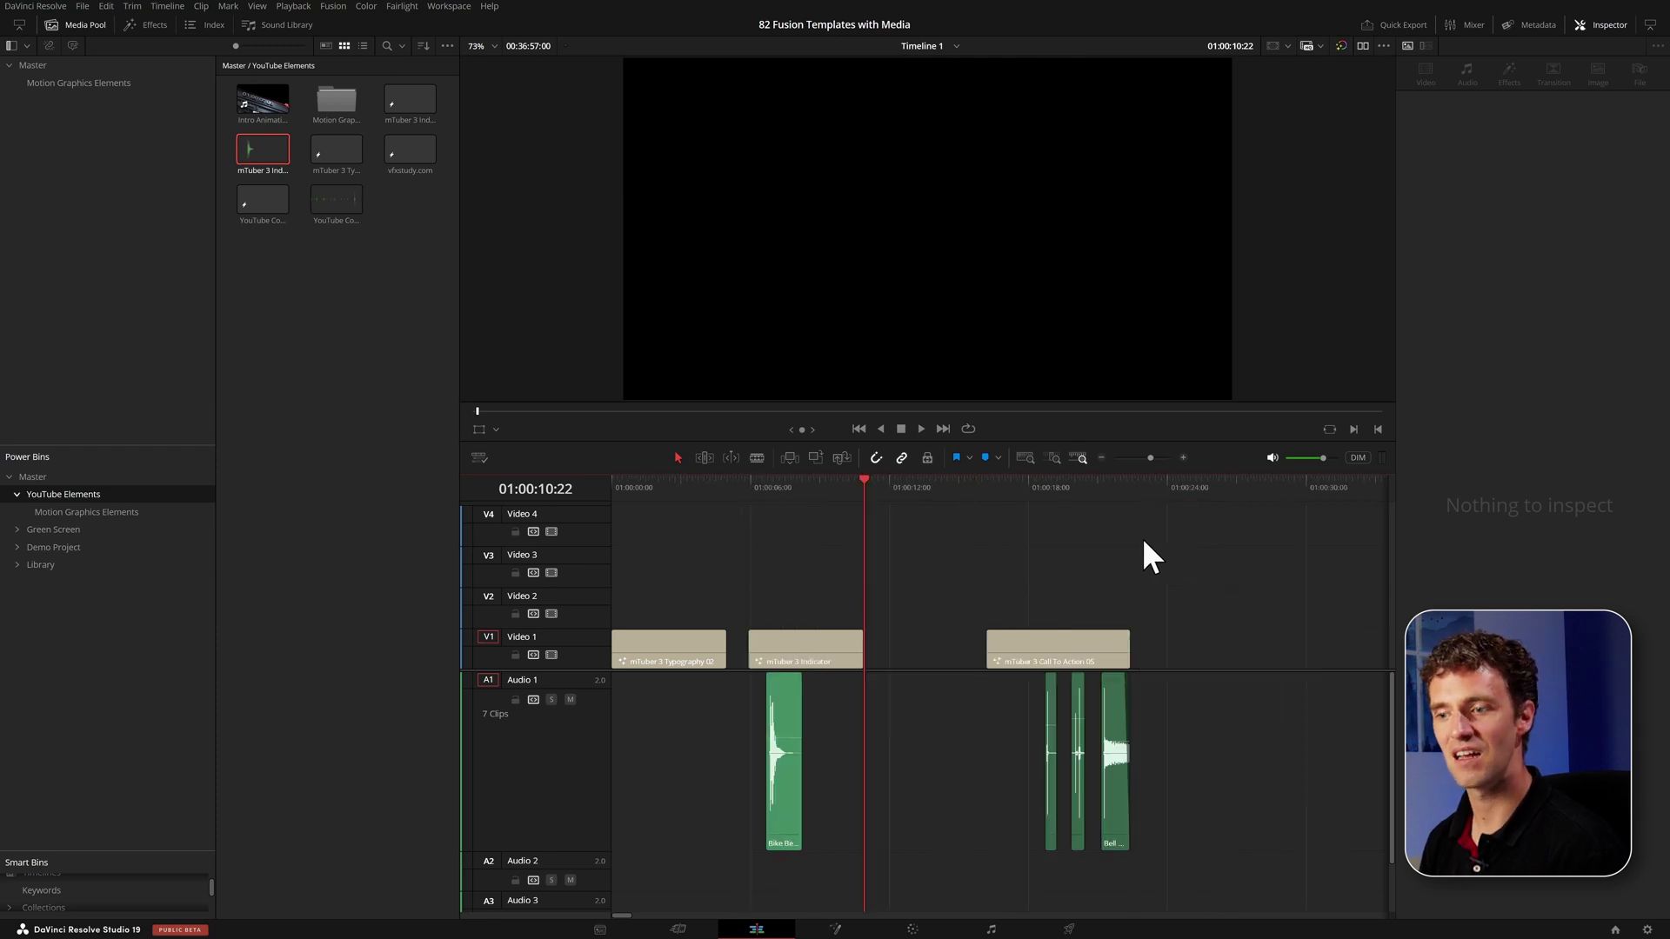
pyautogui.moveTo(1116, 498); pyautogui.dragTo(1180, 494)
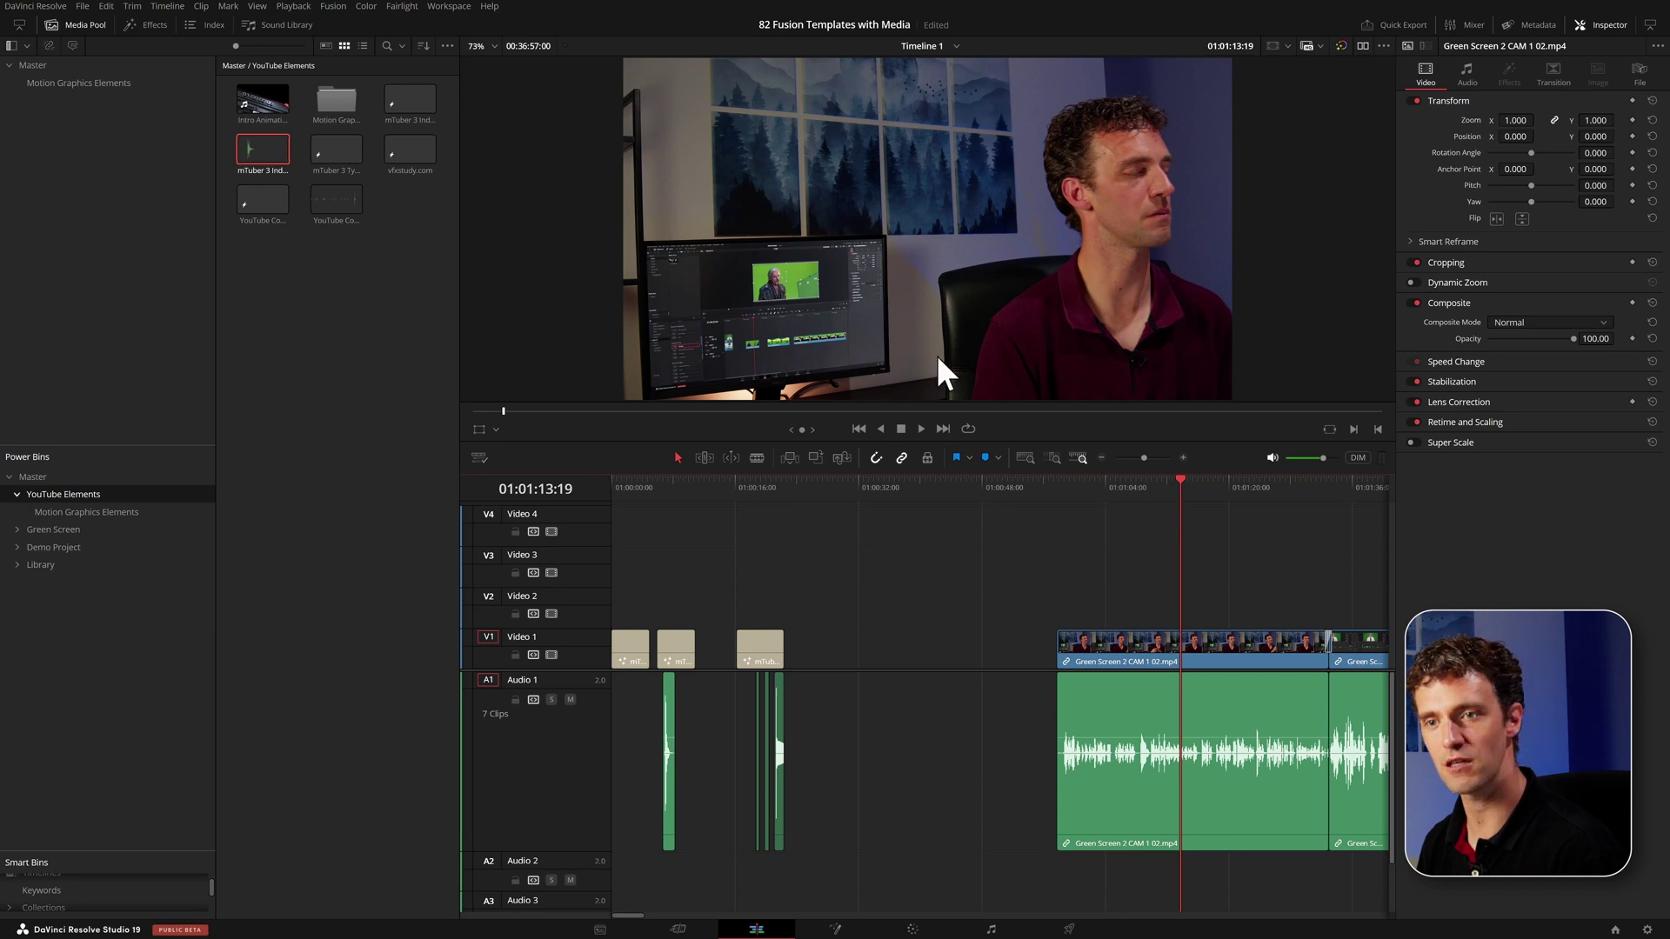
pyautogui.click(395, 96)
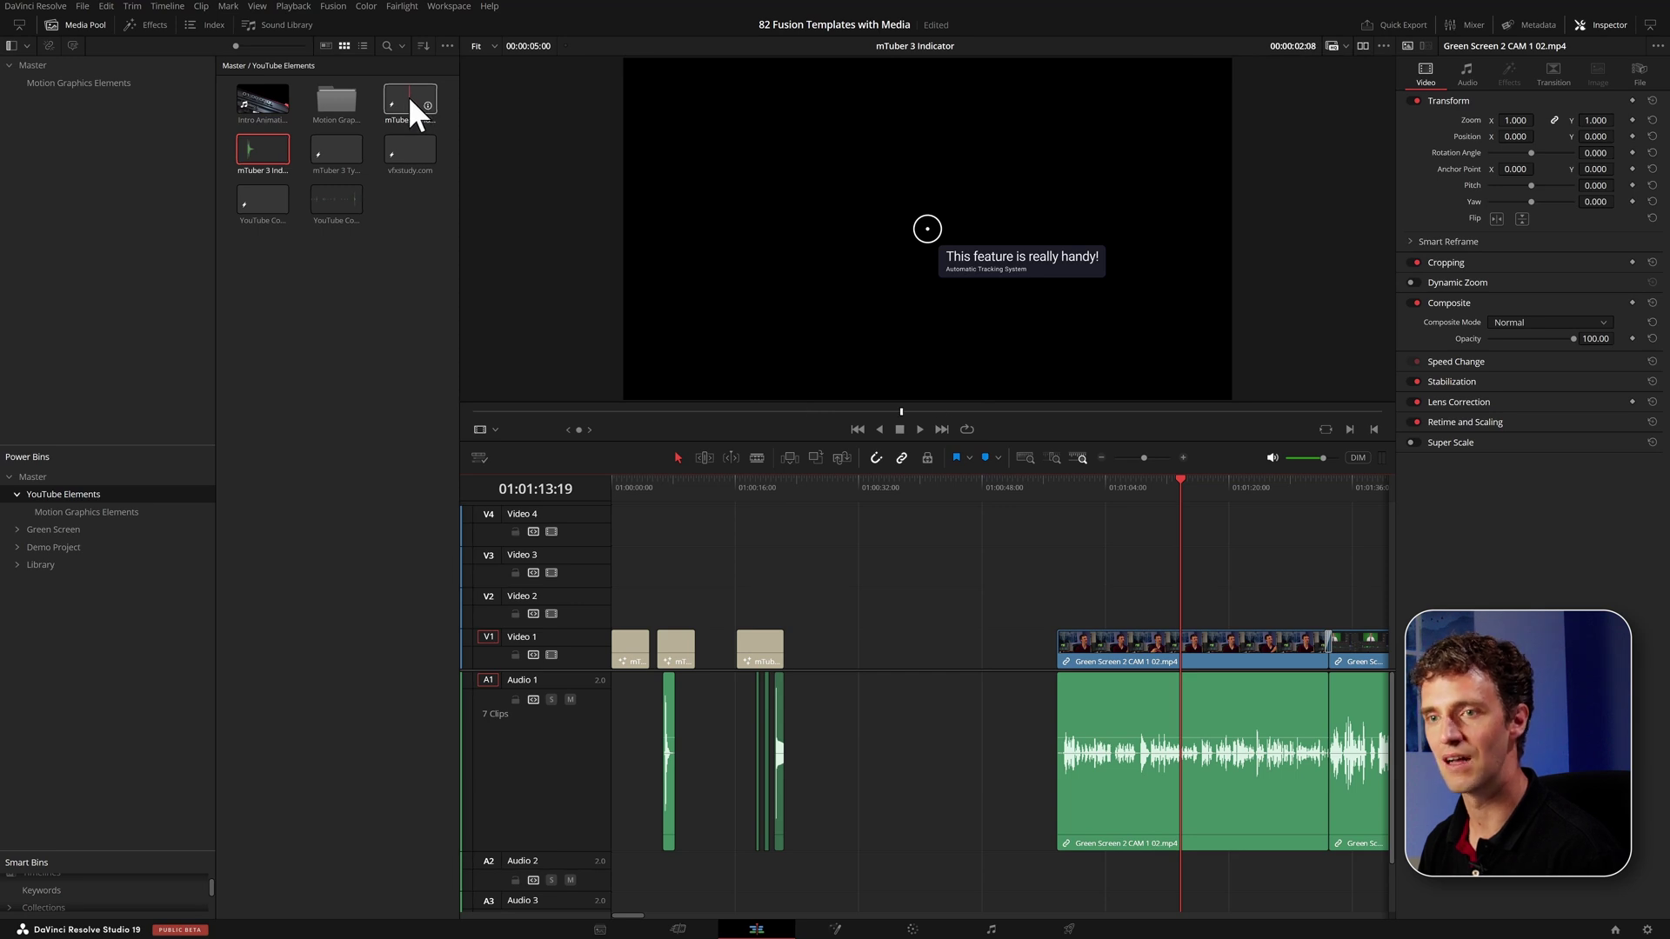
pyautogui.moveTo(409, 95); pyautogui.dragTo(1333, 275)
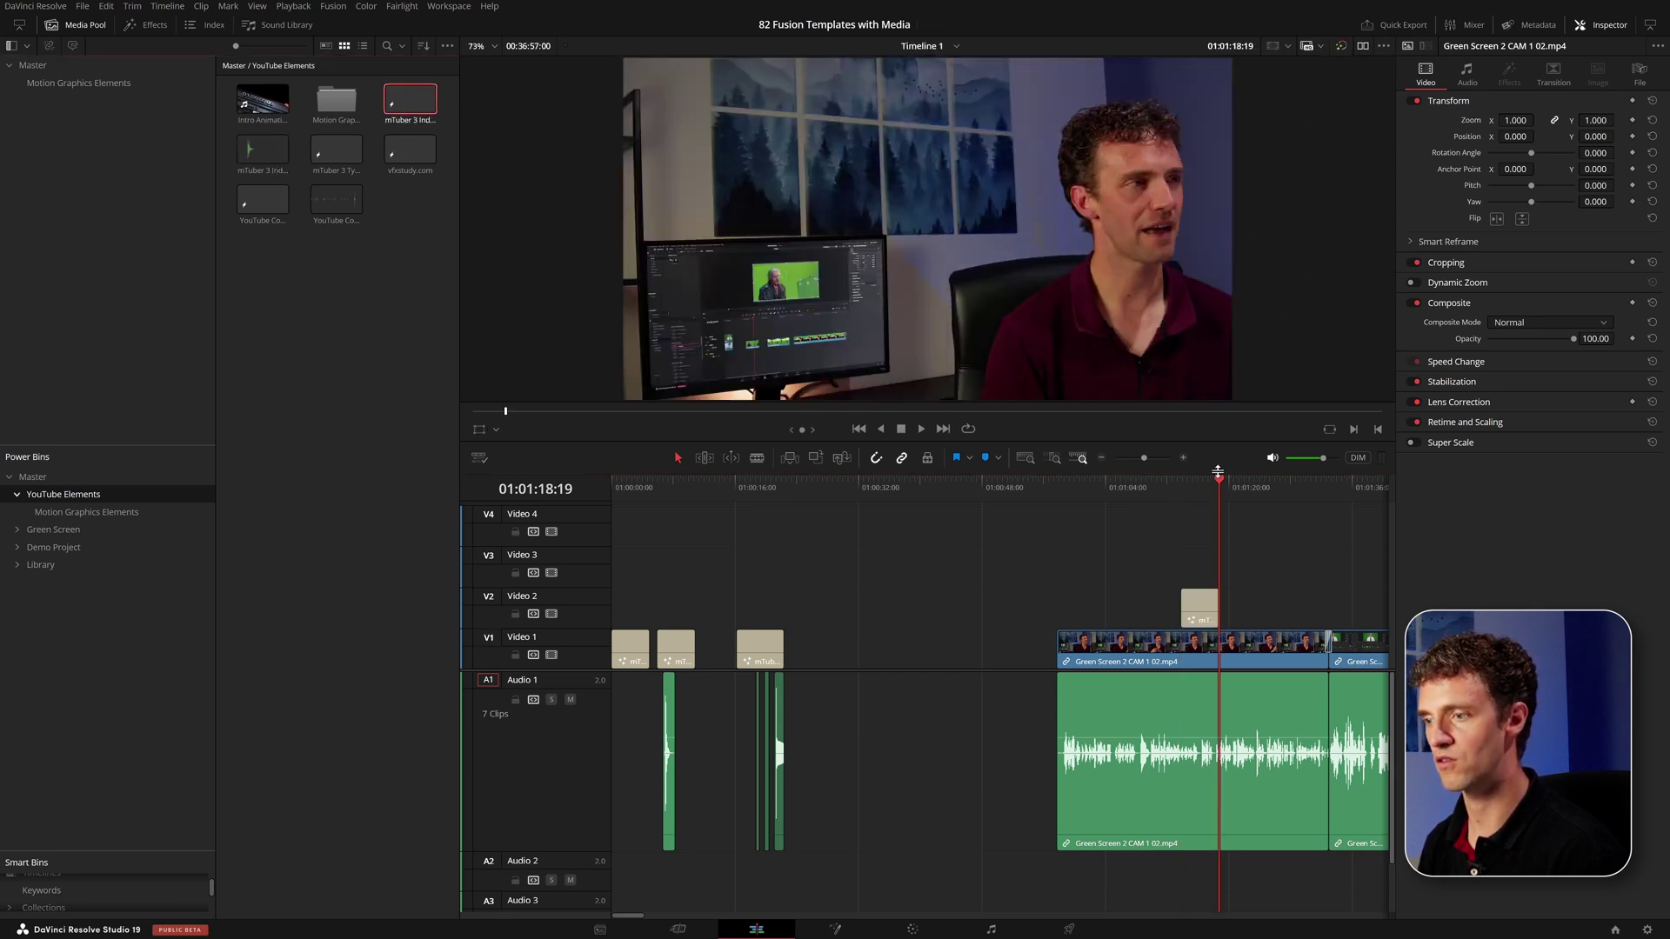
pyautogui.click(1179, 485)
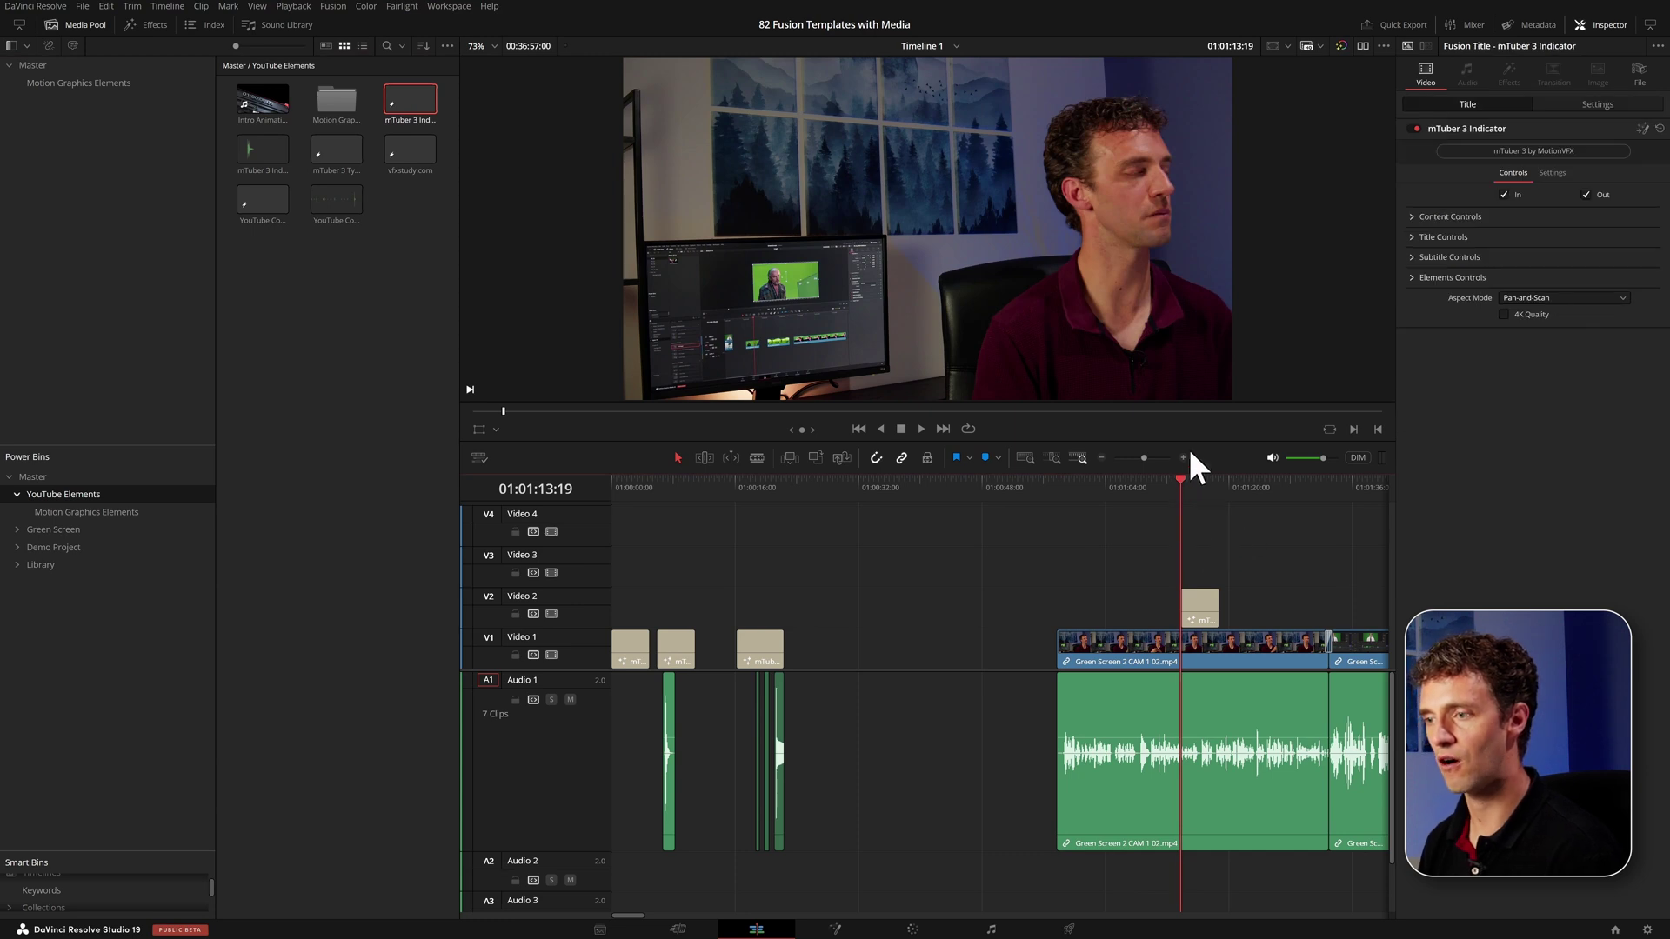
pyautogui.press('space')
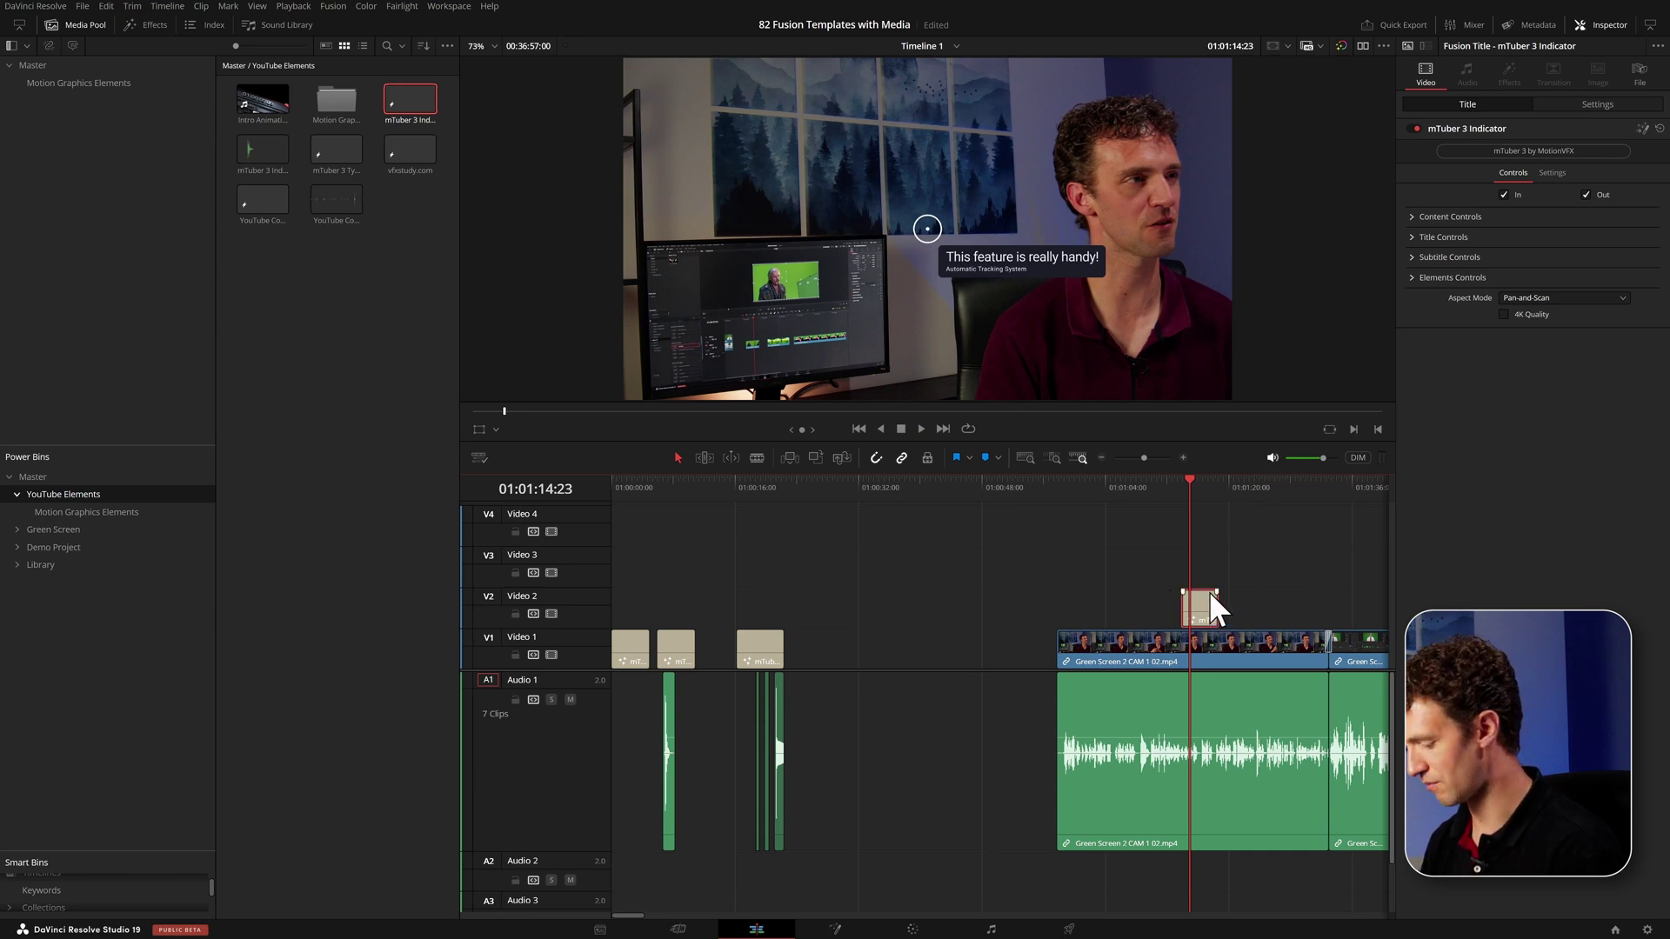
# Return to the title's start and add the mTuber 3 Indicator Audio clip to the edit.
pyautogui.click(1219, 562)
pyautogui.press('Up')
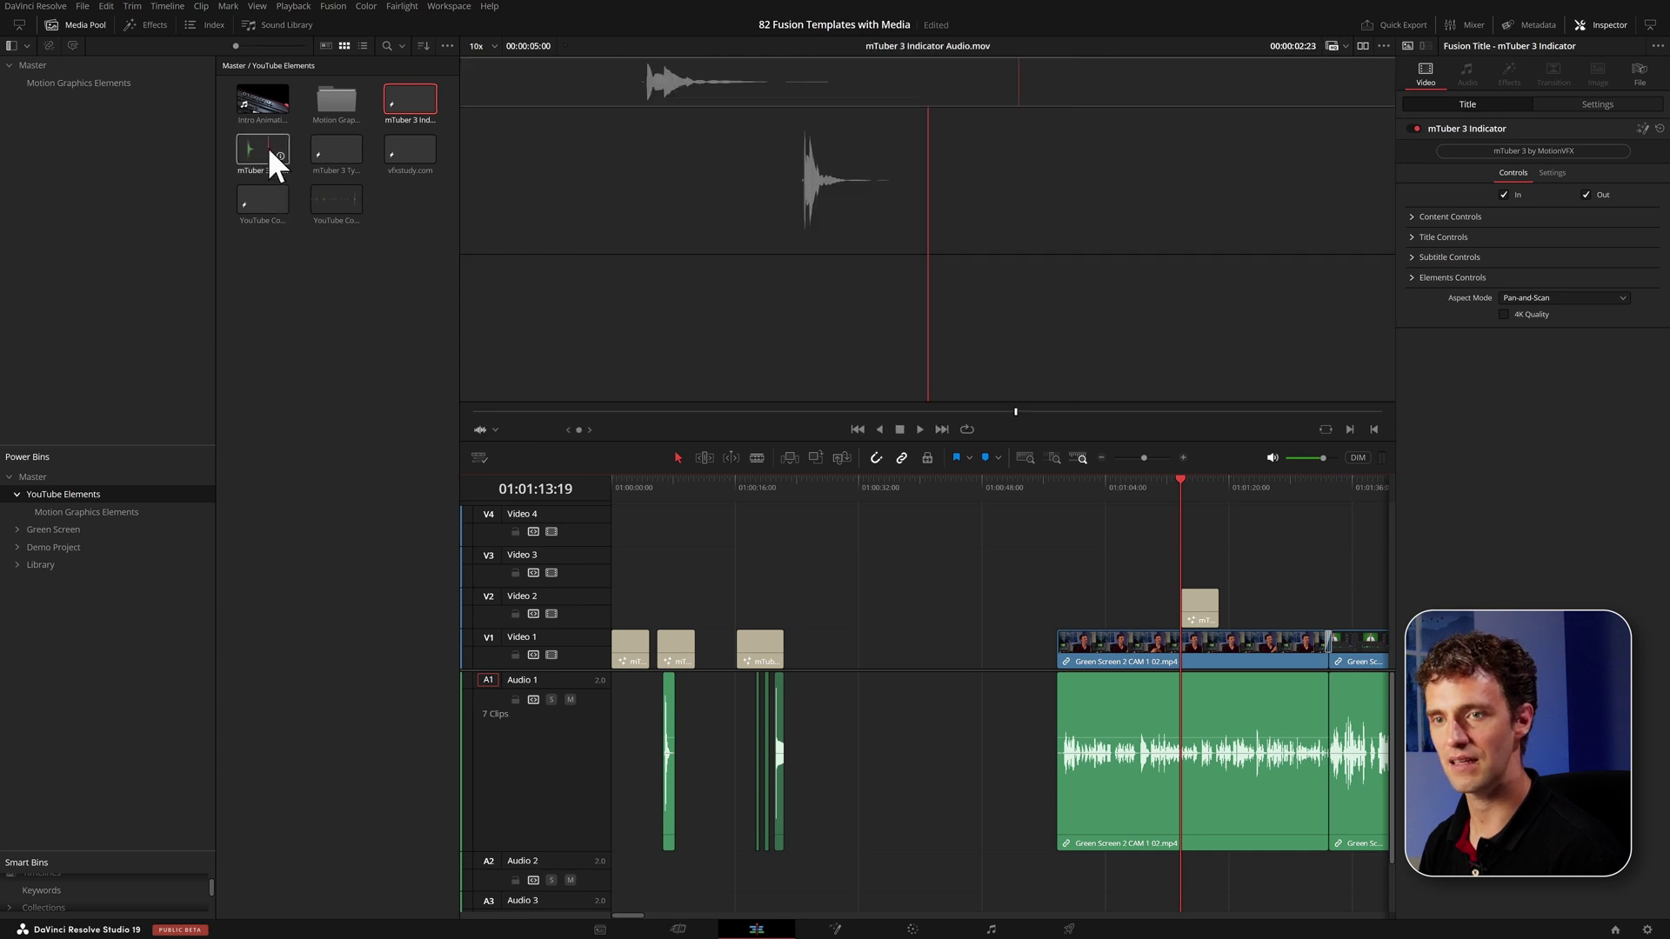
pyautogui.moveTo(257, 150); pyautogui.dragTo(1361, 264)
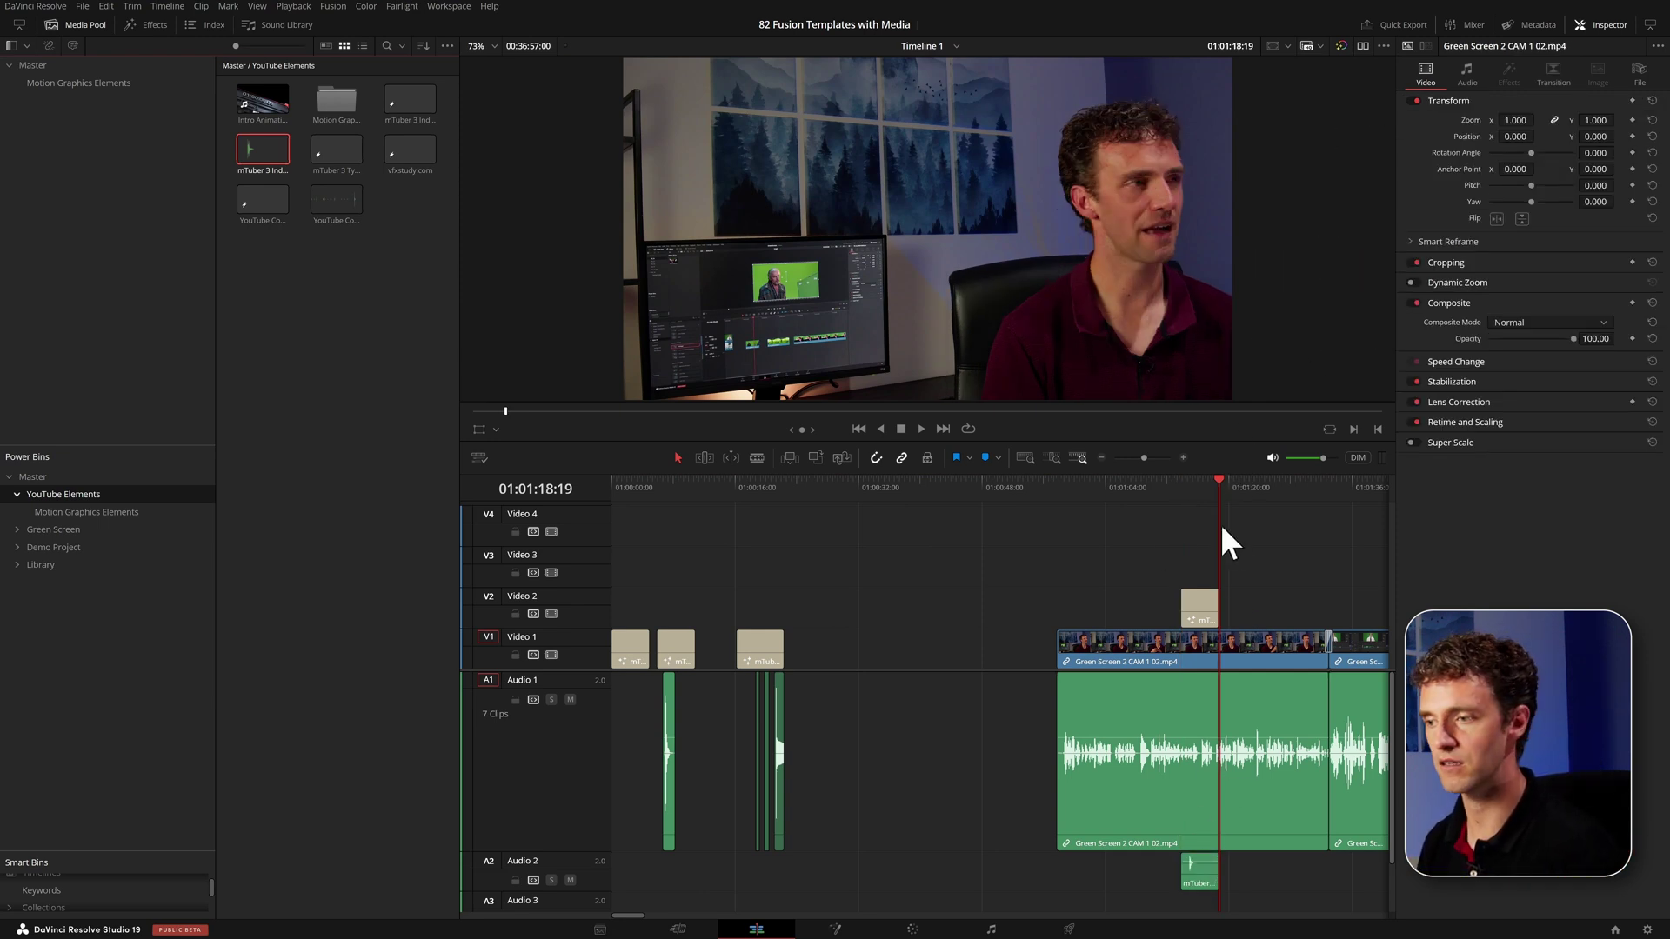
# Play the title with its sound, then expand Content Controls and Title Controls in the Inspector.
pyautogui.click(1181, 481)
pyautogui.press('space')
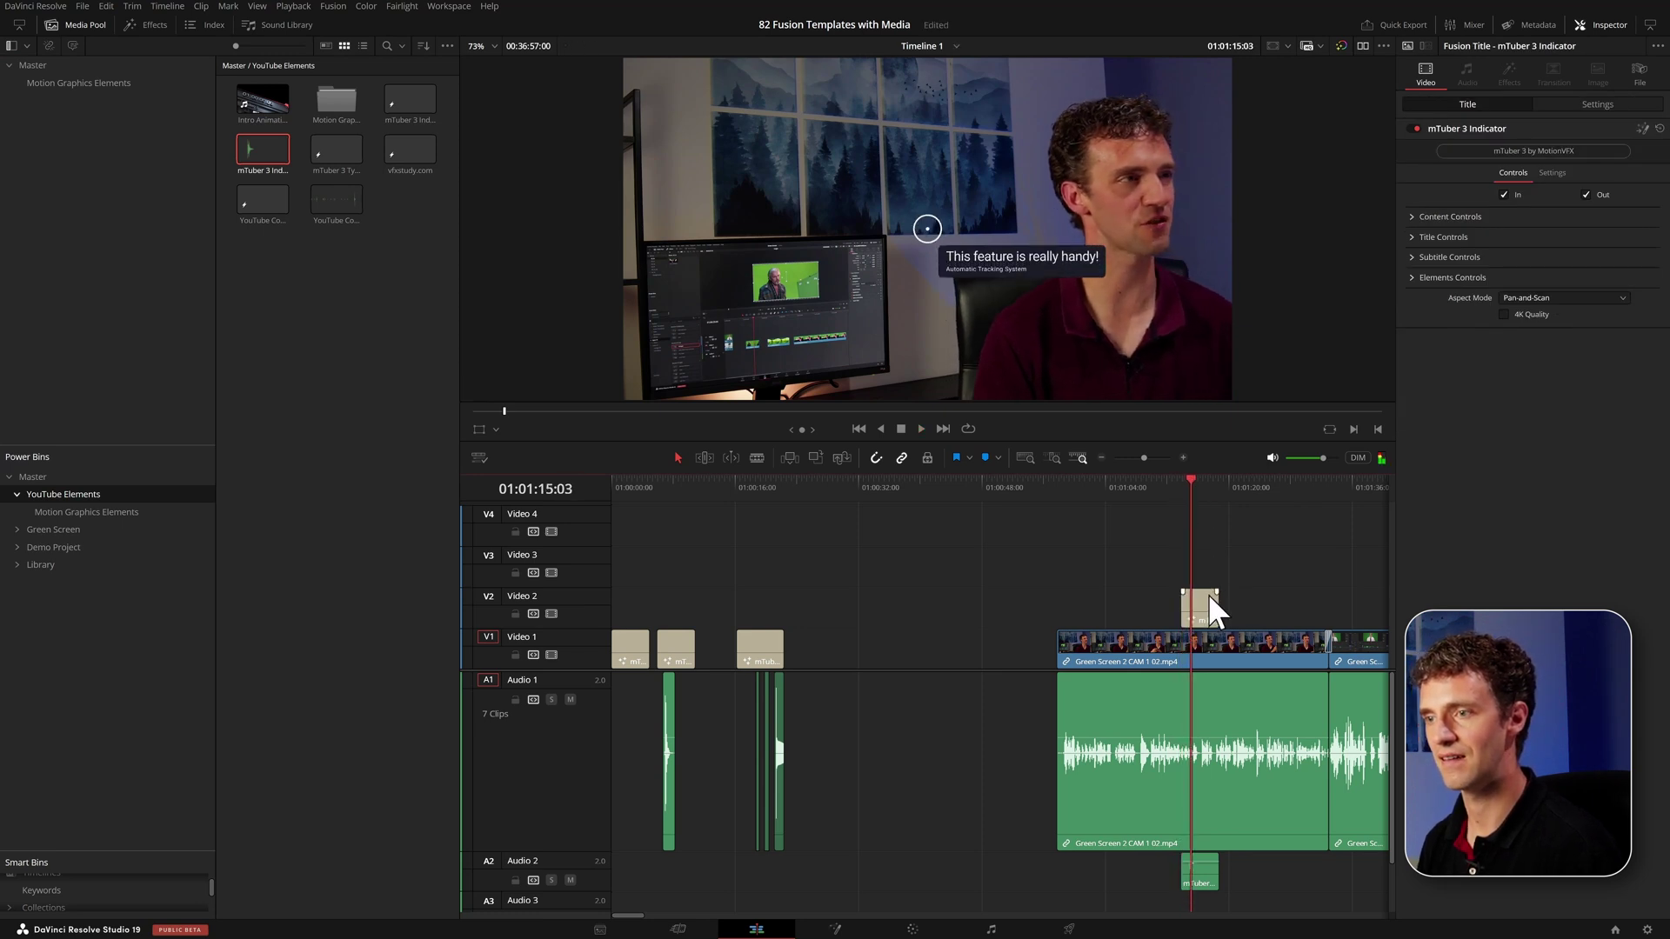
pyautogui.click(1411, 217)
pyautogui.click(1410, 289)
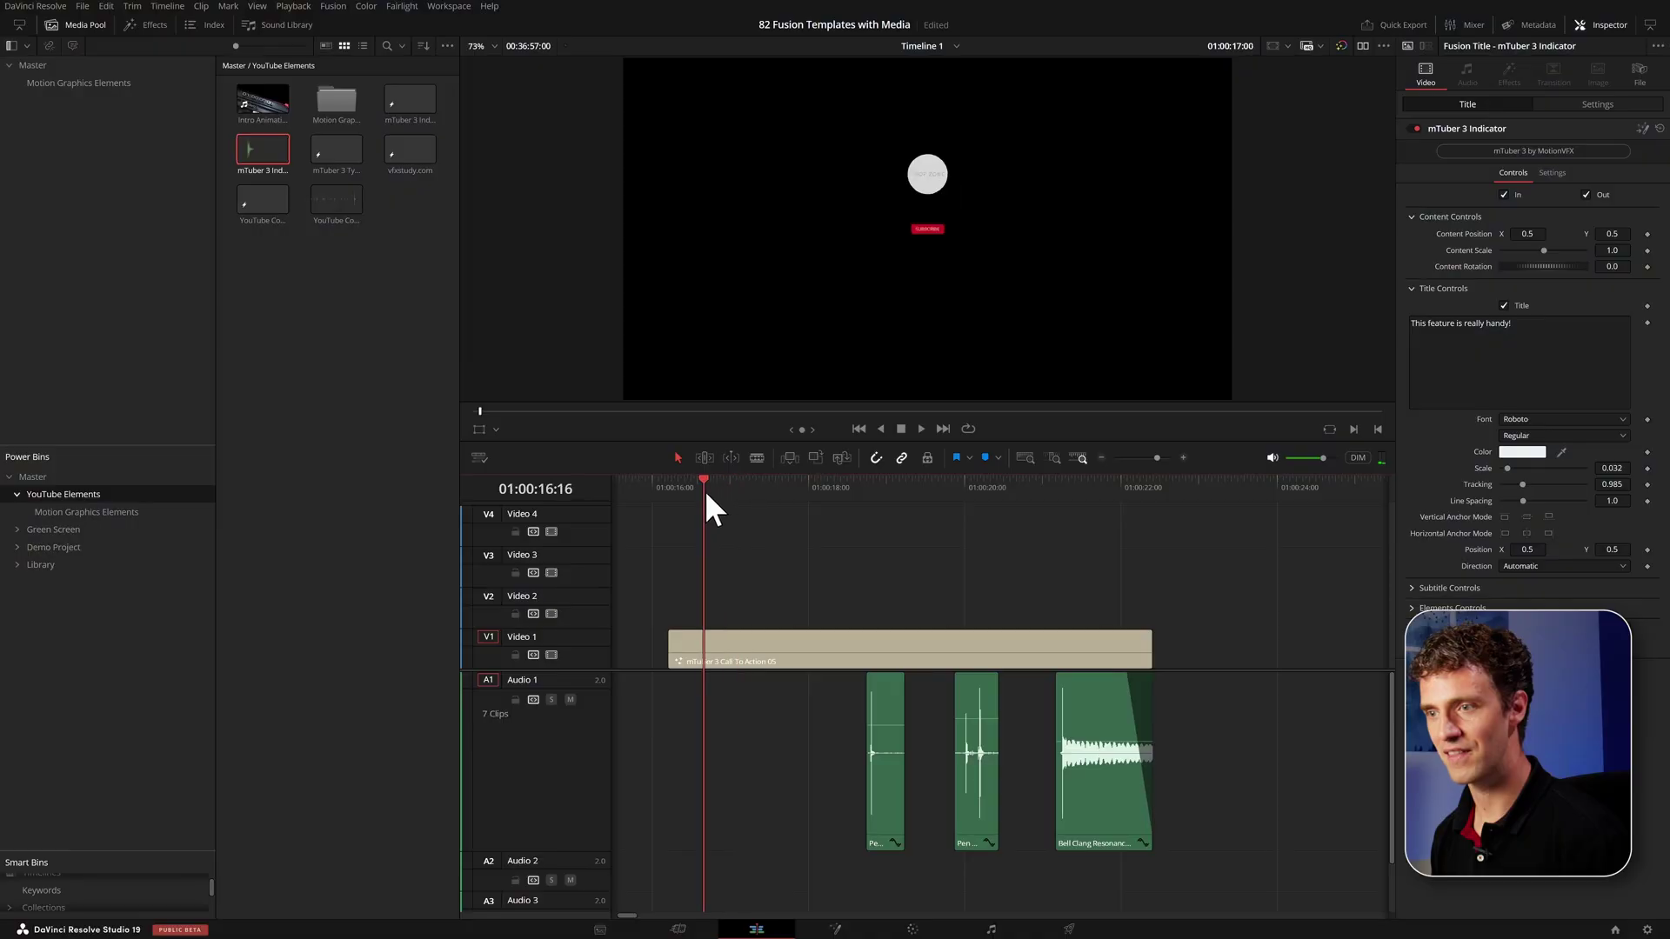
# Preview the subscribe animation around the SUBSCRIBE frame, then select the Call To Action 05 title on V1.
pyautogui.moveTo(705, 489); pyautogui.dragTo(844, 484)
pyautogui.press('space')
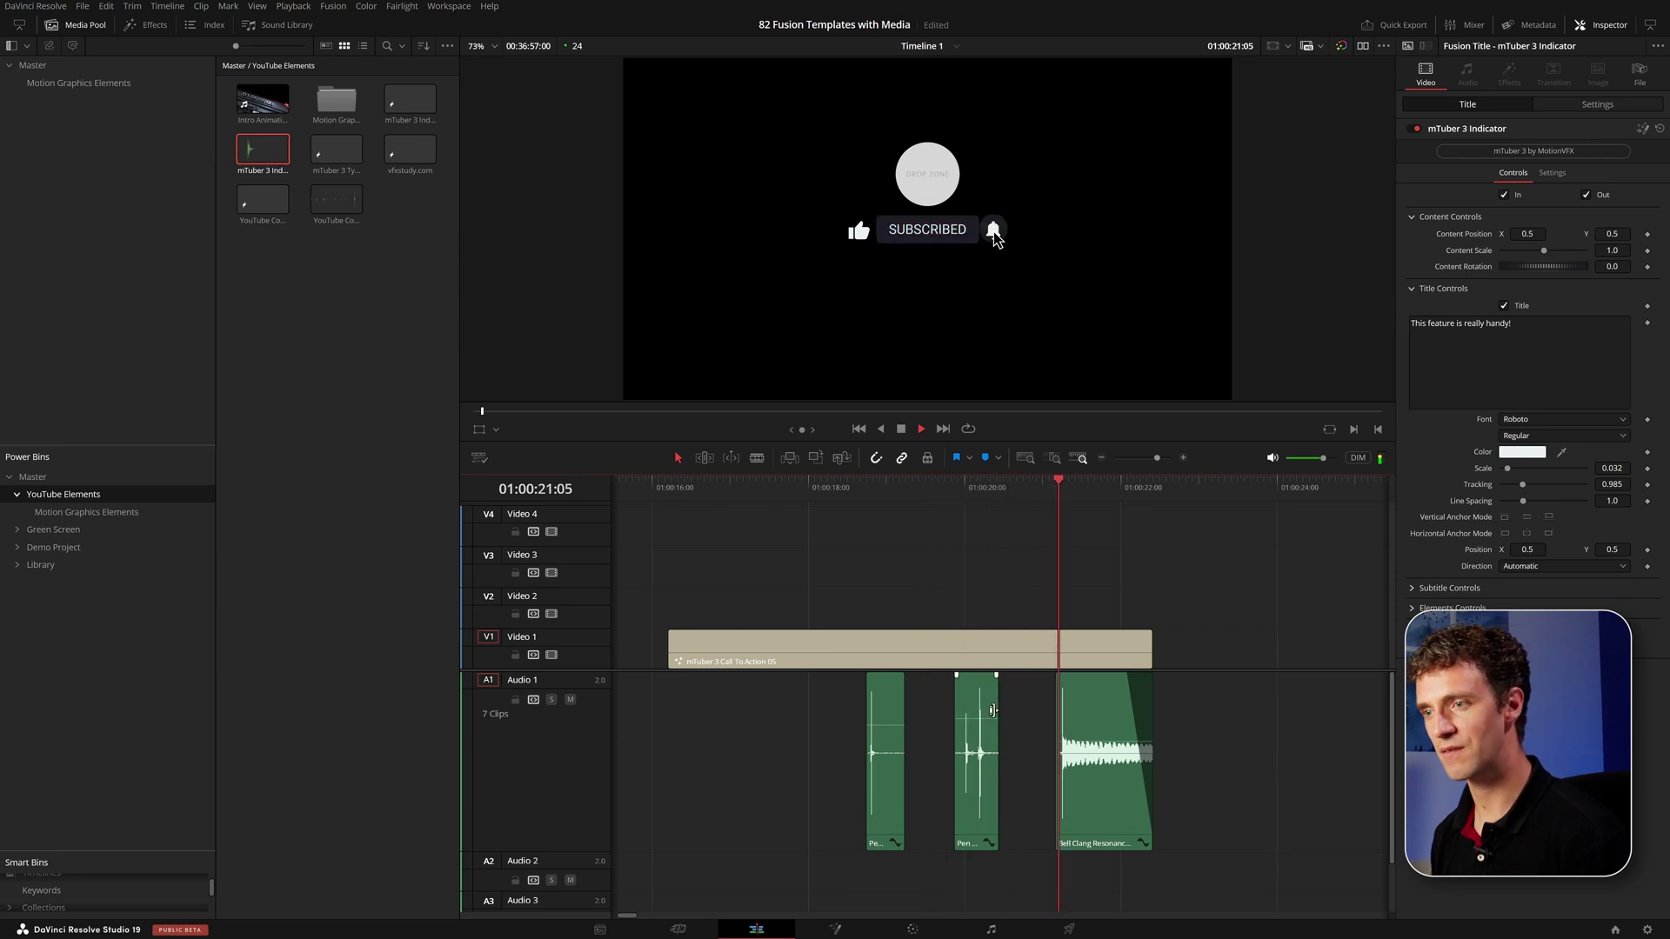
pyautogui.press('space')
pyautogui.click(838, 492)
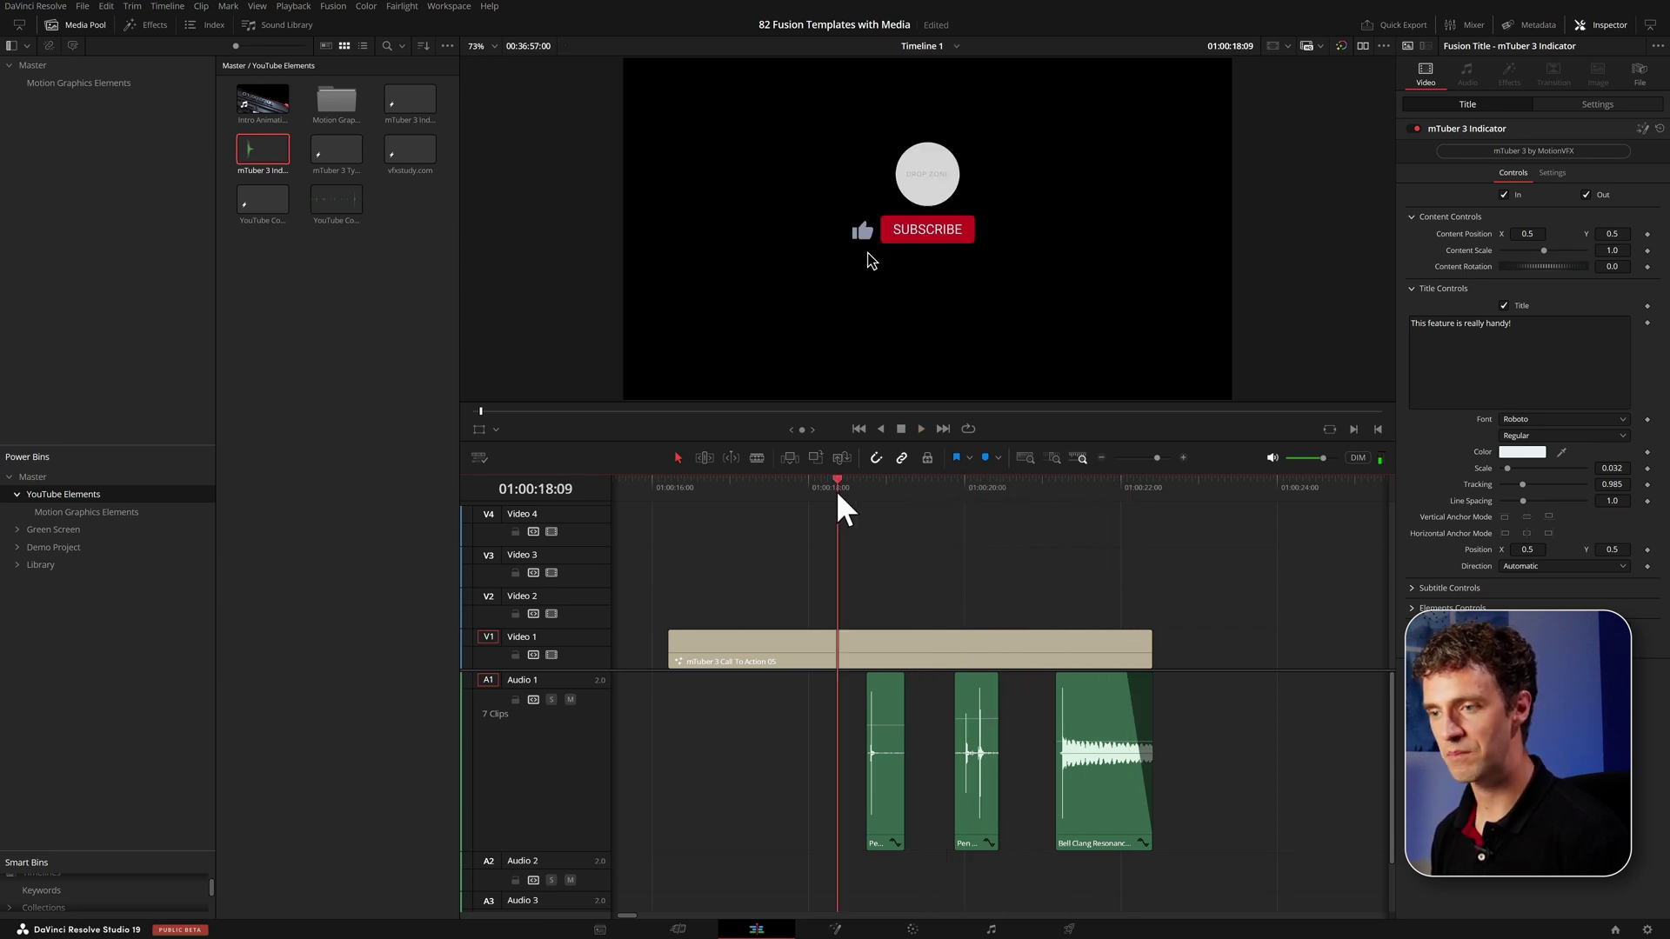
pyautogui.press('Right')
pyautogui.press('Right')
pyautogui.press('Right')
pyautogui.press('Right')
pyautogui.press('Right')
pyautogui.press('Right')
pyautogui.press('Right')
pyautogui.press('Right')
pyautogui.press('Right')
pyautogui.press('Right')
pyautogui.press('Right')
pyautogui.press('Right')
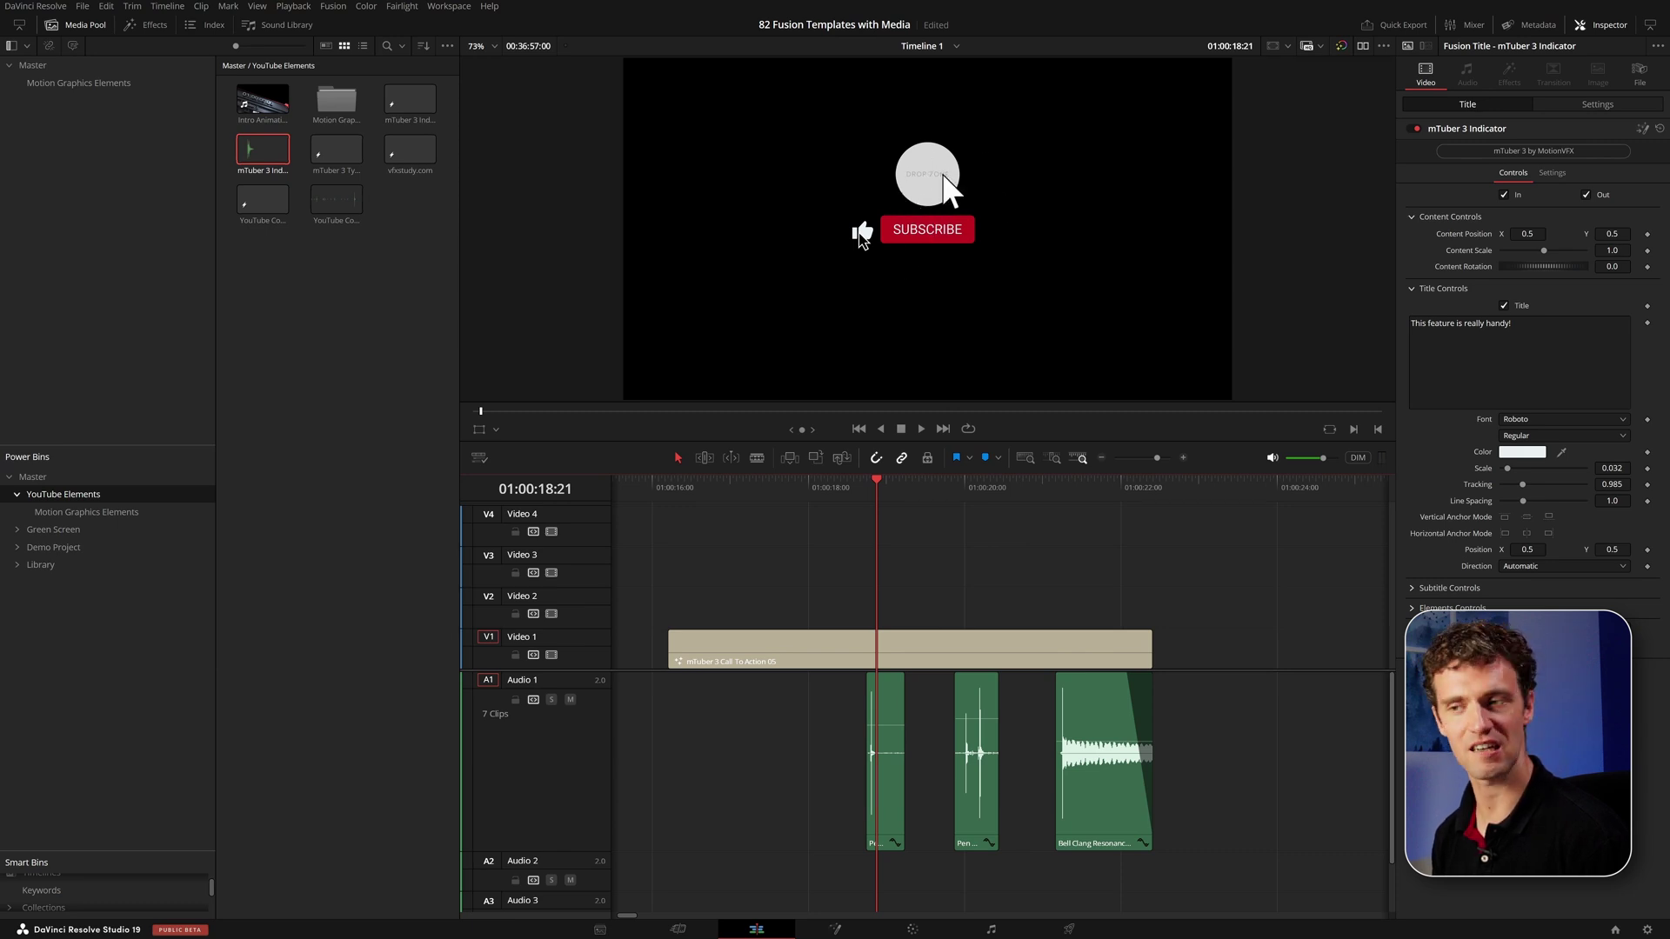
pyautogui.click(1024, 663)
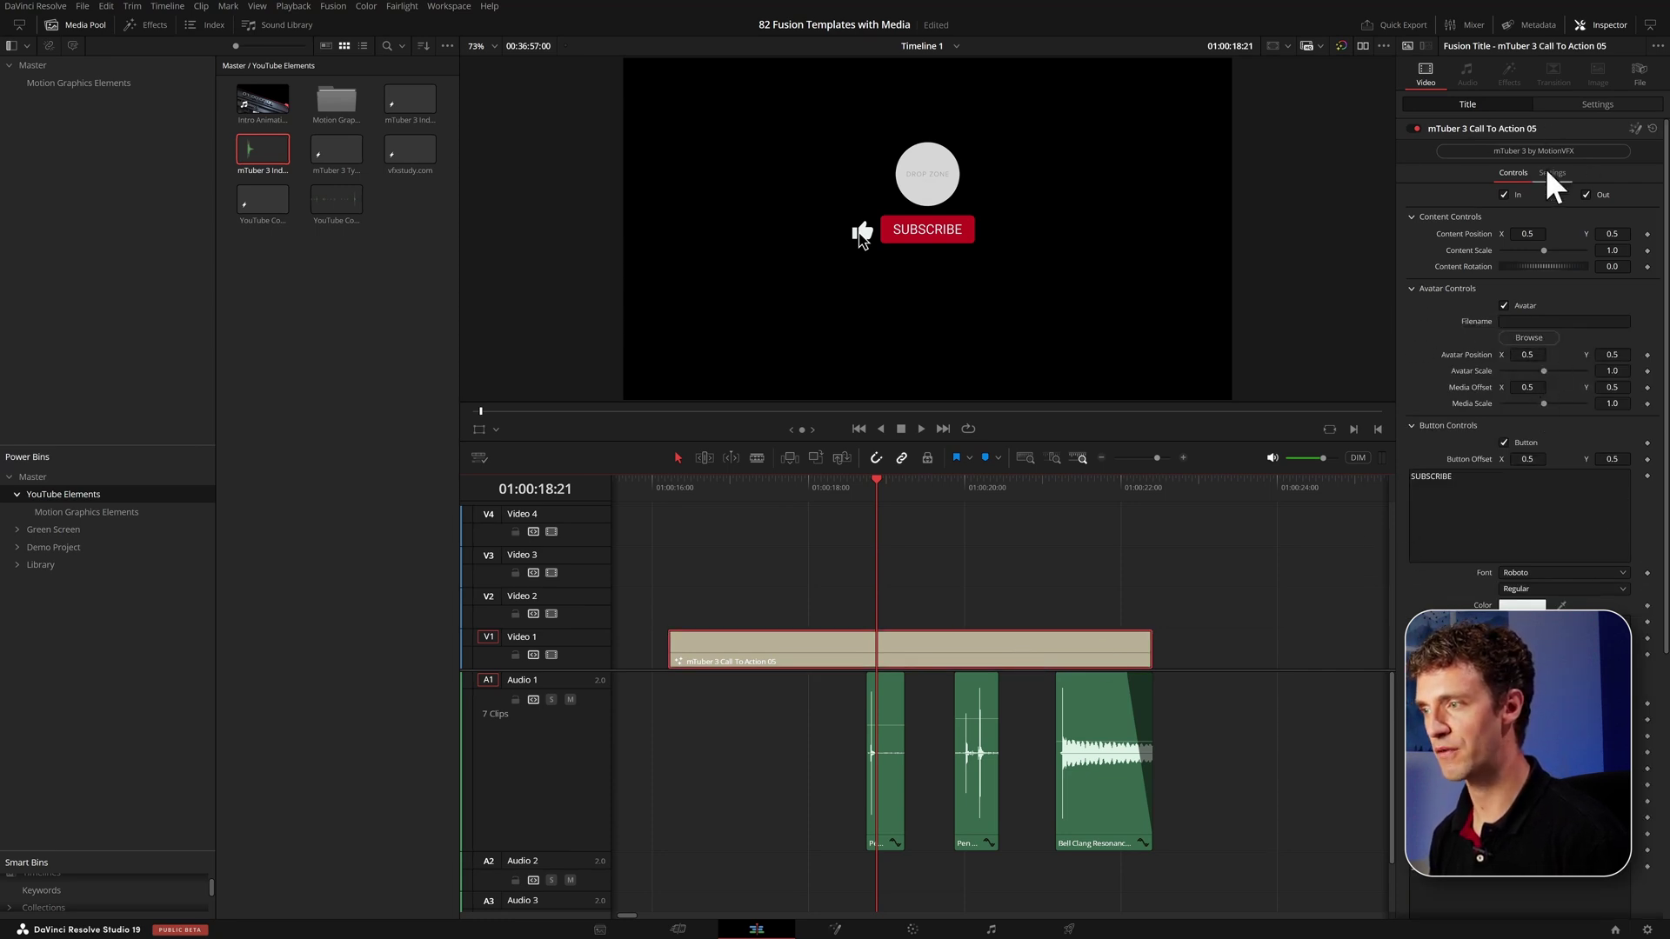
# Browse with All Files shown and load 04_05f_2k_dwa.0000.exr as the avatar image.
pyautogui.click(1547, 322)
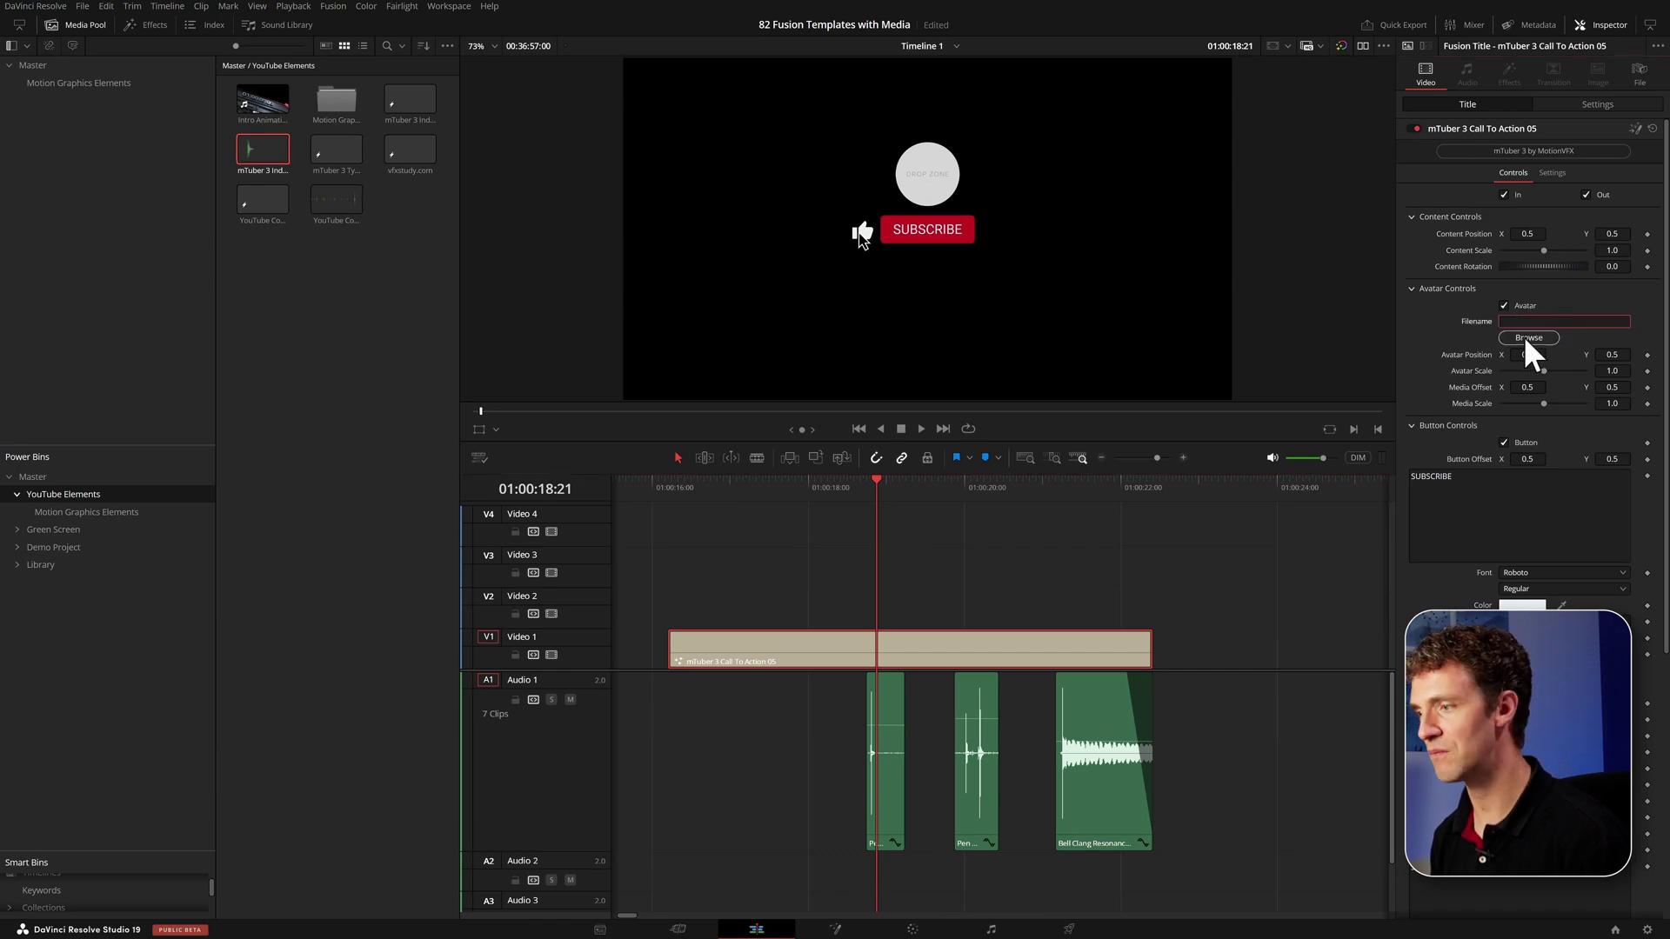
pyautogui.click(1527, 339)
pyautogui.click(917, 661)
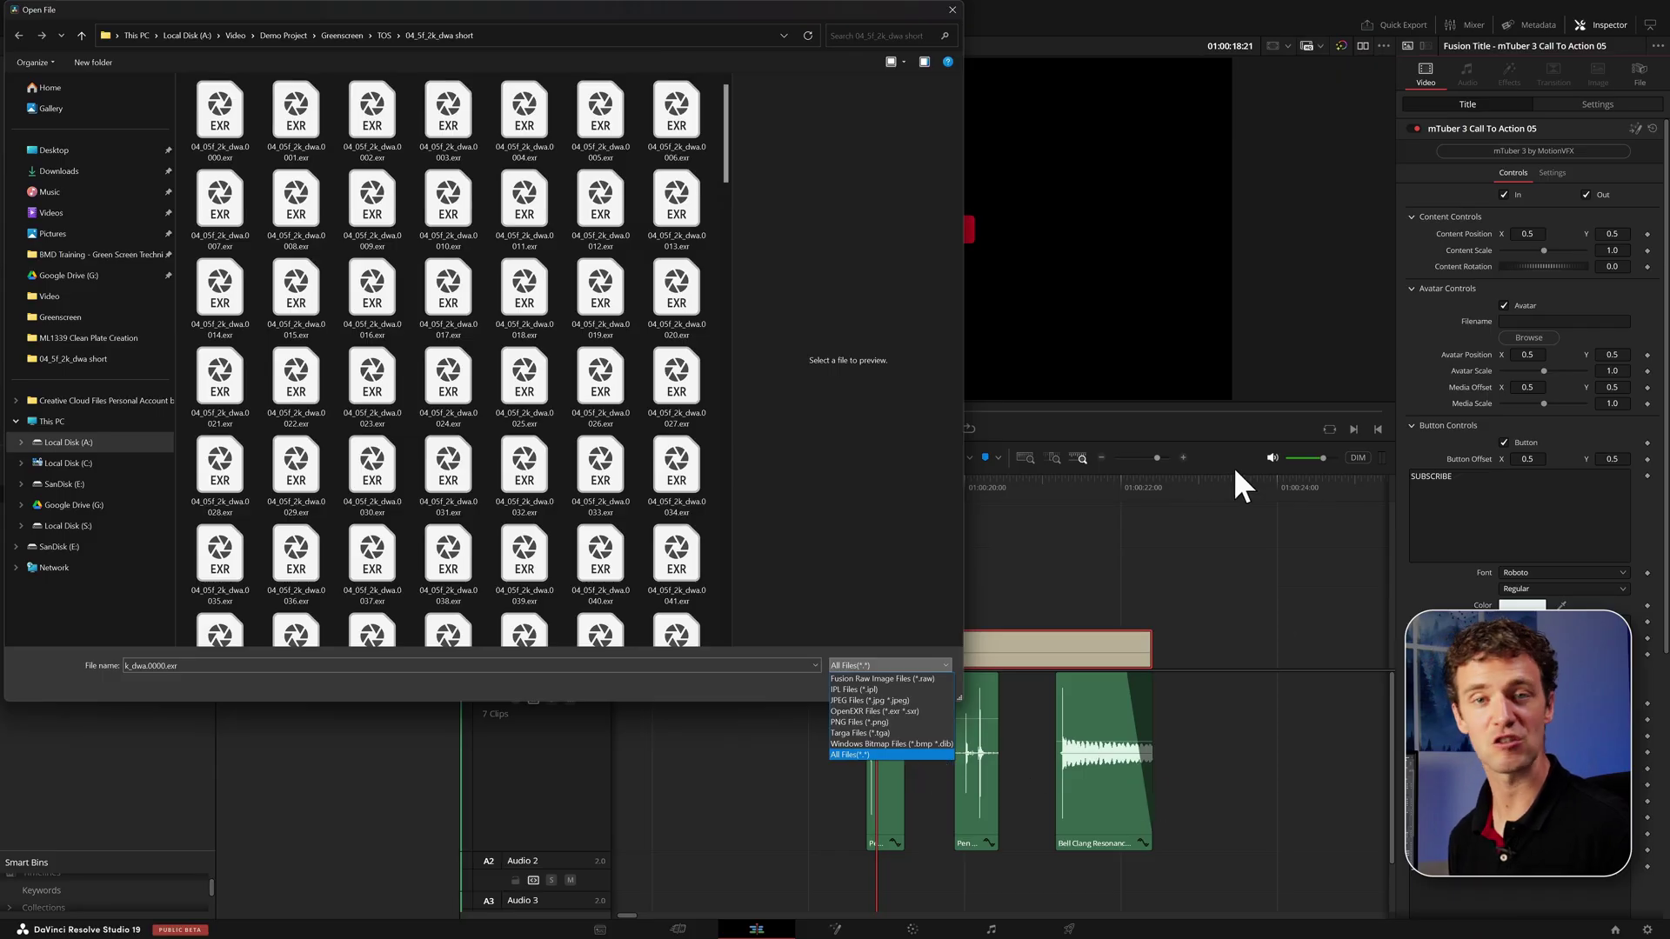
pyautogui.click(222, 97)
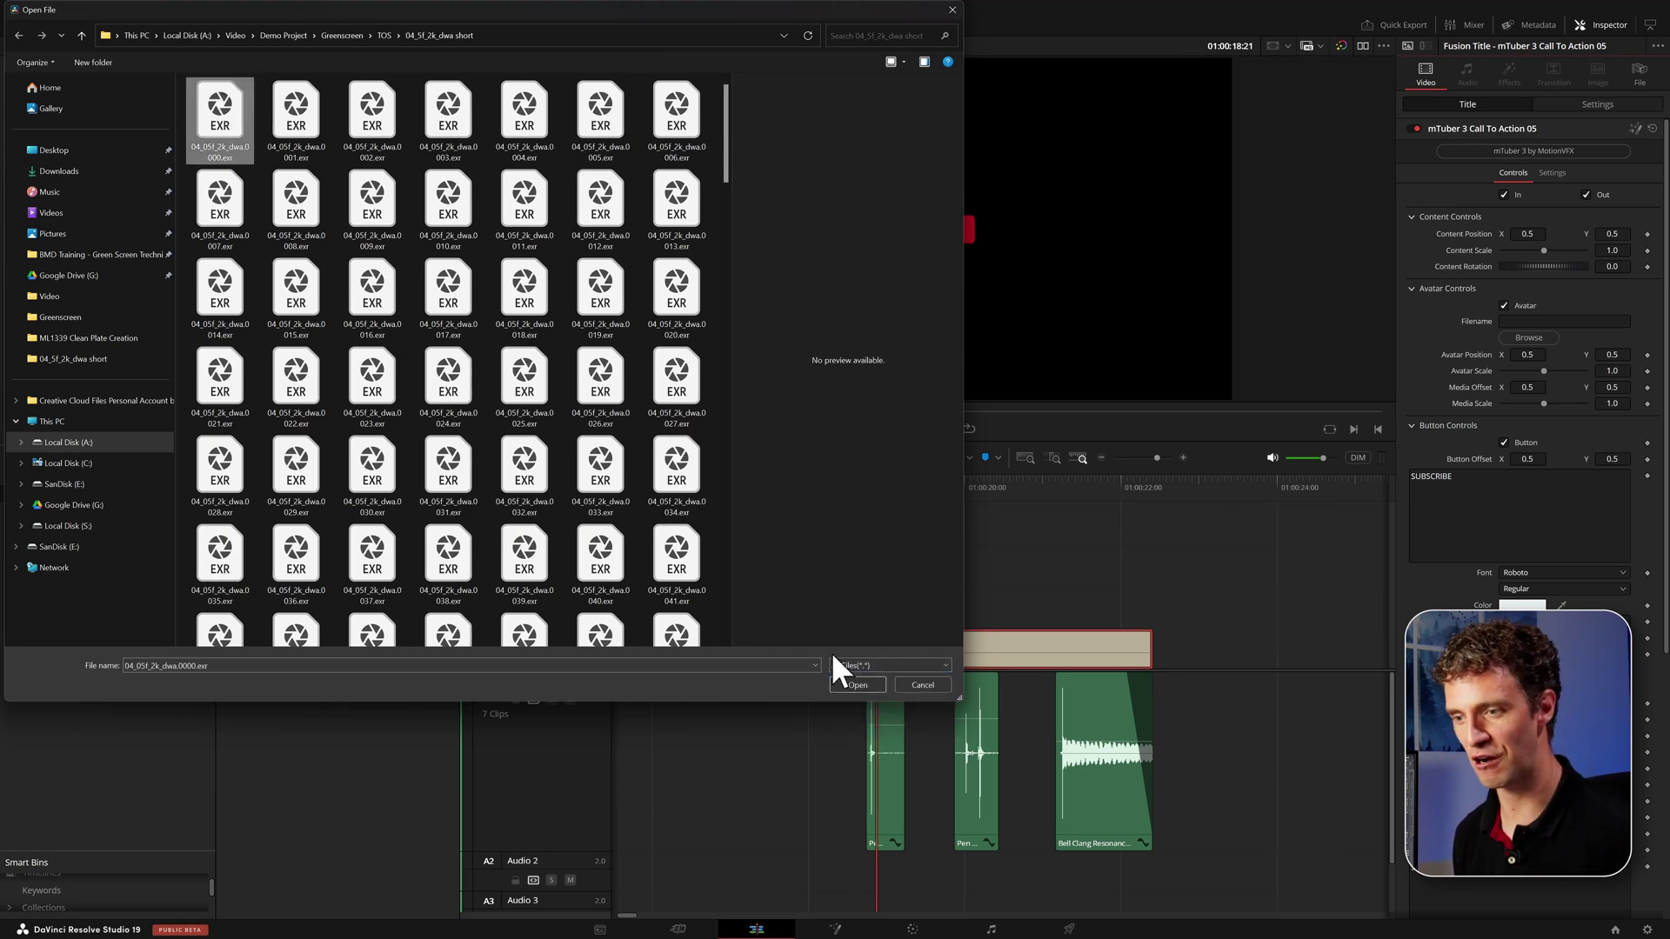
pyautogui.click(856, 686)
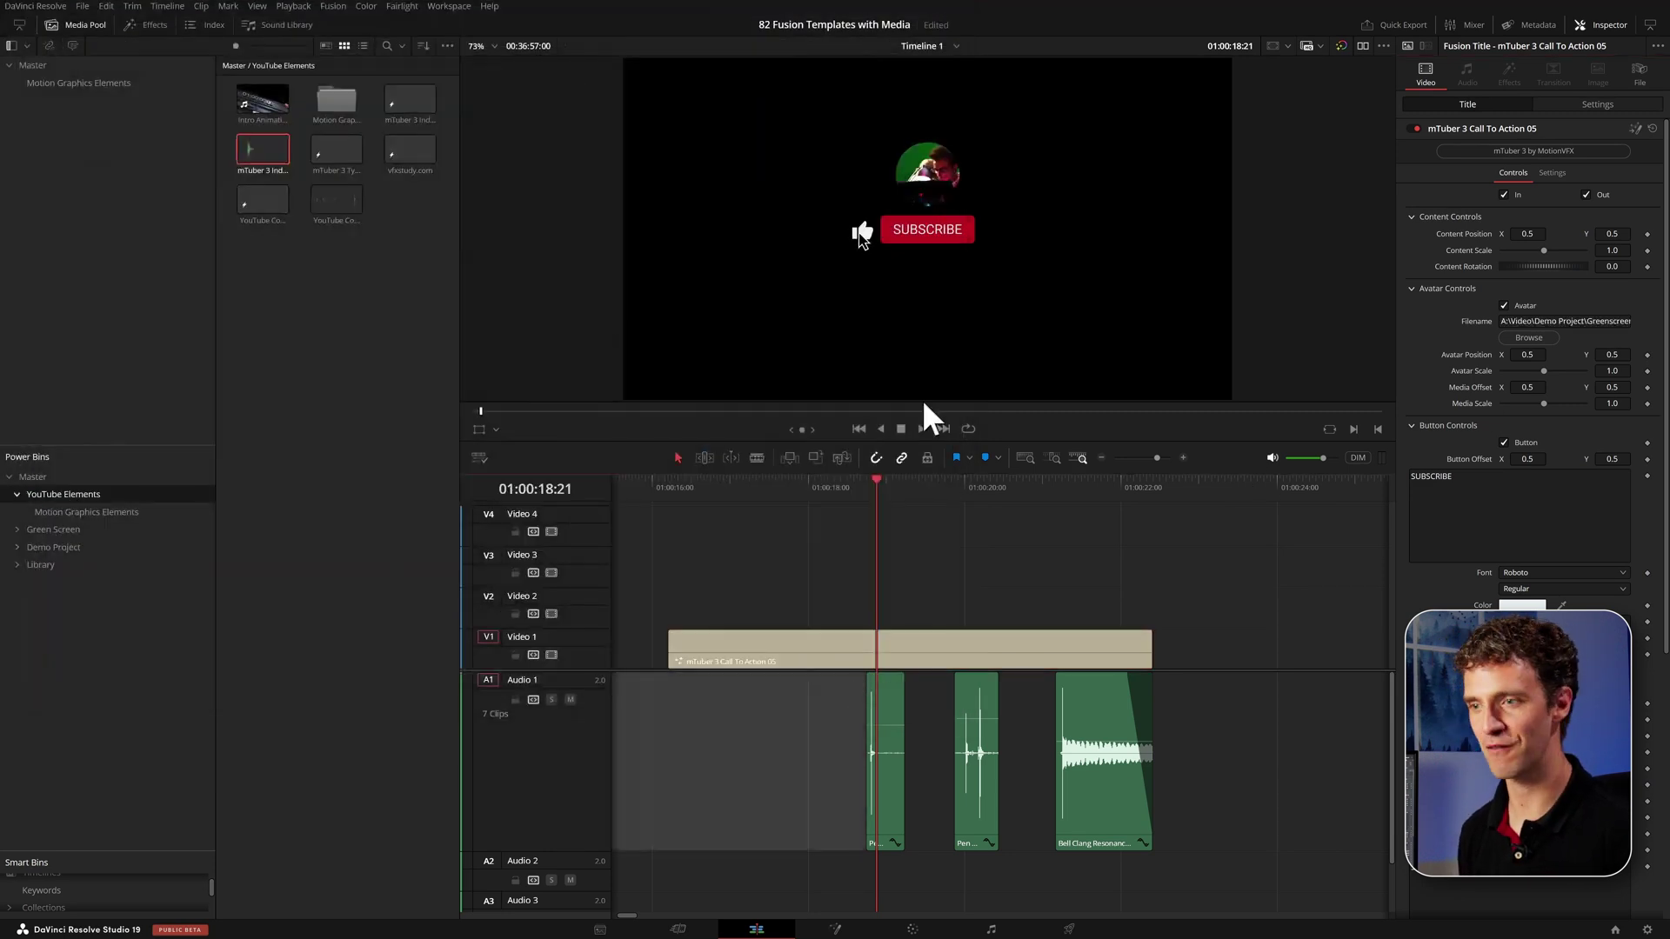
pyautogui.moveTo(763, 483); pyautogui.dragTo(1046, 492)
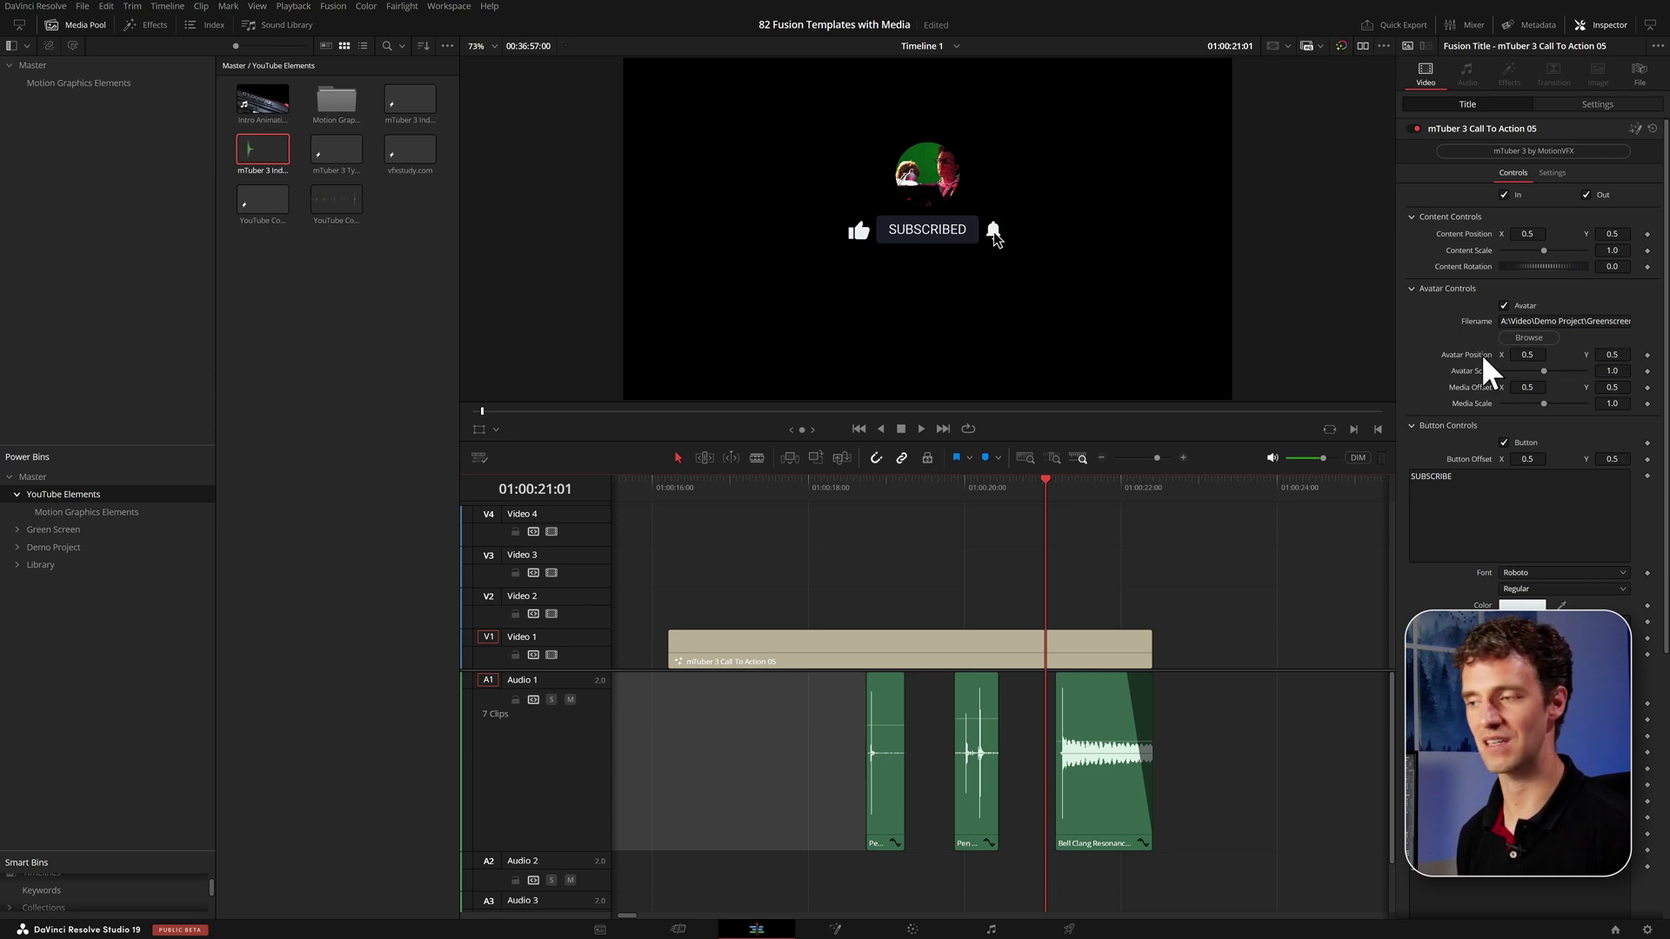
pyautogui.click(1529, 335)
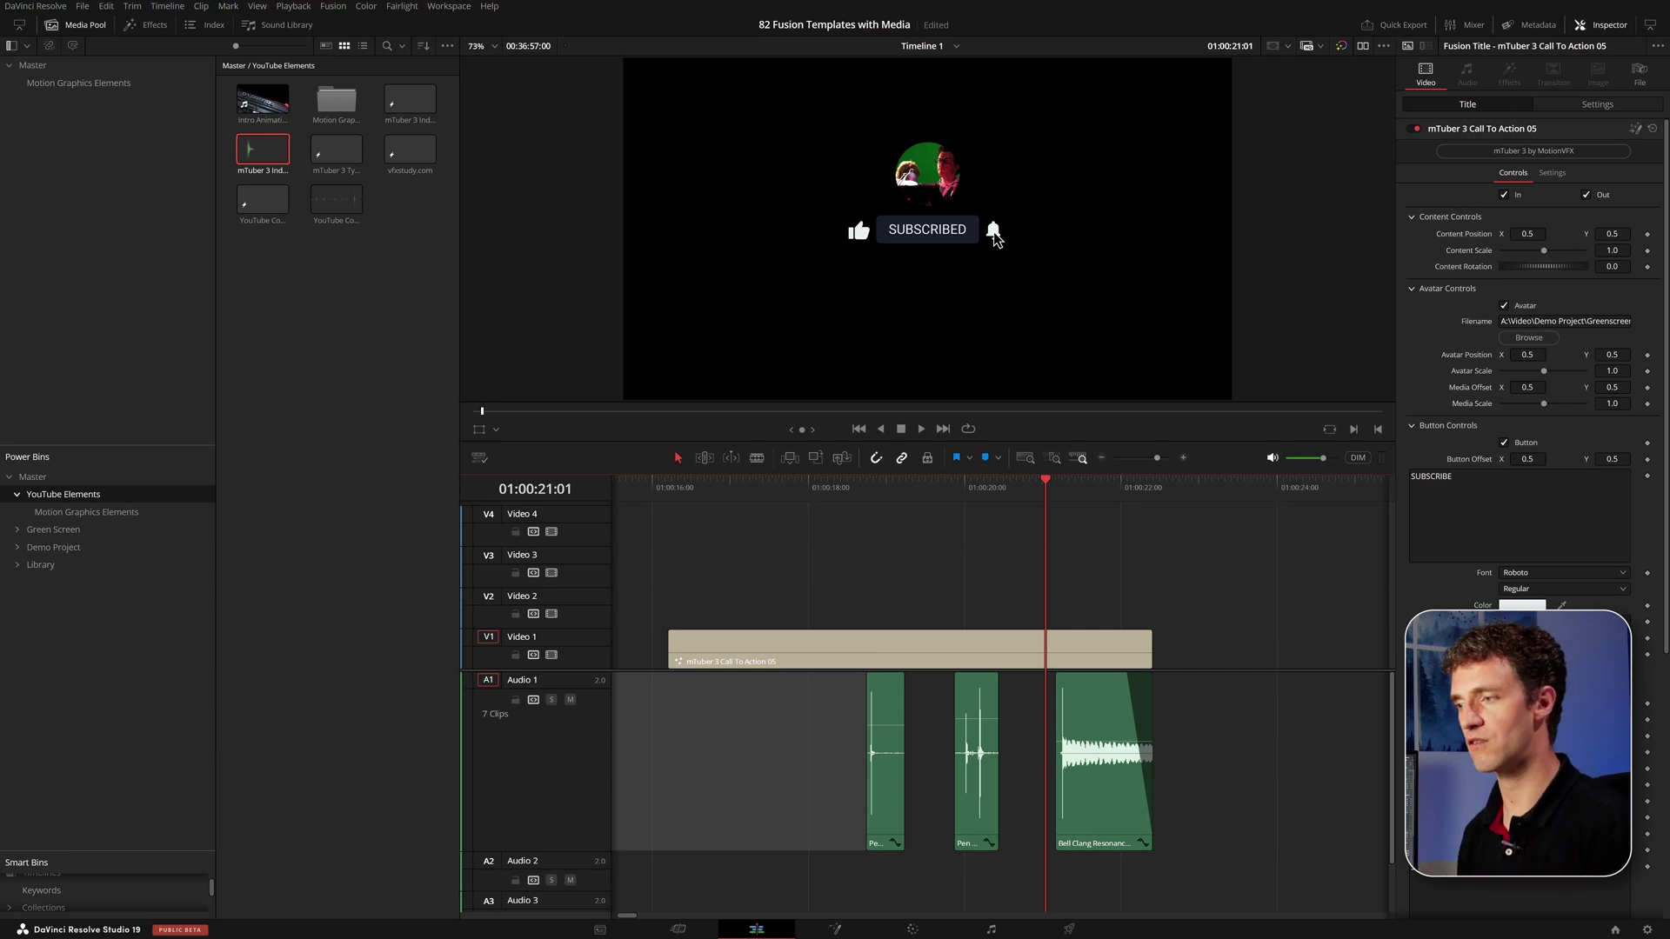
# Clear the avatar filename path so the avatar field is empty.
pyautogui.click(1531, 321)
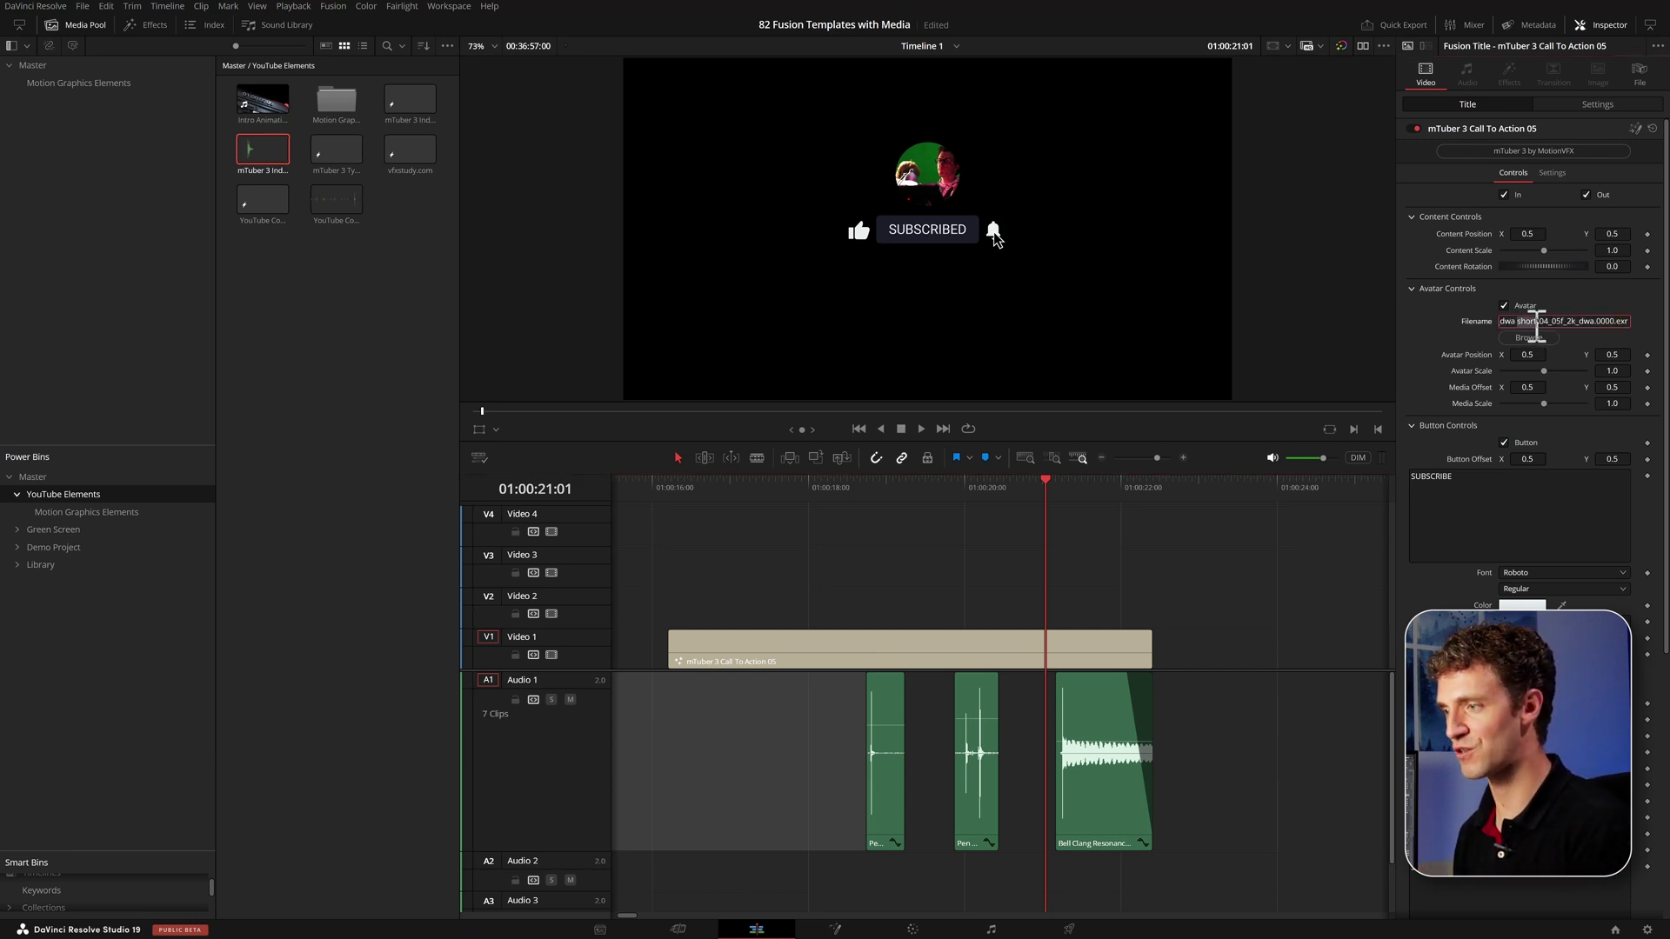
pyautogui.hotkey('ctrl', 'a')
pyautogui.press('BackSpace')
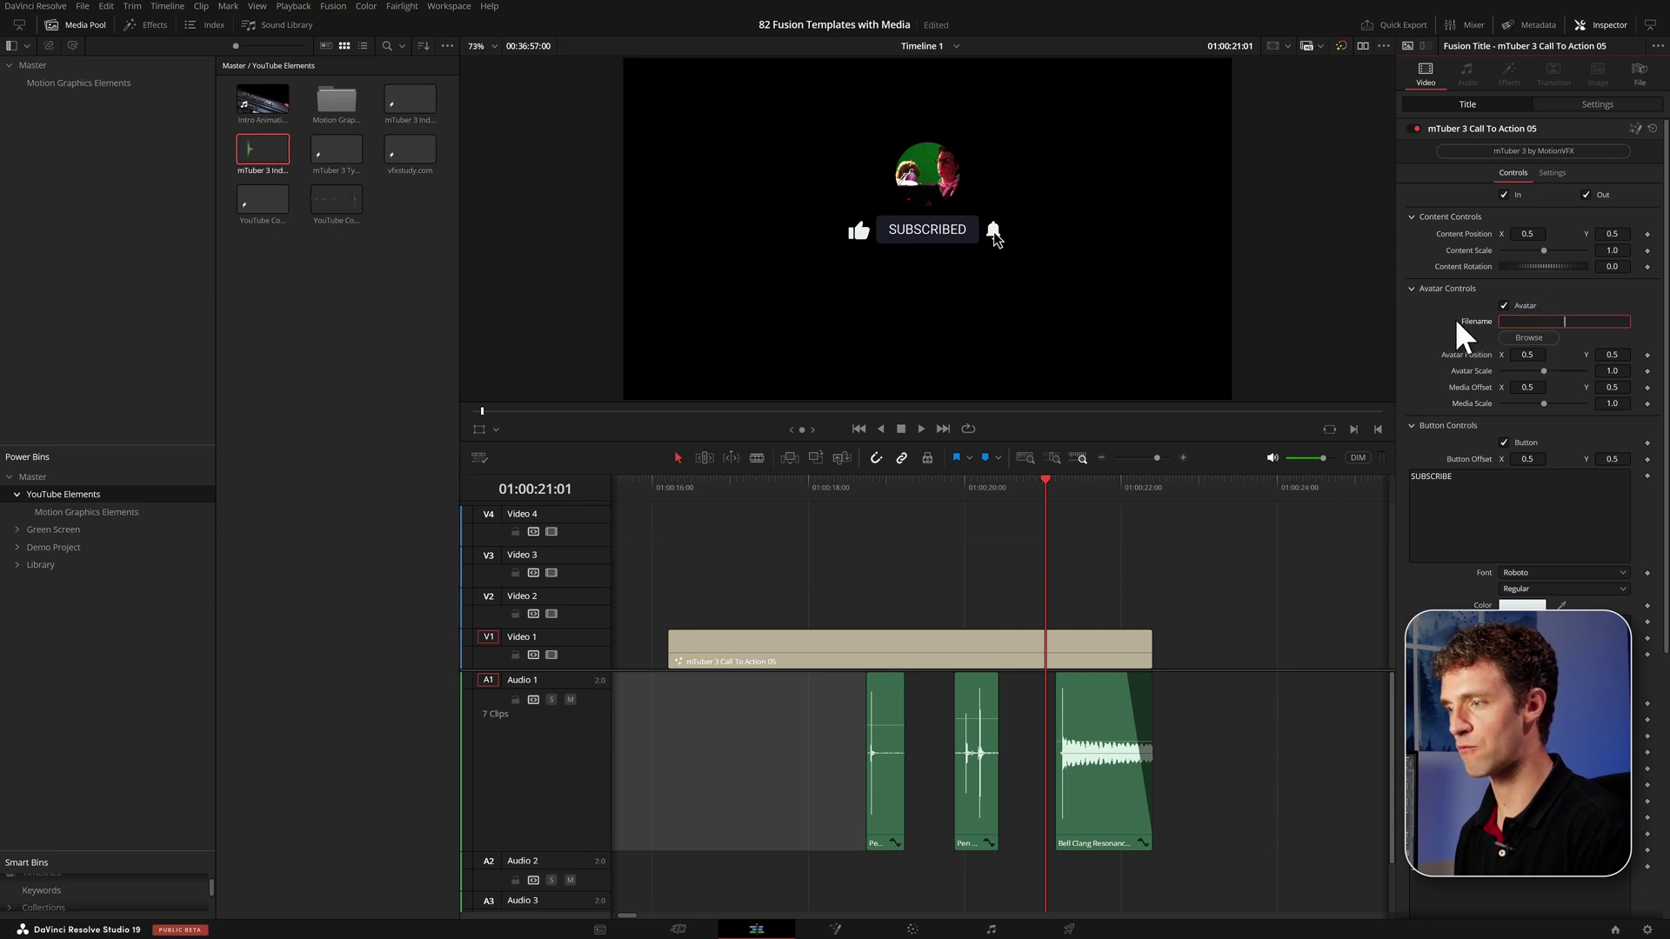
pyautogui.hotkey('ctrl', 'v')
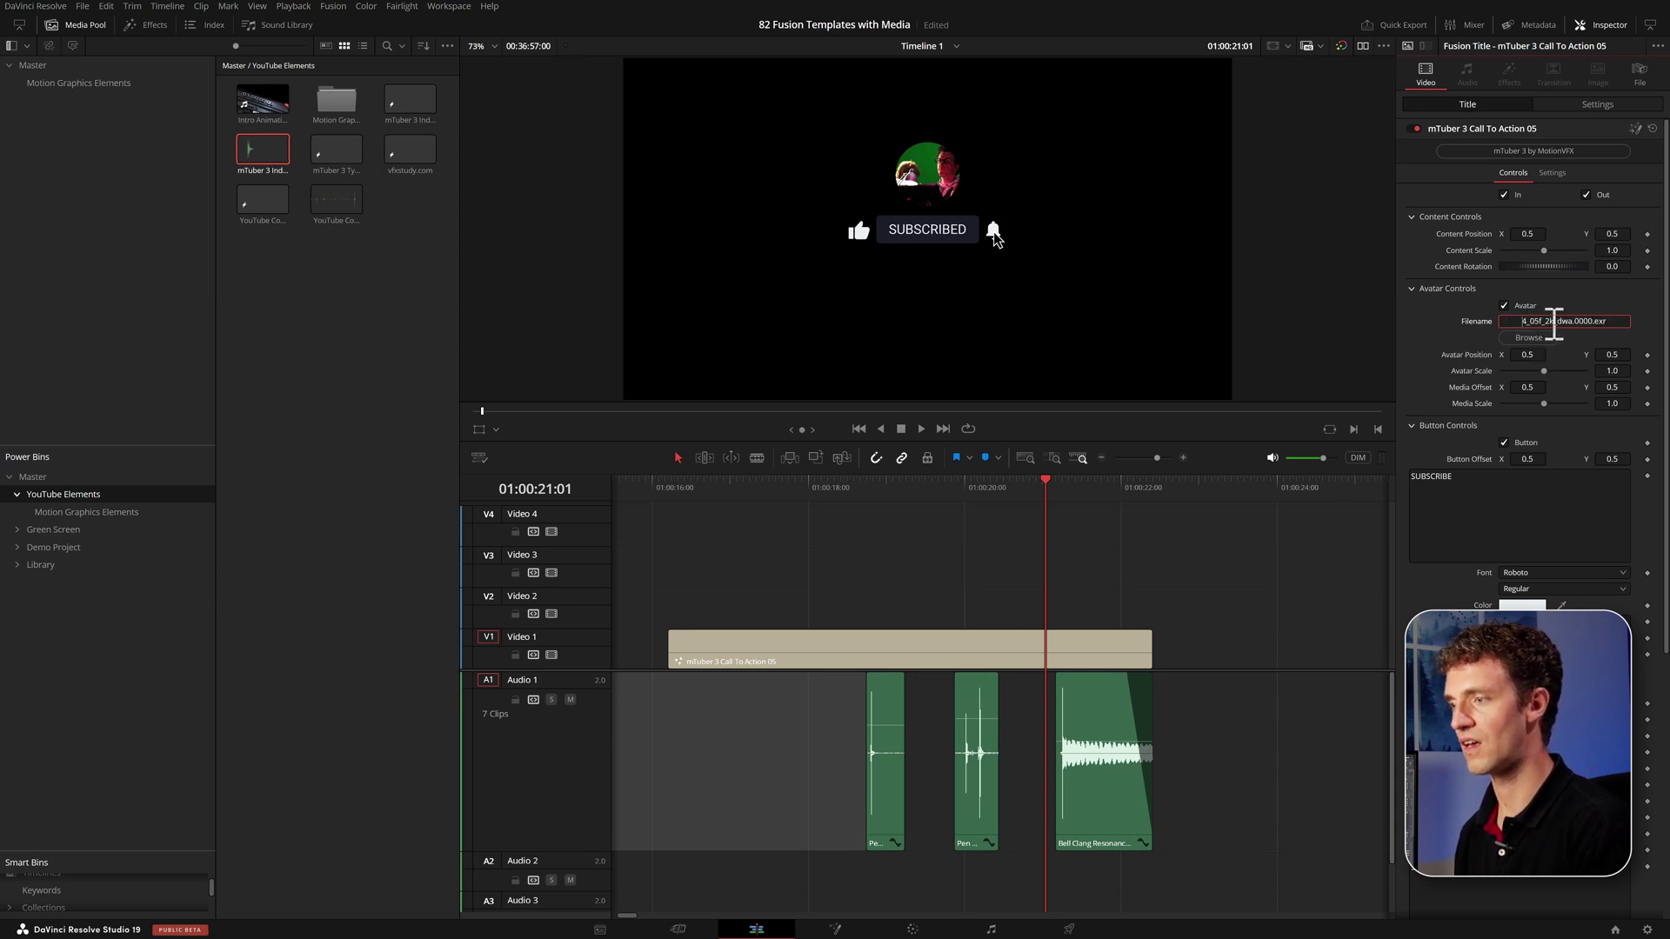
pyautogui.hotkey('ctrl', 'a')
pyautogui.press('BackSpace')
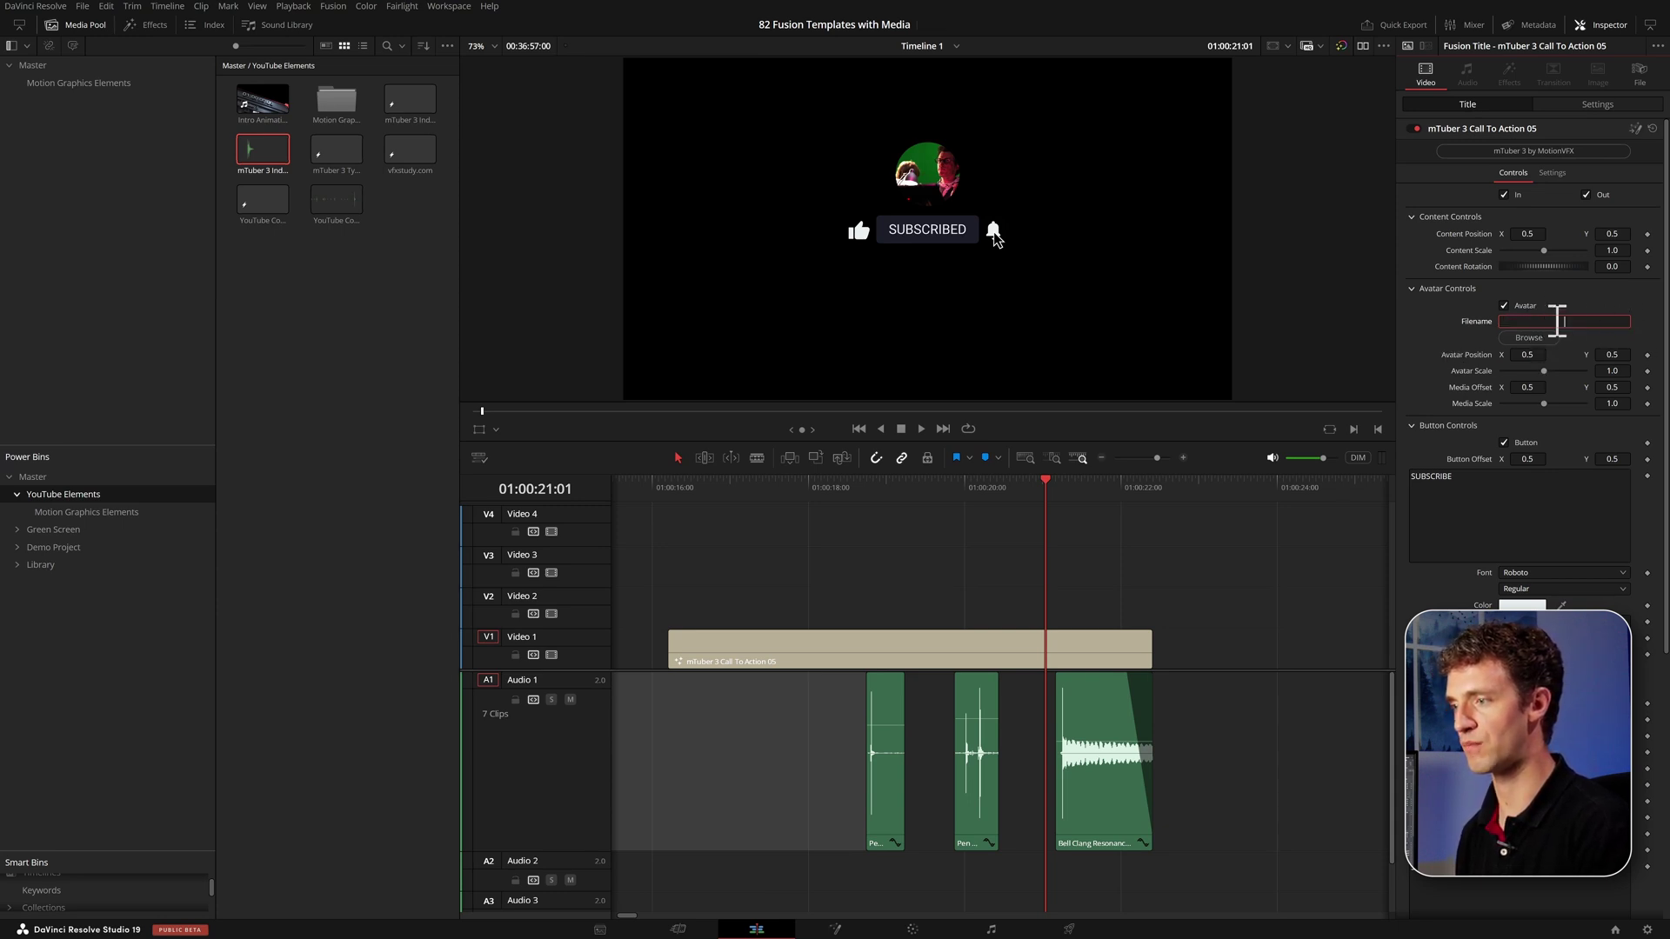
pyautogui.click(1209, 561)
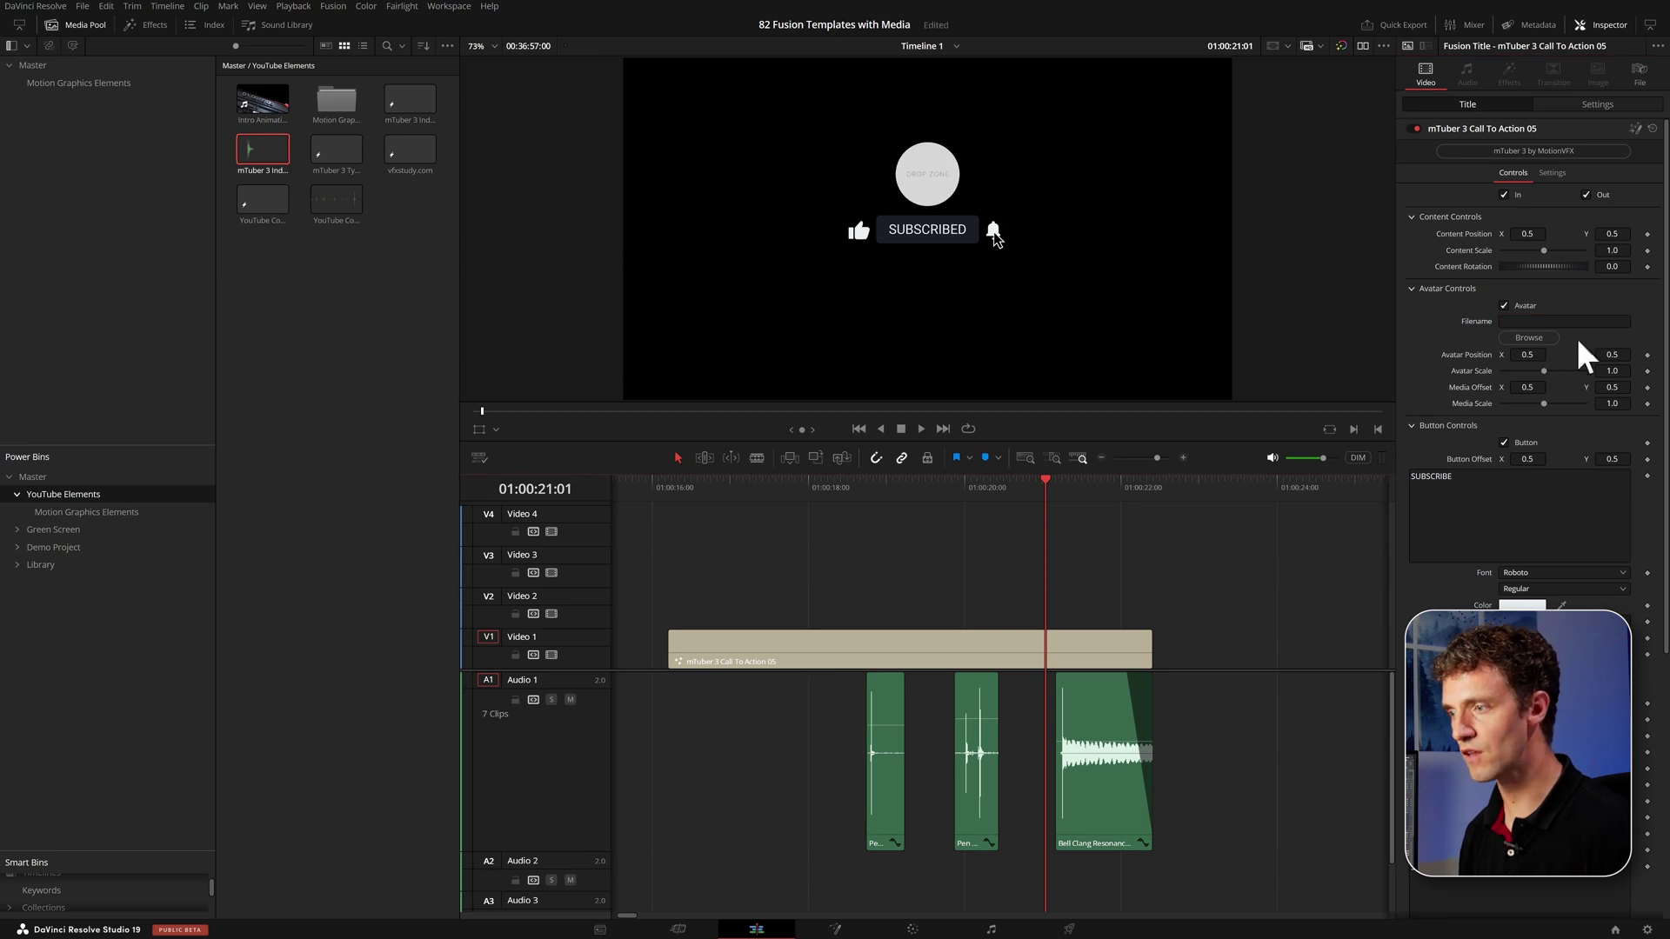
# Add Intro Animation v1 above the title, shift it earlier, and speed it up to 171%.
pyautogui.click(774, 492)
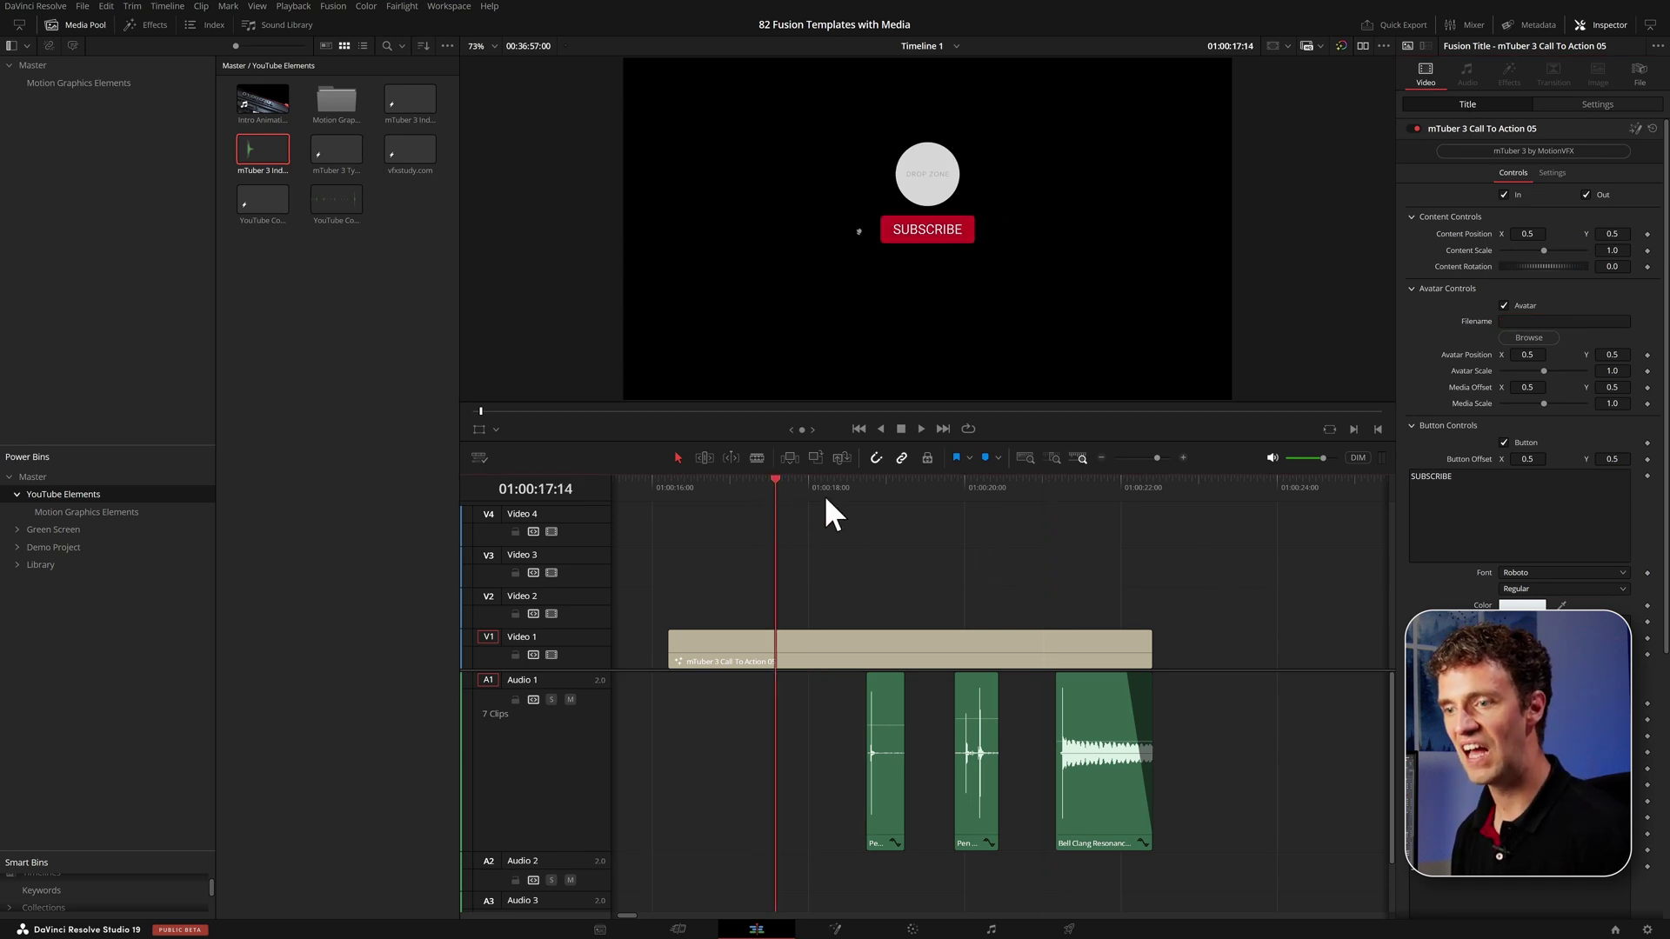
pyautogui.click(272, 117)
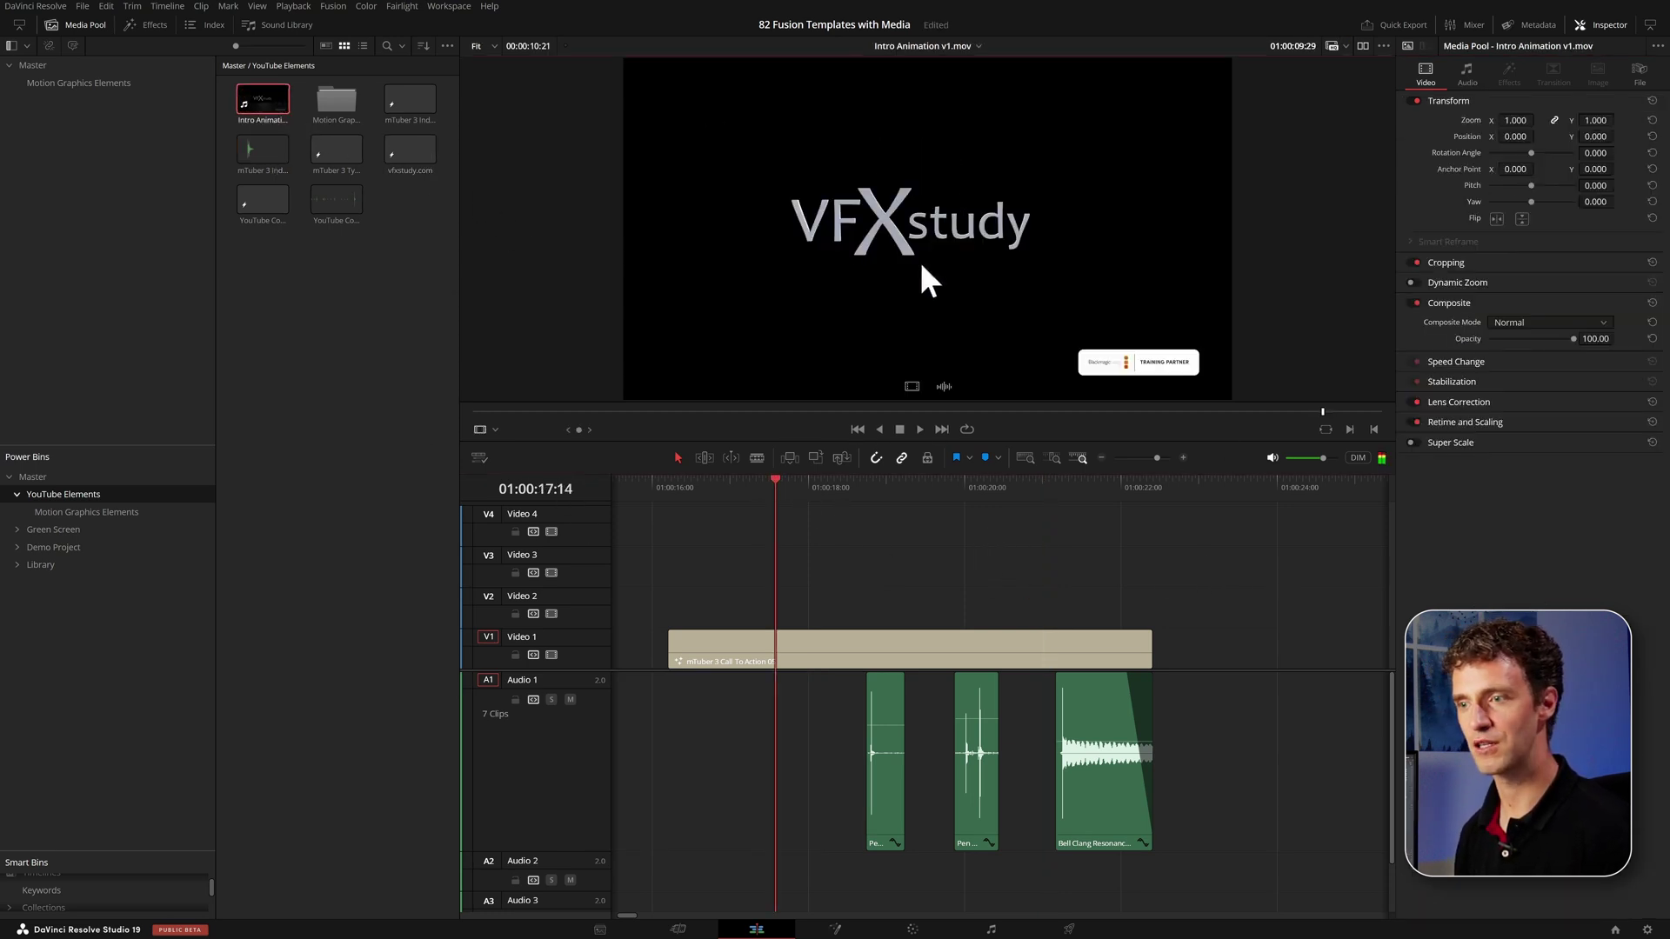
pyautogui.moveTo(911, 386); pyautogui.dragTo(719, 589)
pyautogui.moveTo(1055, 586)
pyautogui.mouseDown()
pyautogui.moveTo(998, 581)
pyautogui.moveTo(1037, 607)
pyautogui.mouseUp()
pyautogui.hscroll(1, 1114, 612)
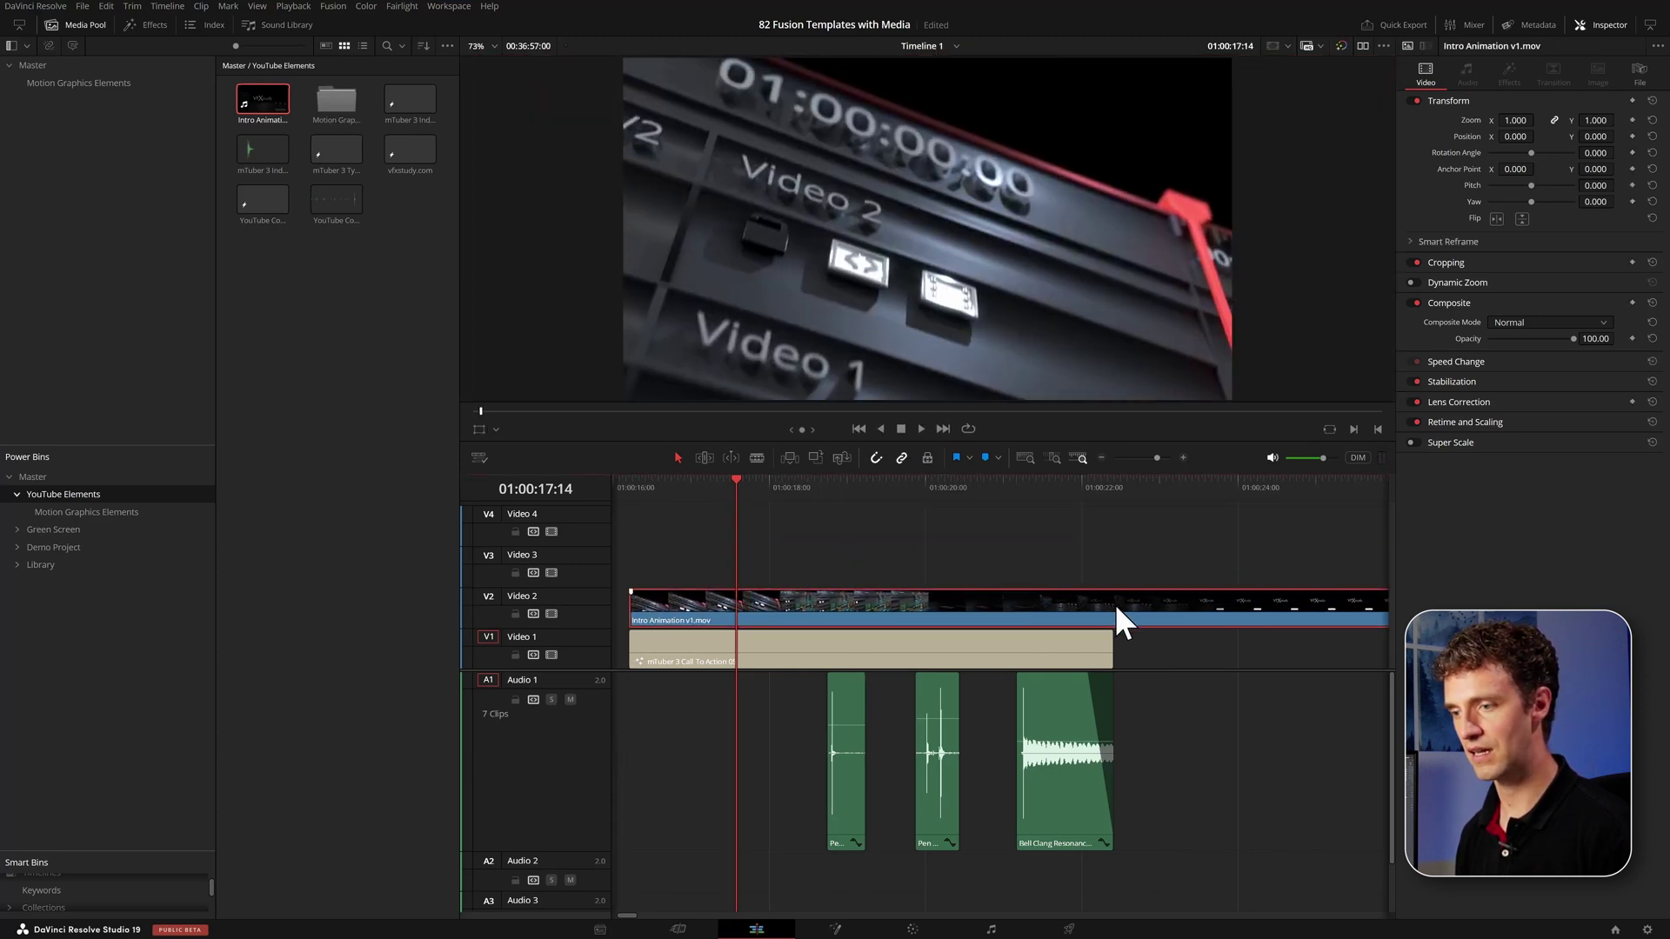
pyautogui.hotkey('ctrl', 'r')
pyautogui.hotkey('ctrl', '-')
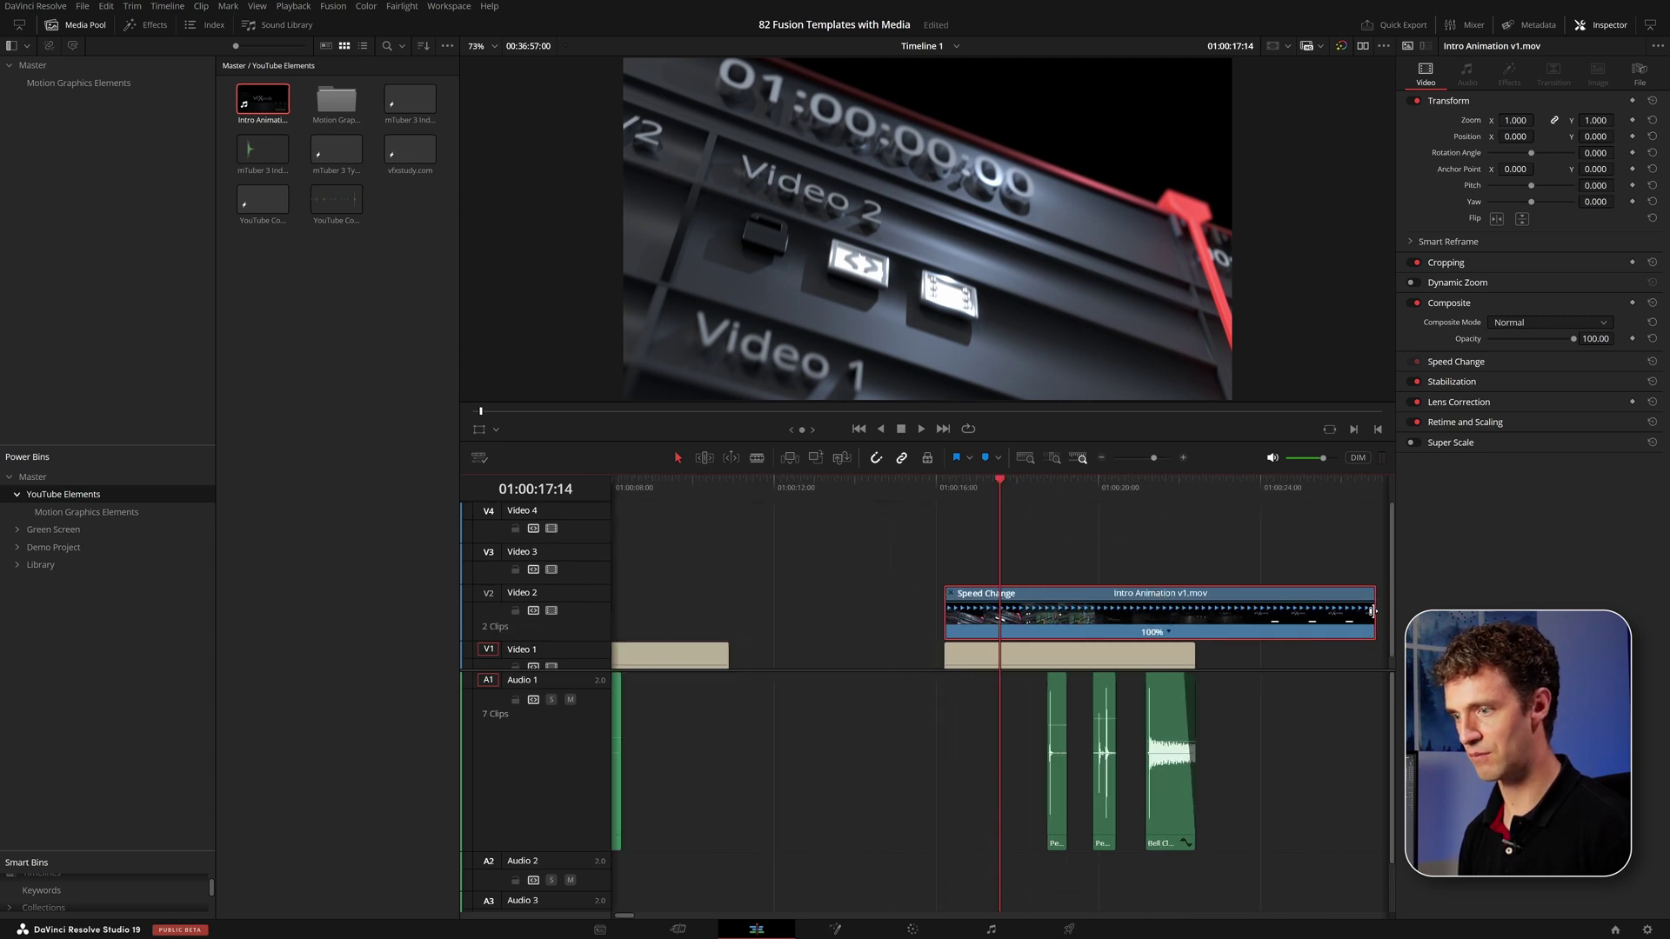
pyautogui.moveTo(1373, 596); pyautogui.dragTo(1162, 624)
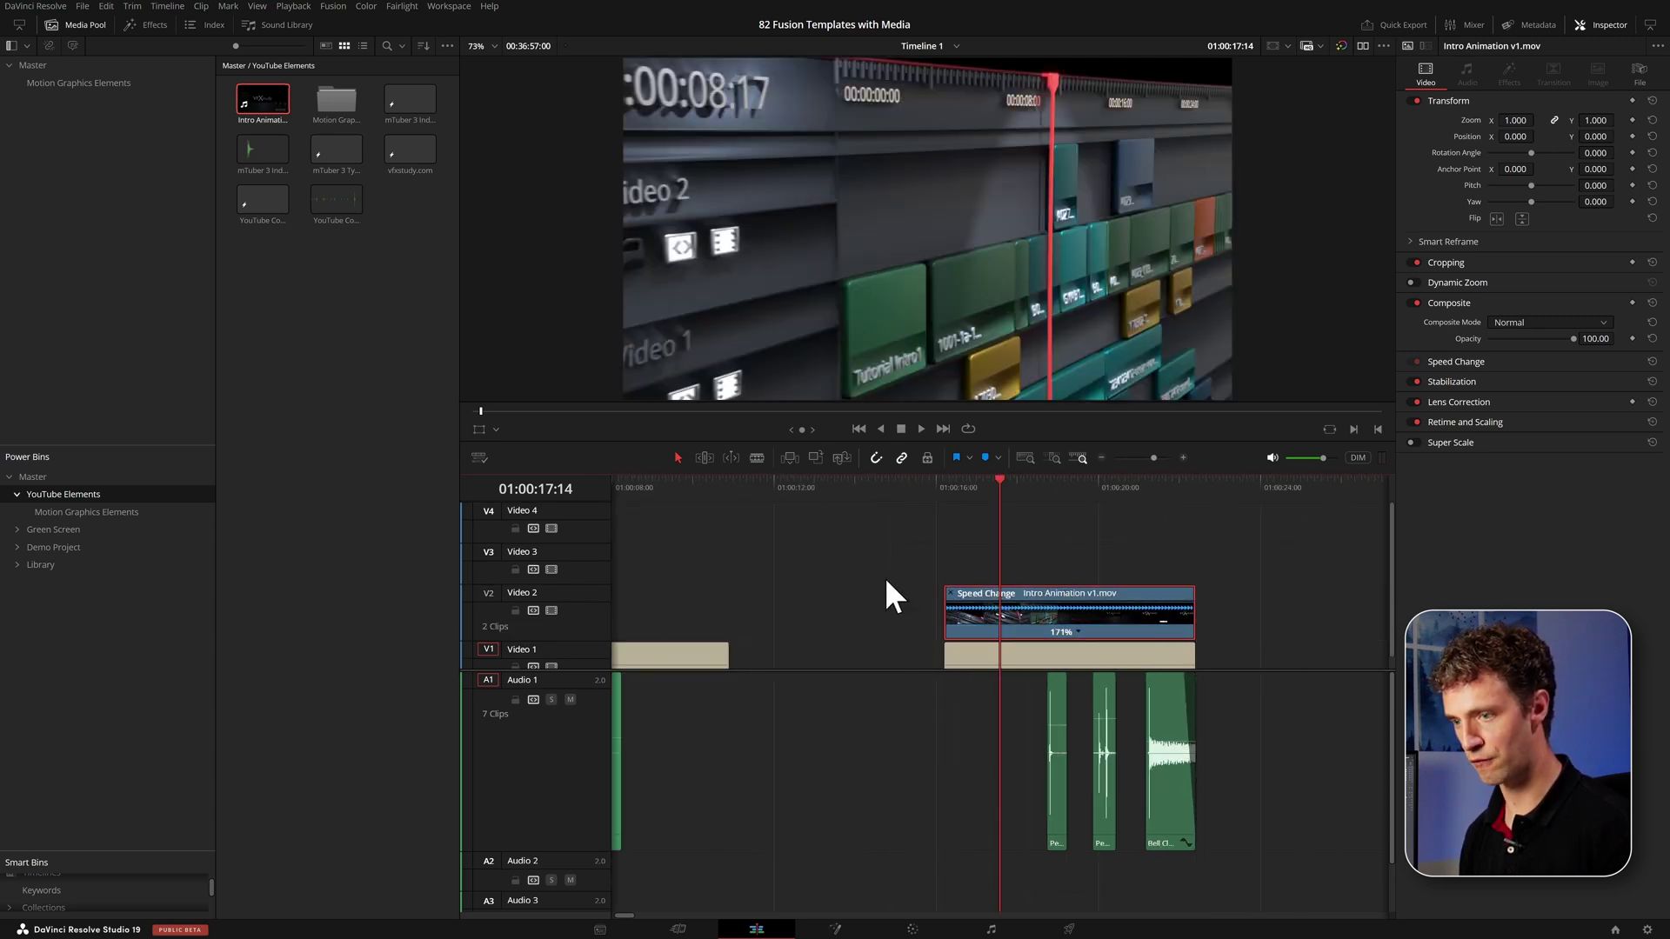
pyautogui.hotkey('ctrl', 'r')
pyautogui.hotkey('ctrl', '=')
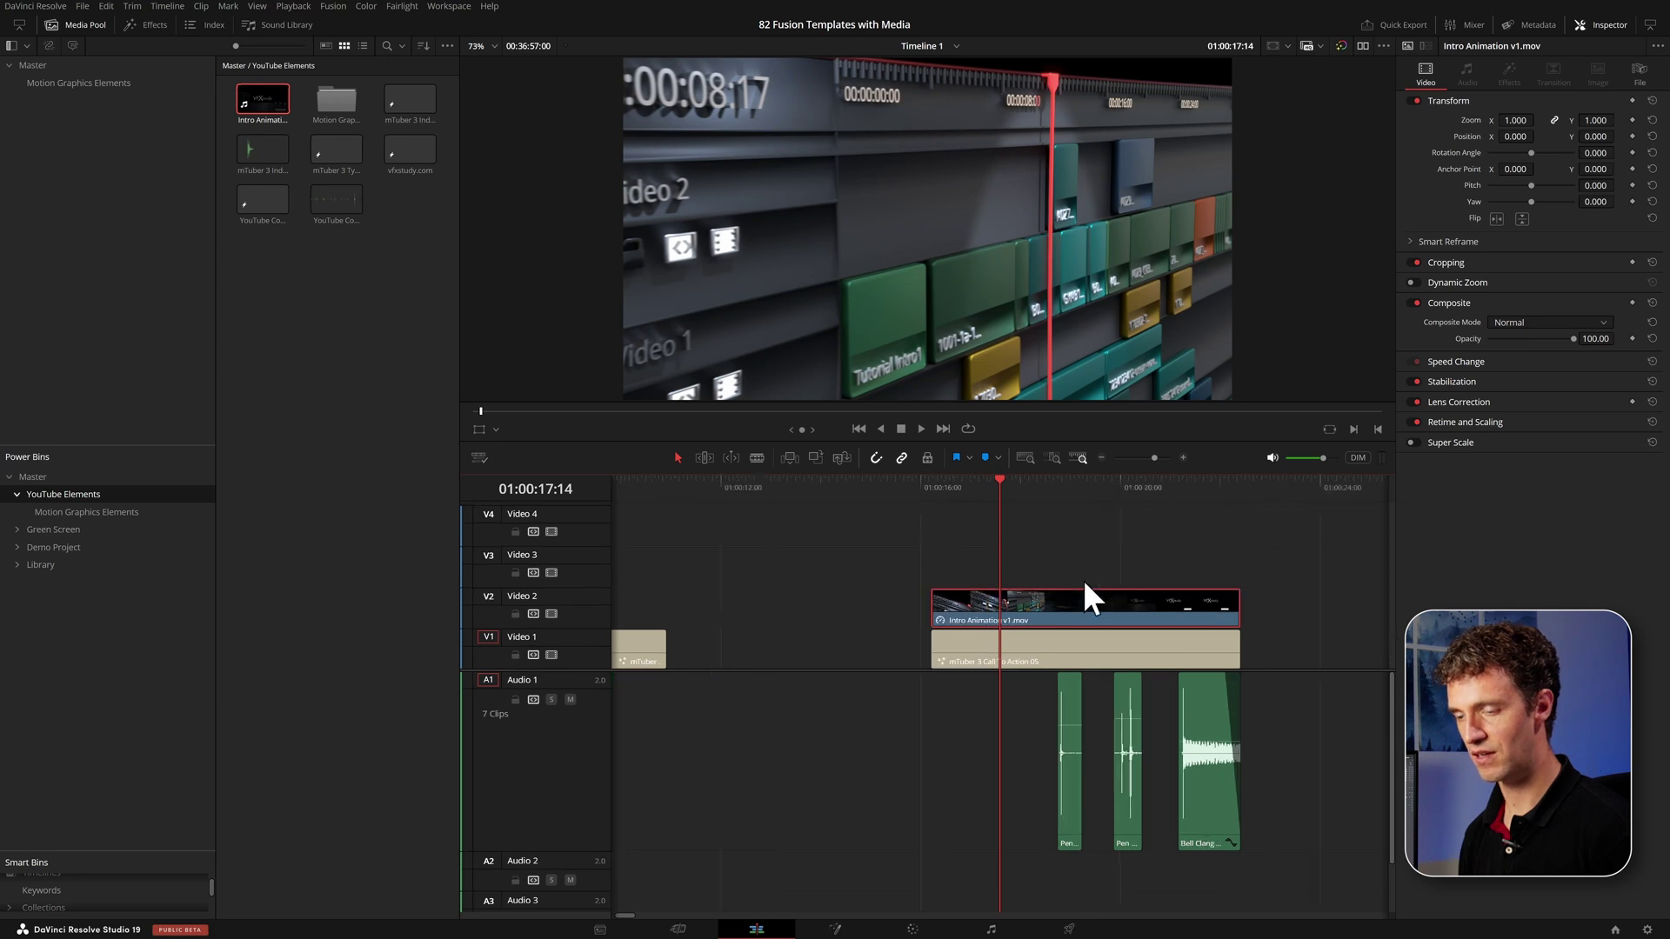
pyautogui.press('space')
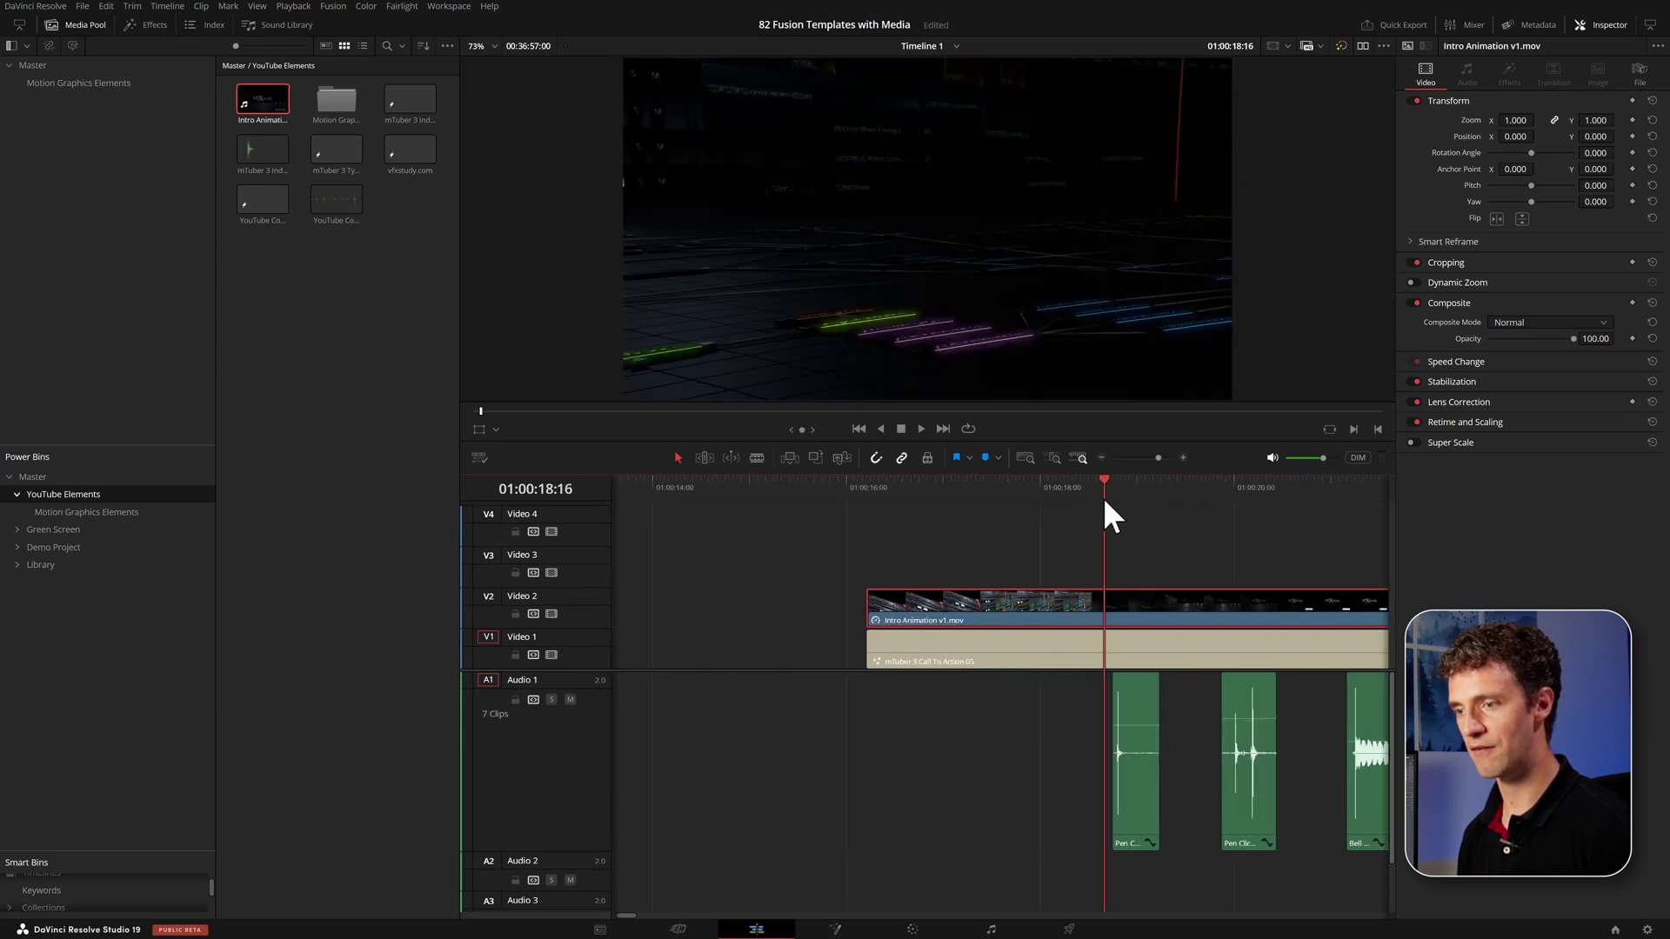
pyautogui.hotkey('ctrl', '-')
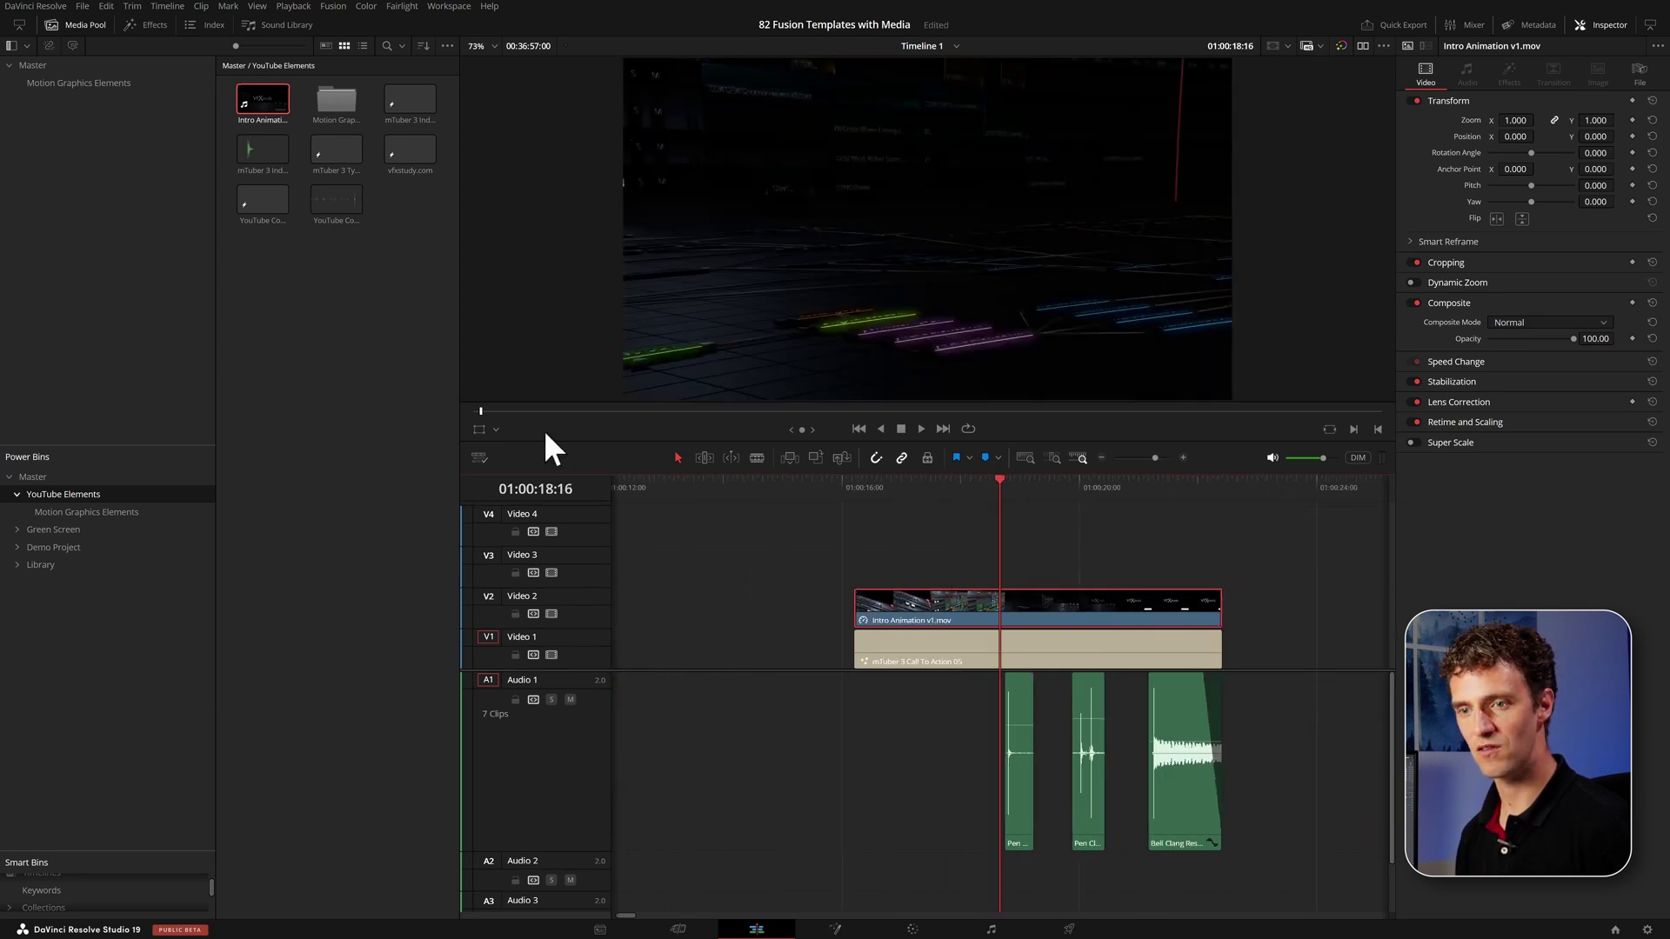
# Scale the intro animation to about 0.21 and move it above the SUBSCRIBE button.
pyautogui.click(483, 428)
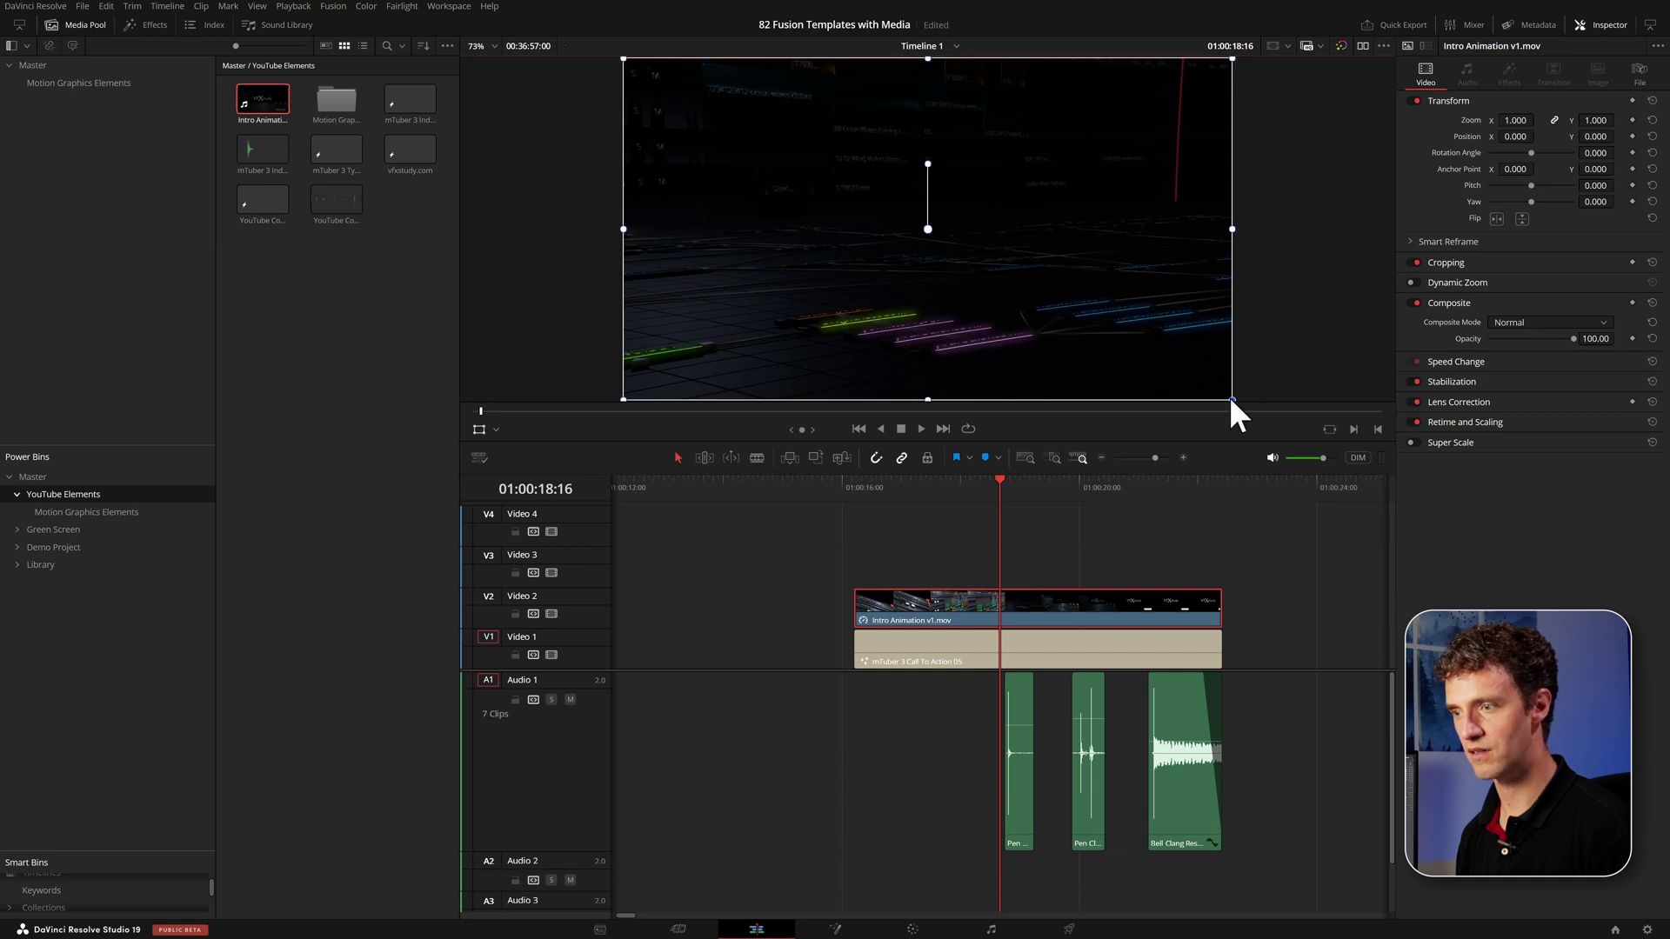
pyautogui.moveTo(1230, 395); pyautogui.dragTo(1043, 266)
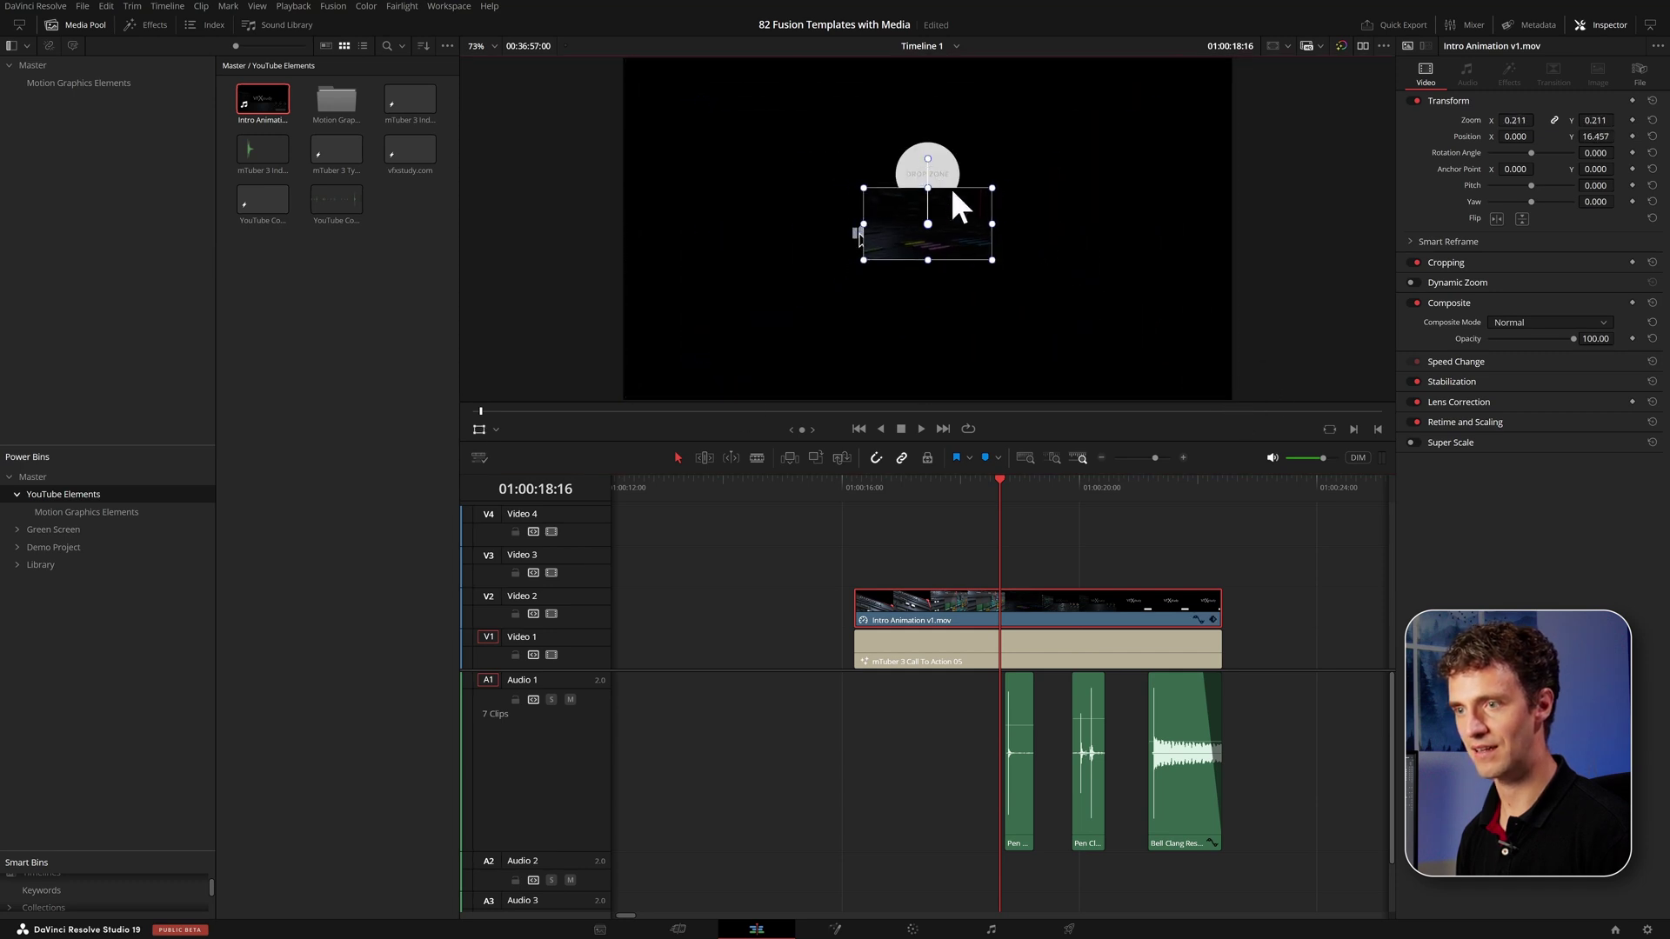
pyautogui.moveTo(952, 183); pyautogui.dragTo(942, 148)
pyautogui.moveTo(1094, 483); pyautogui.dragTo(1057, 482)
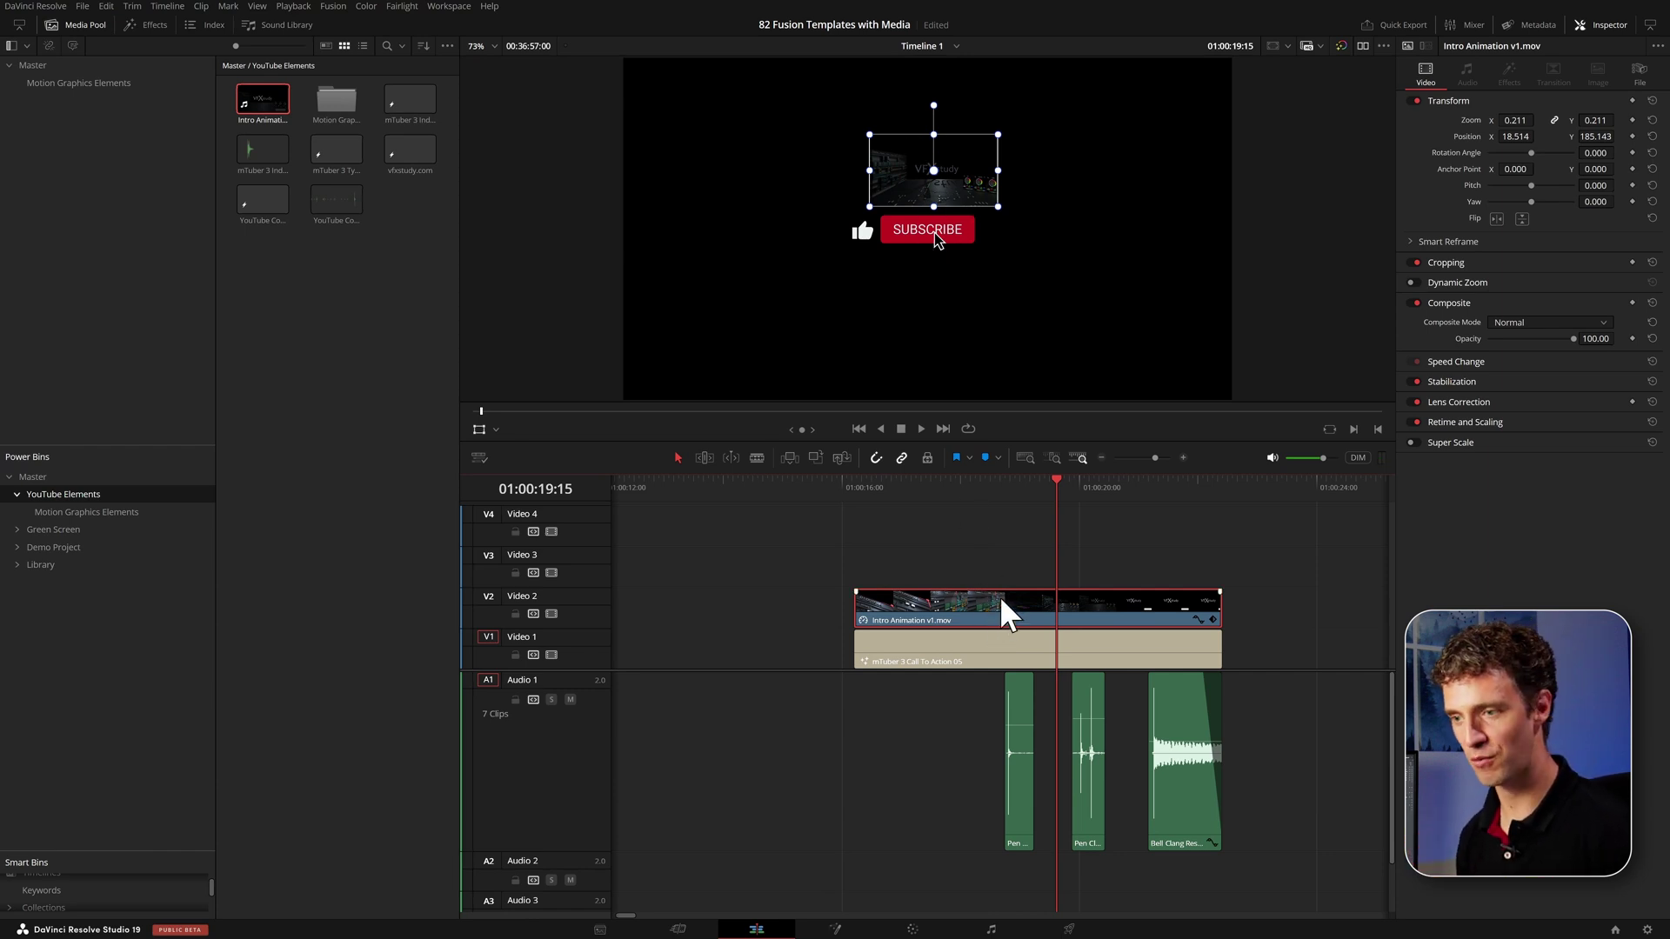
# Move Intro Animation up to V3 and duplicate the Call To Action 05 title onto V2.
pyautogui.hotkey('alt', 'Up')
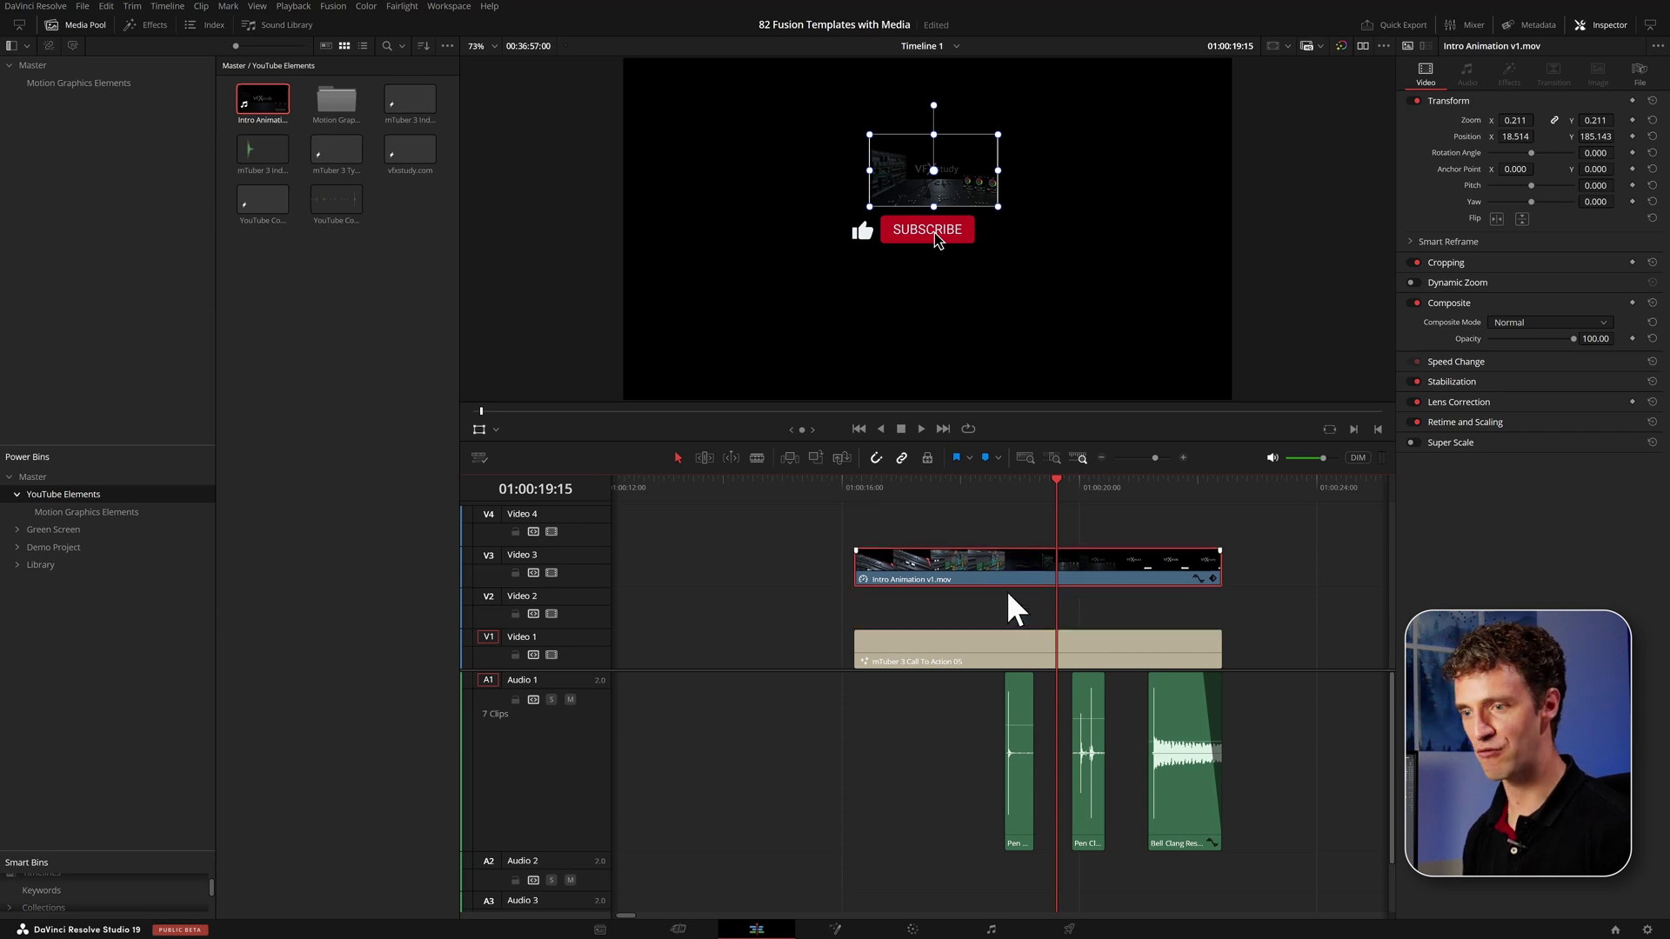
pyautogui.click(987, 654)
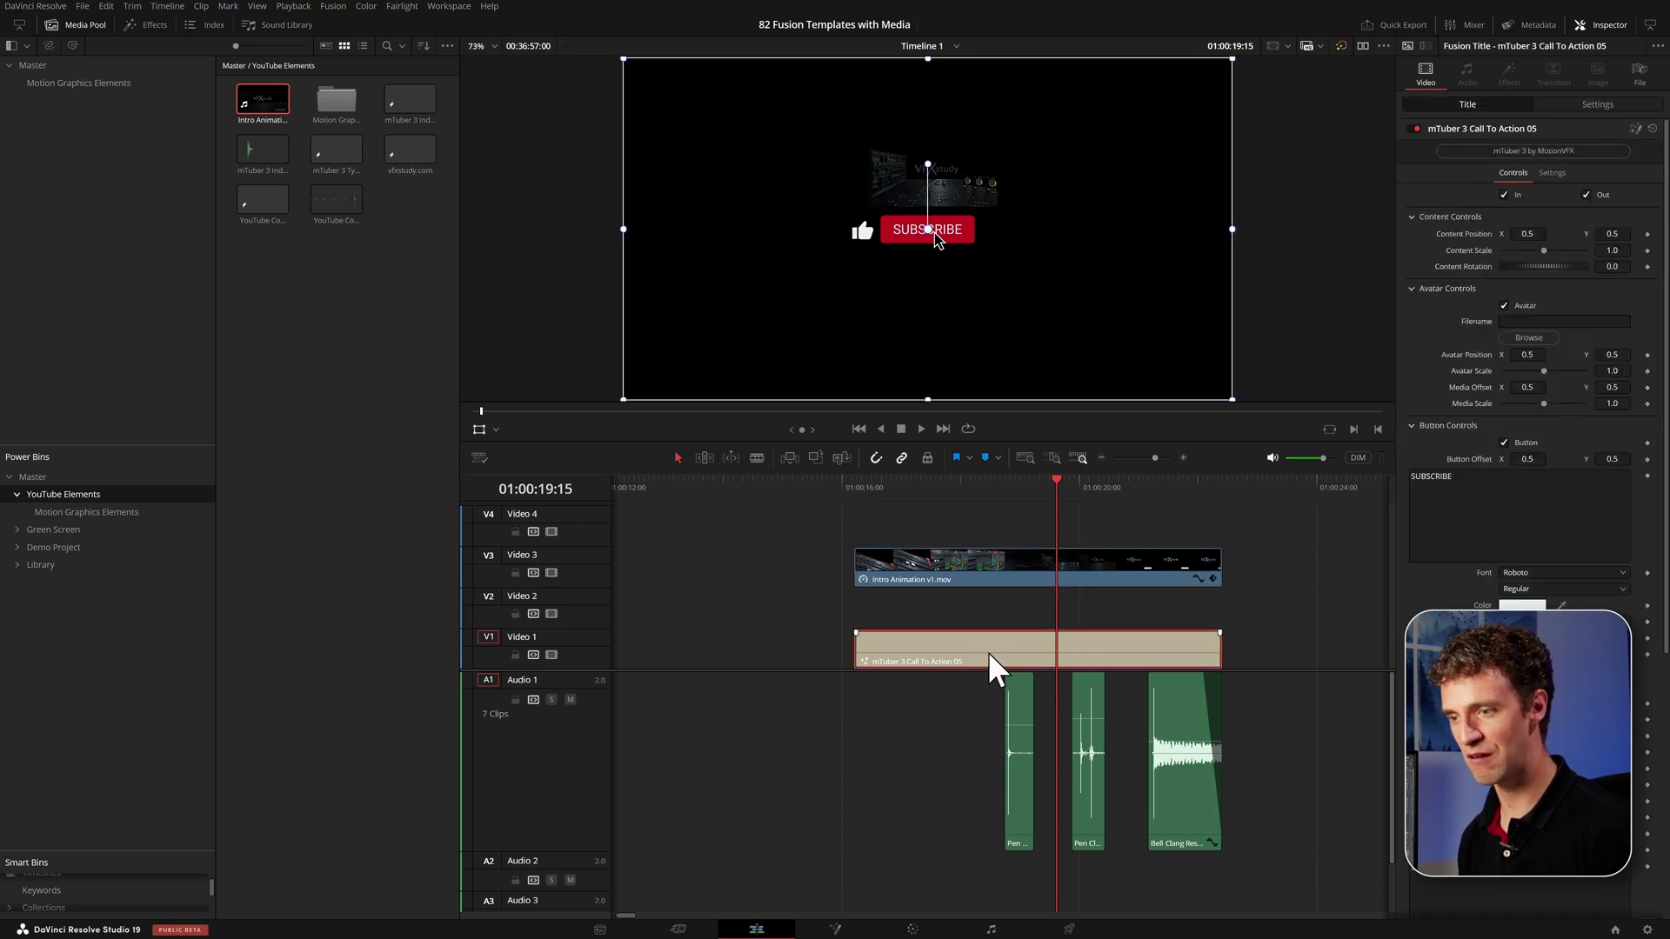
pyautogui.moveTo(990, 656); pyautogui.dragTo(996, 619)
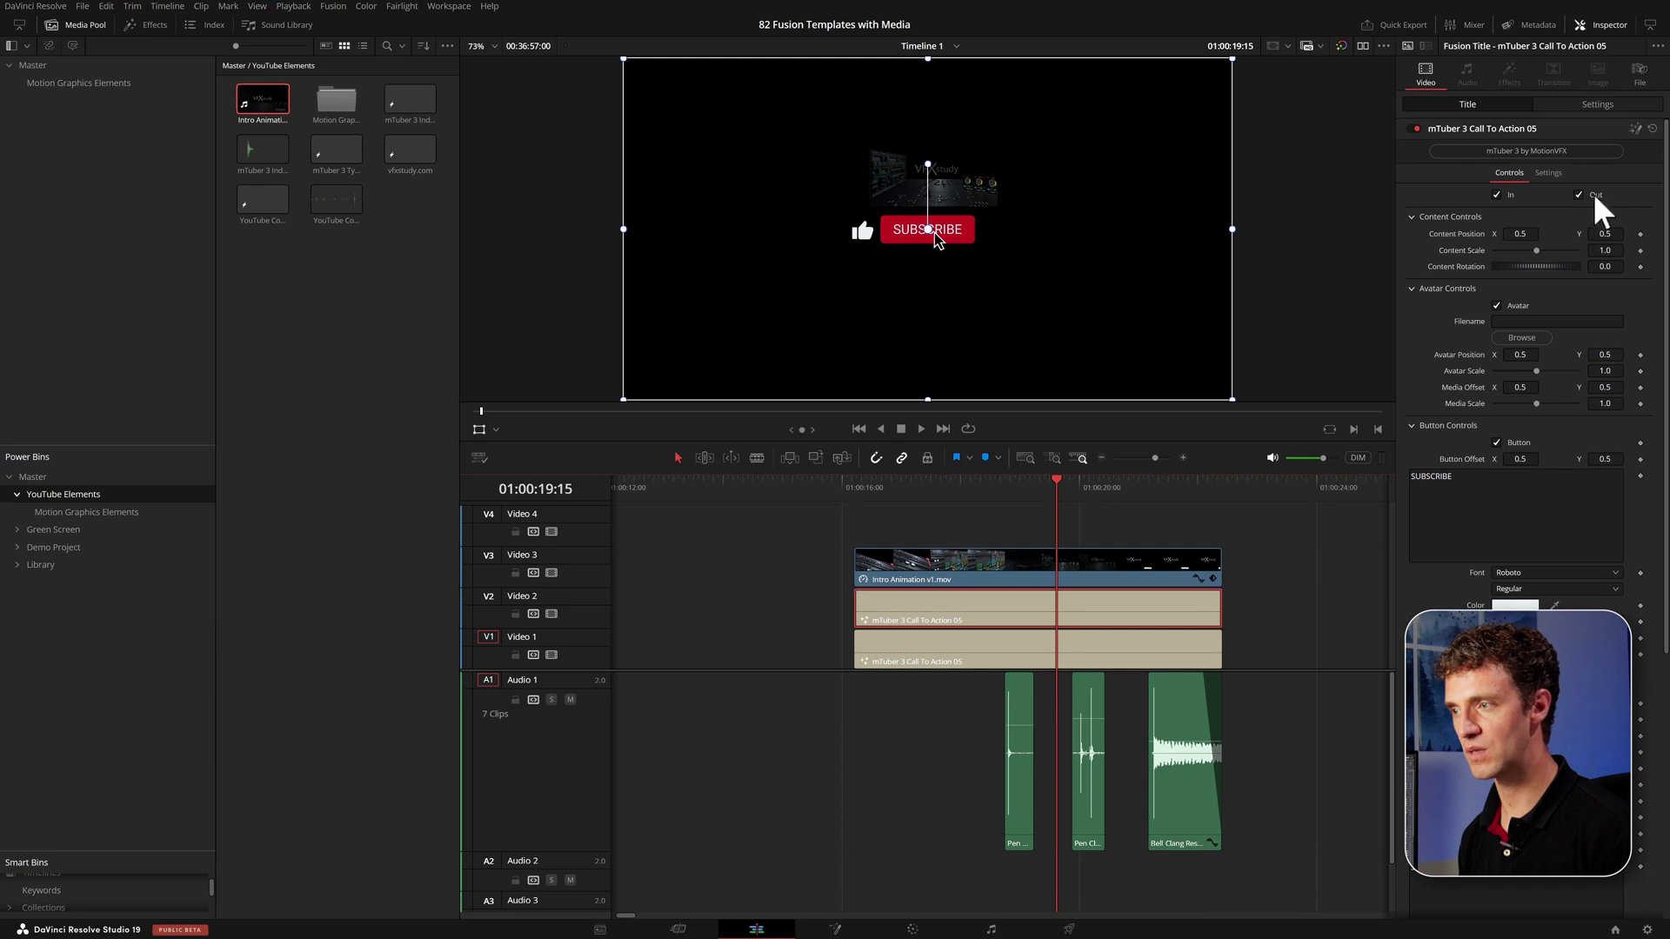
pyautogui.click(1036, 665)
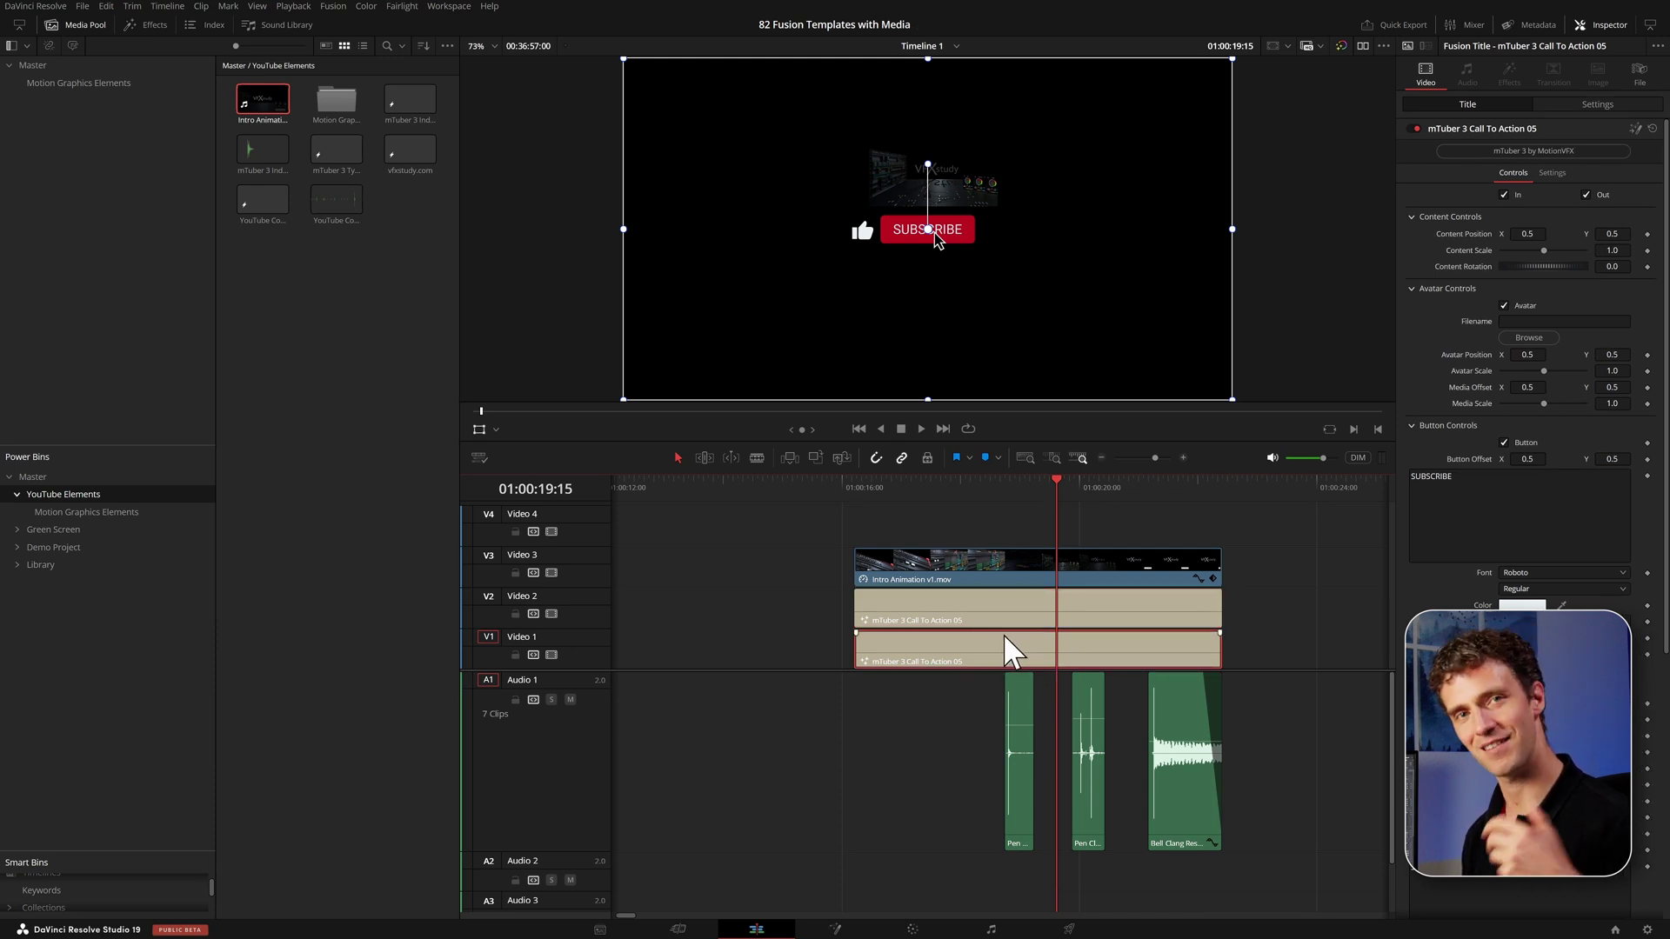
pyautogui.click(1014, 624)
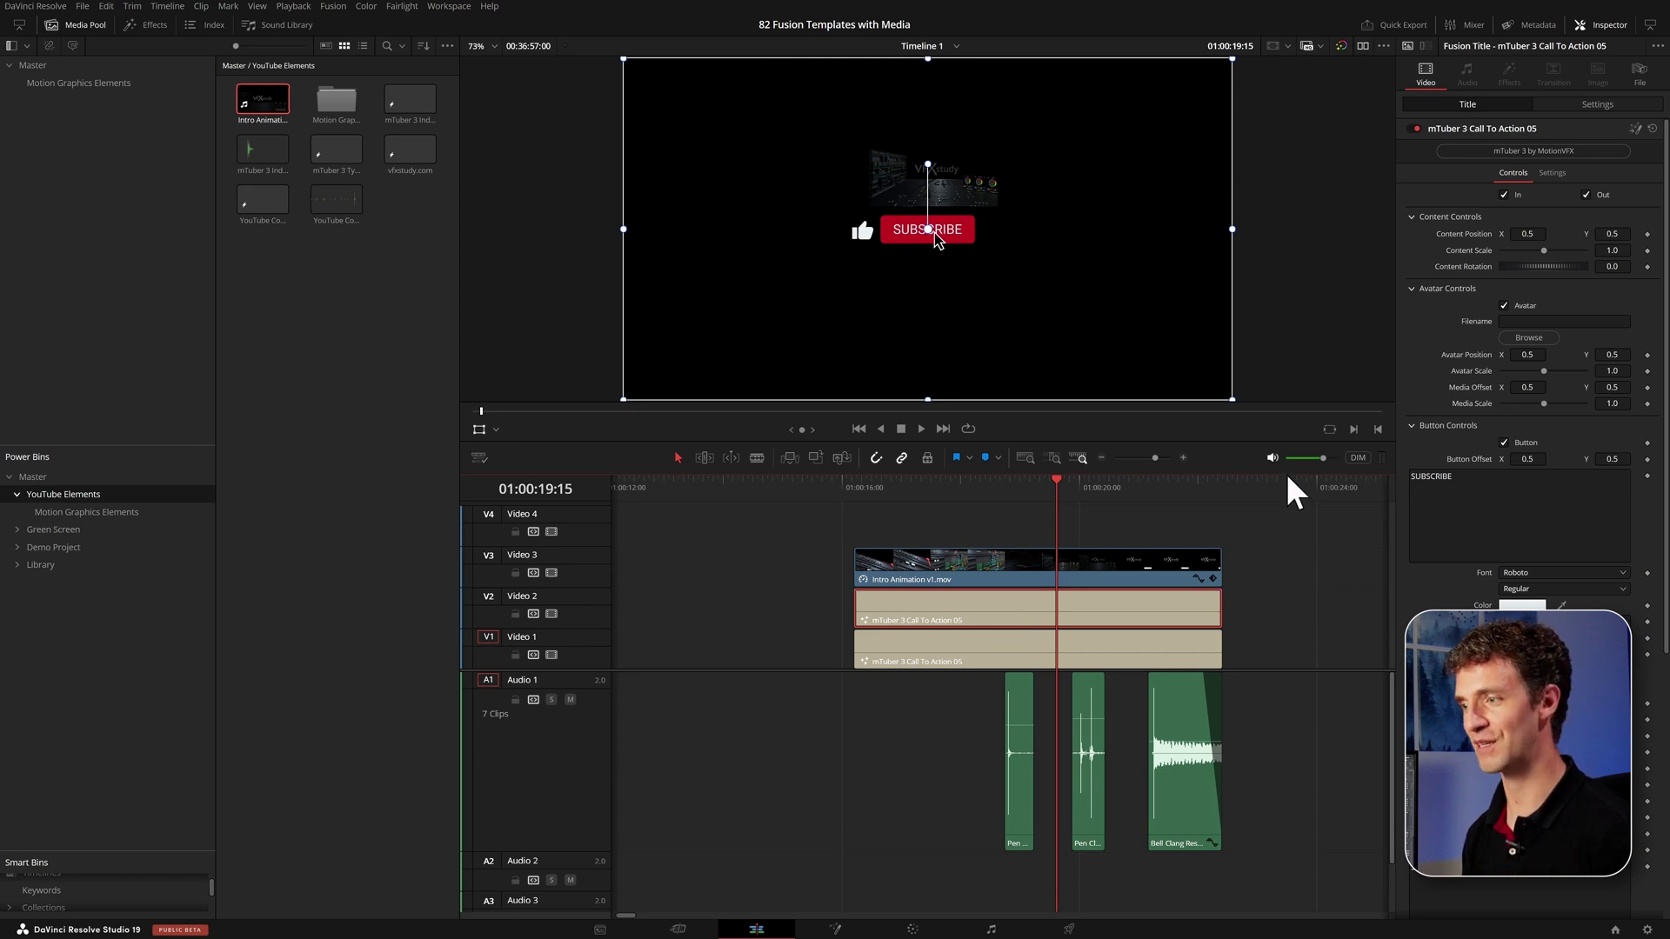
# Set the V2 title copy's composite mode to Alpha in the Inspector settings.
pyautogui.click(1611, 102)
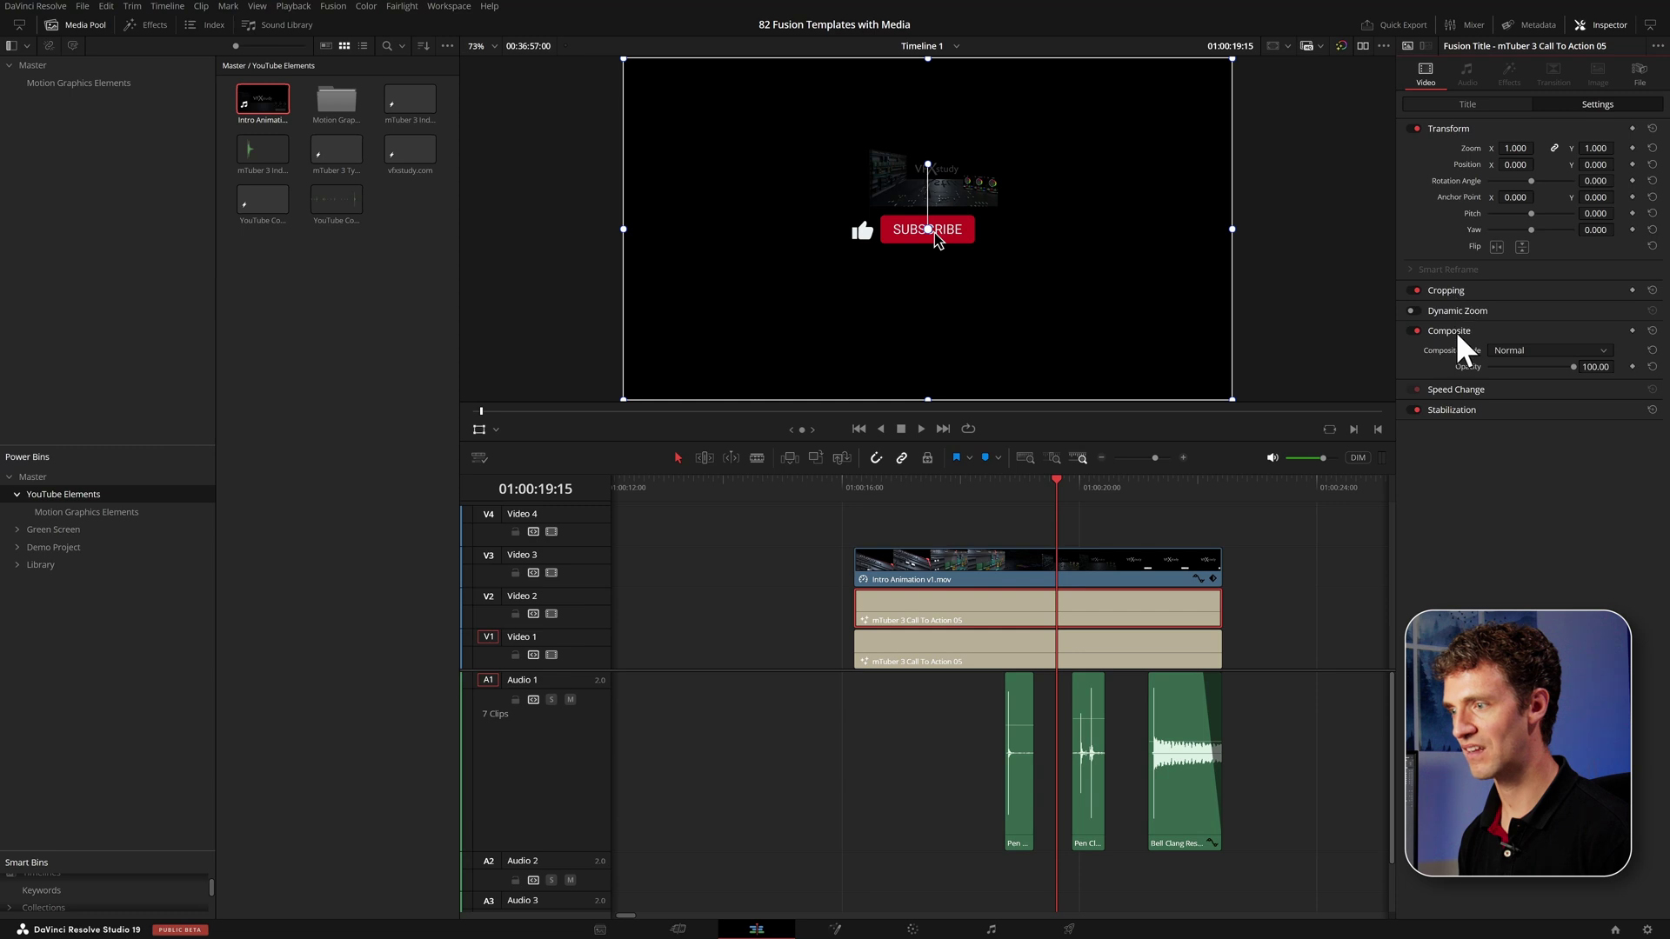
pyautogui.click(1556, 348)
pyautogui.scroll(-5, 1577, 439)
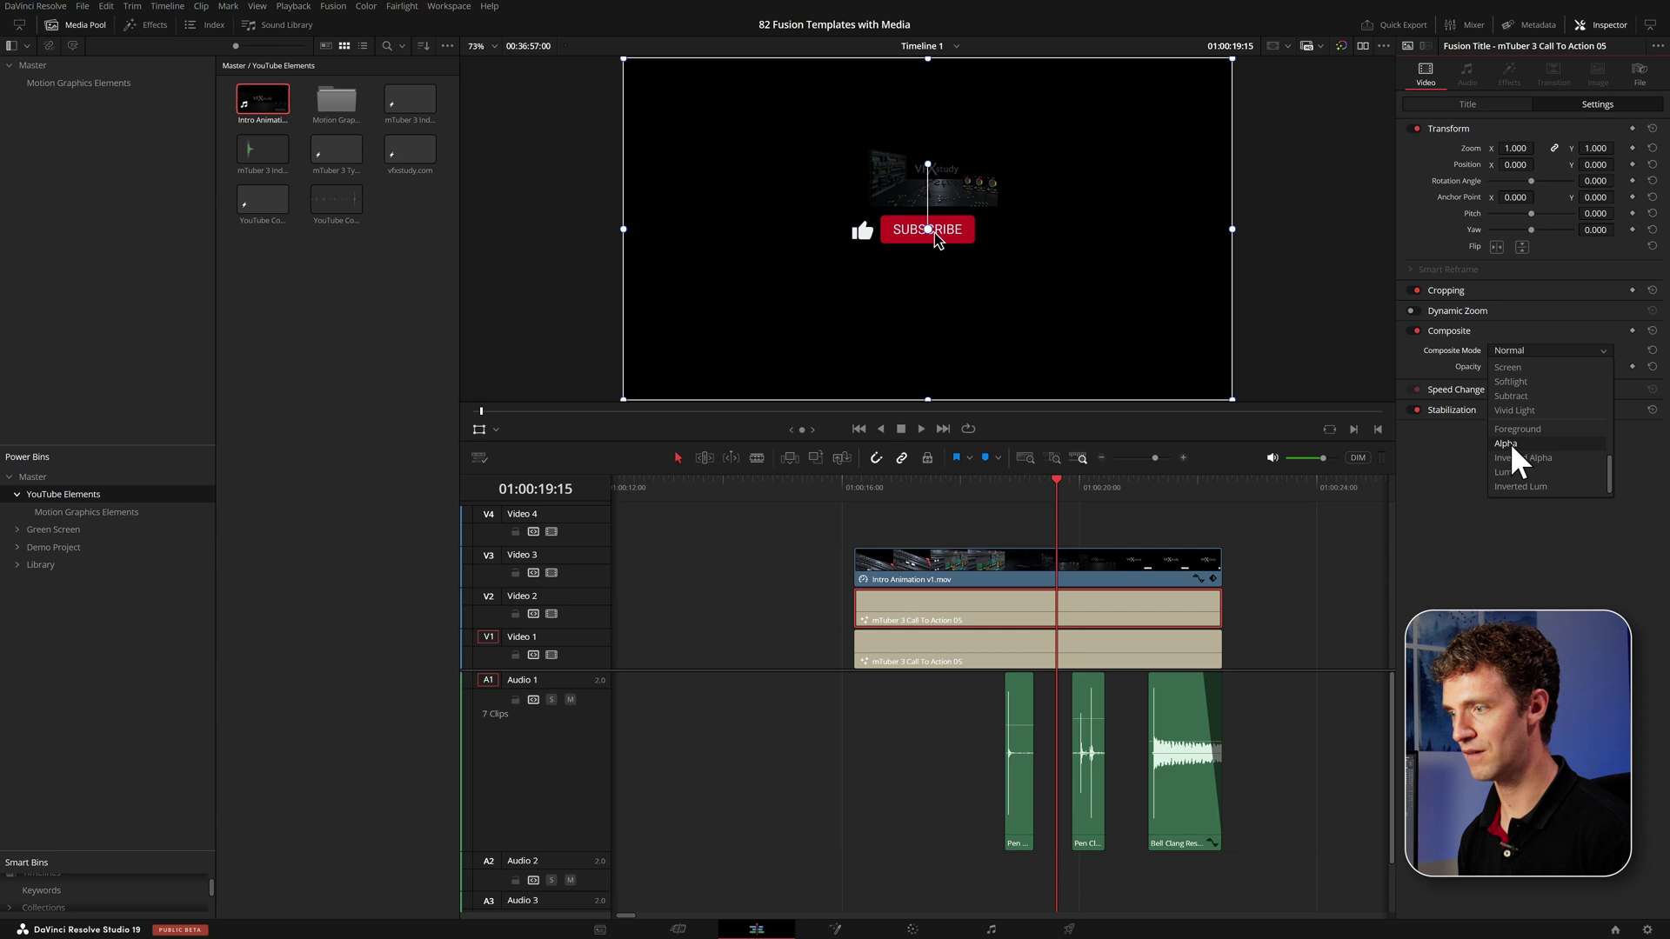
pyautogui.click(1511, 445)
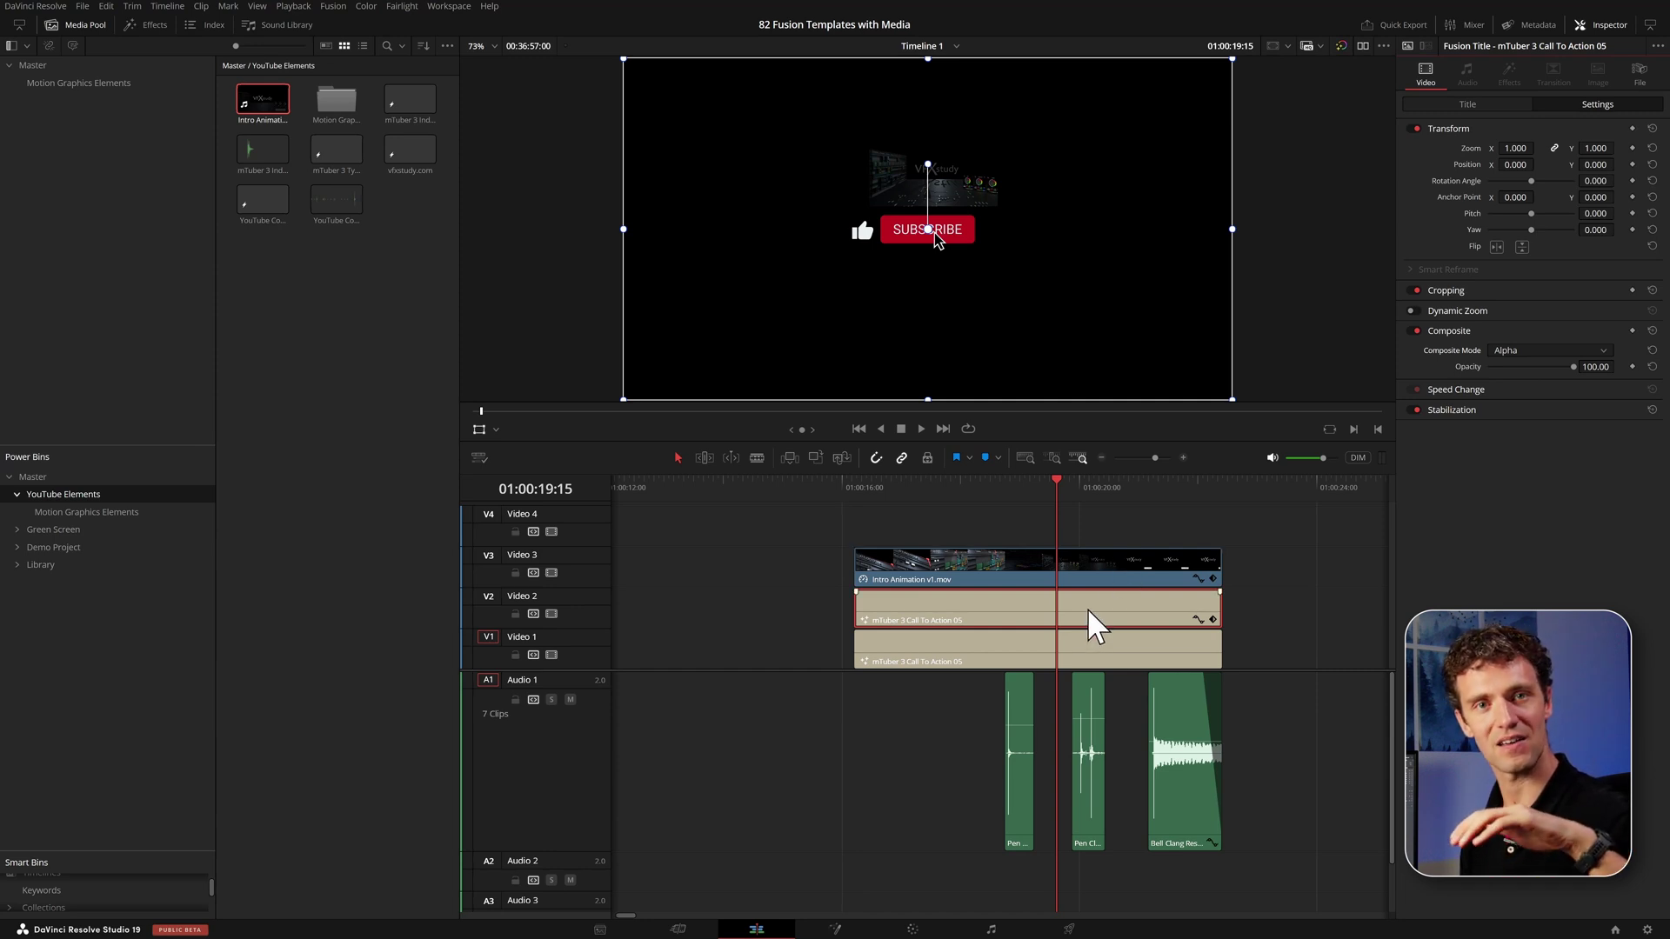
# Set the V3 Intro Animation clip's composite mode to Foreground and nudge the logo slightly left and down.
pyautogui.click(1091, 563)
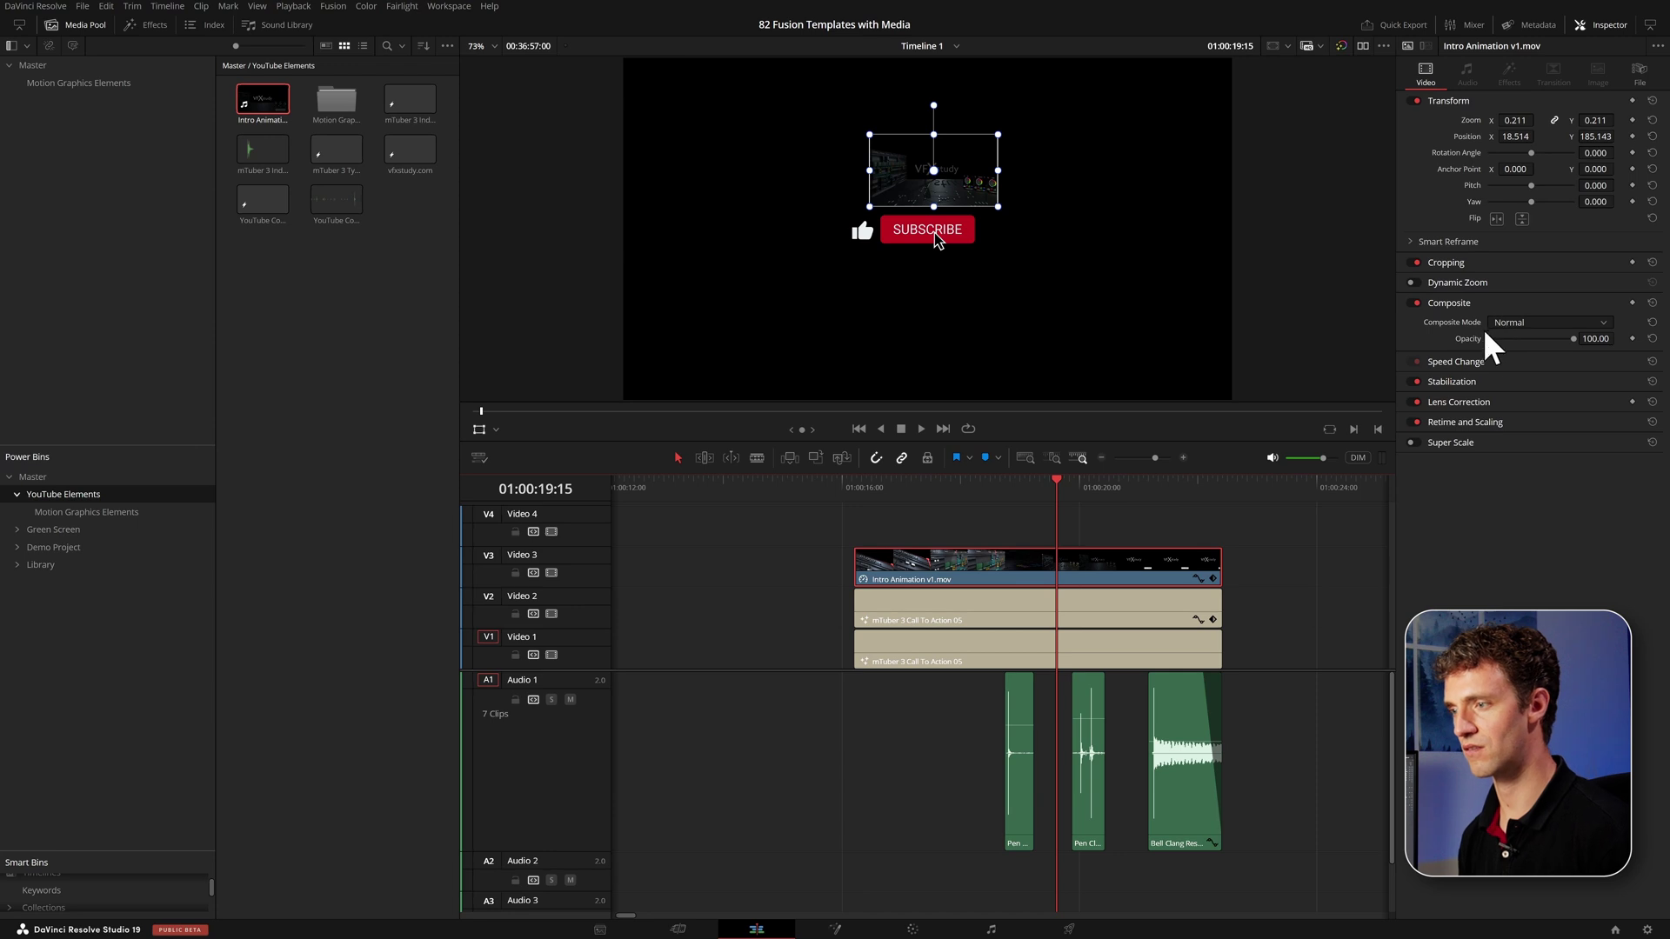
pyautogui.click(1508, 323)
pyautogui.scroll(-5, 1552, 374)
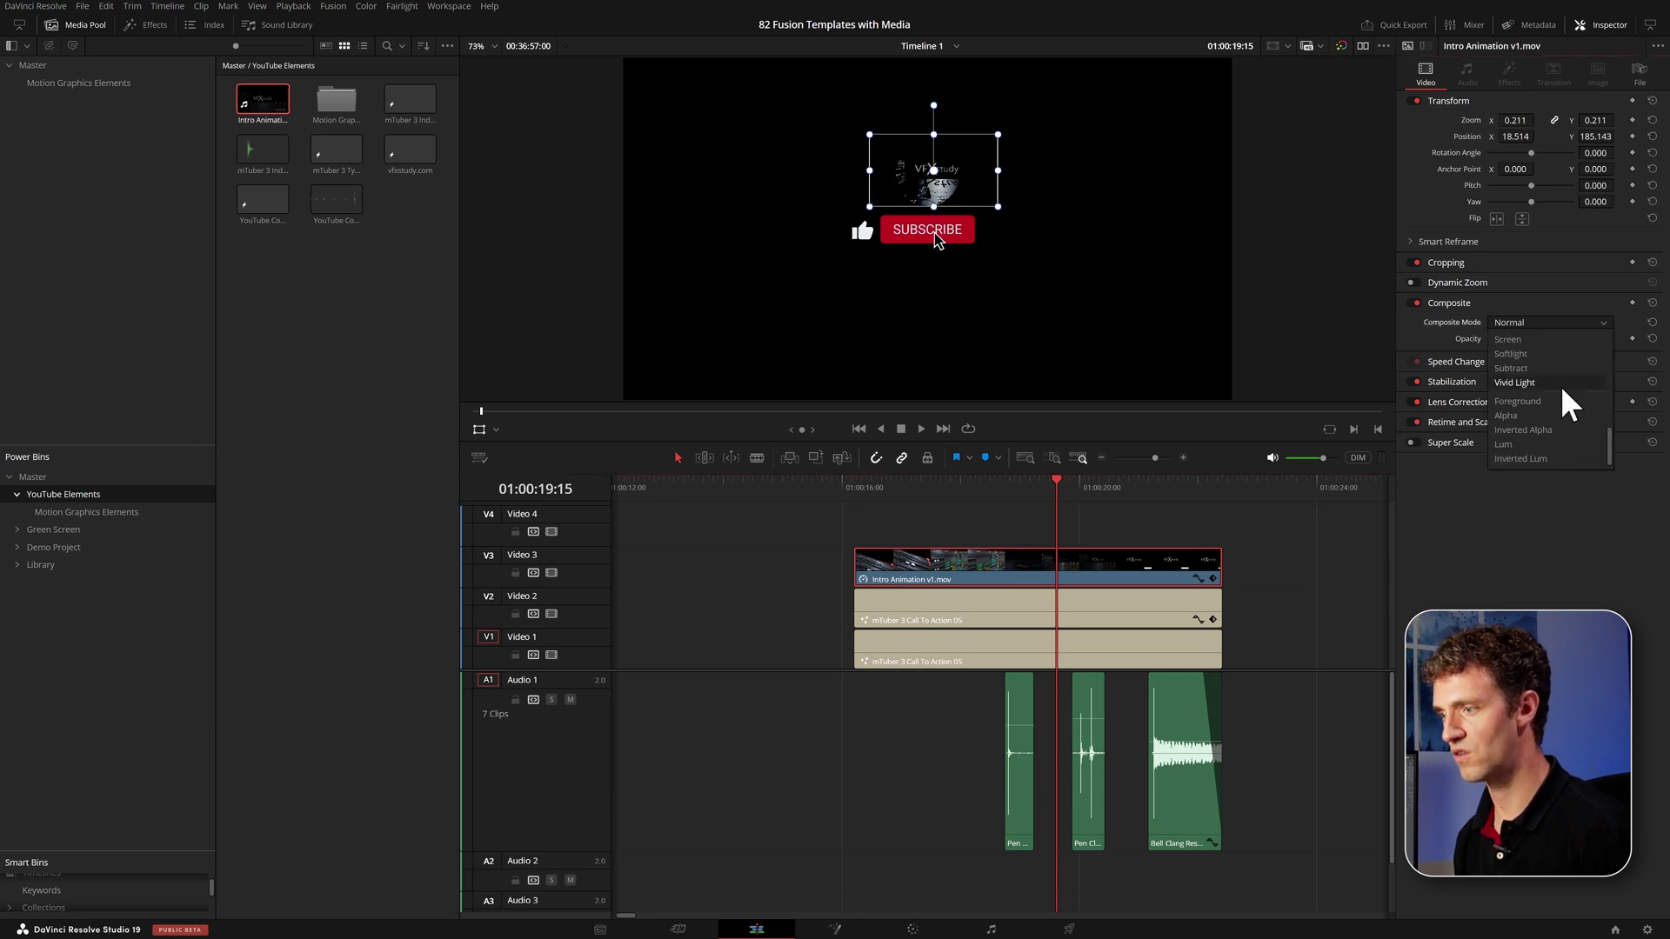
pyautogui.click(1538, 401)
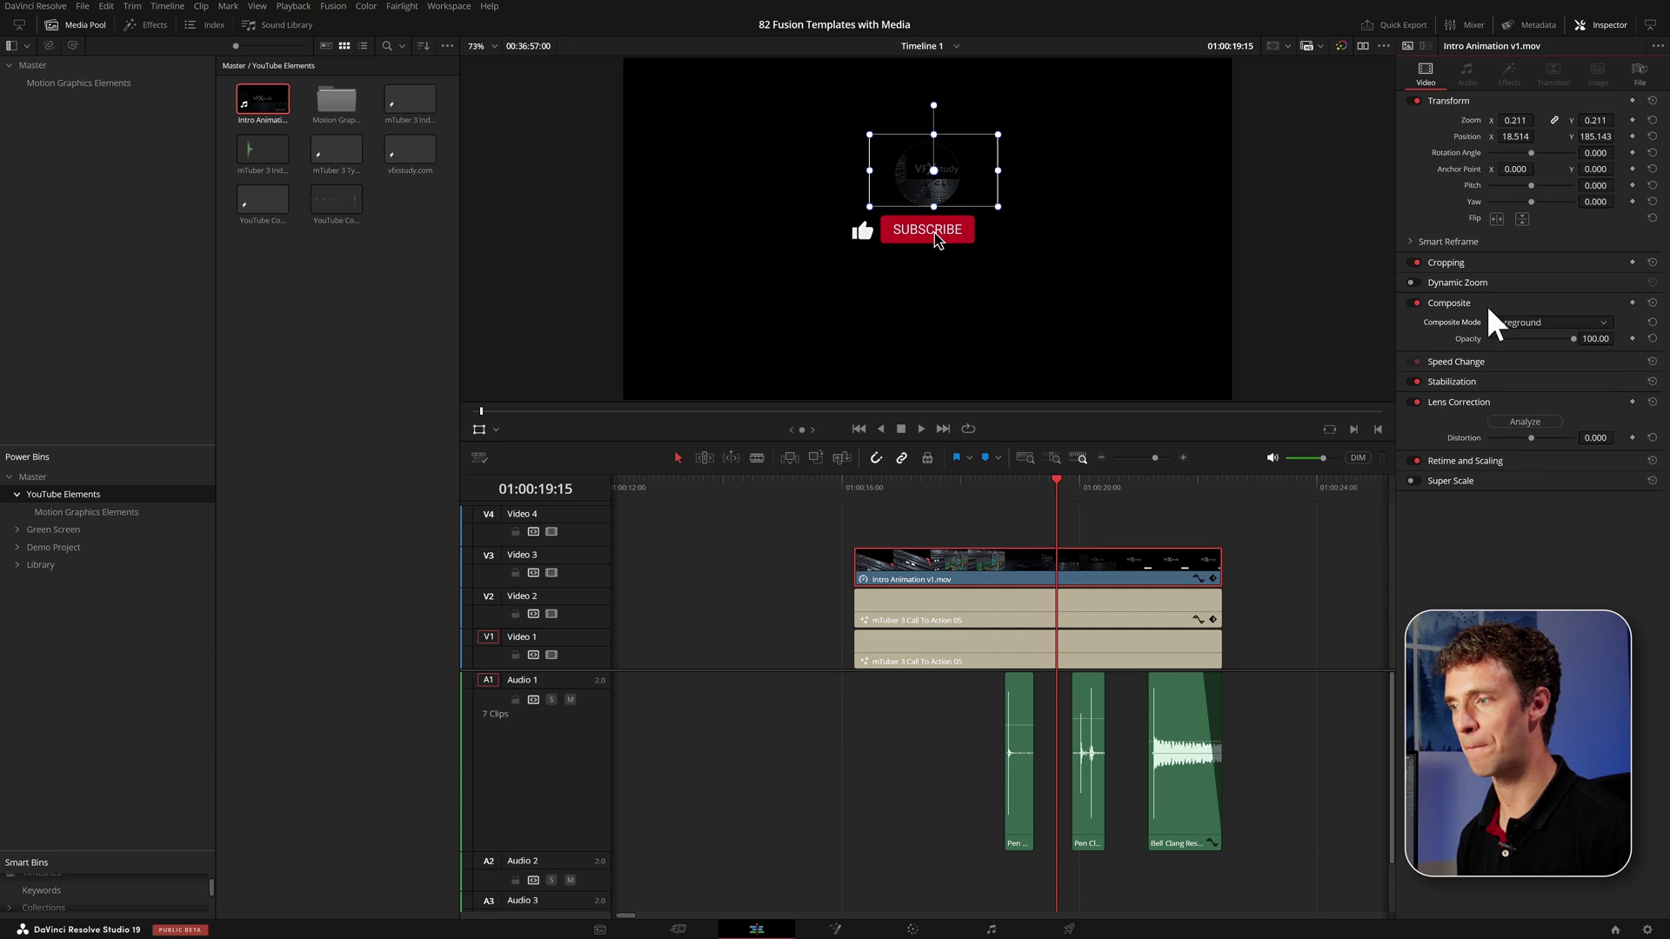
pyautogui.moveTo(954, 166); pyautogui.dragTo(936, 178)
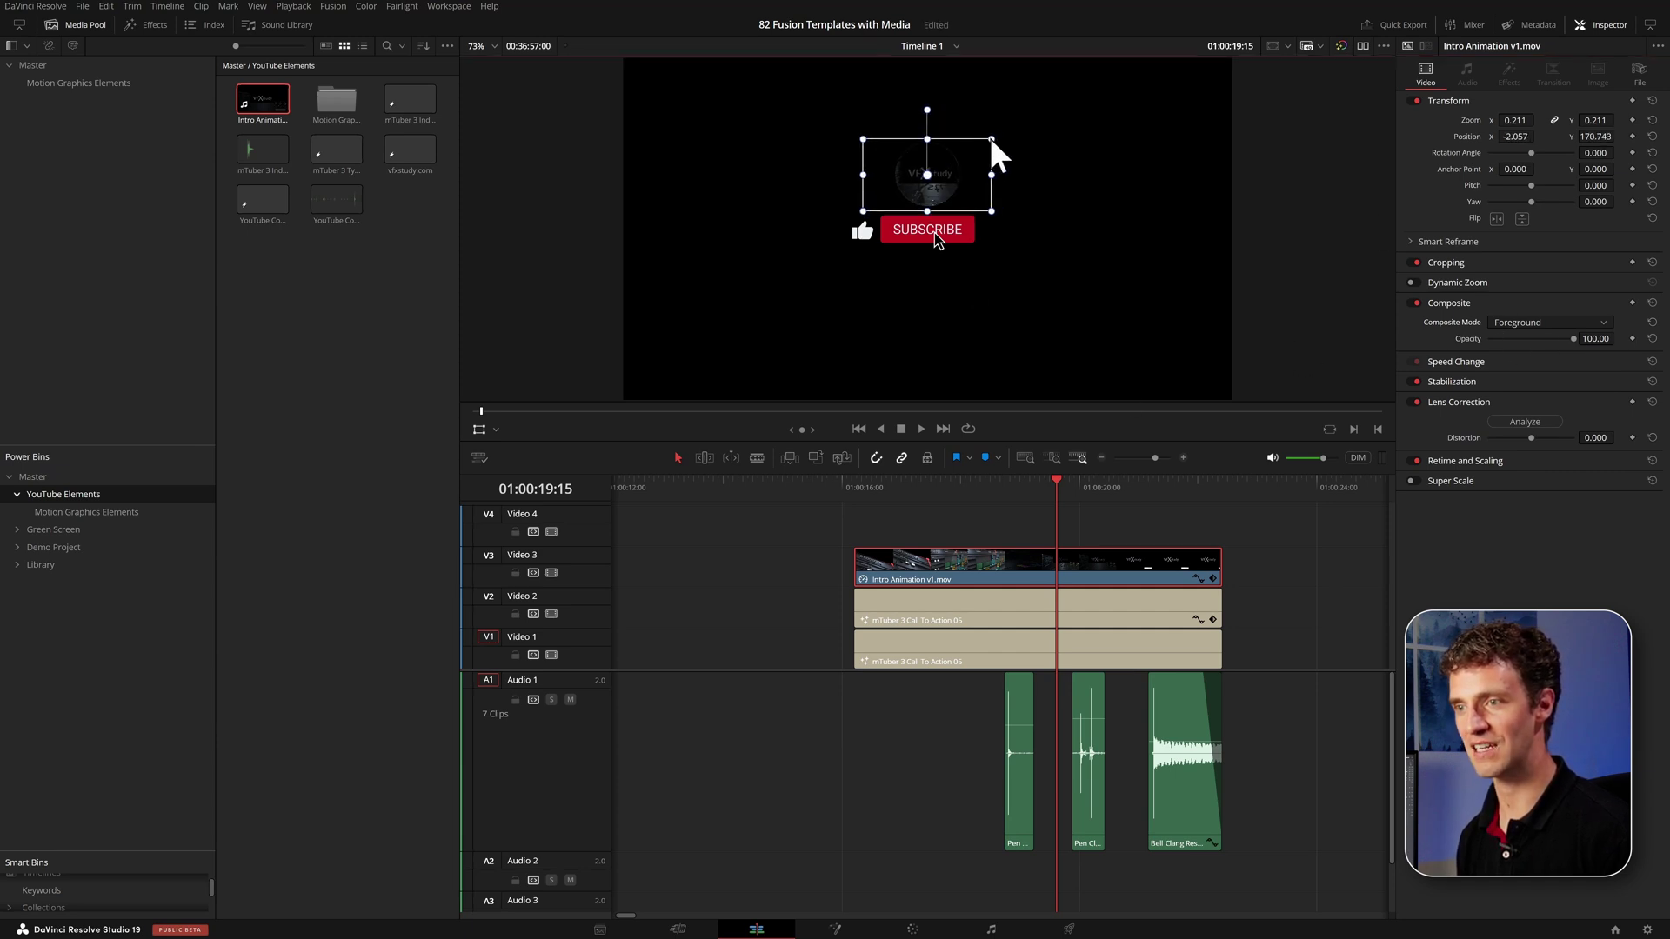
# Play back from before the title animation to check the logo.
pyautogui.click(863, 487)
pyautogui.press('space')
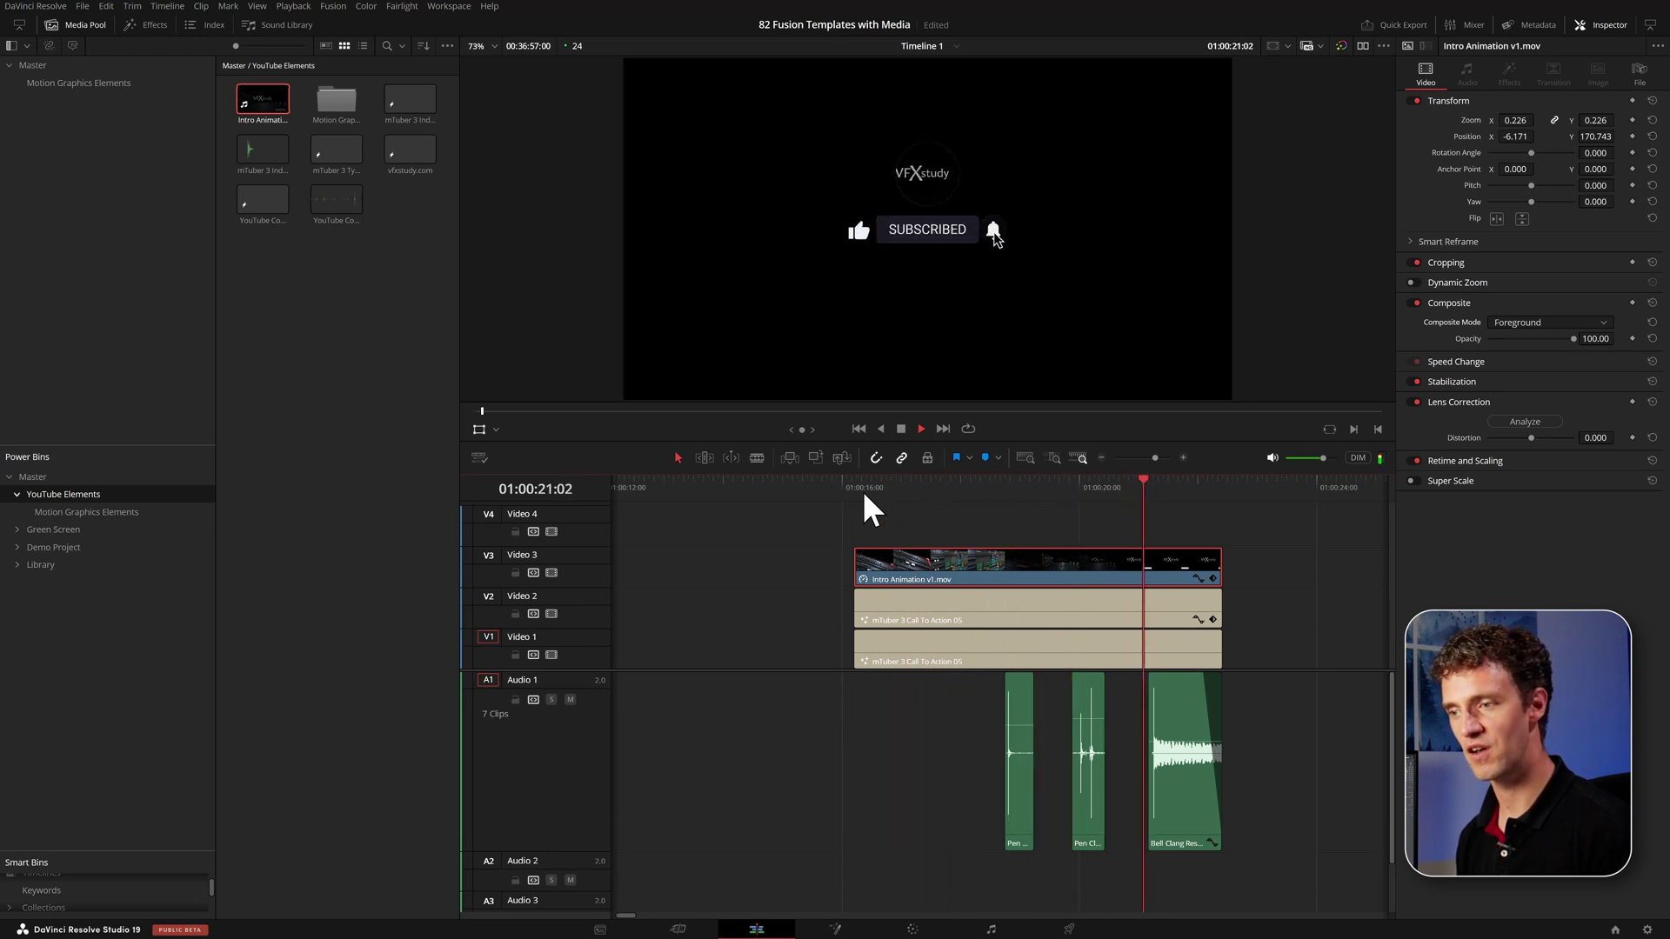
pyautogui.press('space')
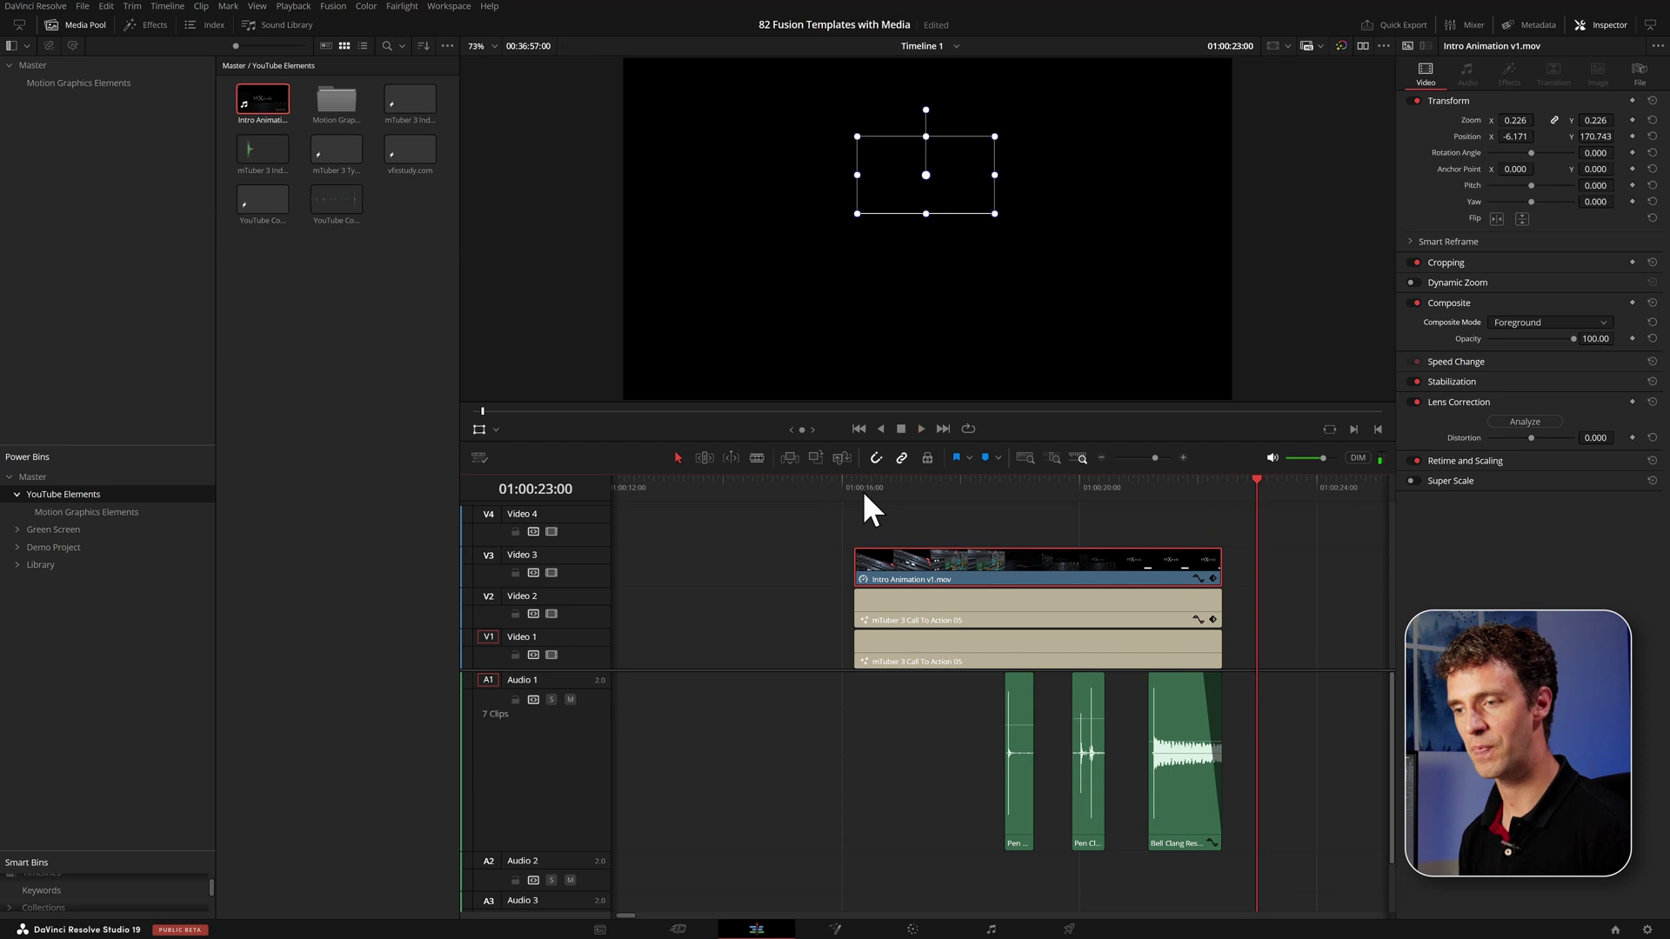
# Nest all the call-to-action clips into a compound clip named 'Call To Action VFXstudy'.
pyautogui.click(1121, 487)
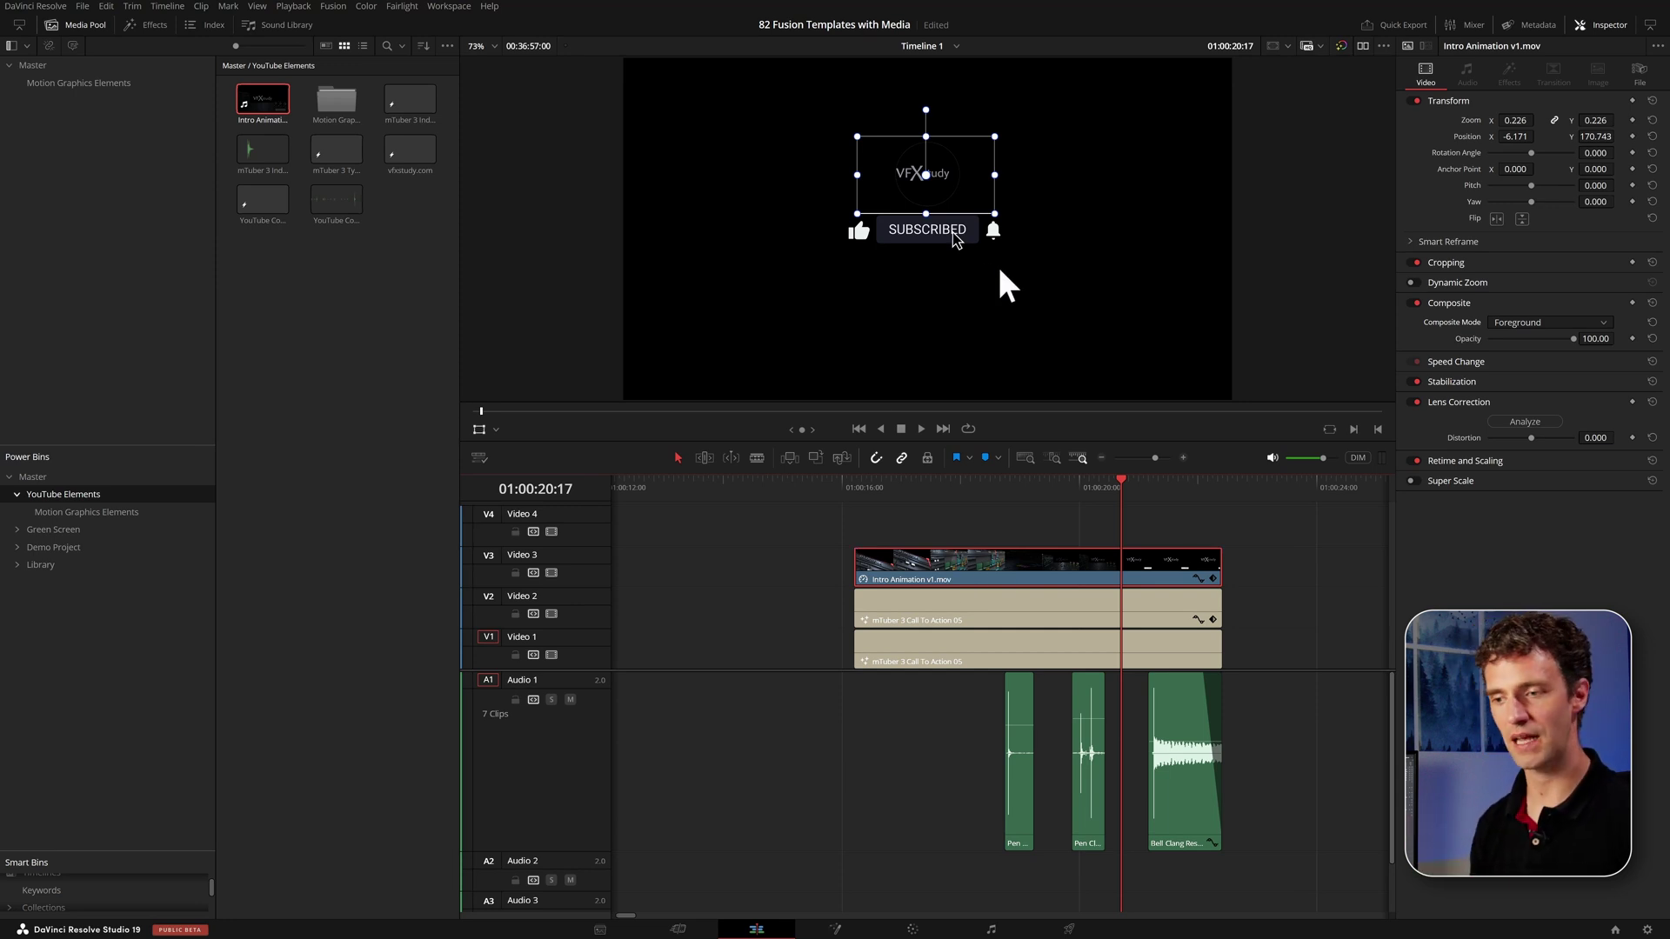
pyautogui.moveTo(1290, 783); pyautogui.dragTo(813, 529)
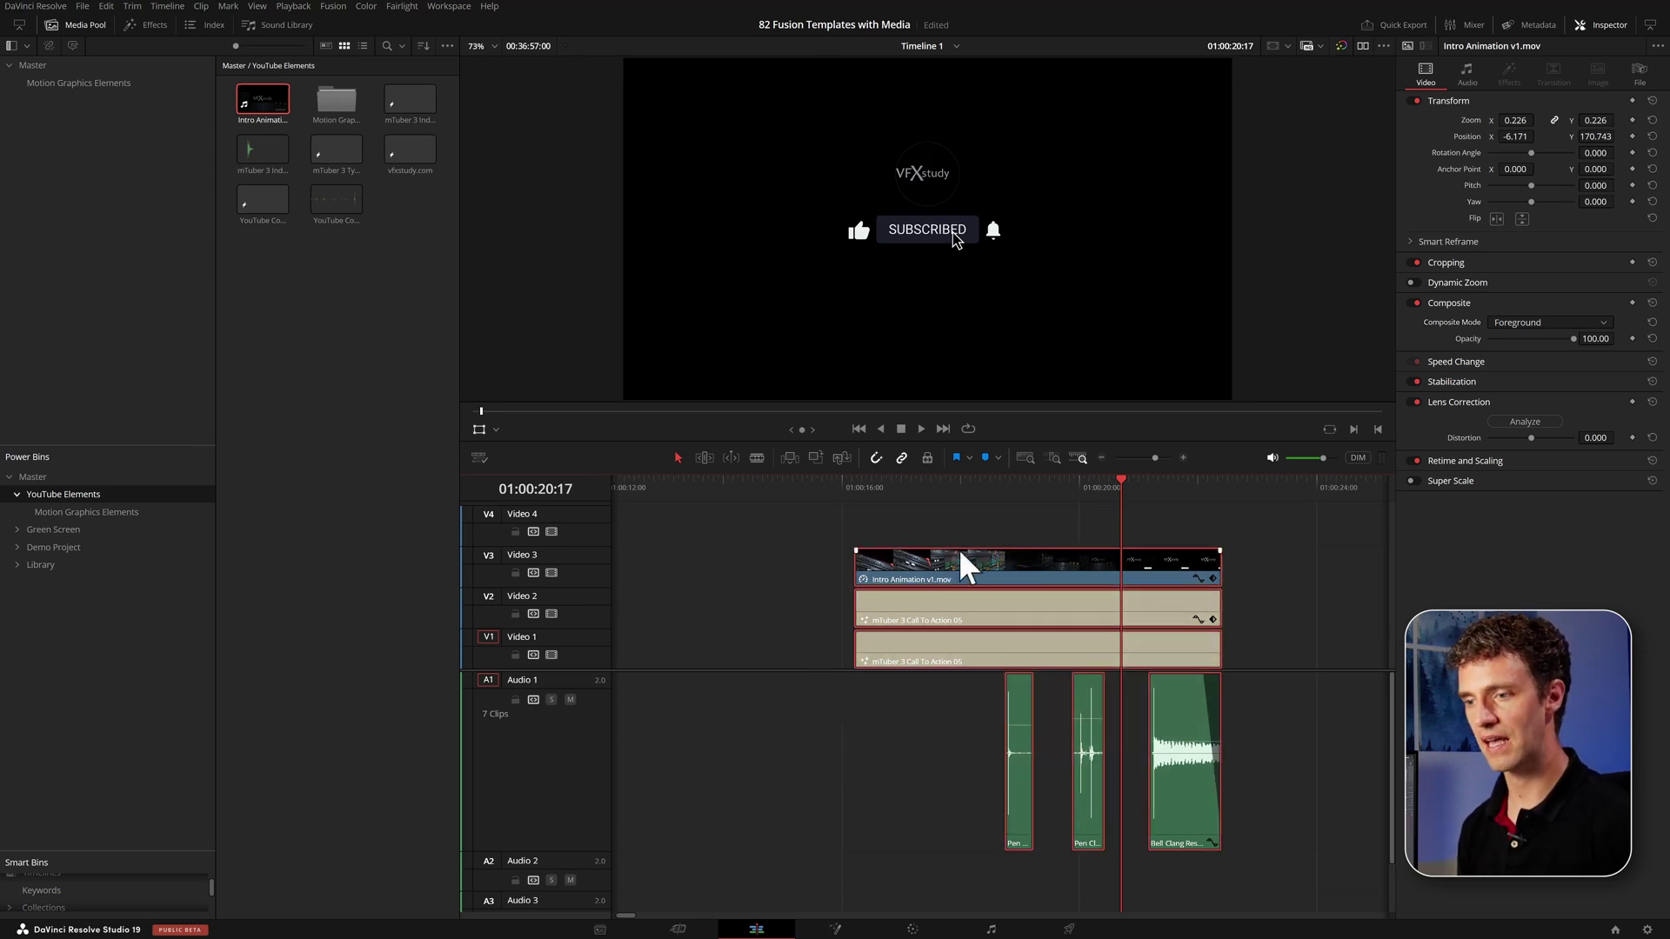
pyautogui.rightClick(1014, 574)
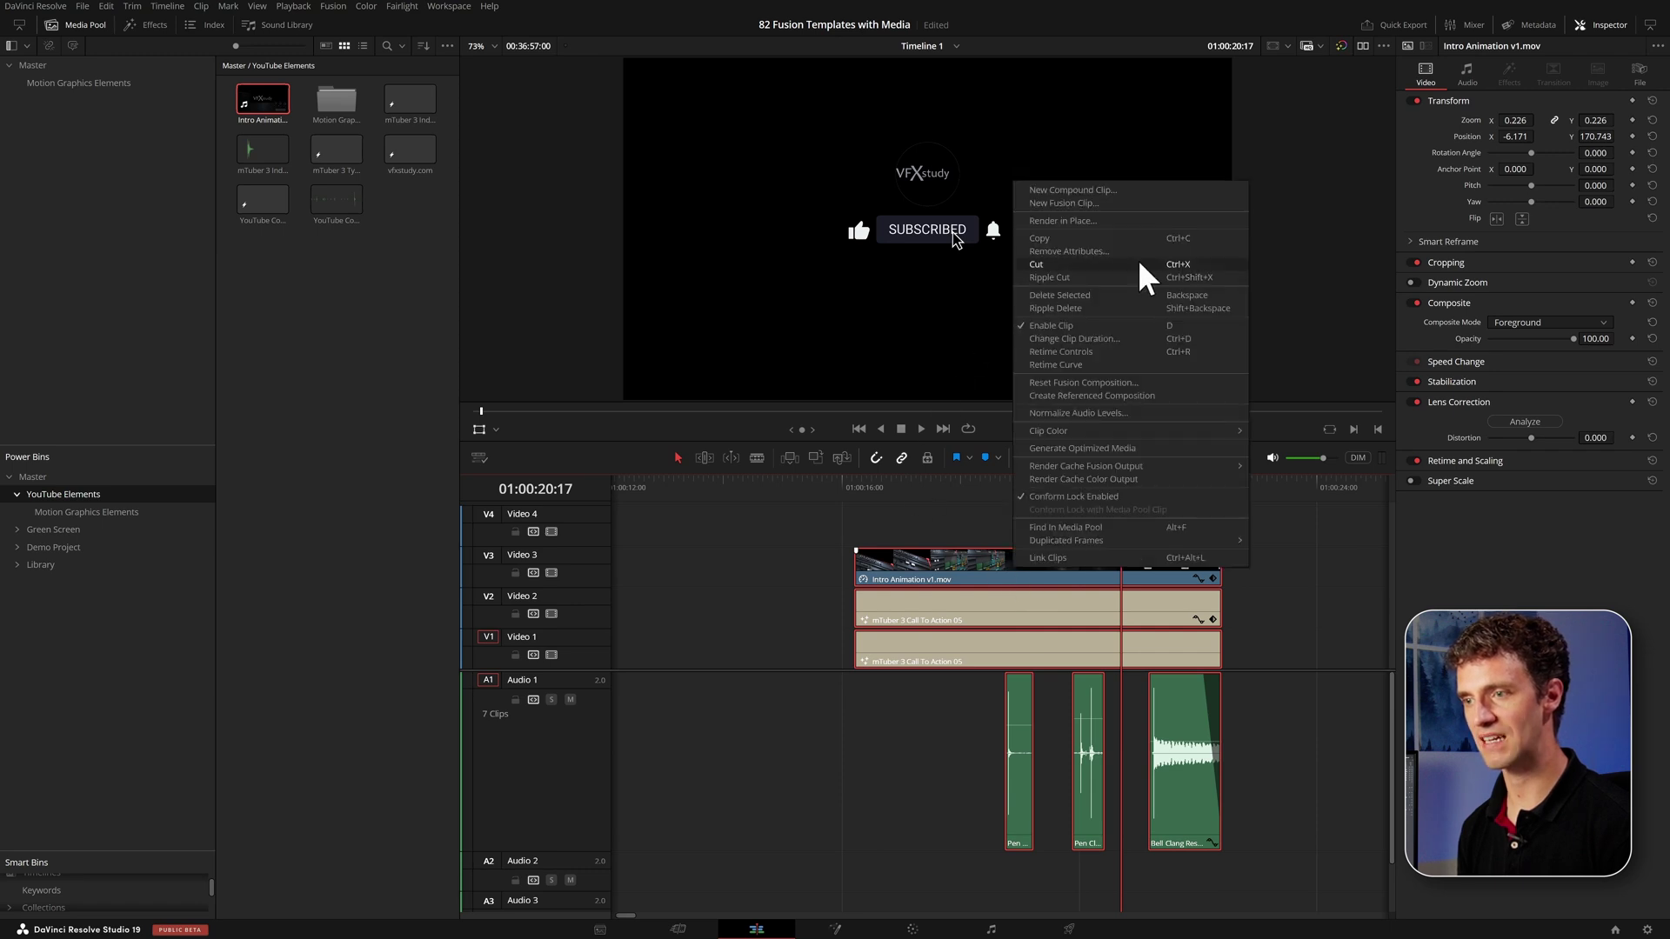
pyautogui.click(1135, 191)
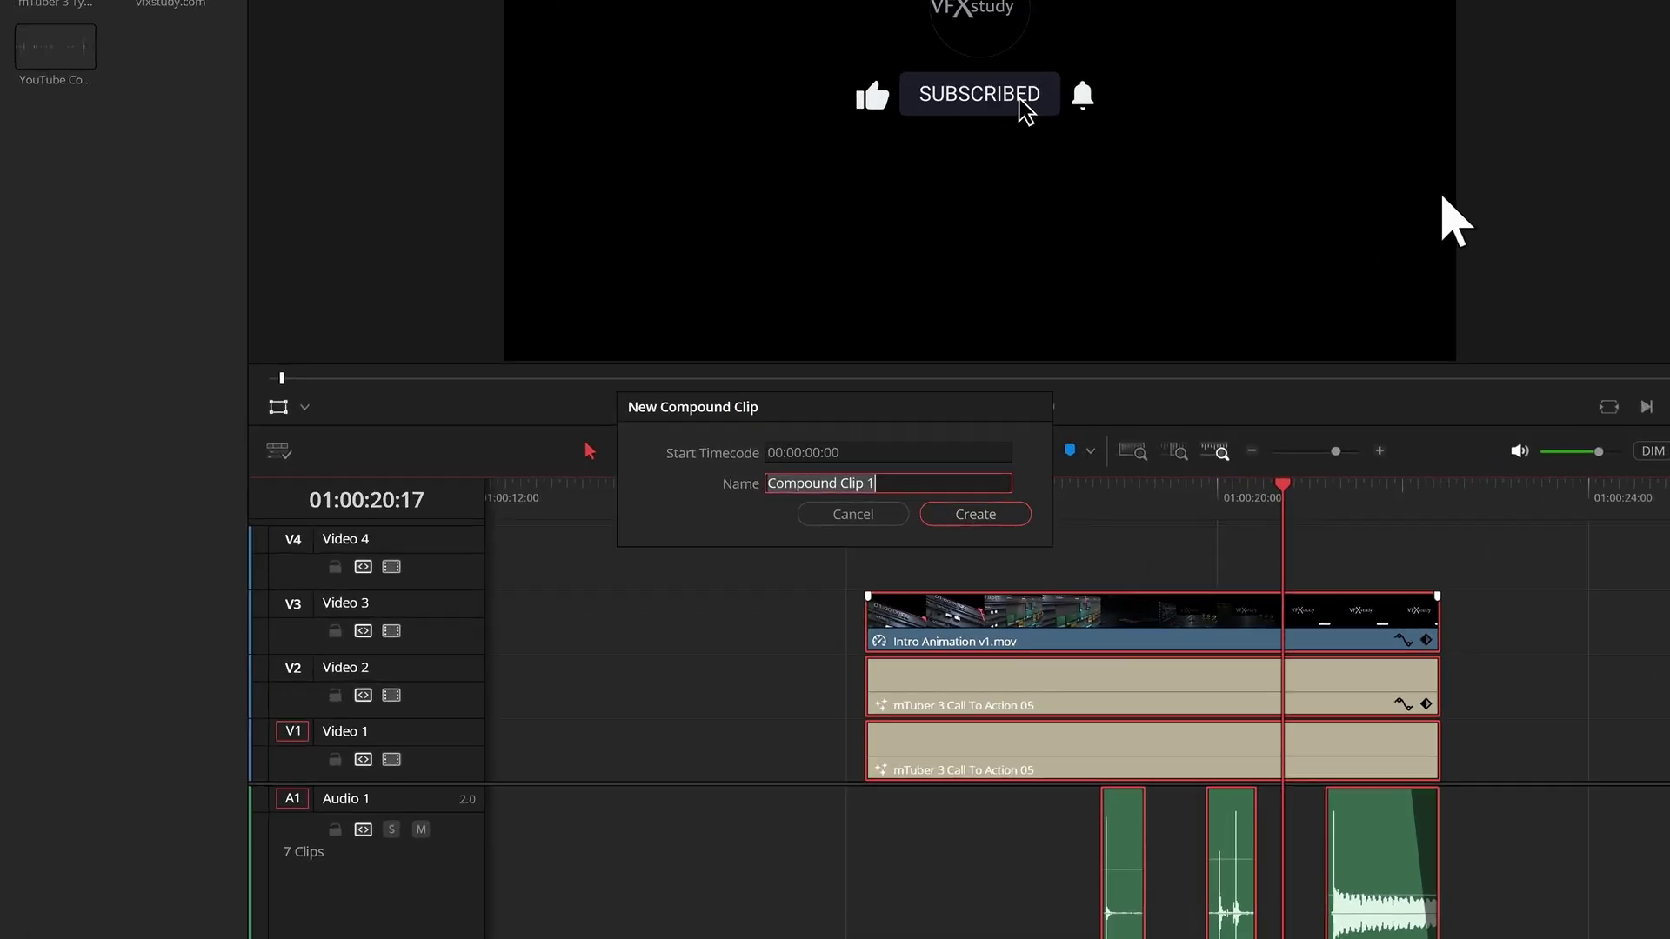
pyautogui.write('Call To Action VFXstudy')
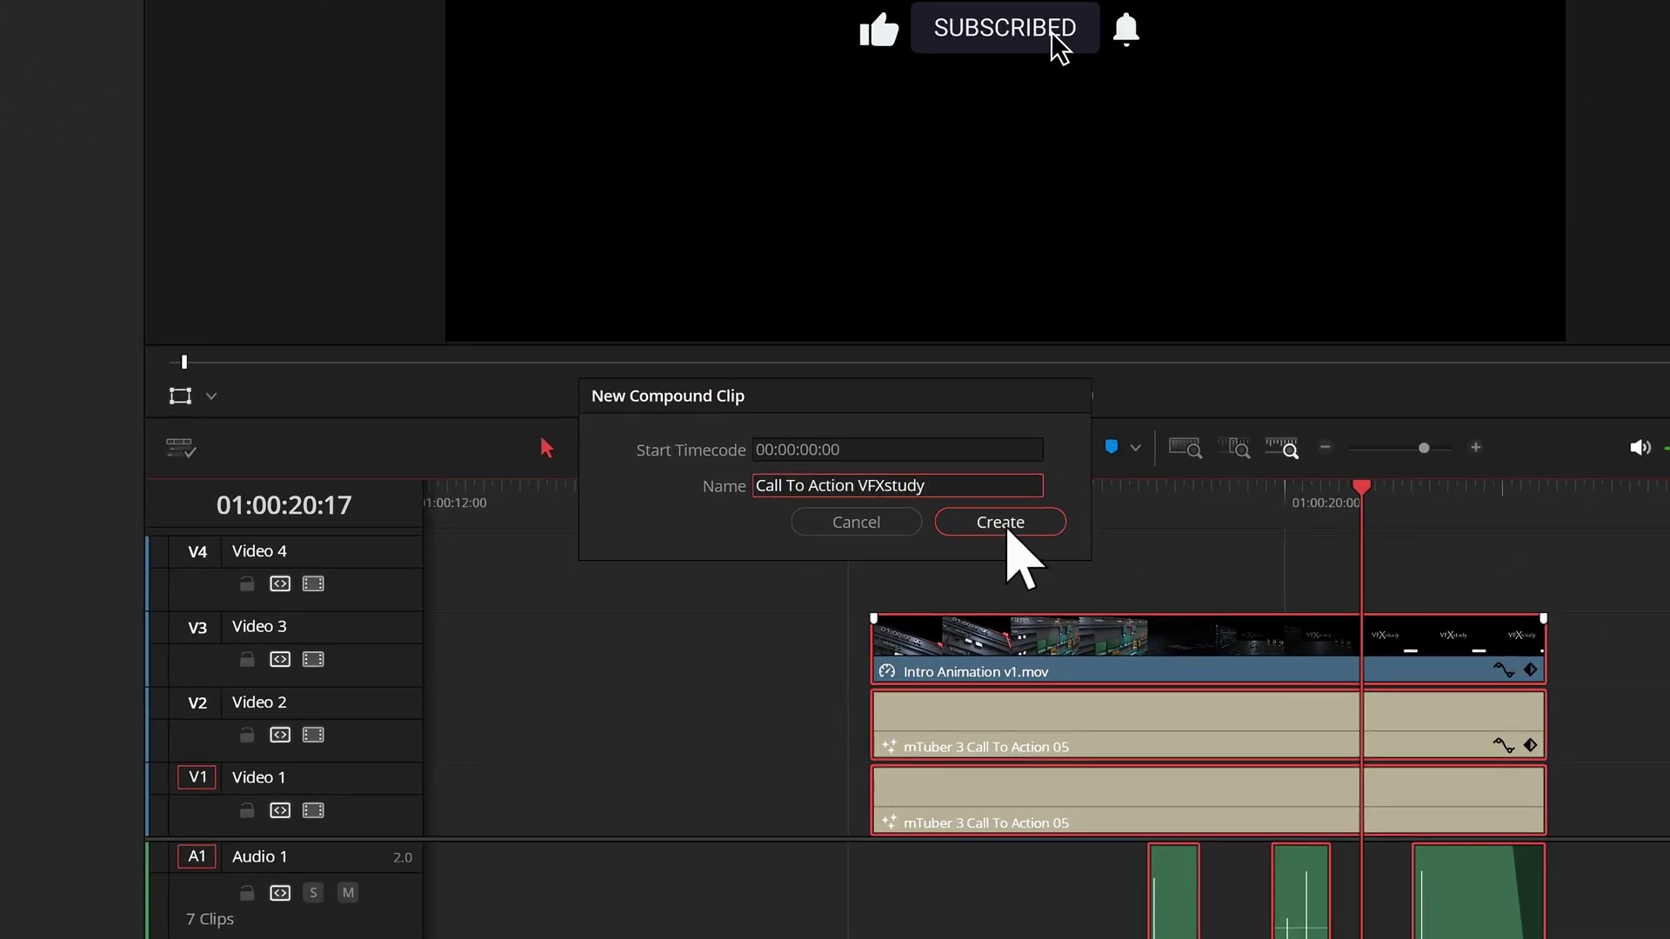
pyautogui.click(1009, 533)
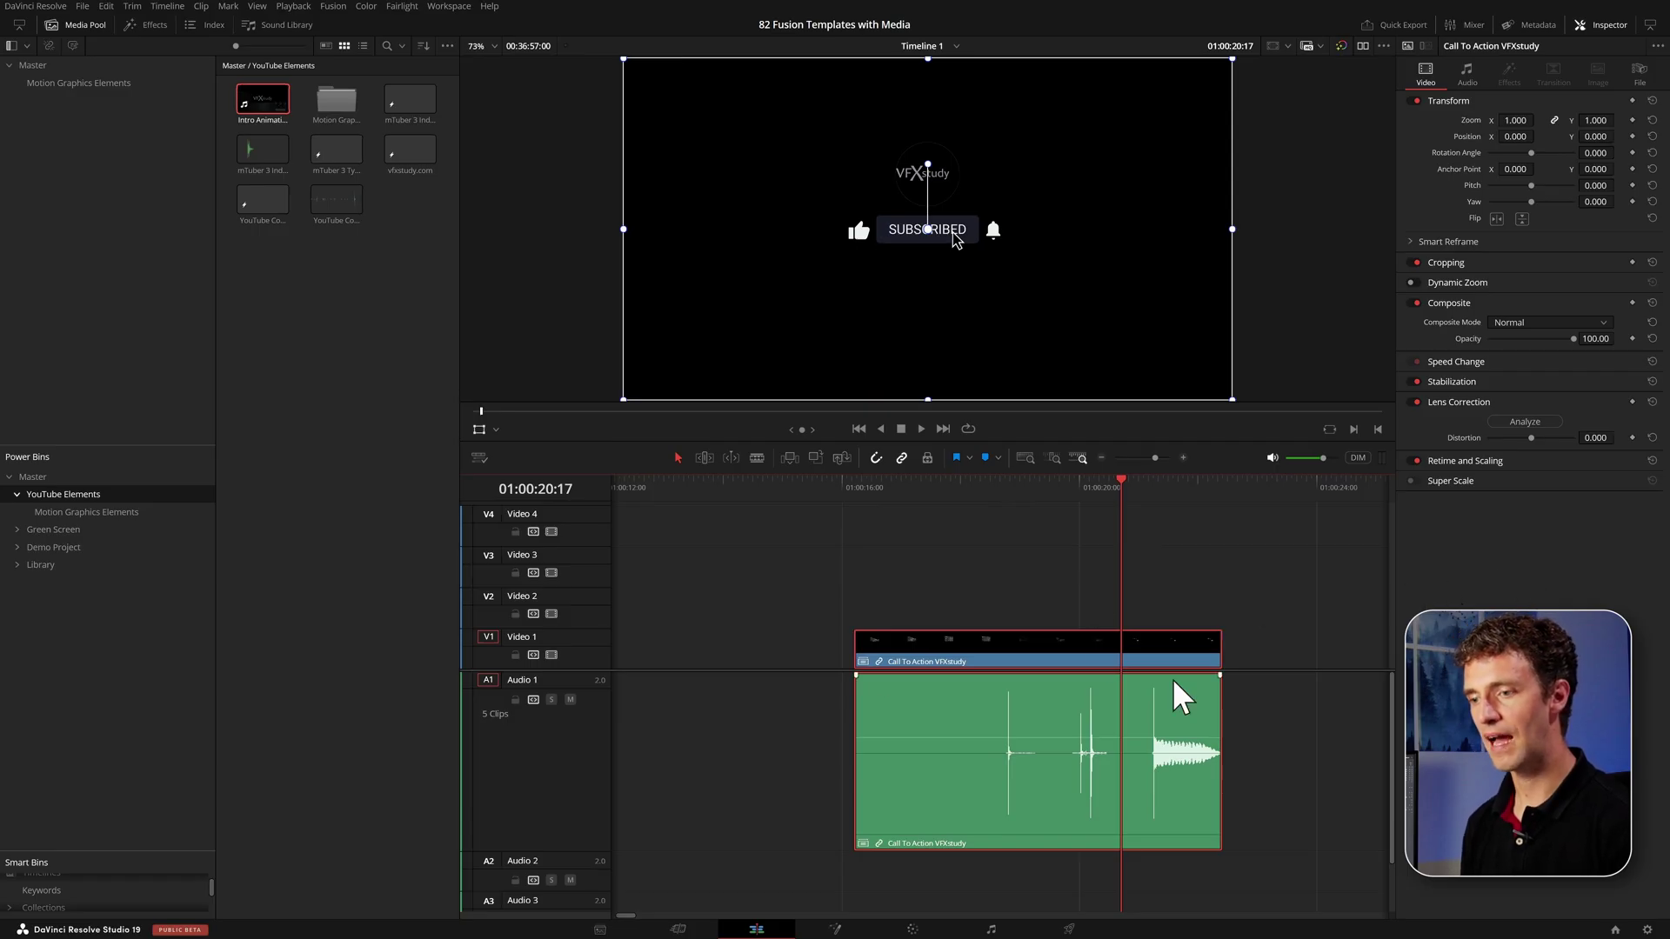
# Move the compound clip, delete the duplicate, and decompose the remaining clip in place.
pyautogui.moveTo(1060, 648); pyautogui.dragTo(1300, 660)
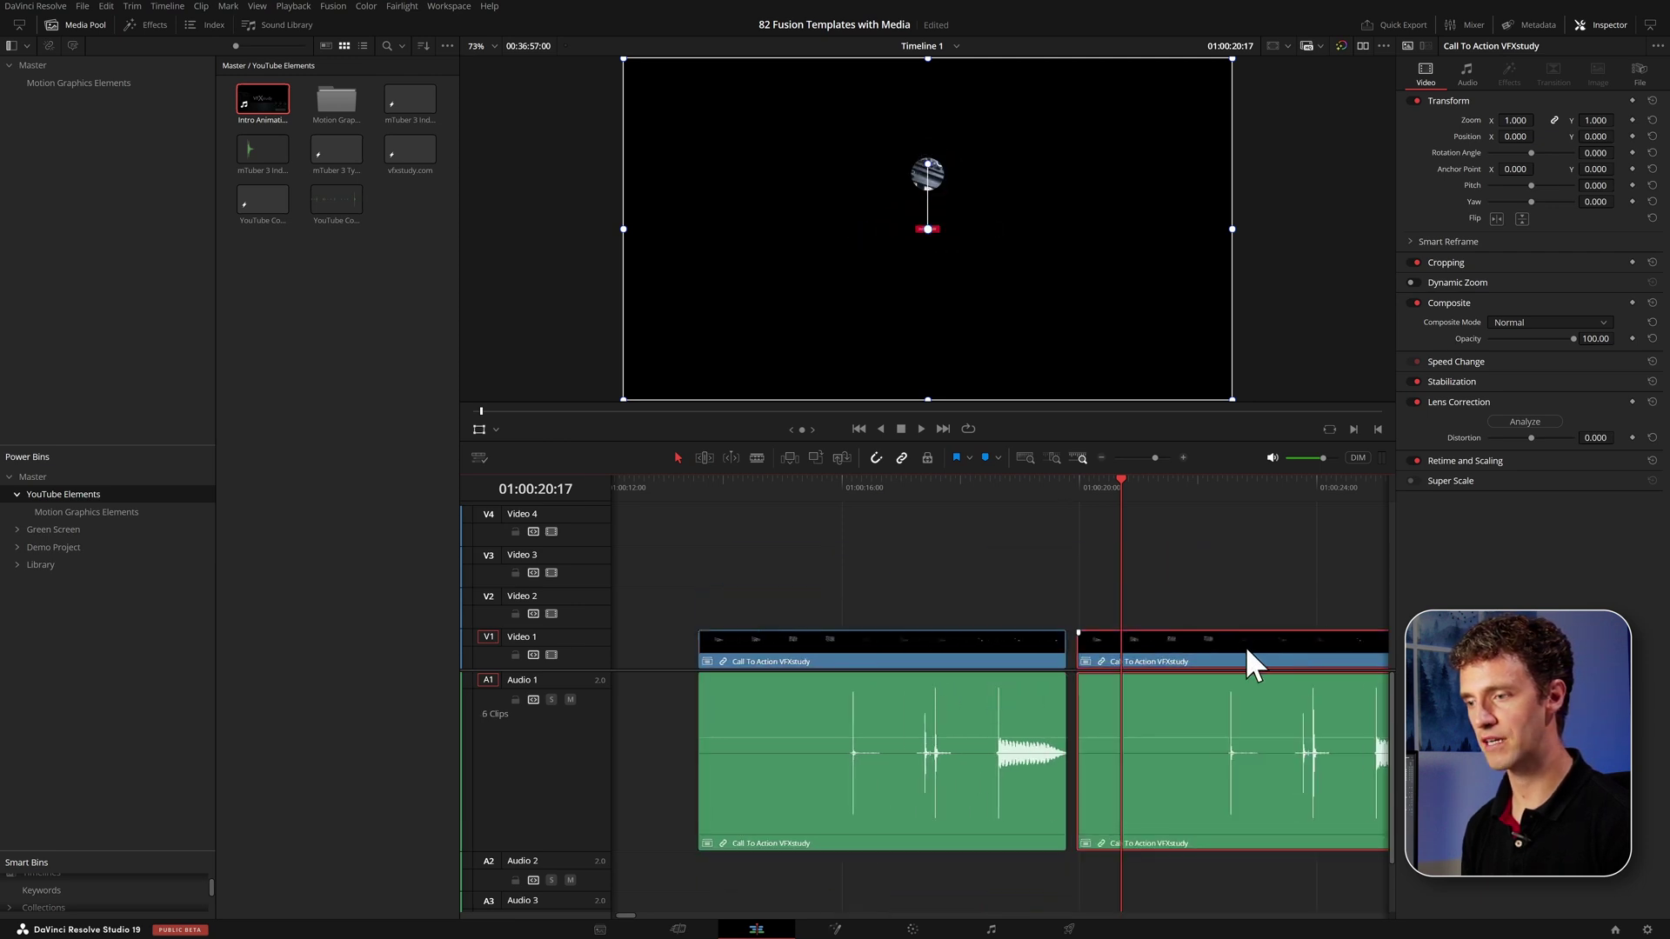
pyautogui.press('Delete')
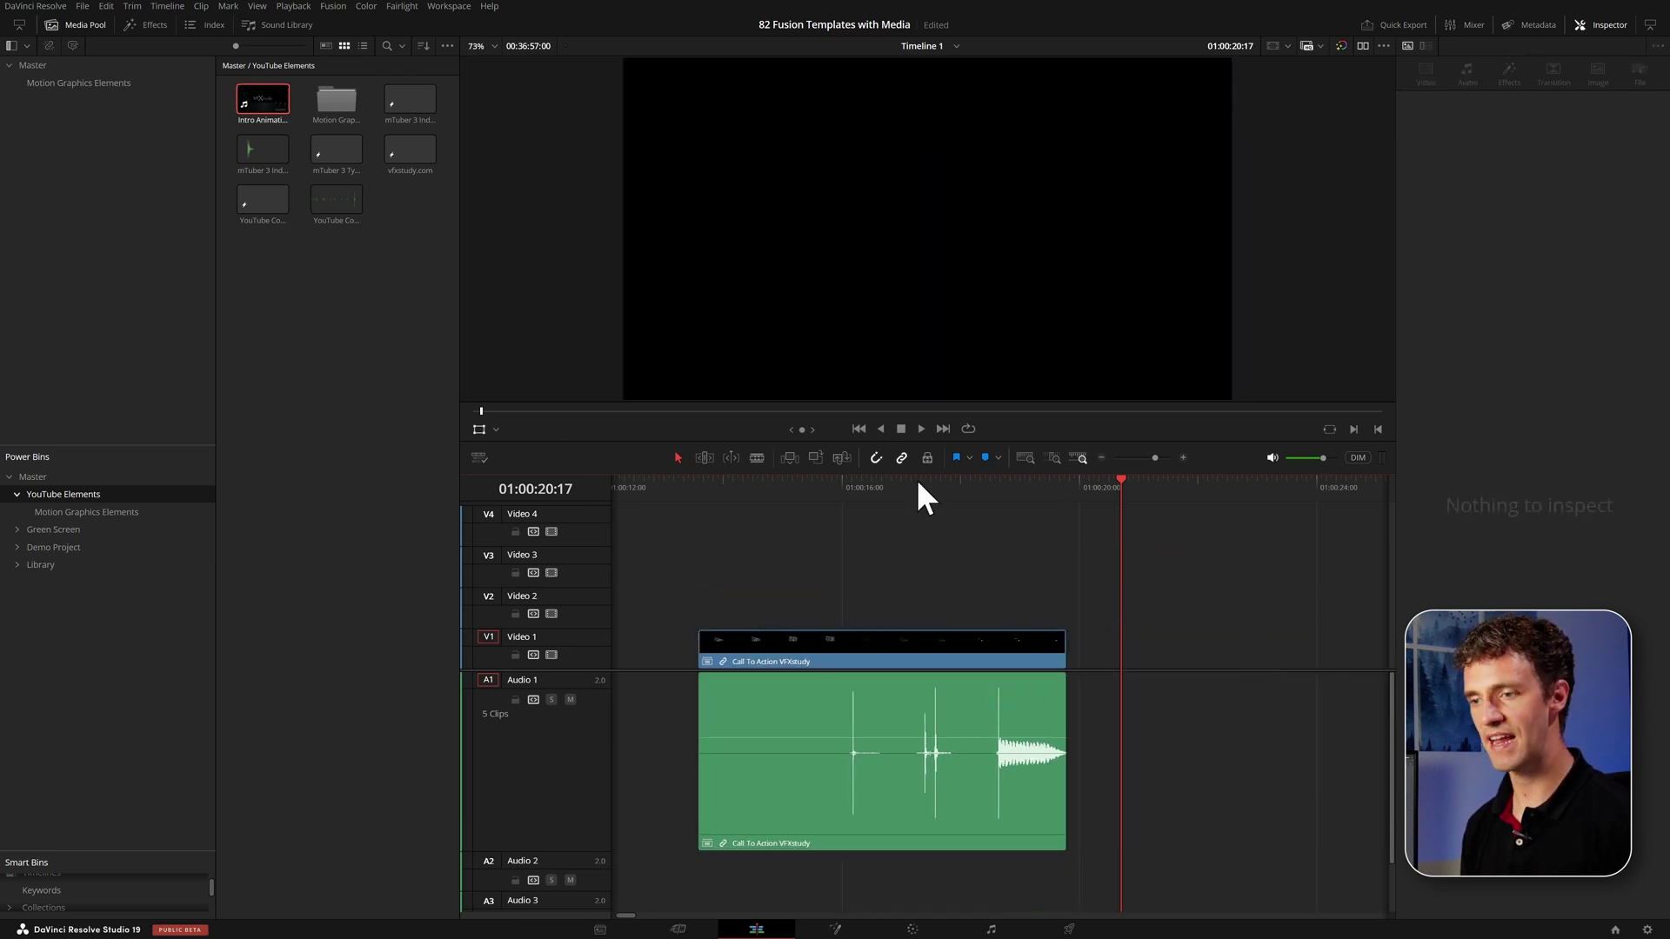
pyautogui.click(919, 485)
pyautogui.rightClick(925, 646)
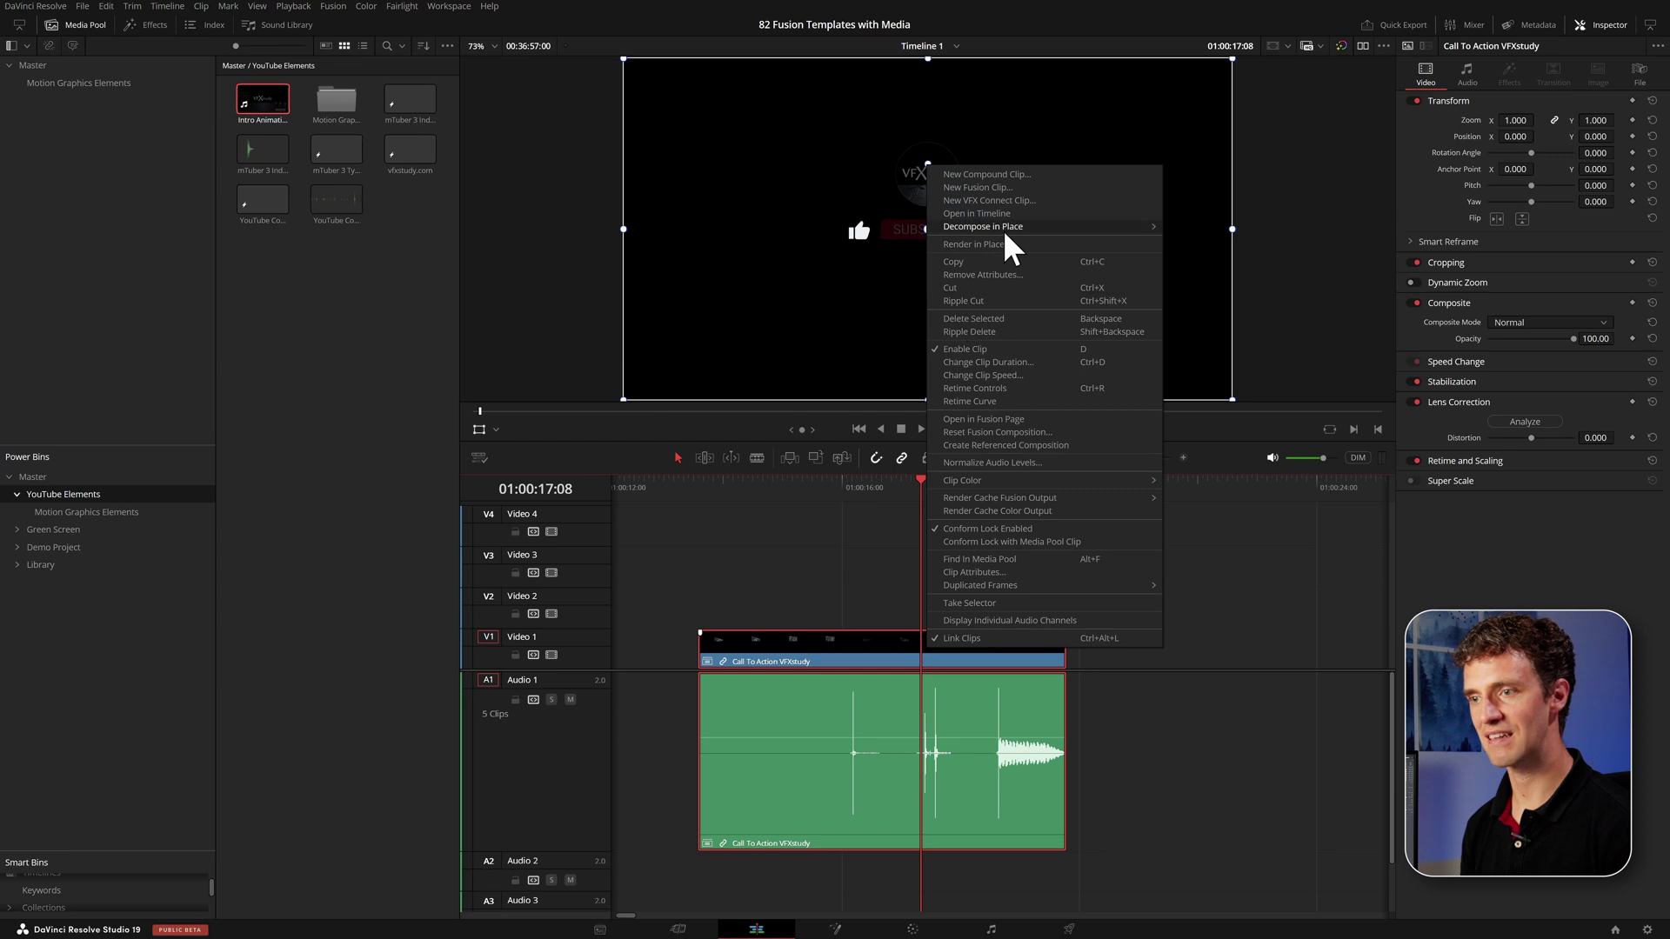
pyautogui.moveTo(1004, 230)
pyautogui.click(1229, 225)
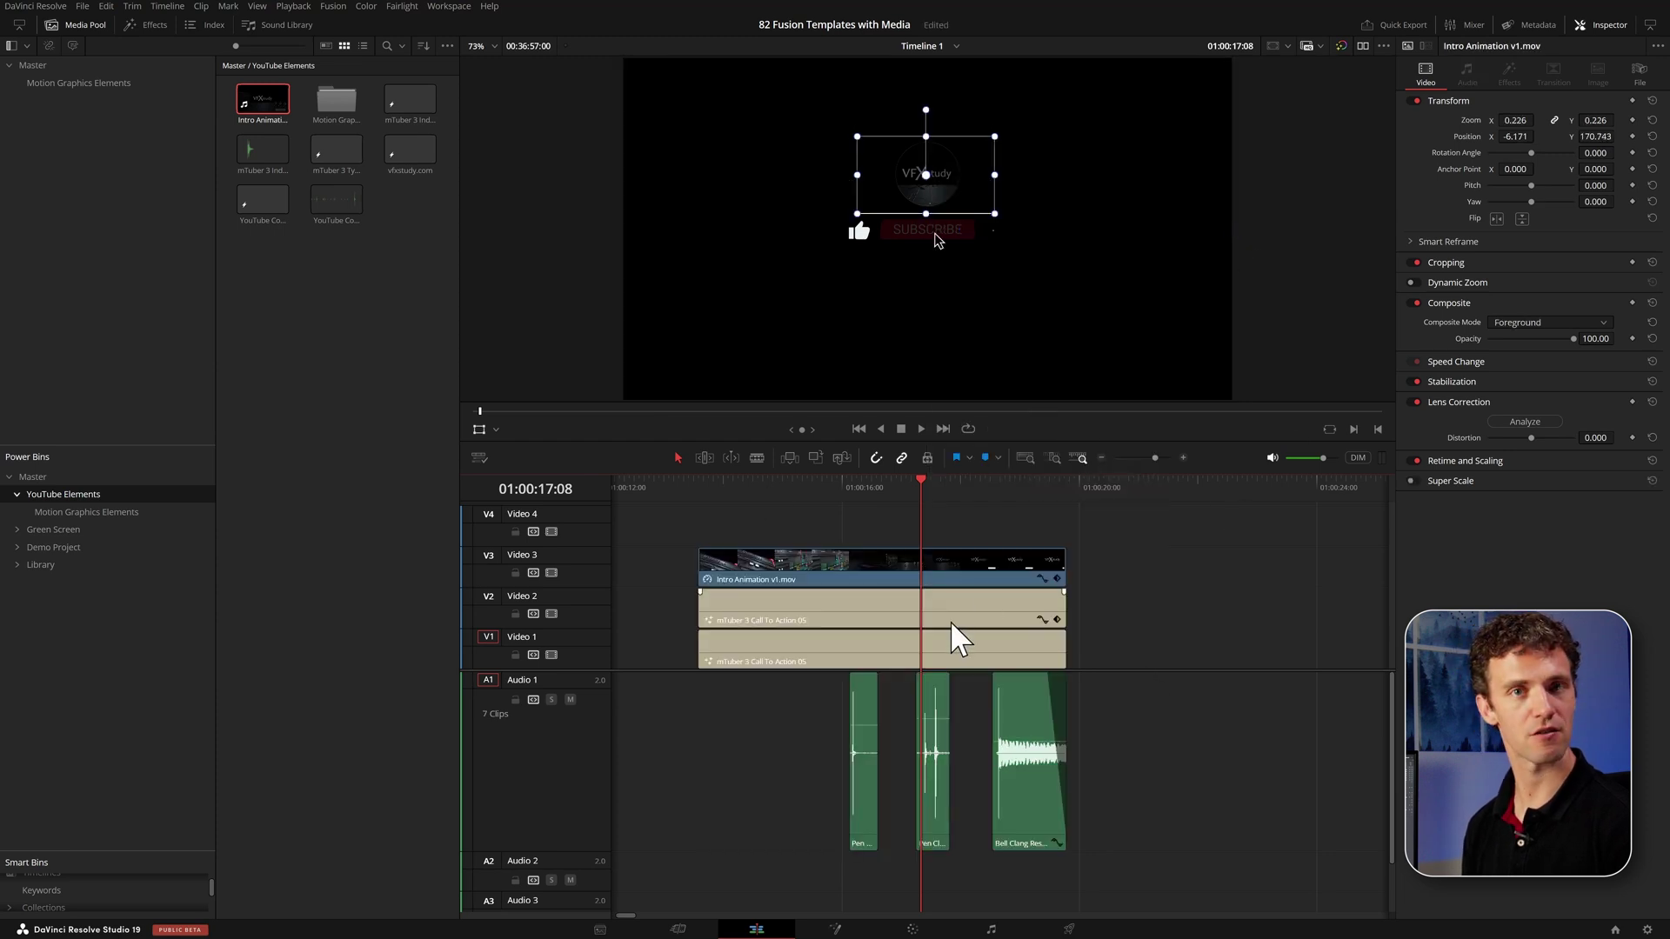
# Undo the decompose and add the compound clip to the Motion Graphics Elements bin.
pyautogui.hotkey('ctrl', 'z')
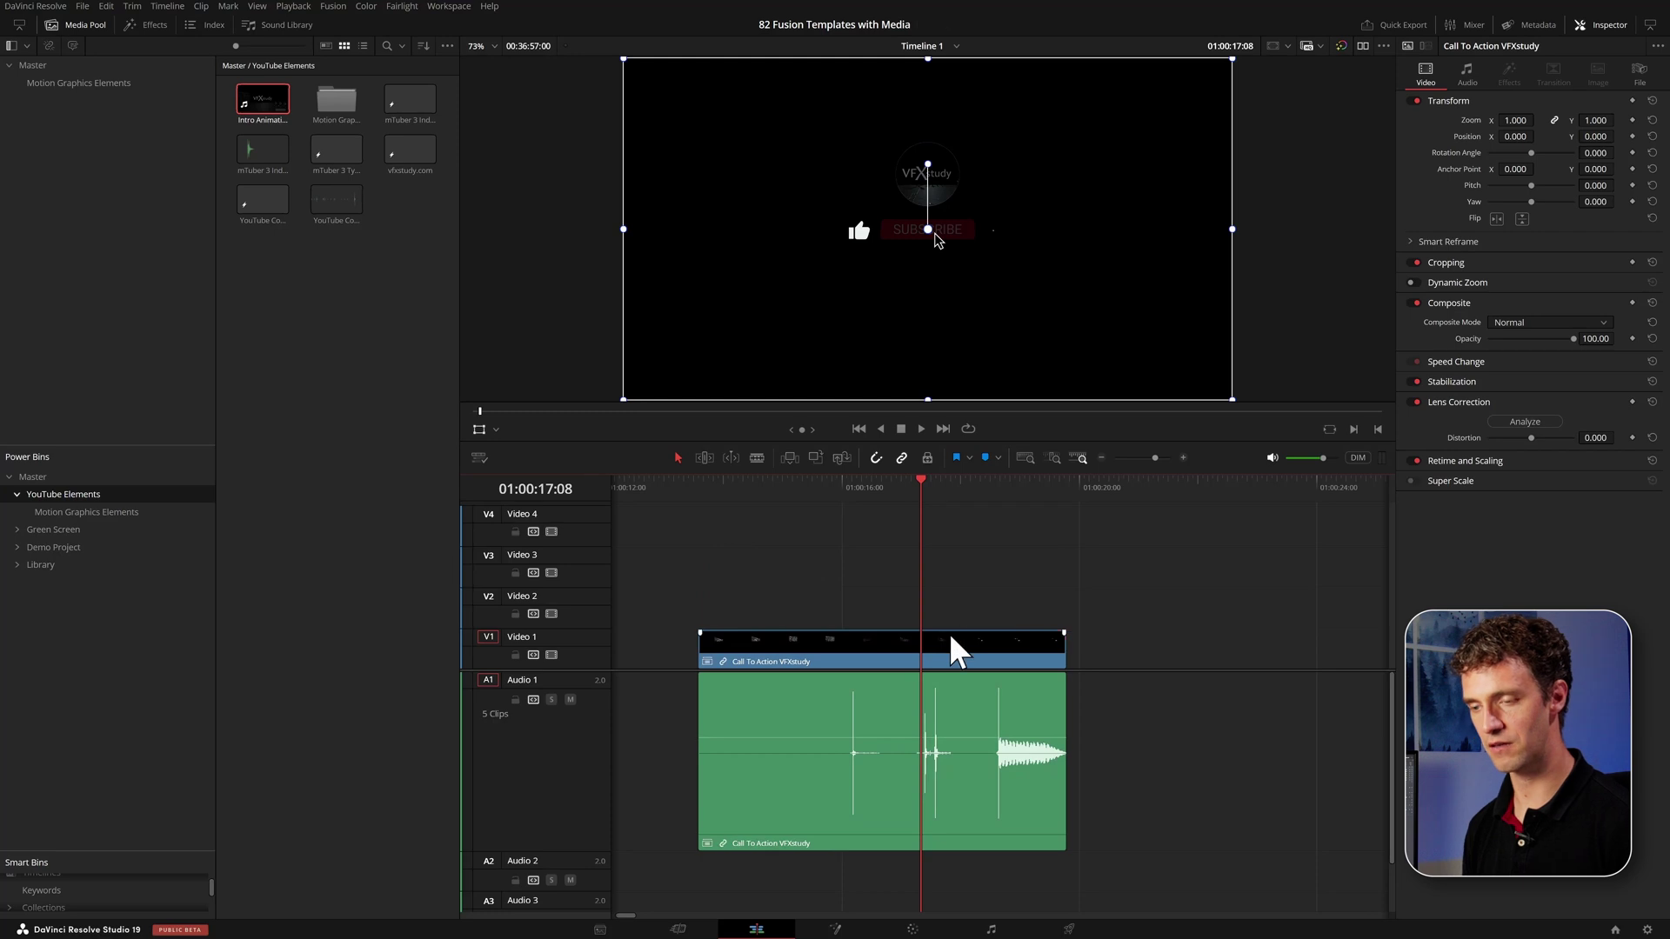
pyautogui.click(951, 638)
pyautogui.click(77, 83)
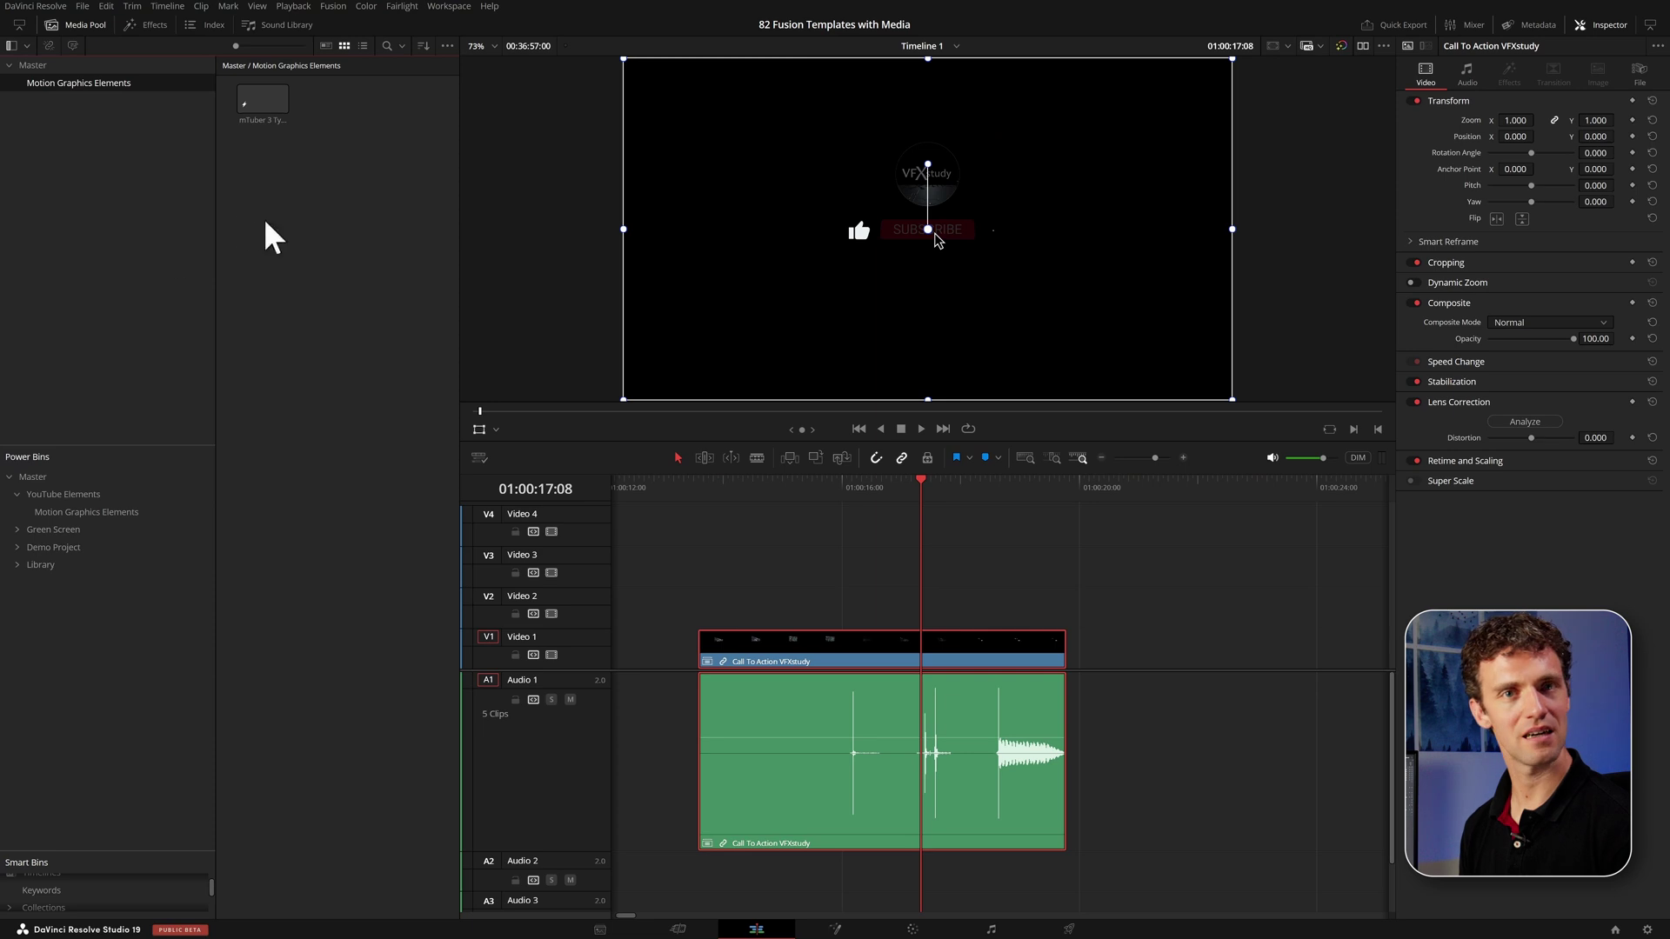
pyautogui.moveTo(806, 651); pyautogui.dragTo(305, 183)
# Try placing the Call To Action clip in a power bin, then open it in the source viewer.
pyautogui.click(308, 213)
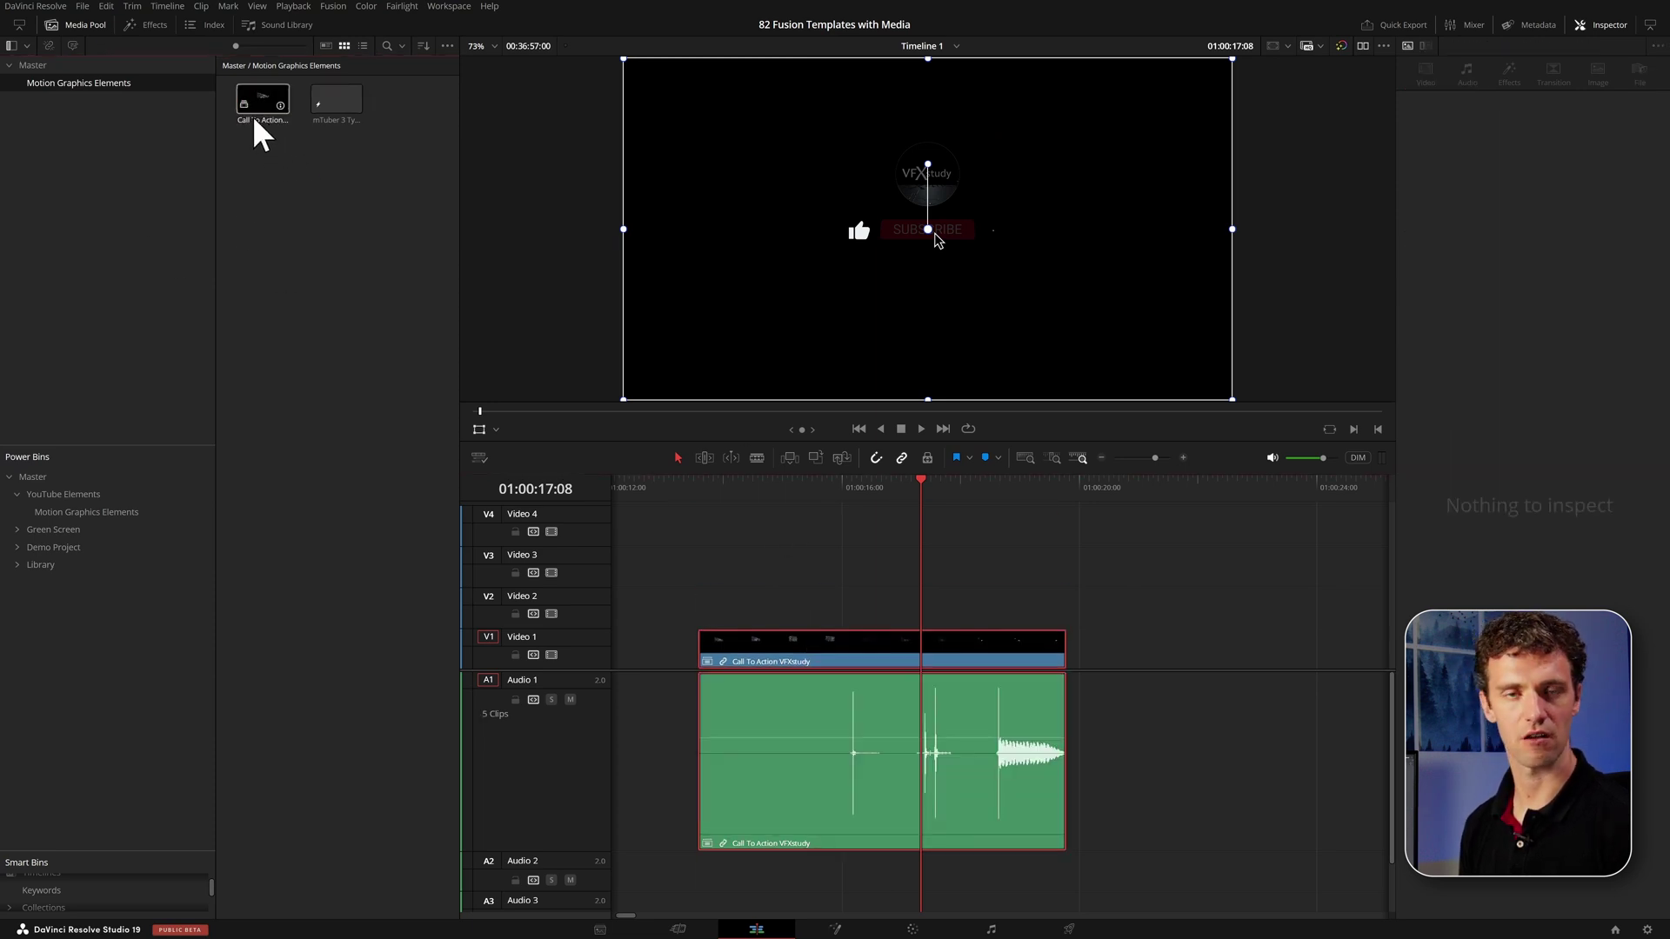
pyautogui.click(30, 64)
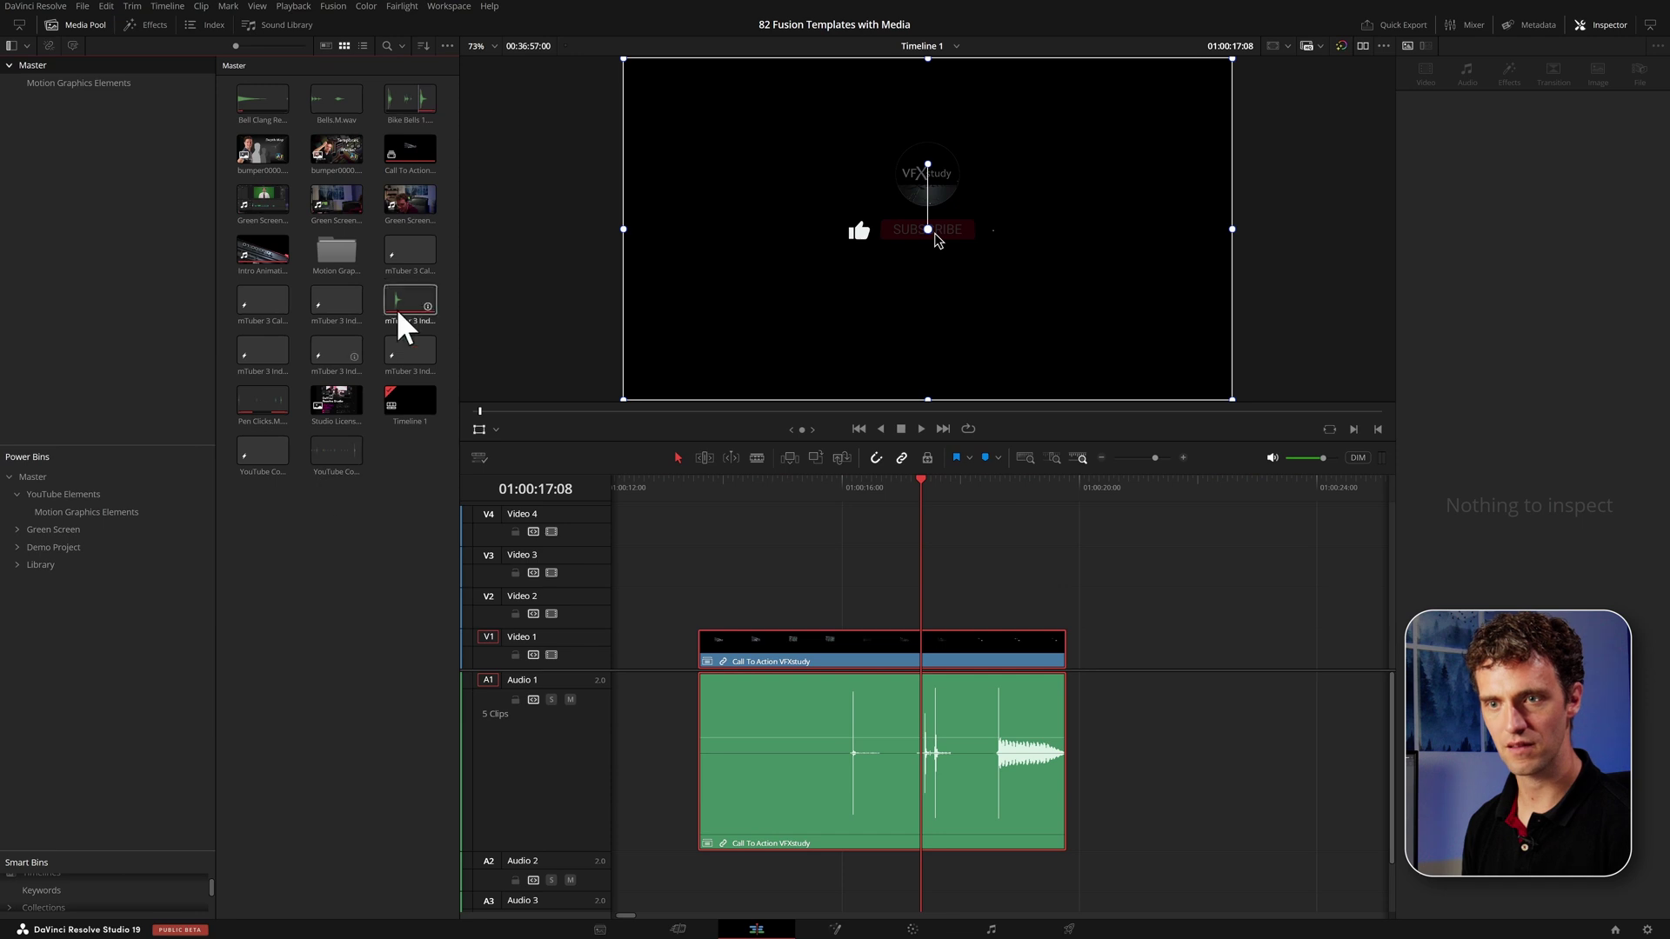
pyautogui.click(71, 84)
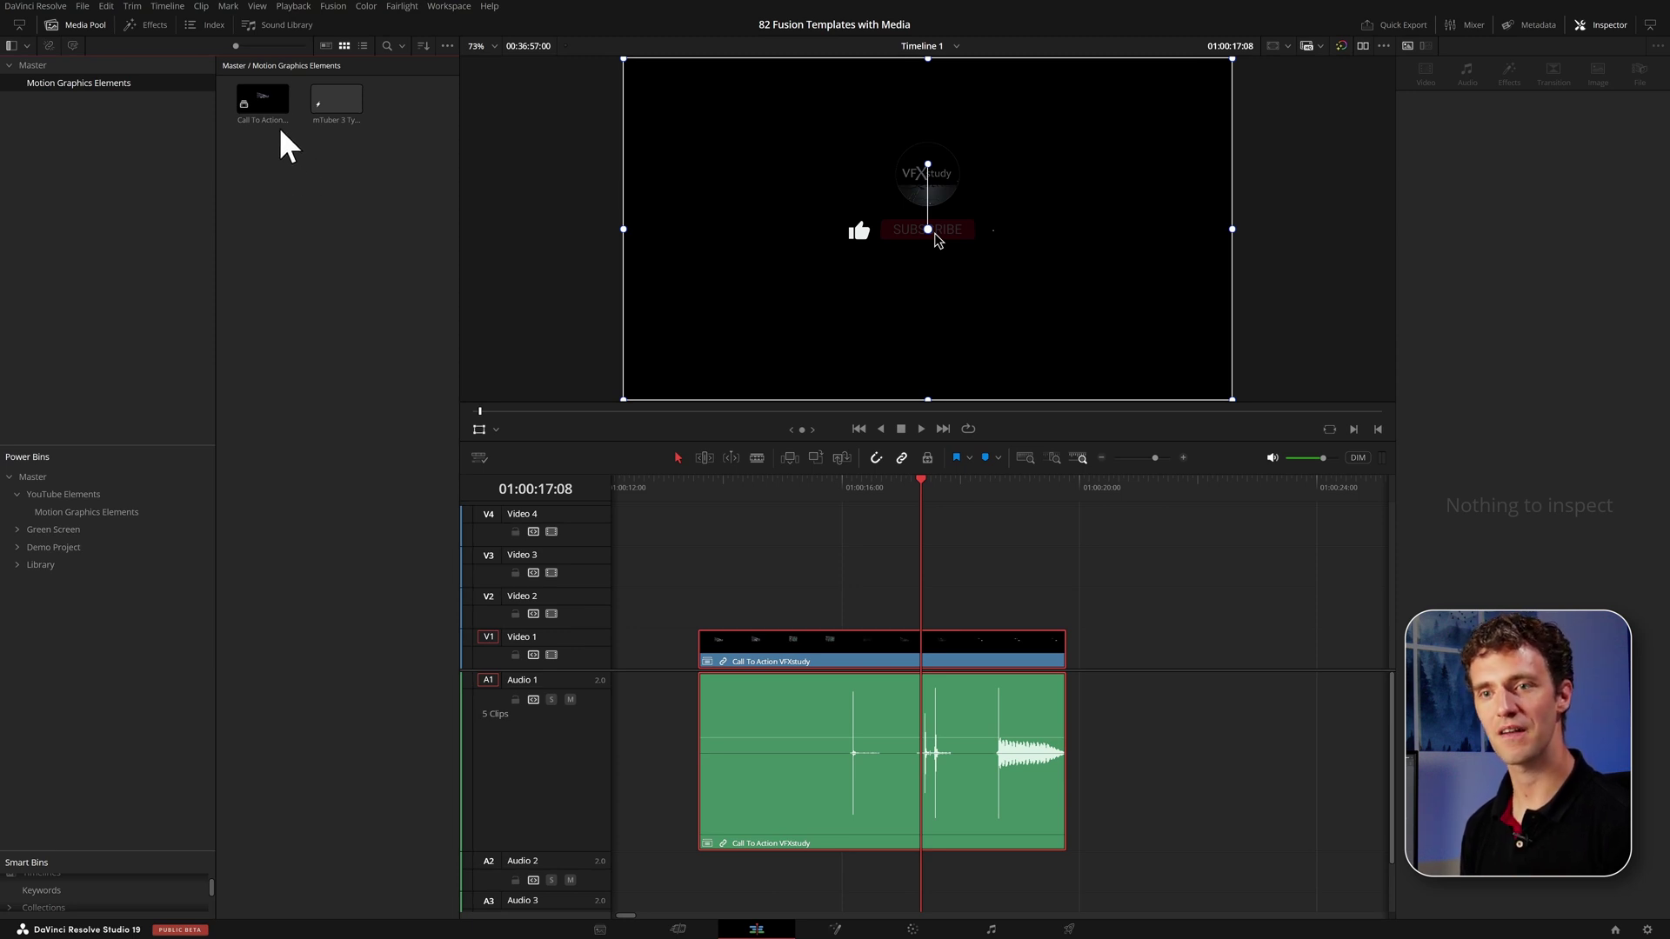
pyautogui.moveTo(261, 90); pyautogui.dragTo(106, 493)
pyautogui.doubleClick(265, 89)
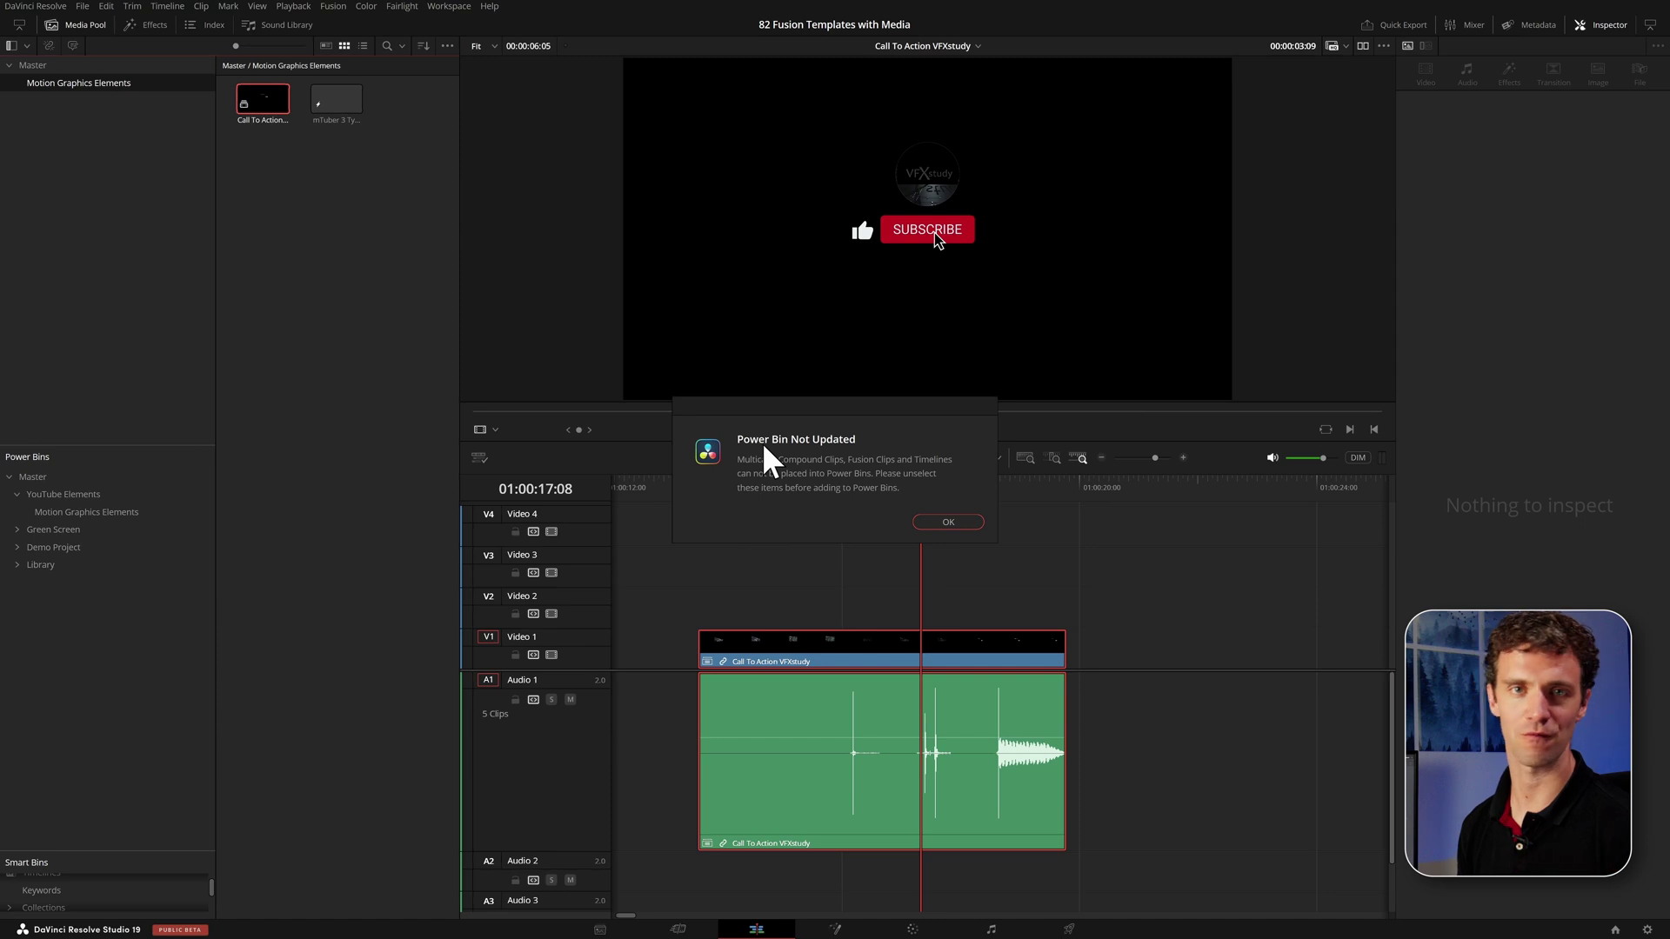
# Dismiss the Power Bin warning and export the bin as Motion Graphics Elements.drb into Template Bins.
pyautogui.click(948, 523)
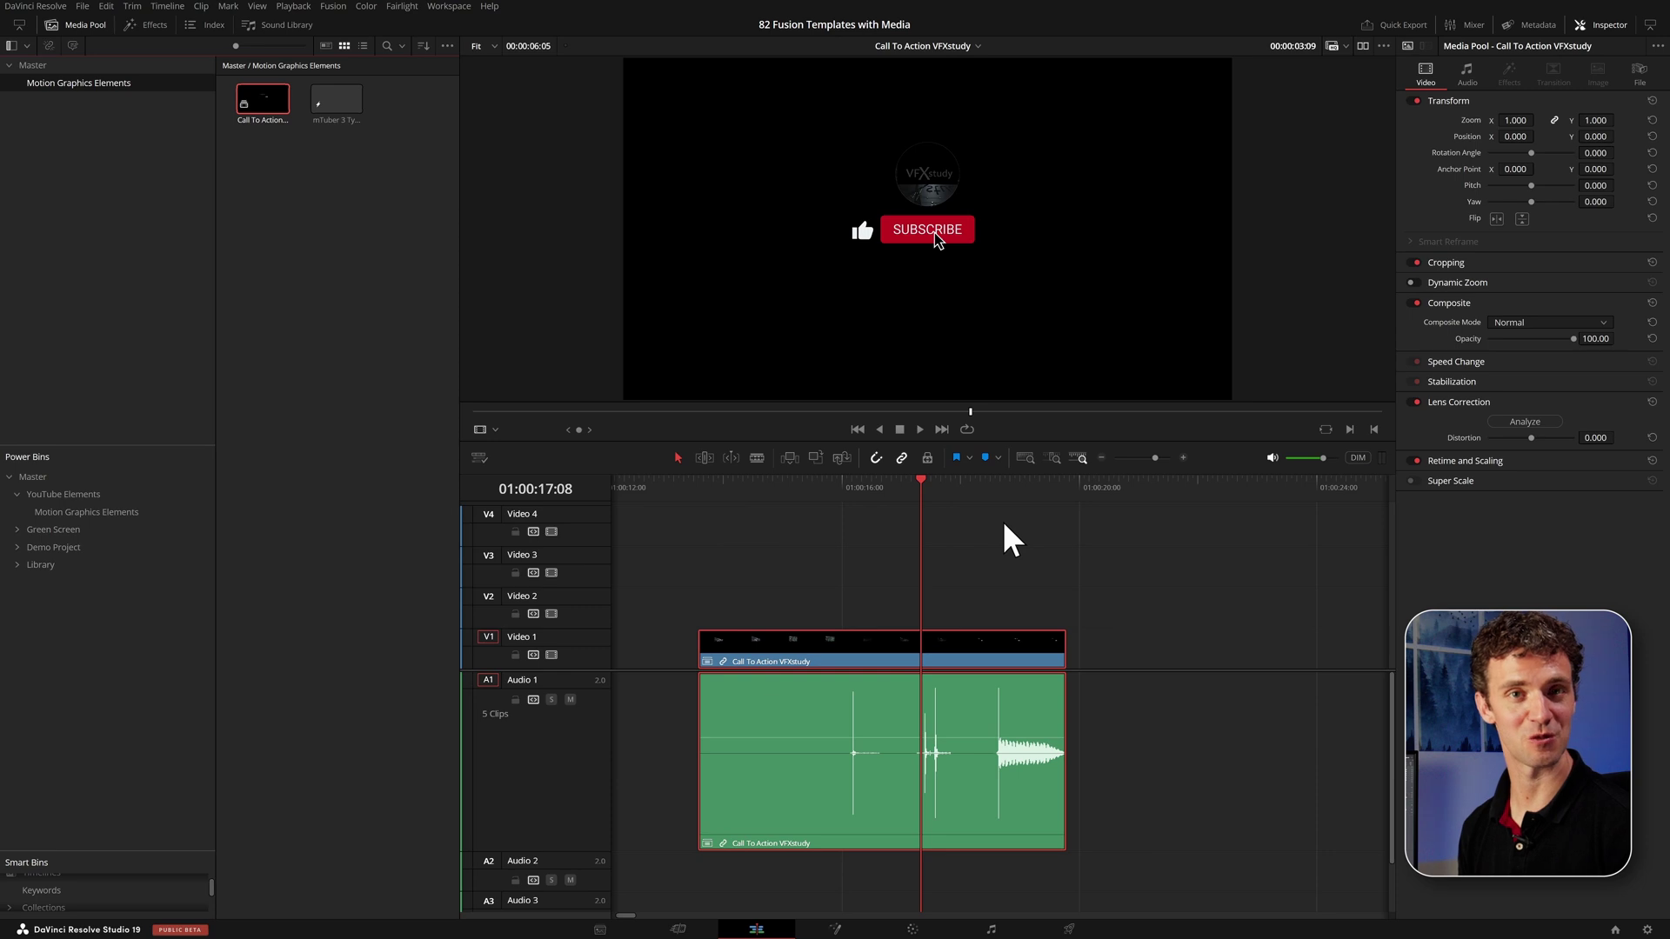
pyautogui.click(433, 302)
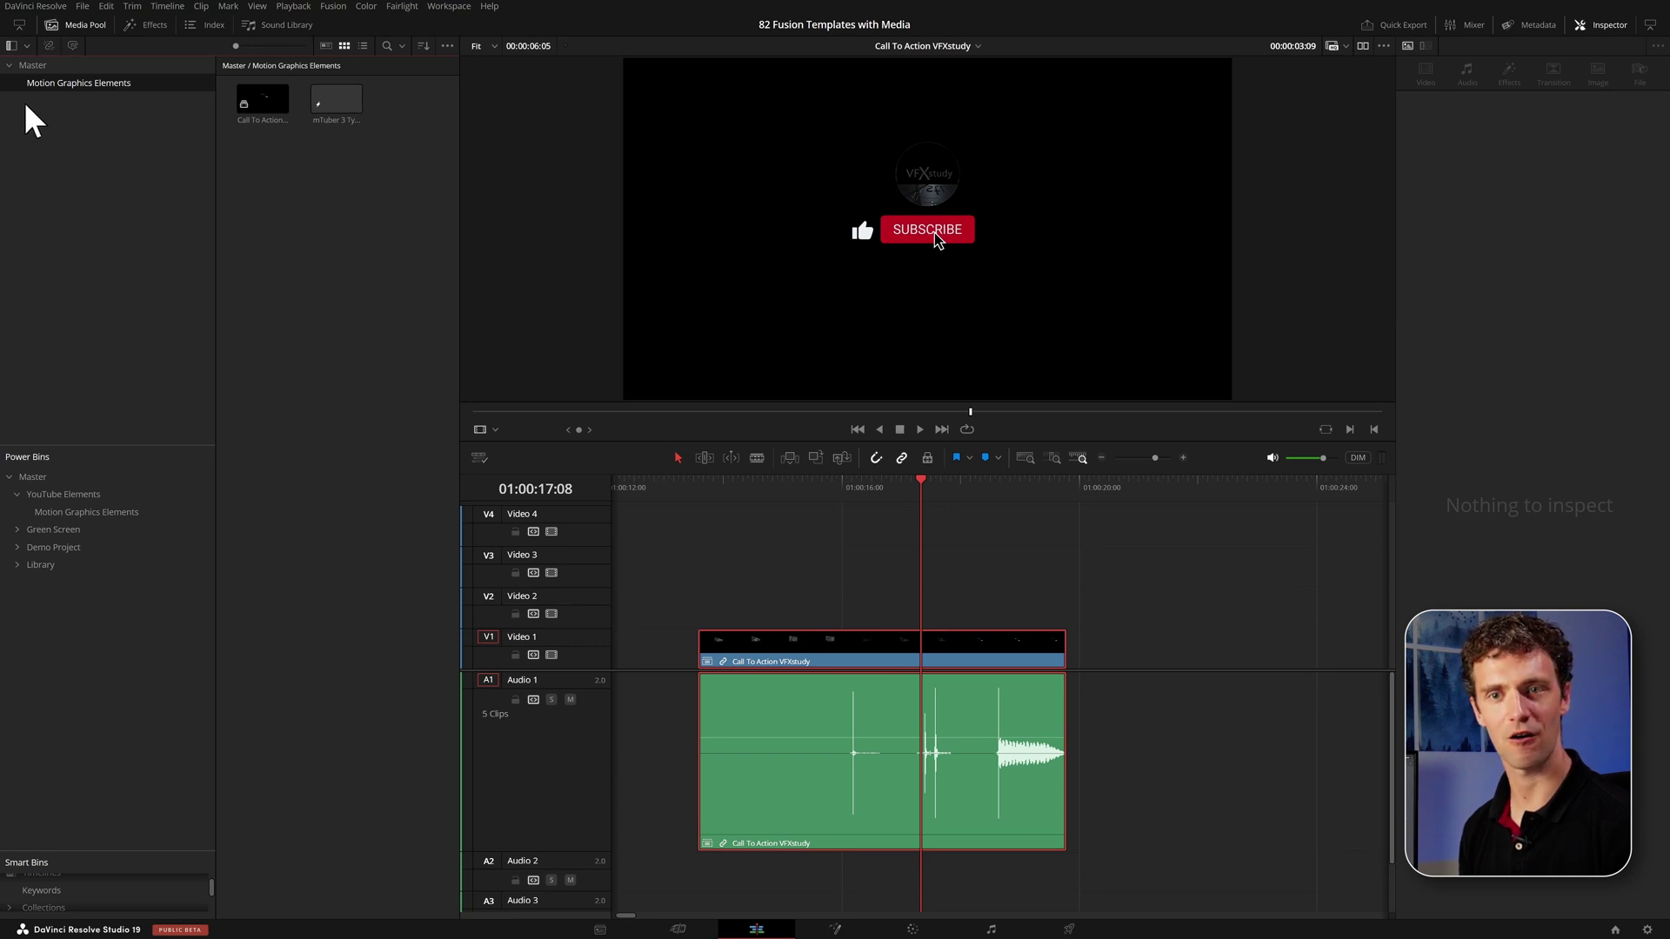
pyautogui.rightClick(111, 82)
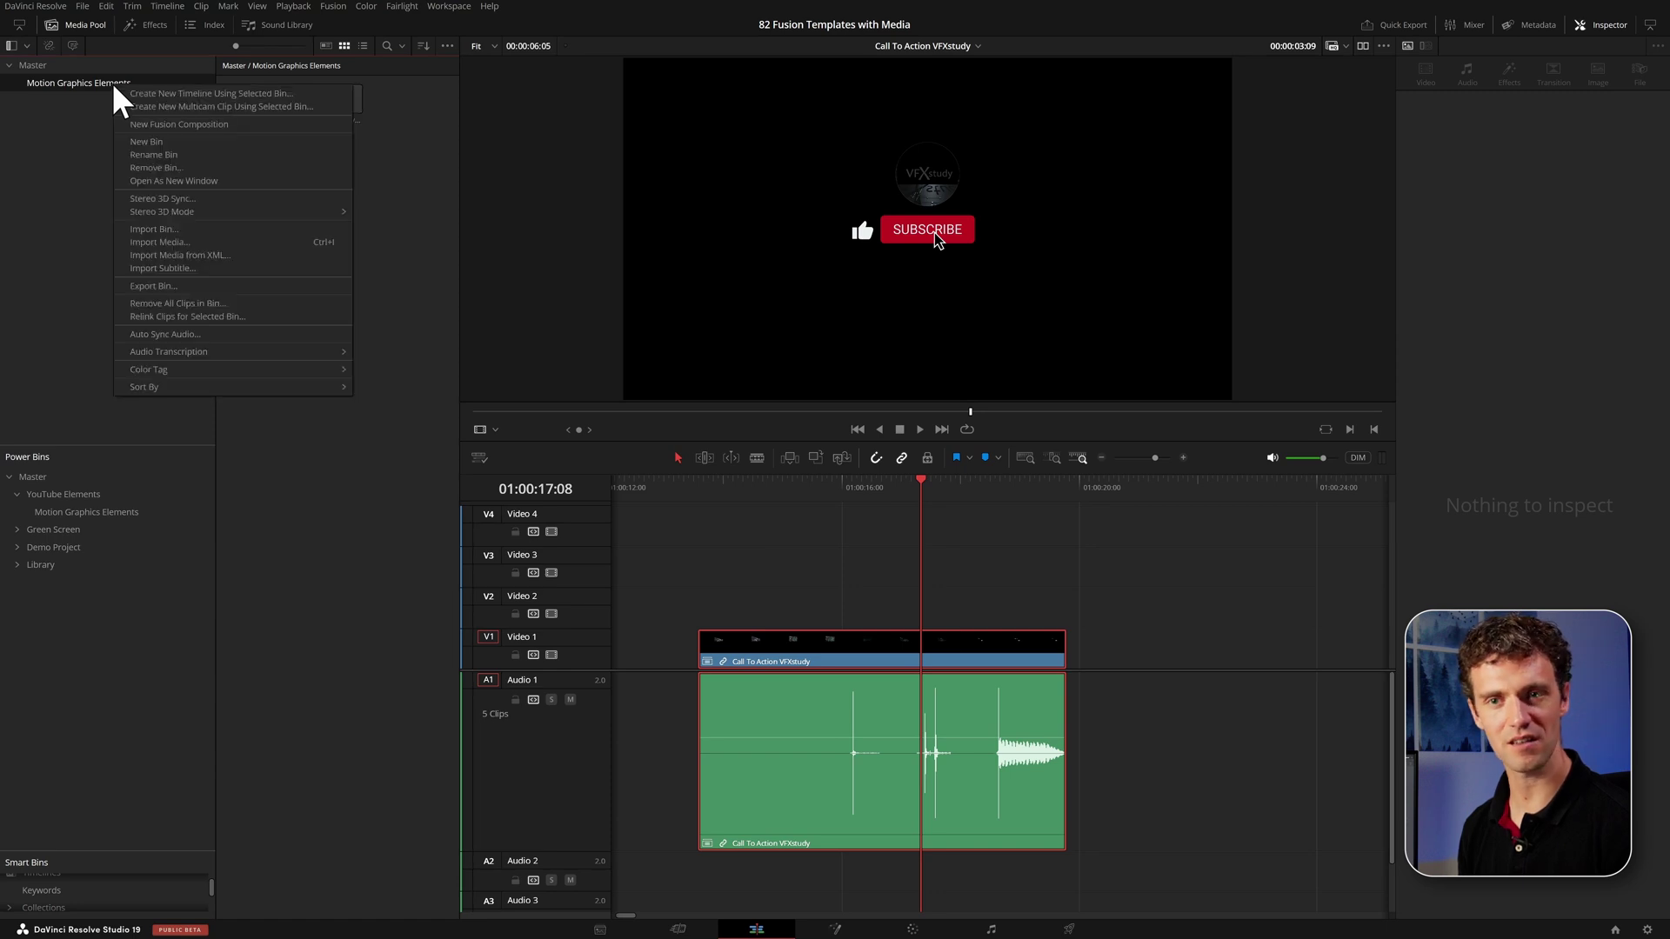
pyautogui.click(202, 285)
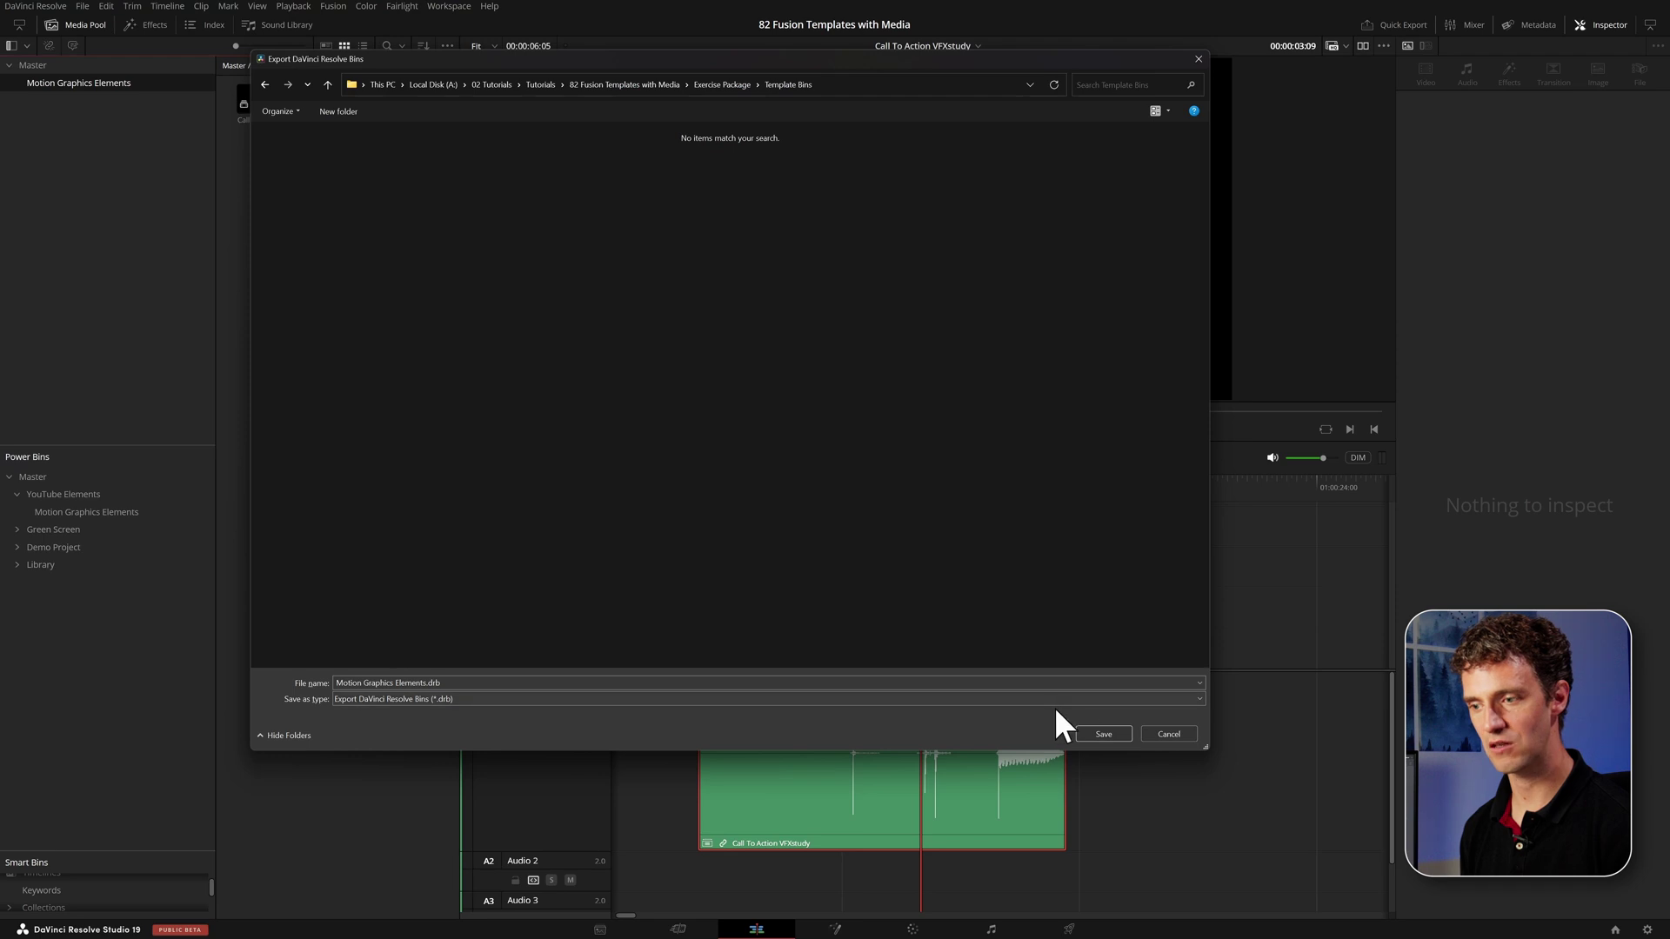
pyautogui.click(1103, 734)
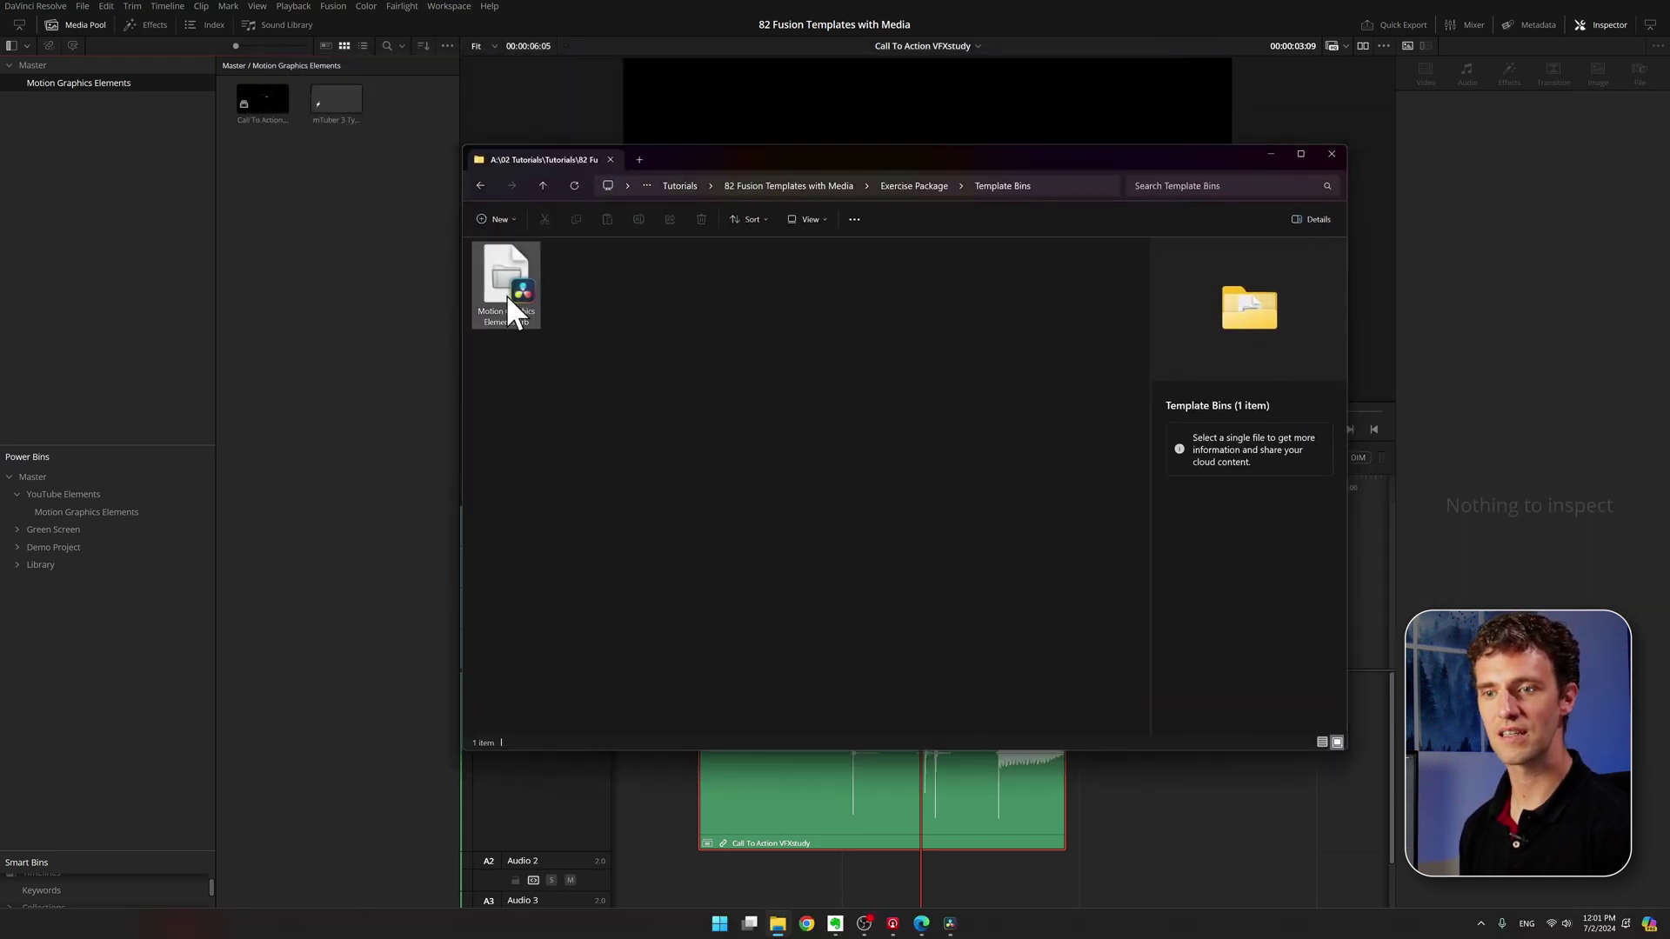
# Import Motion Graphics Elements.drb from the Template Bins folder into the new project.
pyautogui.click(507, 294)
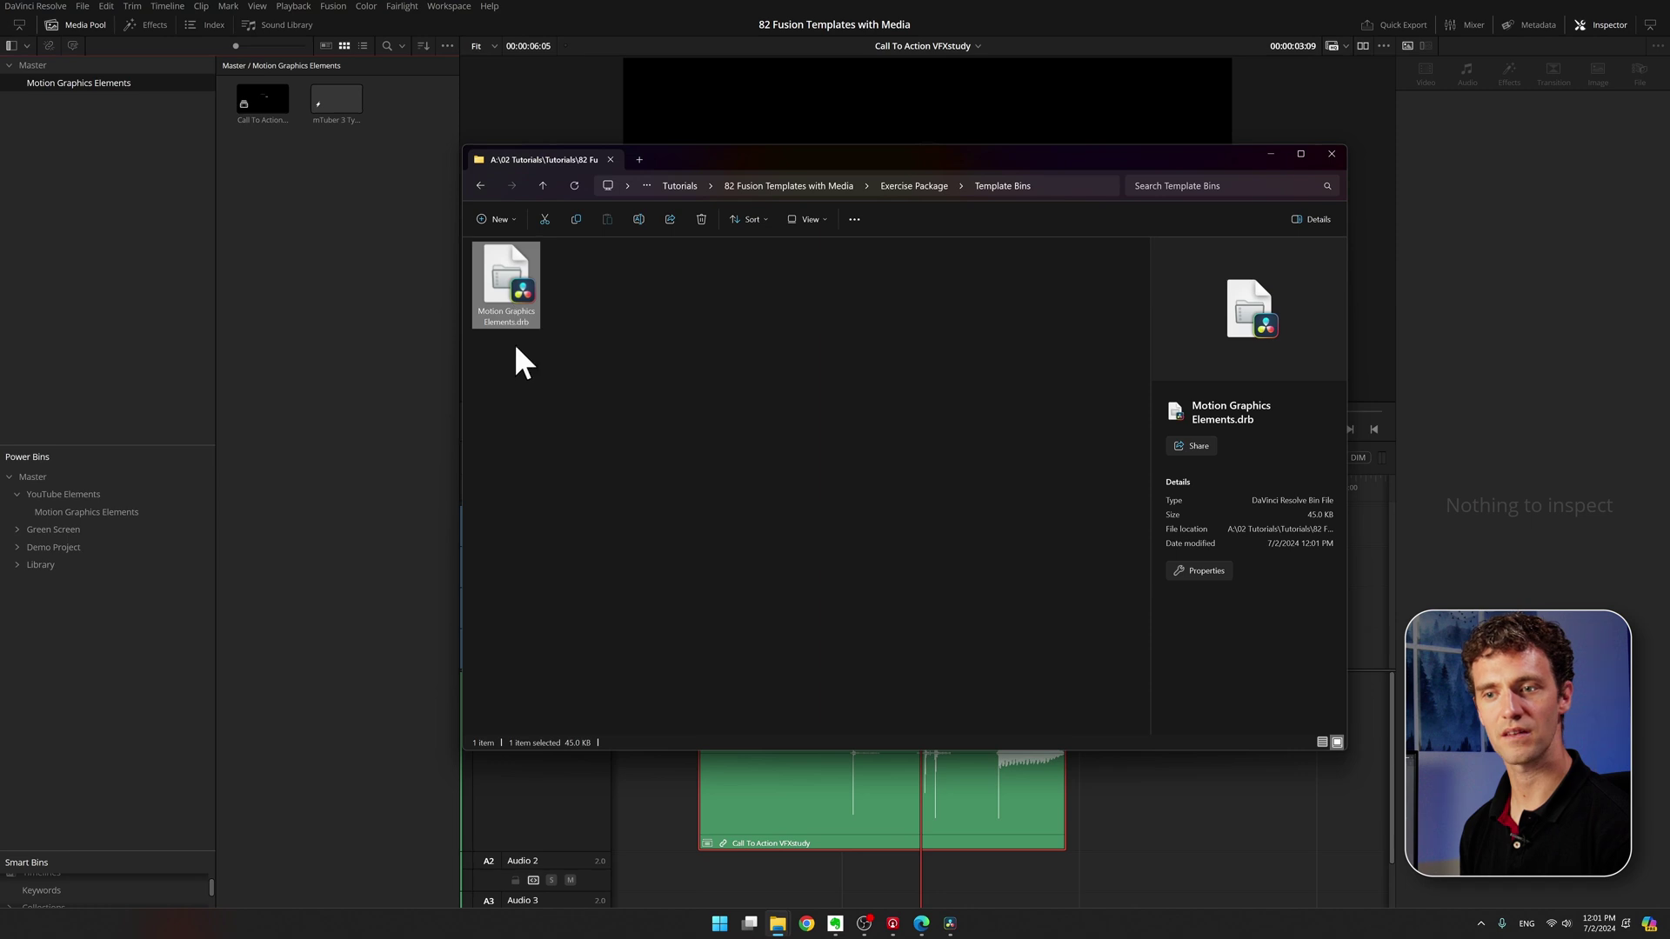
pyautogui.click(640, 348)
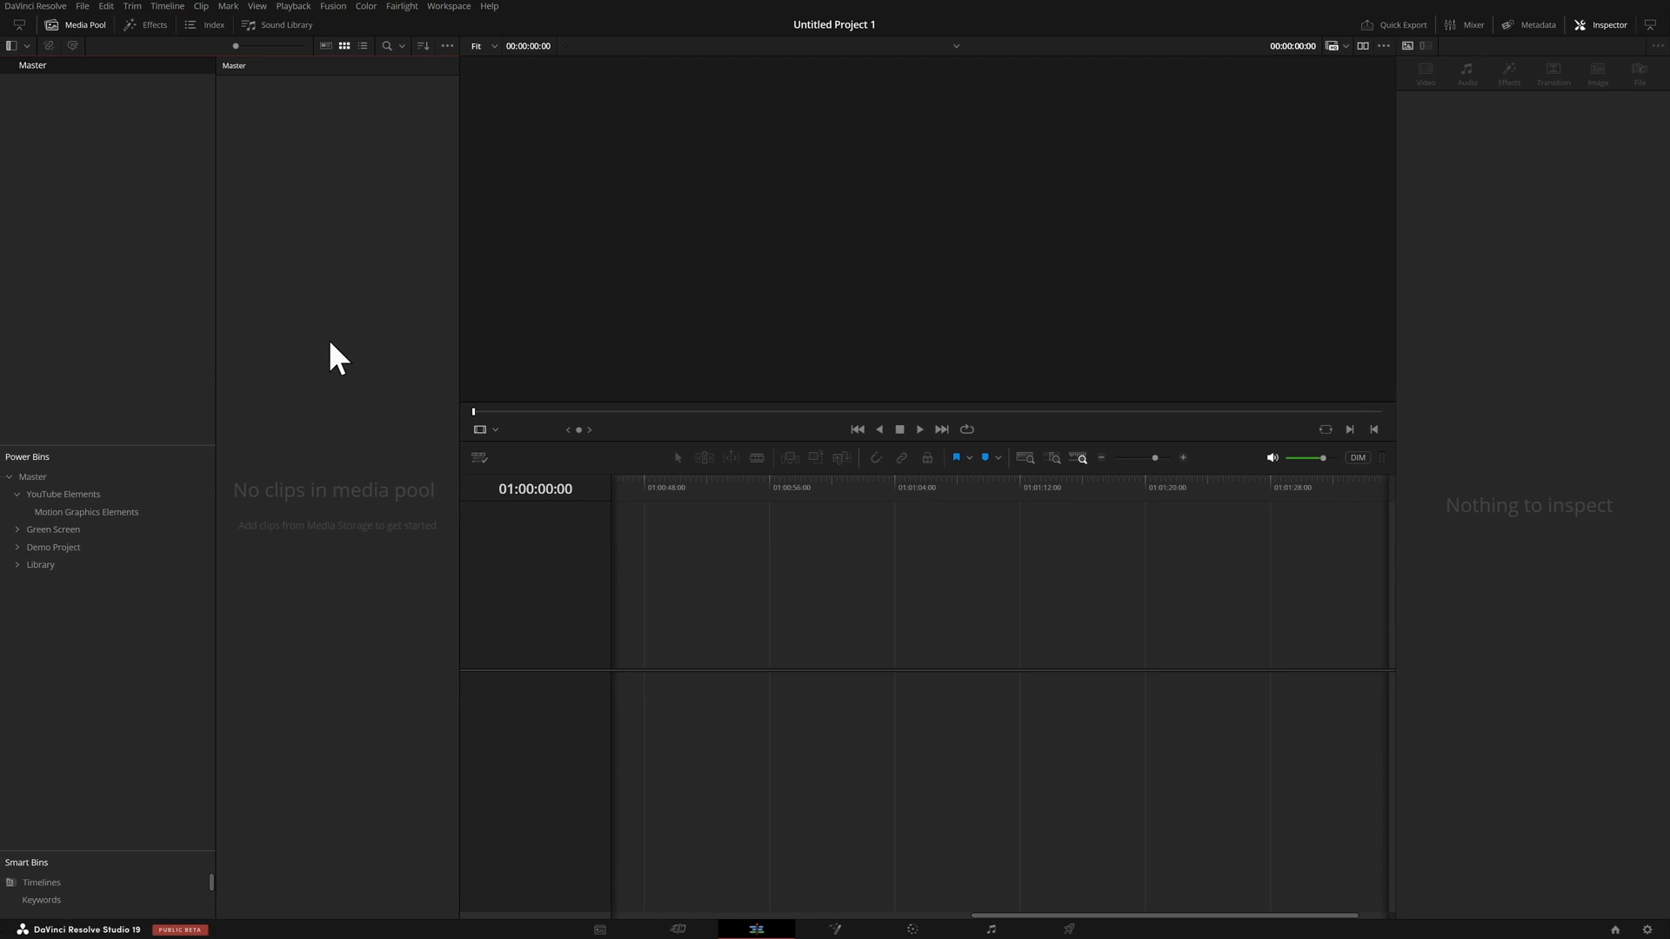
pyautogui.hotkey('alt', 'Tab')
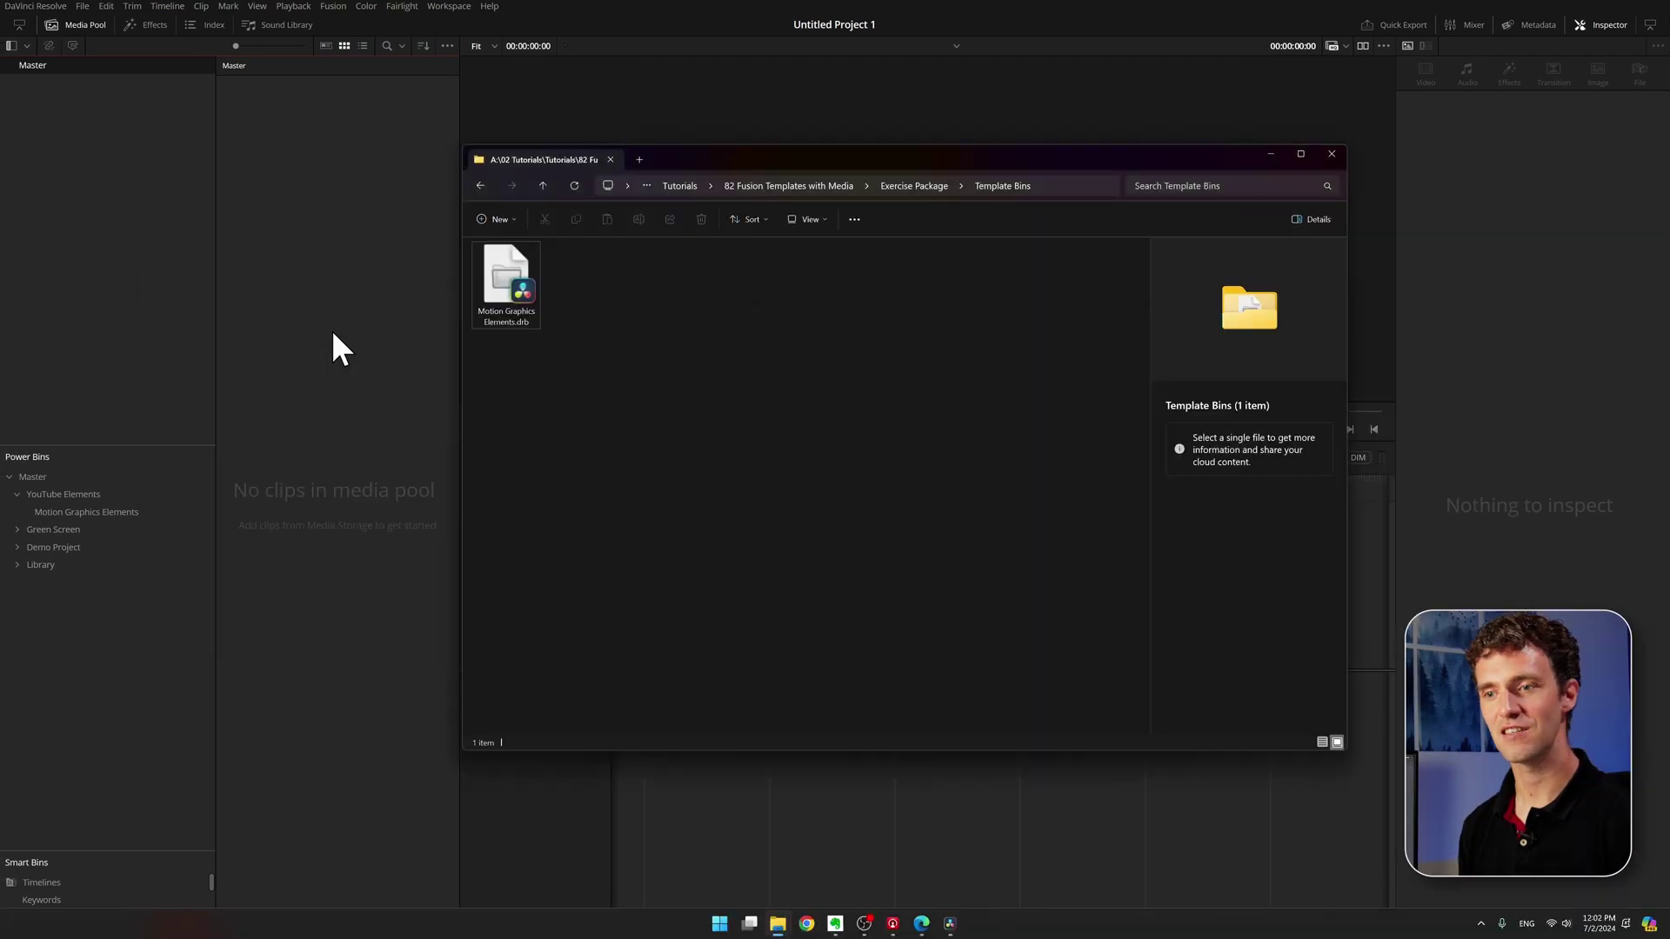
pyautogui.doubleClick(524, 283)
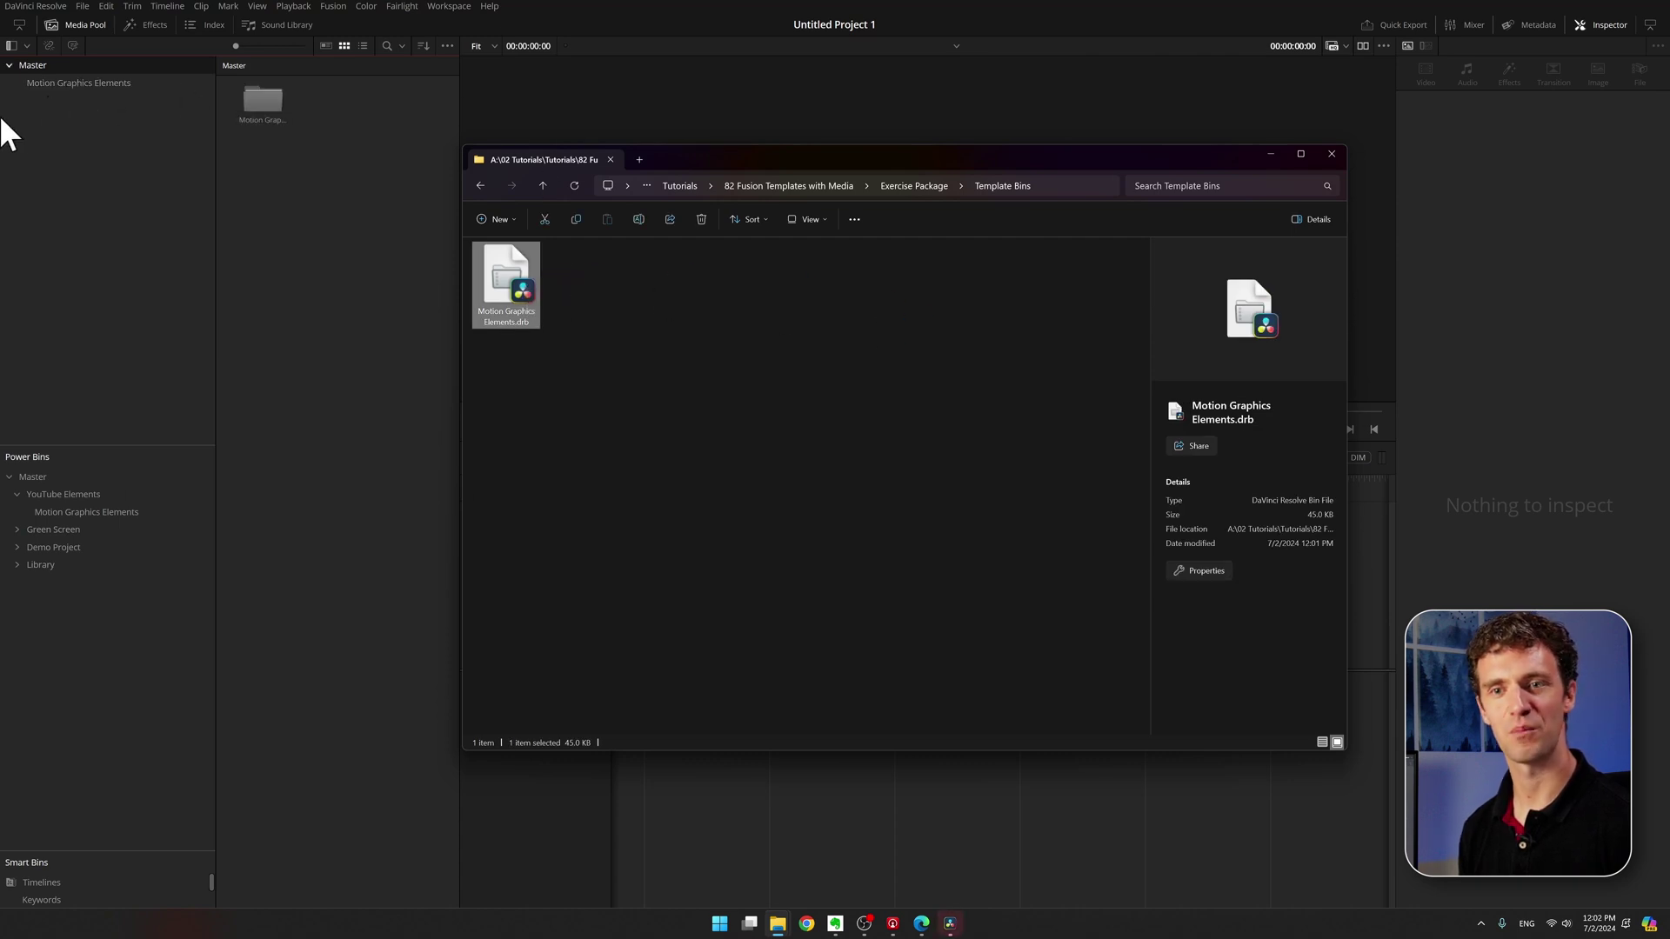
pyautogui.click(102, 139)
# Place the Call To Action VFXstudy clip from the imported bin on track V1 of Timeline 1.
pyautogui.click(95, 85)
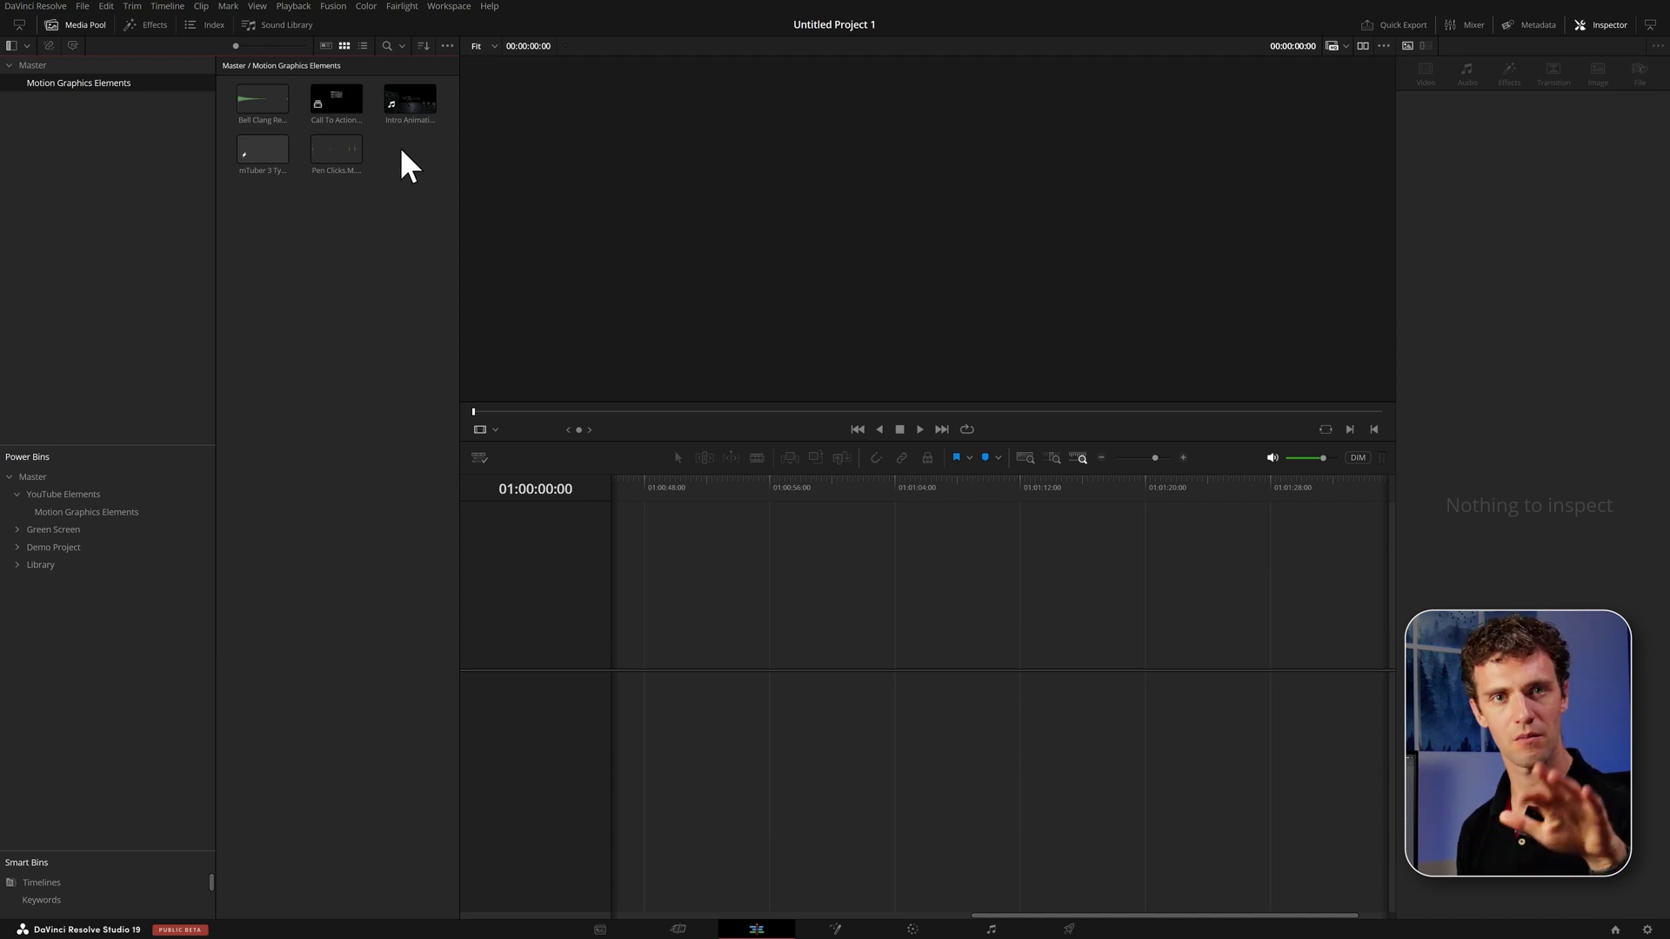
pyautogui.moveTo(352, 101); pyautogui.dragTo(715, 654)
pyautogui.moveTo(772, 487); pyautogui.dragTo(906, 491)
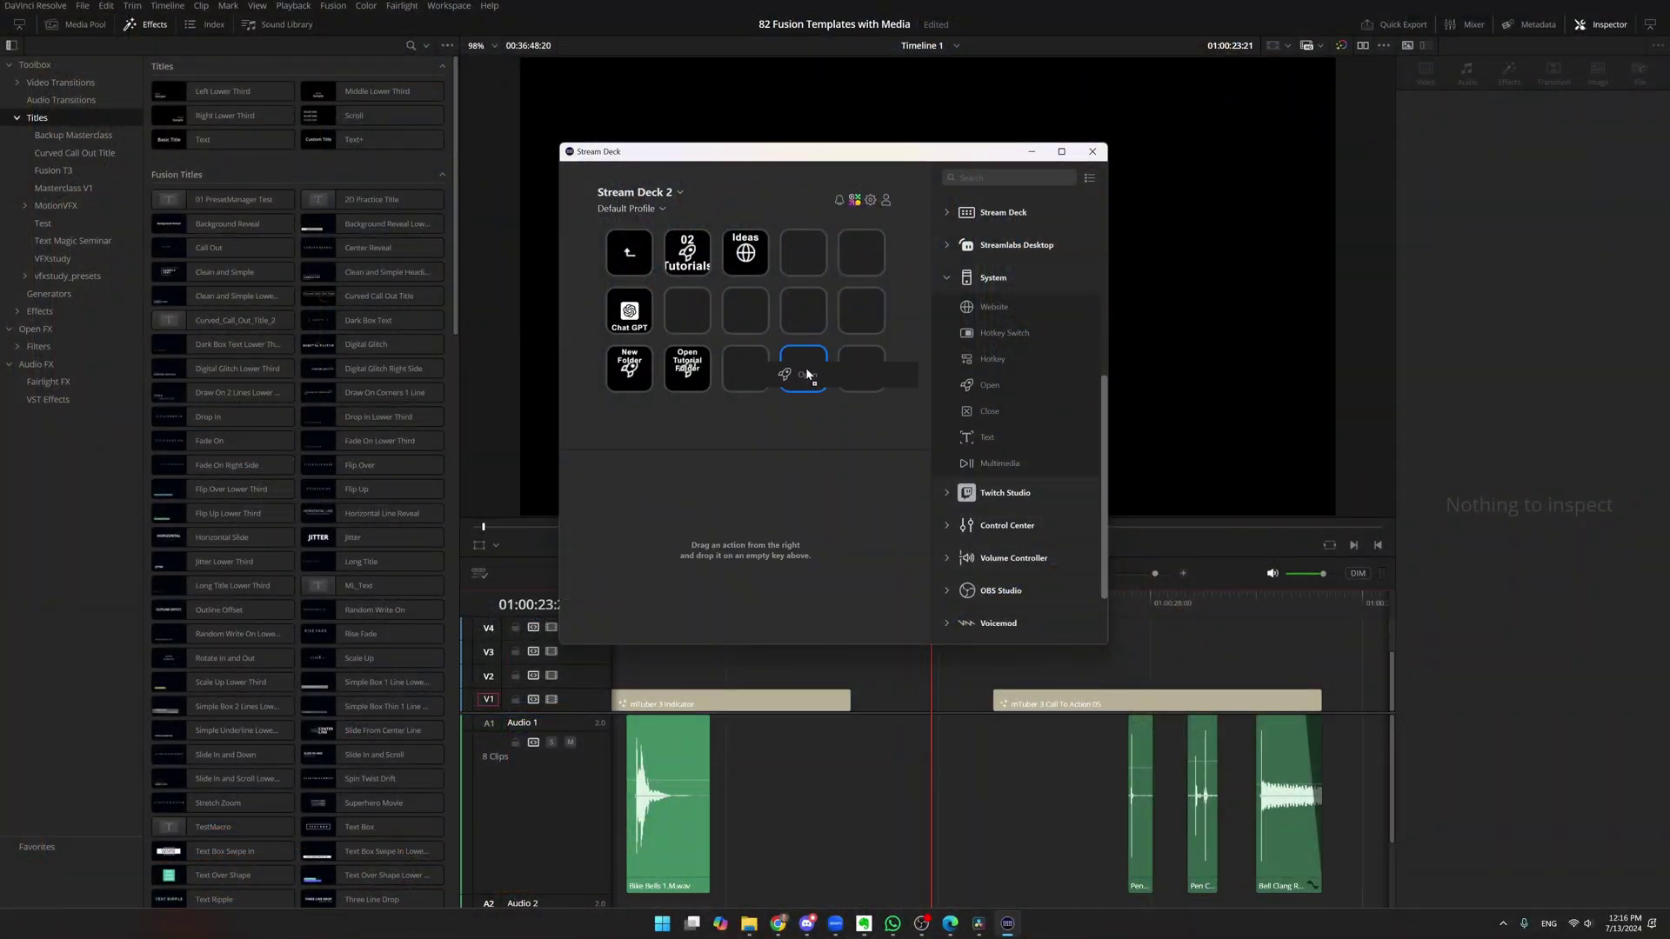
# Add a System Open action to an empty Stream Deck key and browse for the file it opens.
pyautogui.moveTo(806, 370); pyautogui.dragTo(810, 372)
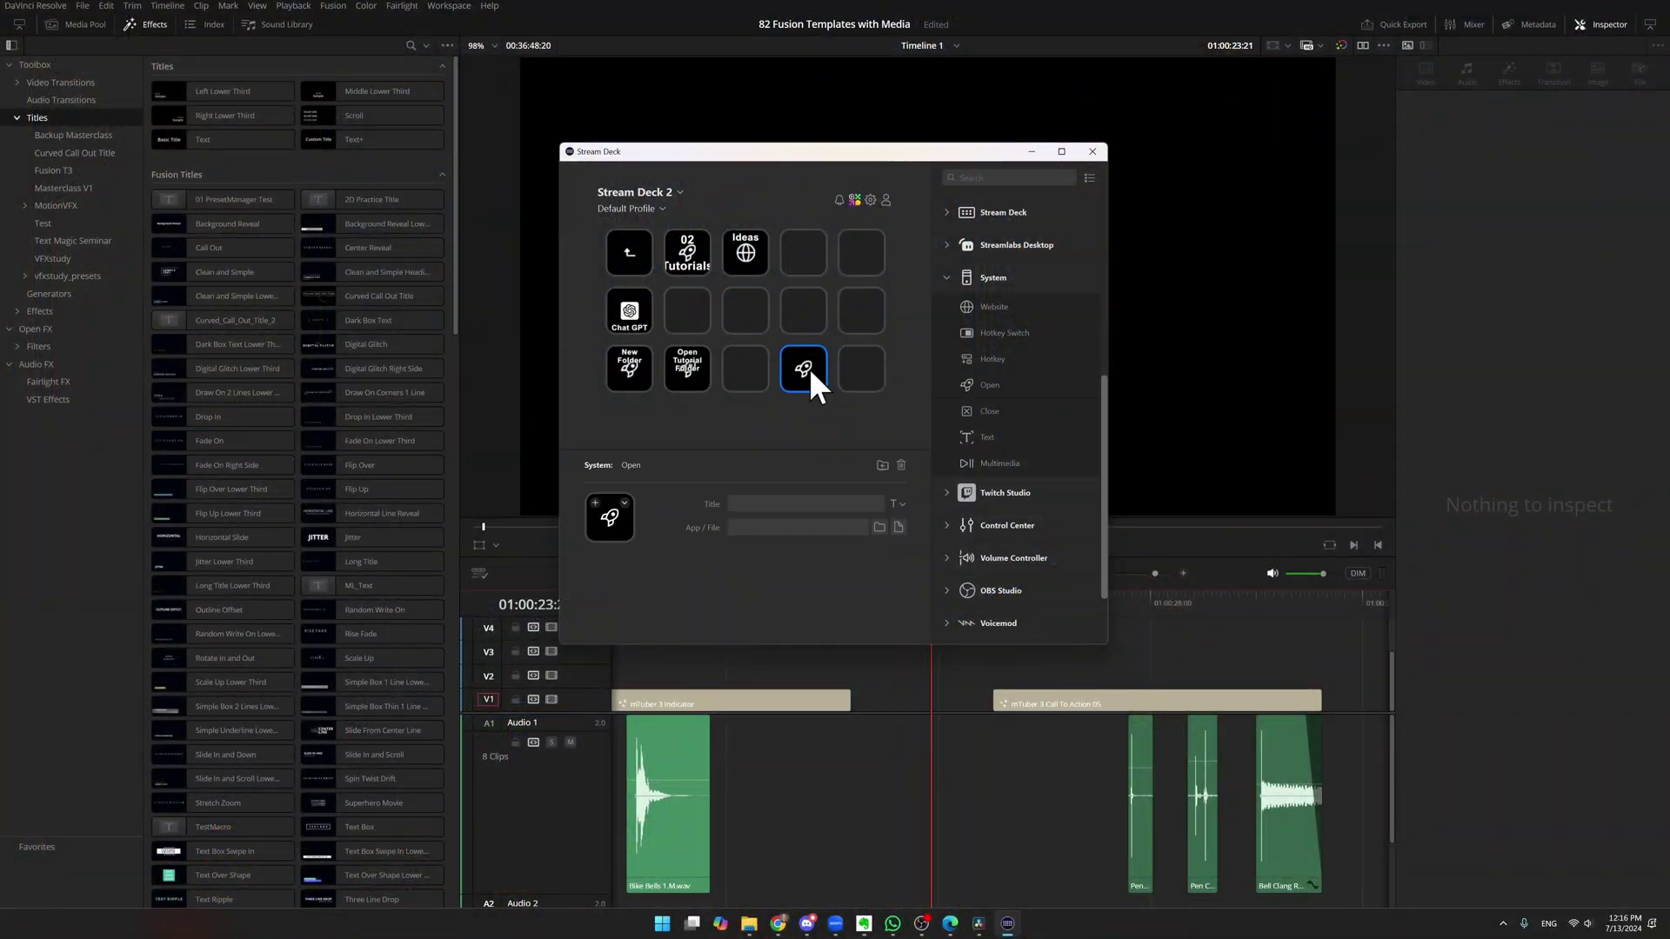
pyautogui.click(896, 525)
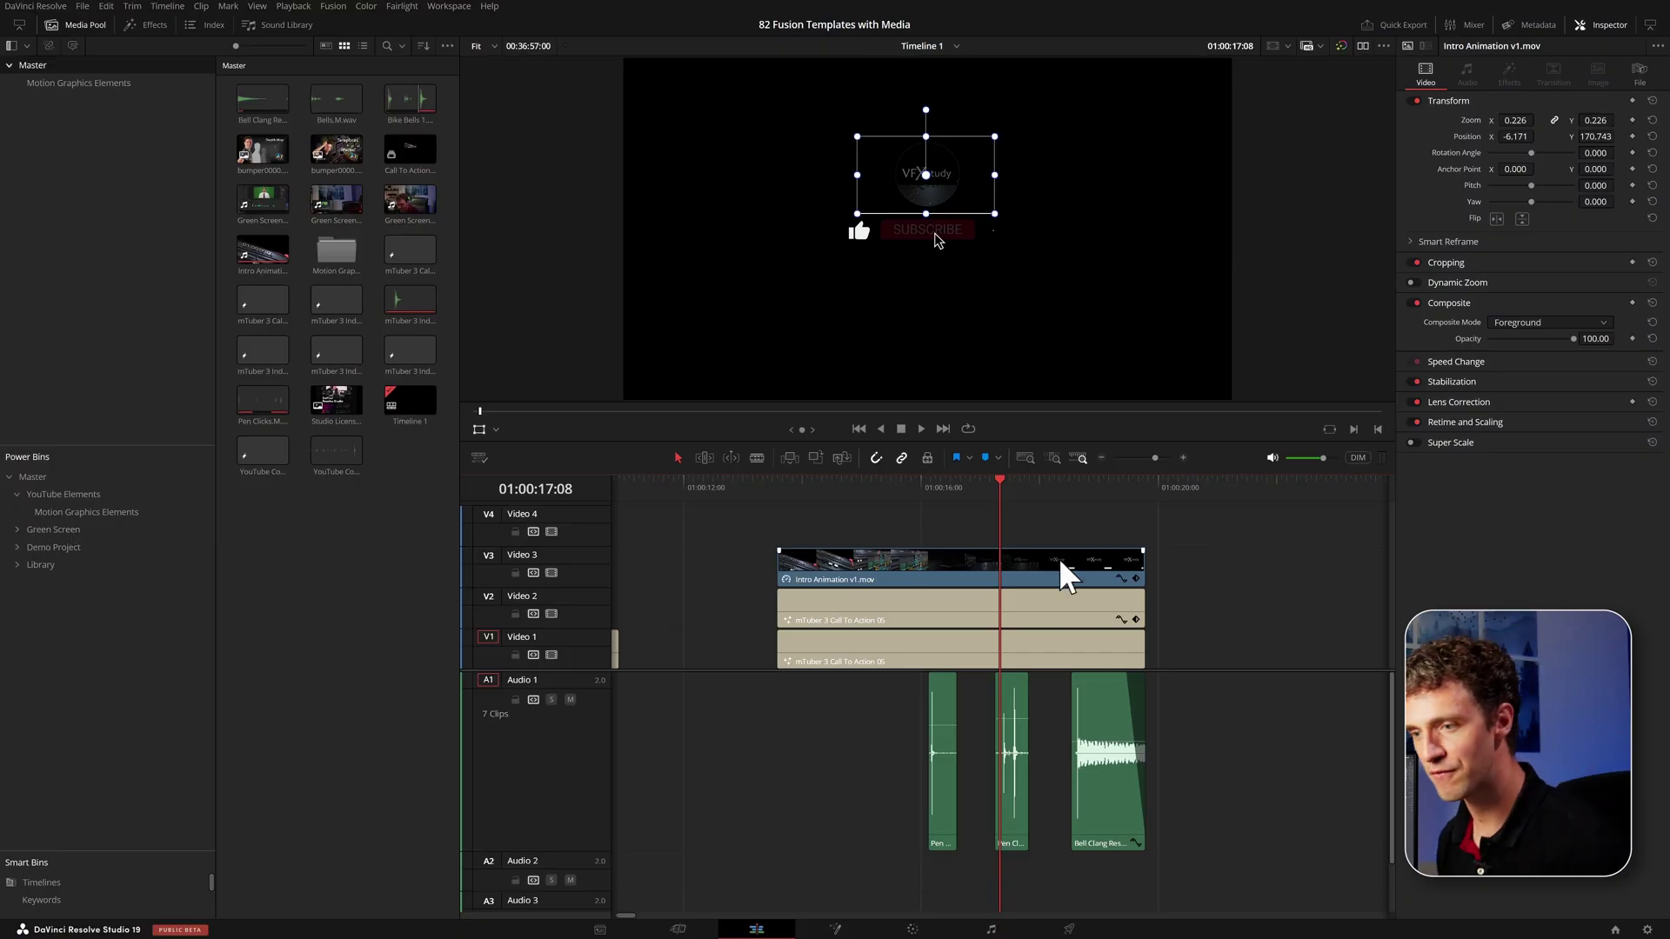
# Delete the Intro Animation clip on V3 and the Call To Action clip on V2.
pyautogui.press('Delete')
pyautogui.click(1063, 600)
pyautogui.press('Delete')
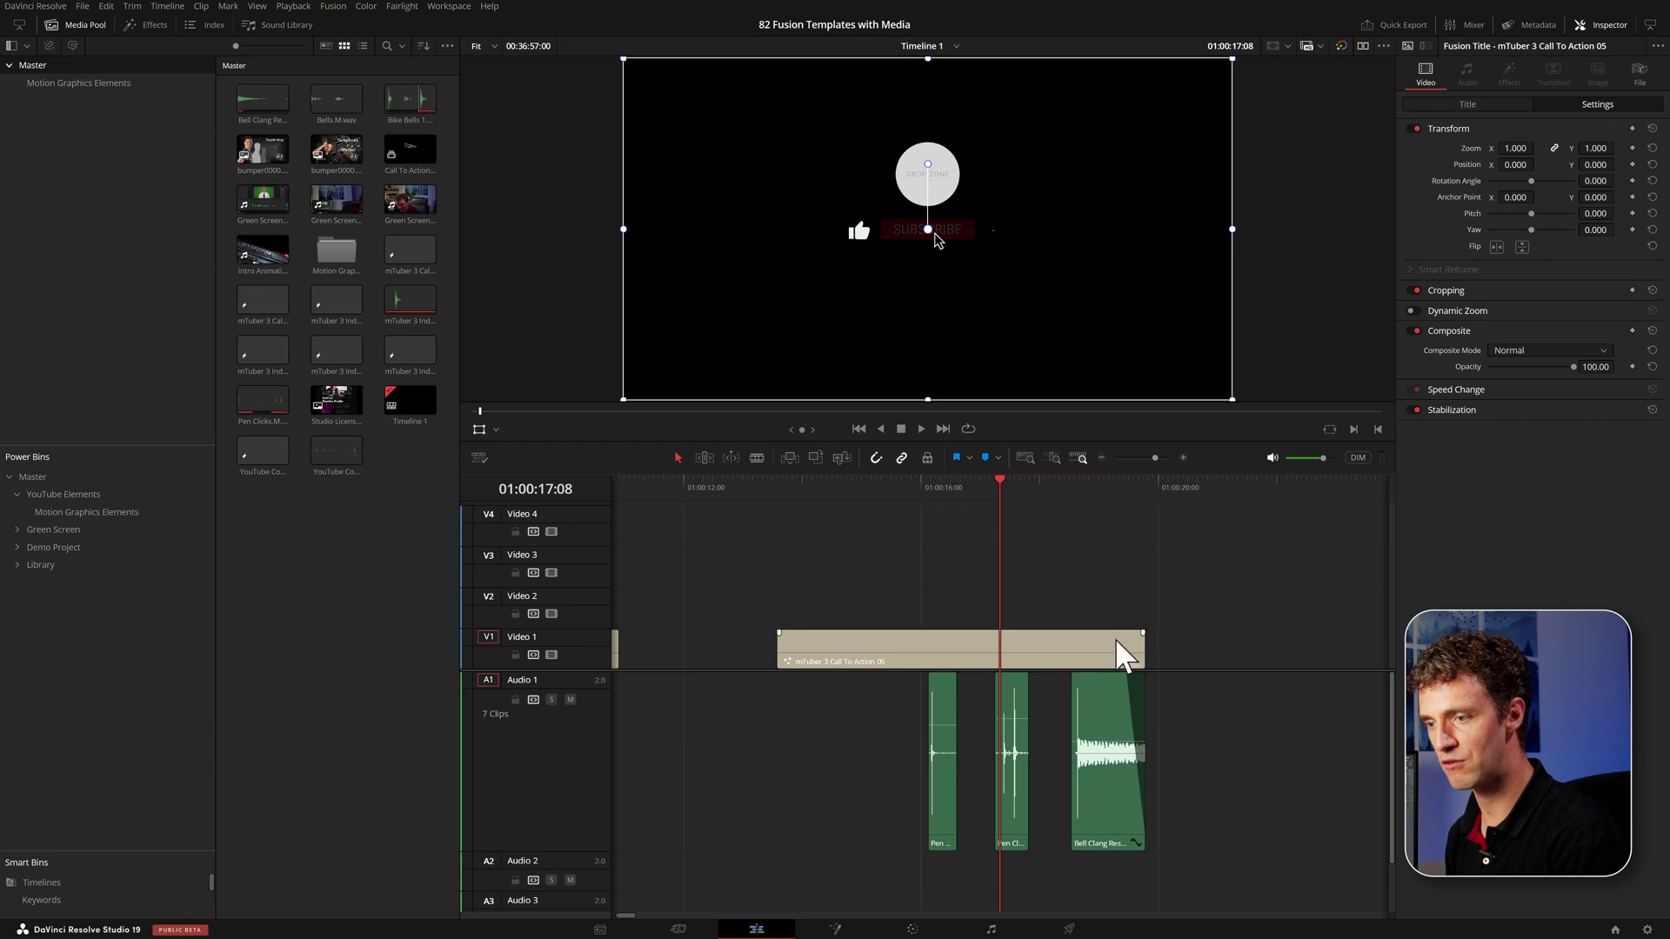
# Set the mTuber 3 Call To Action 05 title's avatar to the first Greenscreen EXR frame.
pyautogui.click(1026, 659)
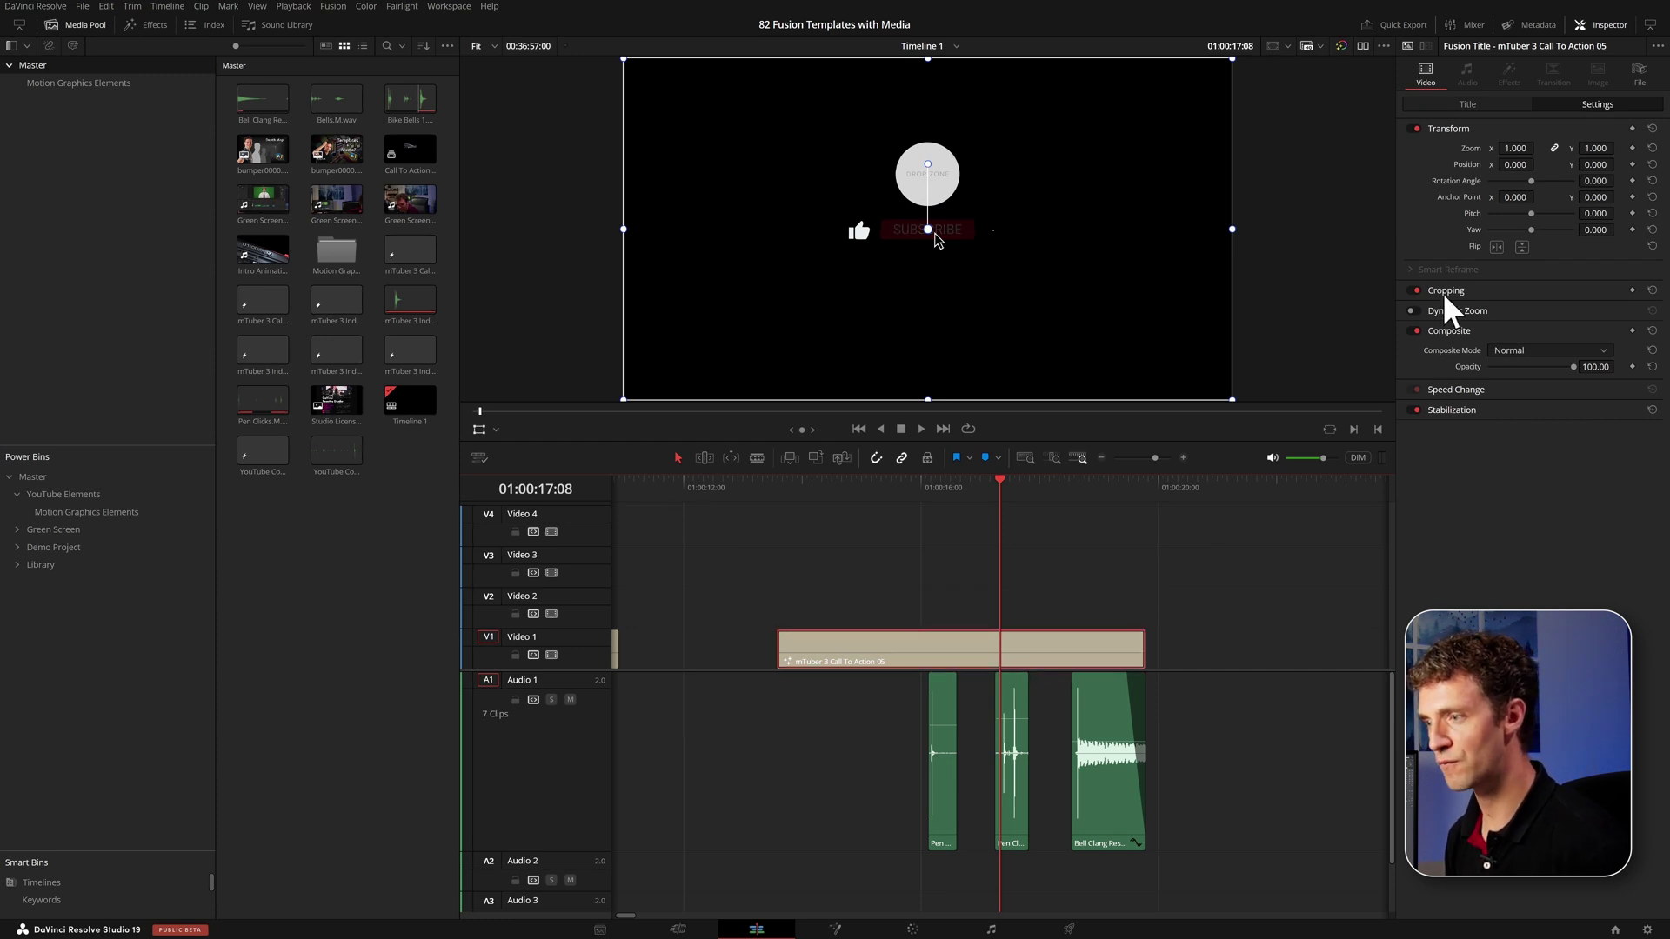
pyautogui.click(1481, 106)
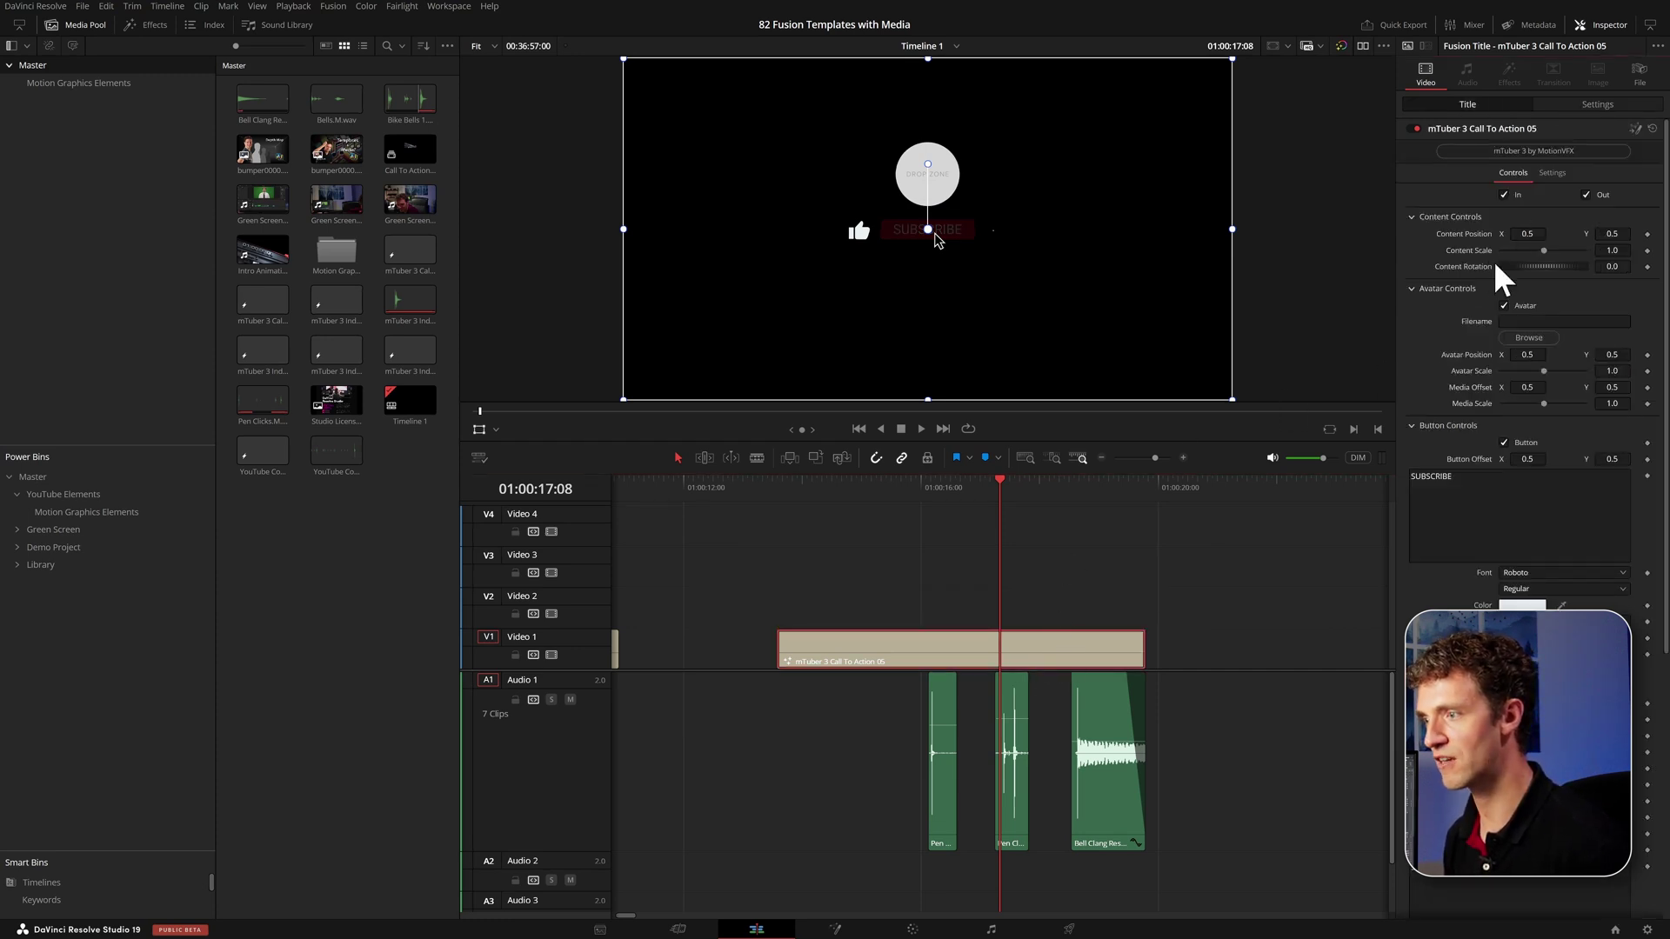
pyautogui.click(1531, 337)
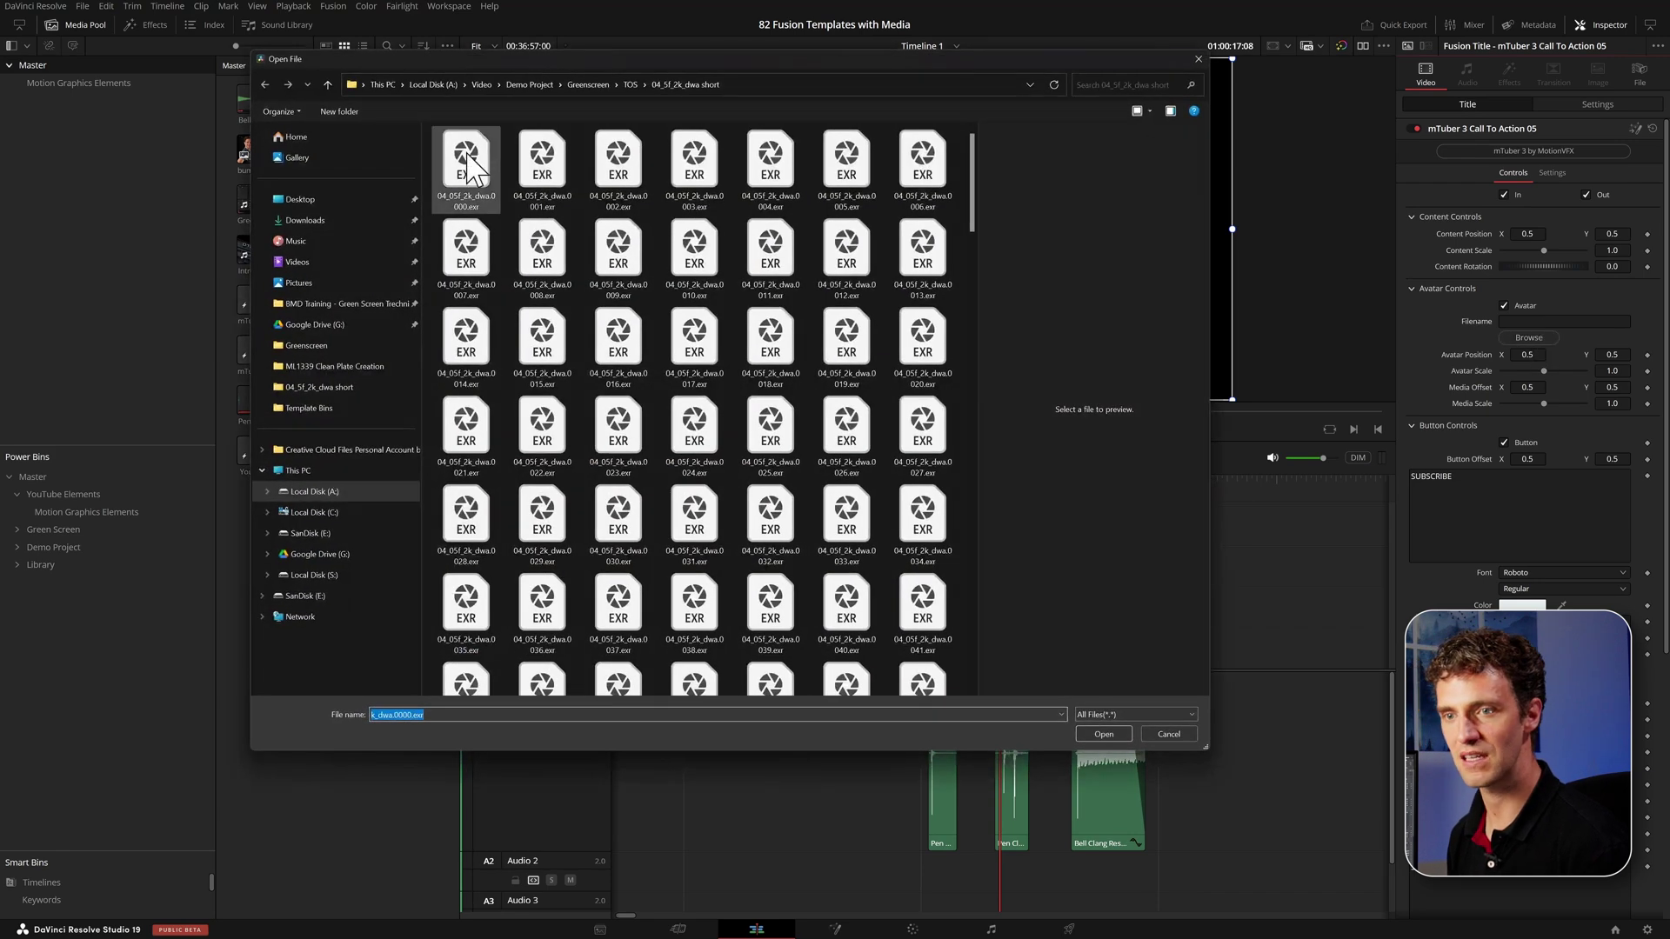
pyautogui.click(1098, 734)
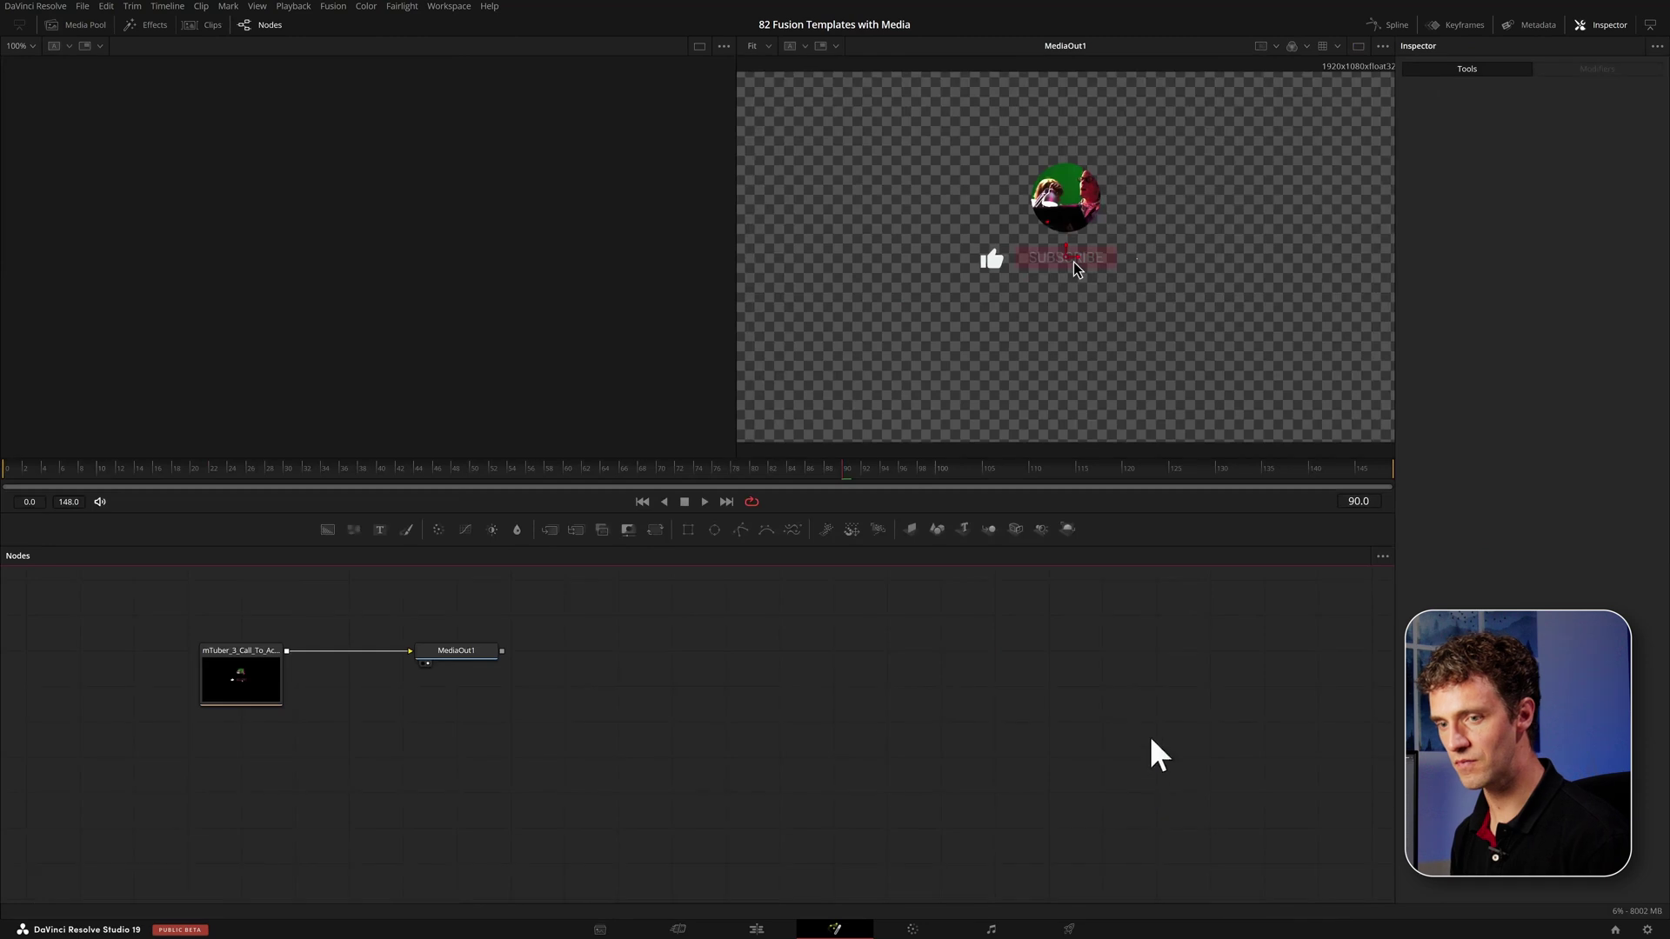
# Select the mTuber_3_Call_To_Action_05 node and move it further left in the Fusion graph.
pyautogui.click(696, 744)
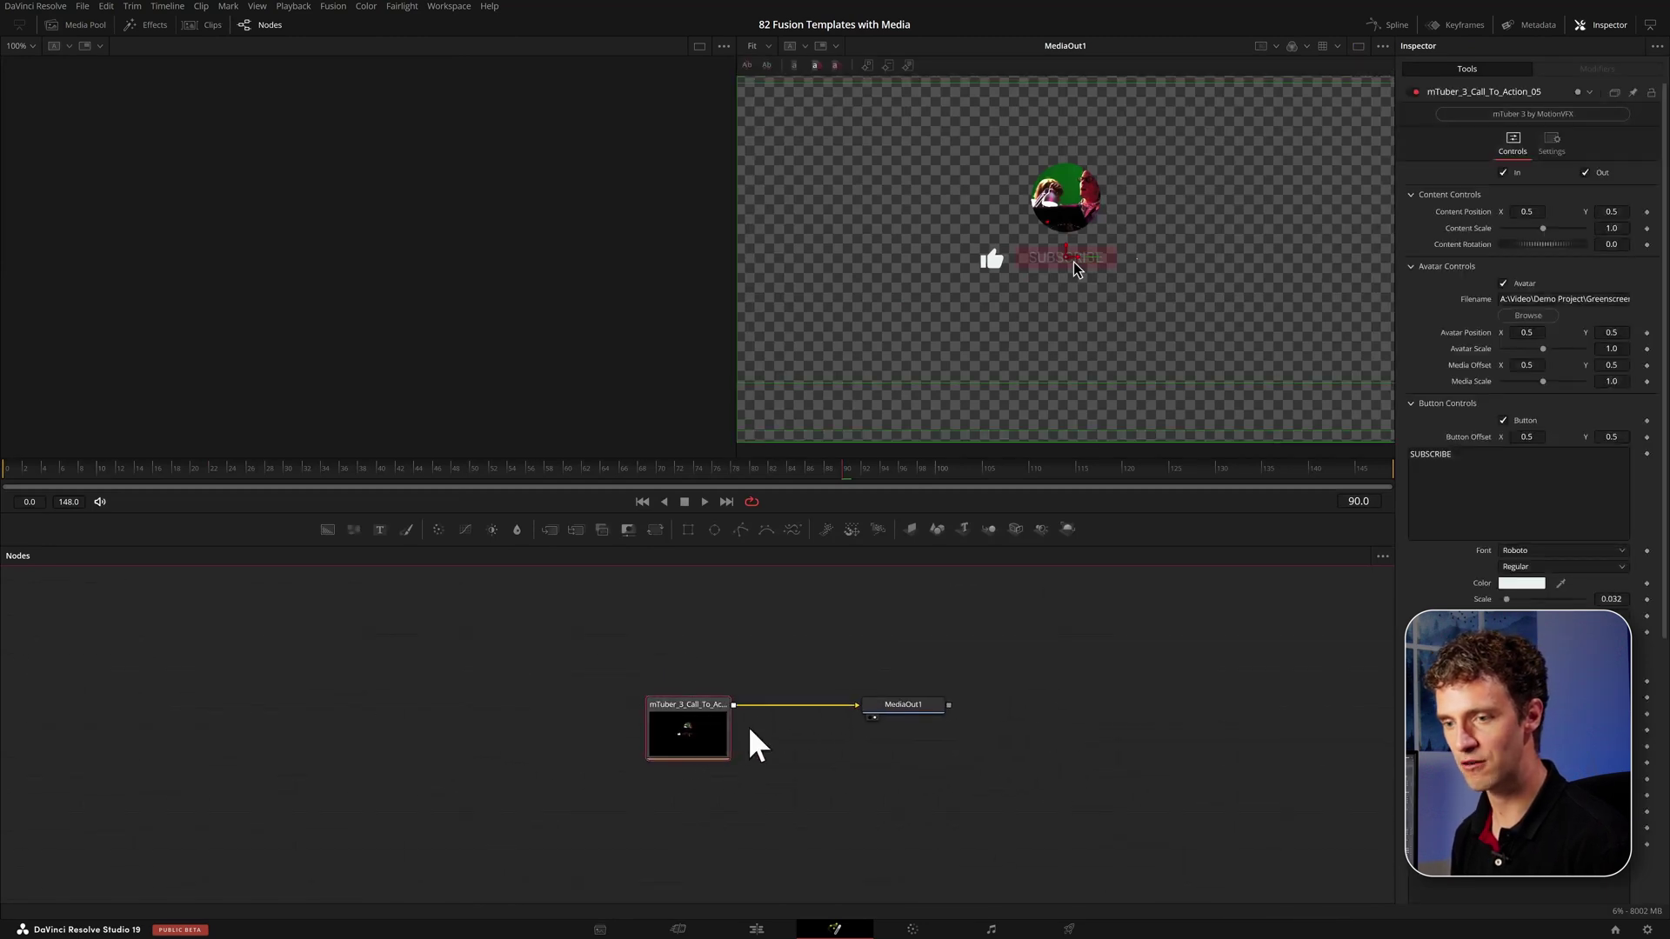
pyautogui.moveTo(684, 715); pyautogui.dragTo(566, 729)
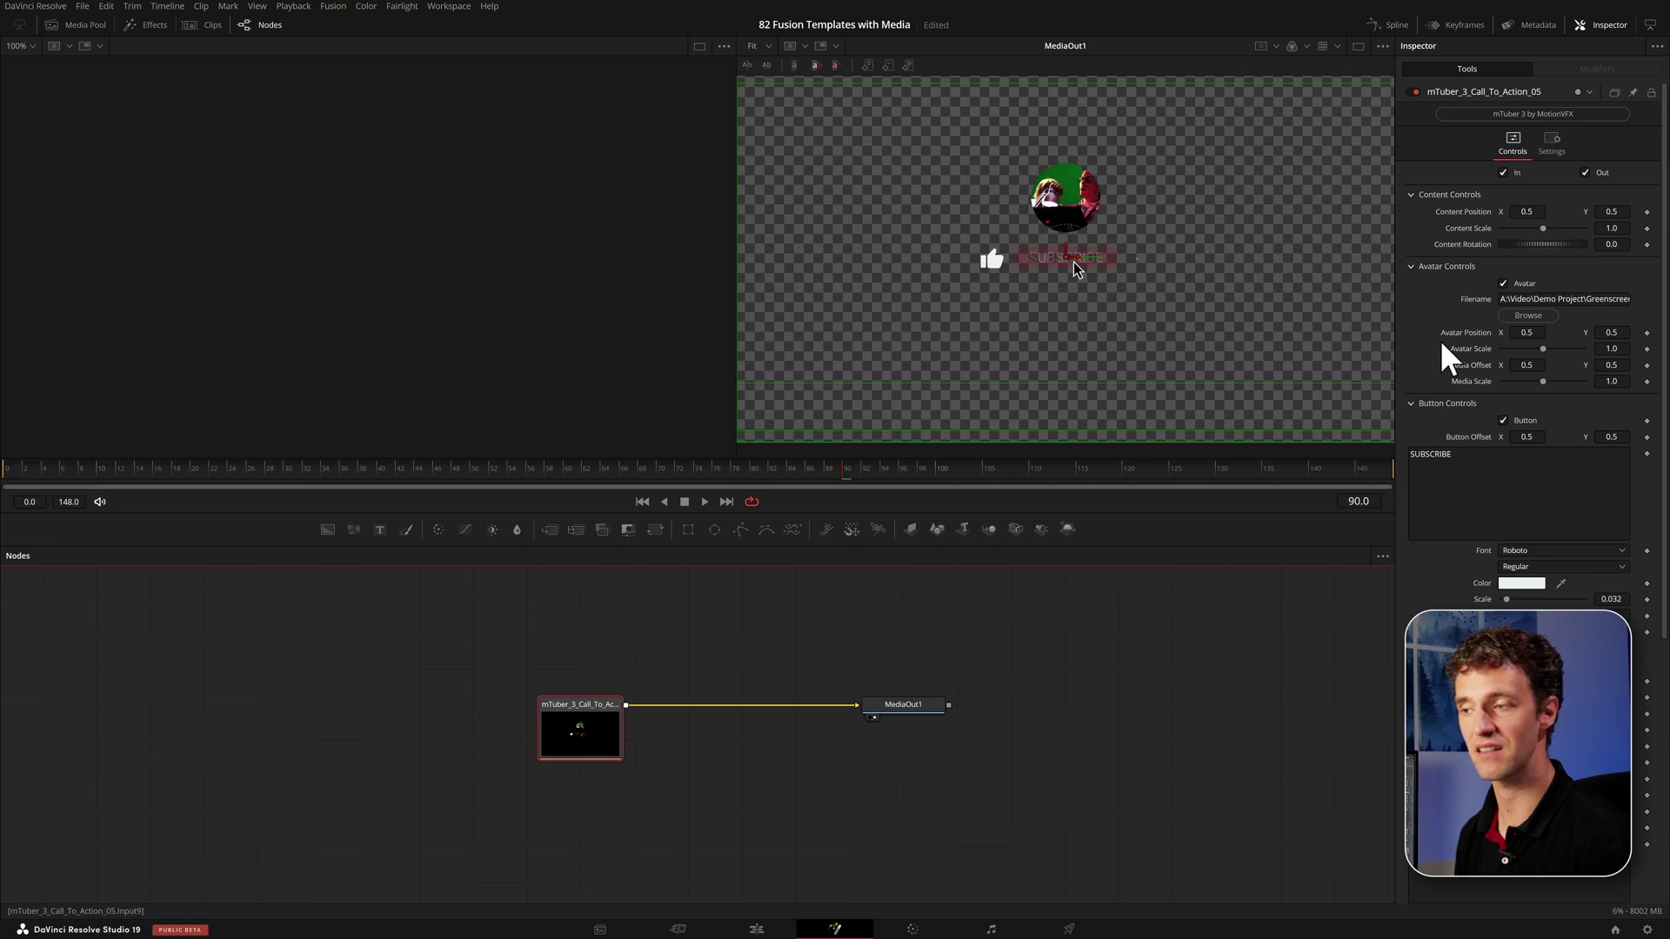
# Start a Settings Save As for the title tool in Fusion\Templates\Edit\Titles.
pyautogui.rightClick(1443, 95)
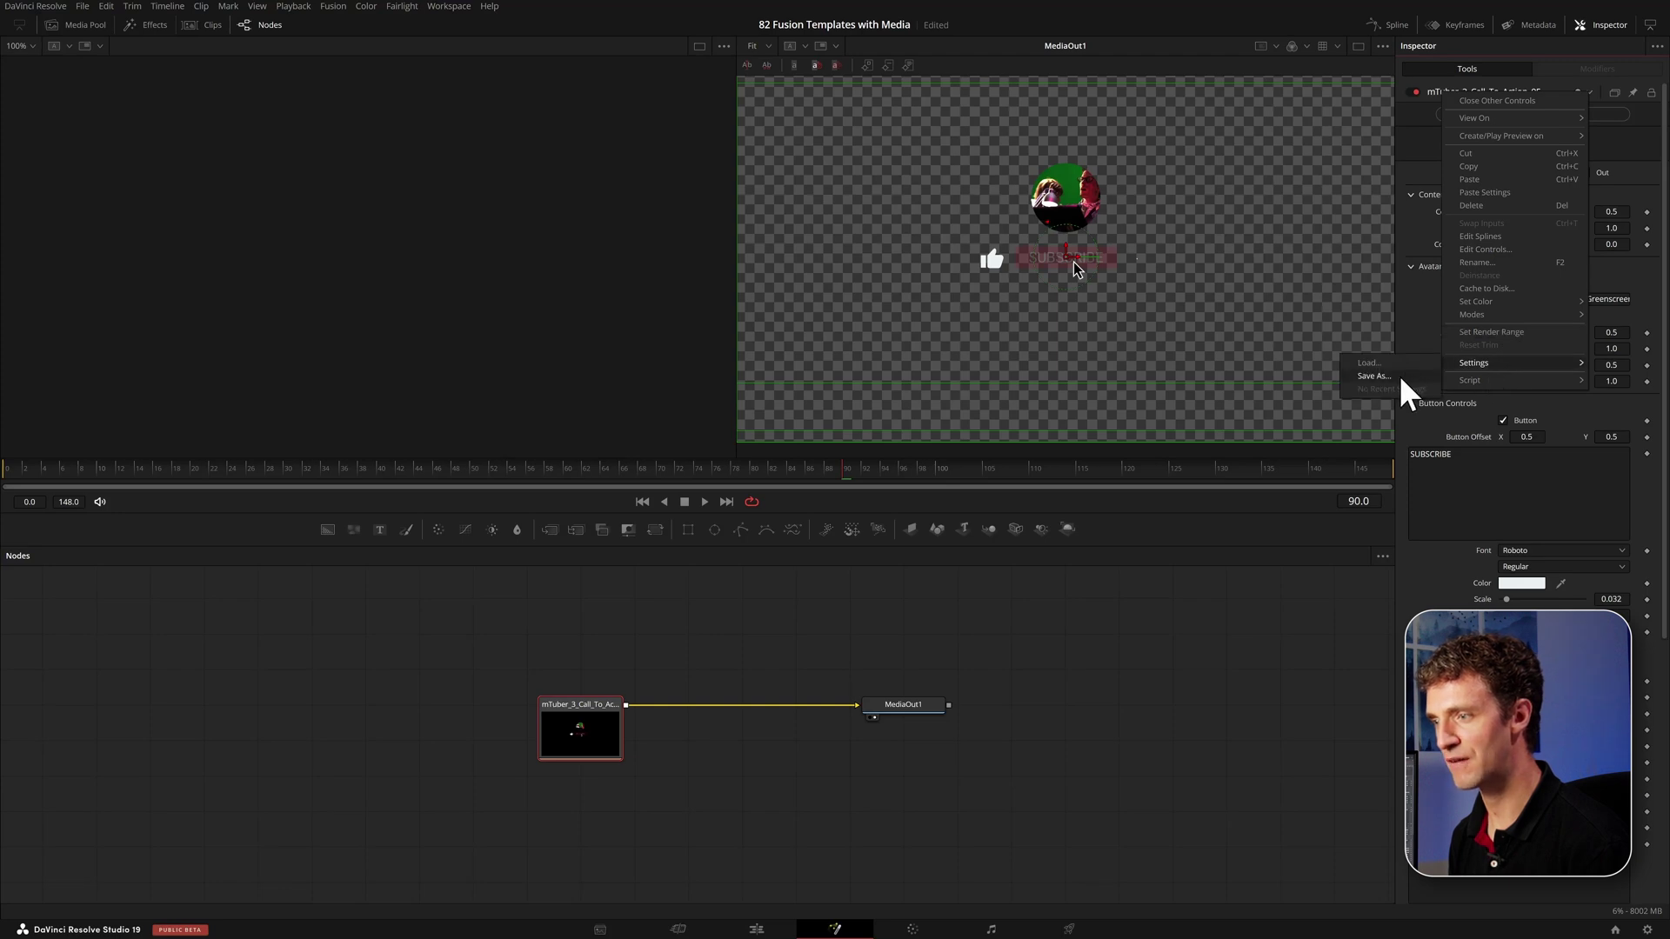
pyautogui.click(1399, 376)
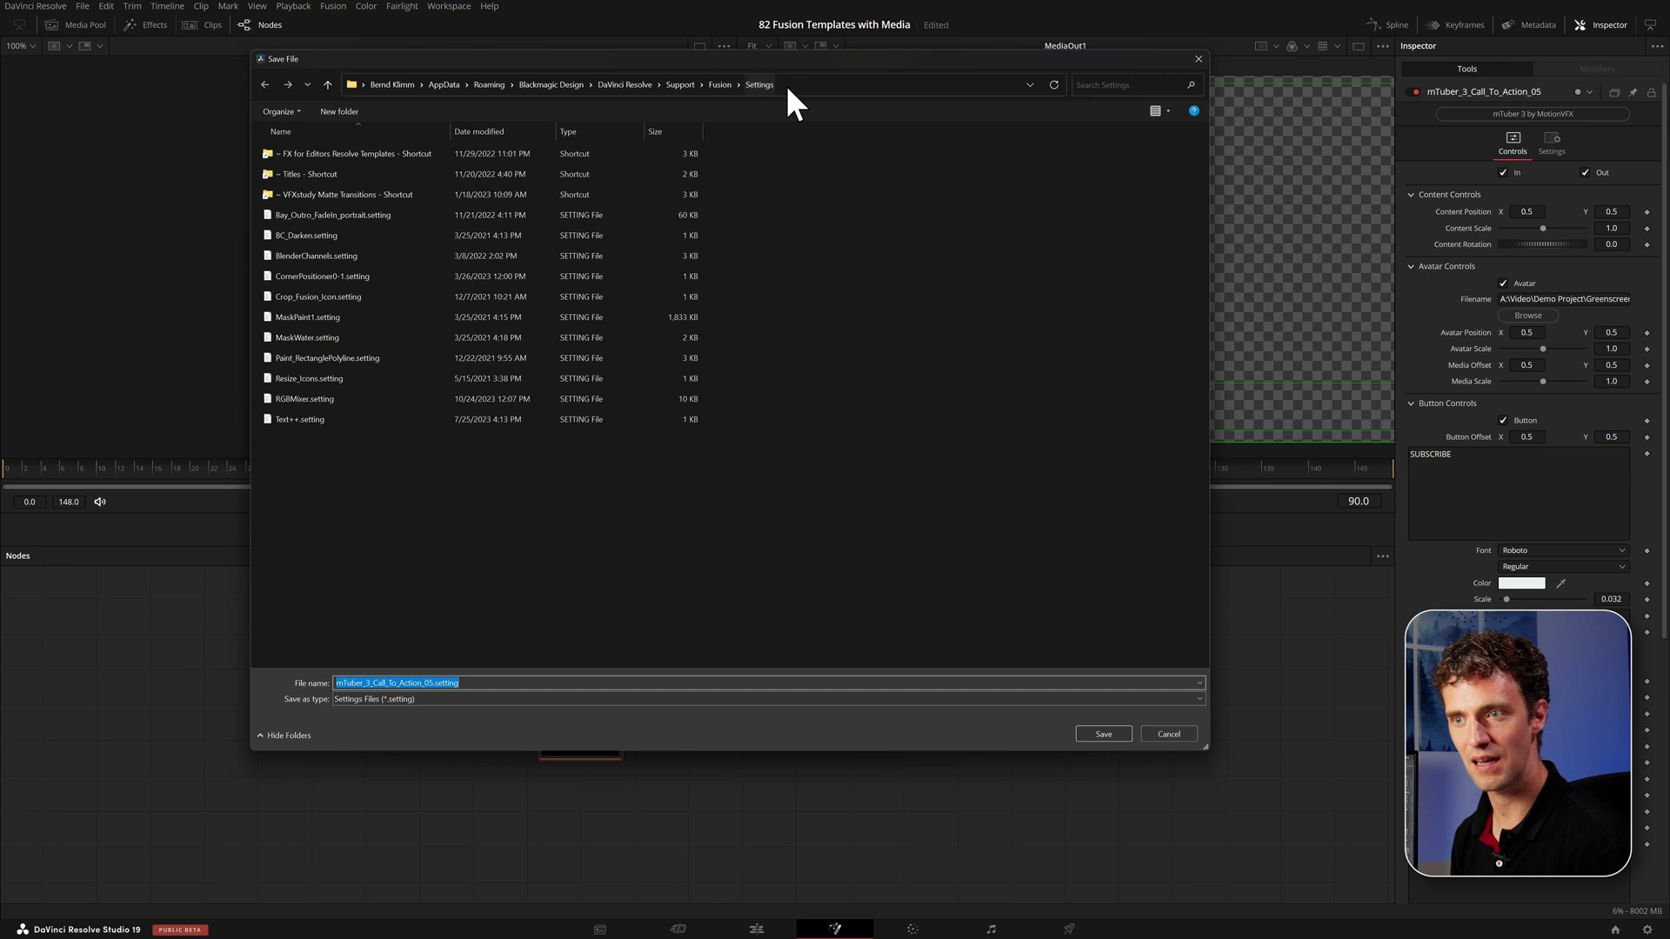
pyautogui.click(722, 84)
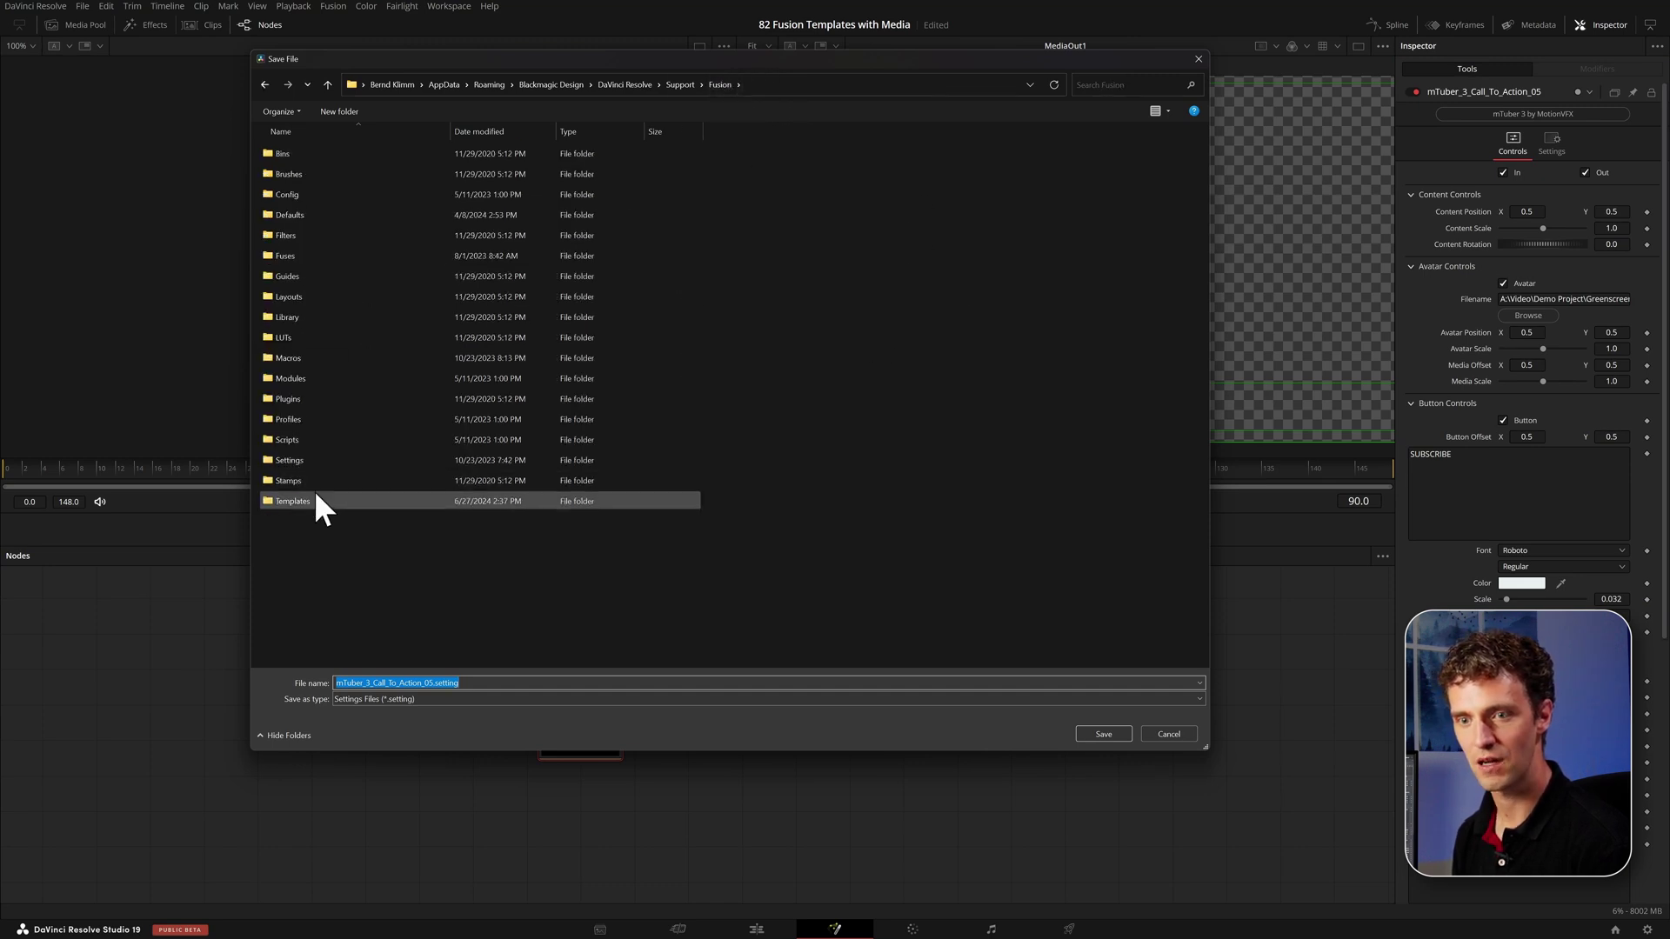
pyautogui.doubleClick(292, 501)
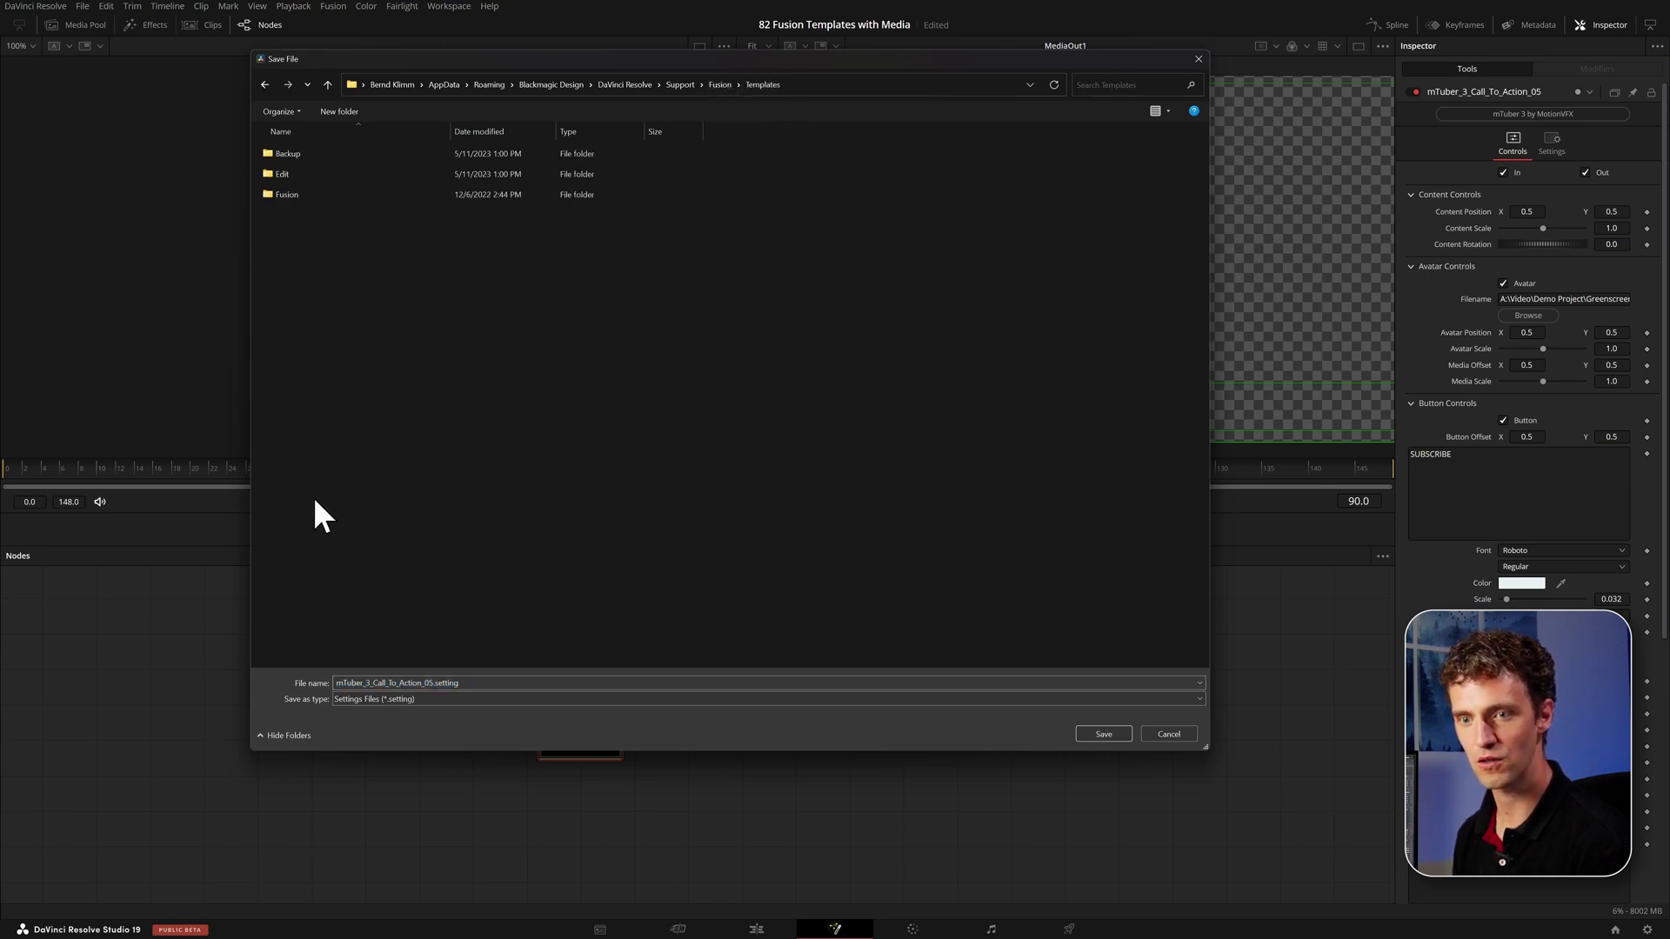
pyautogui.doubleClick(295, 174)
pyautogui.doubleClick(305, 195)
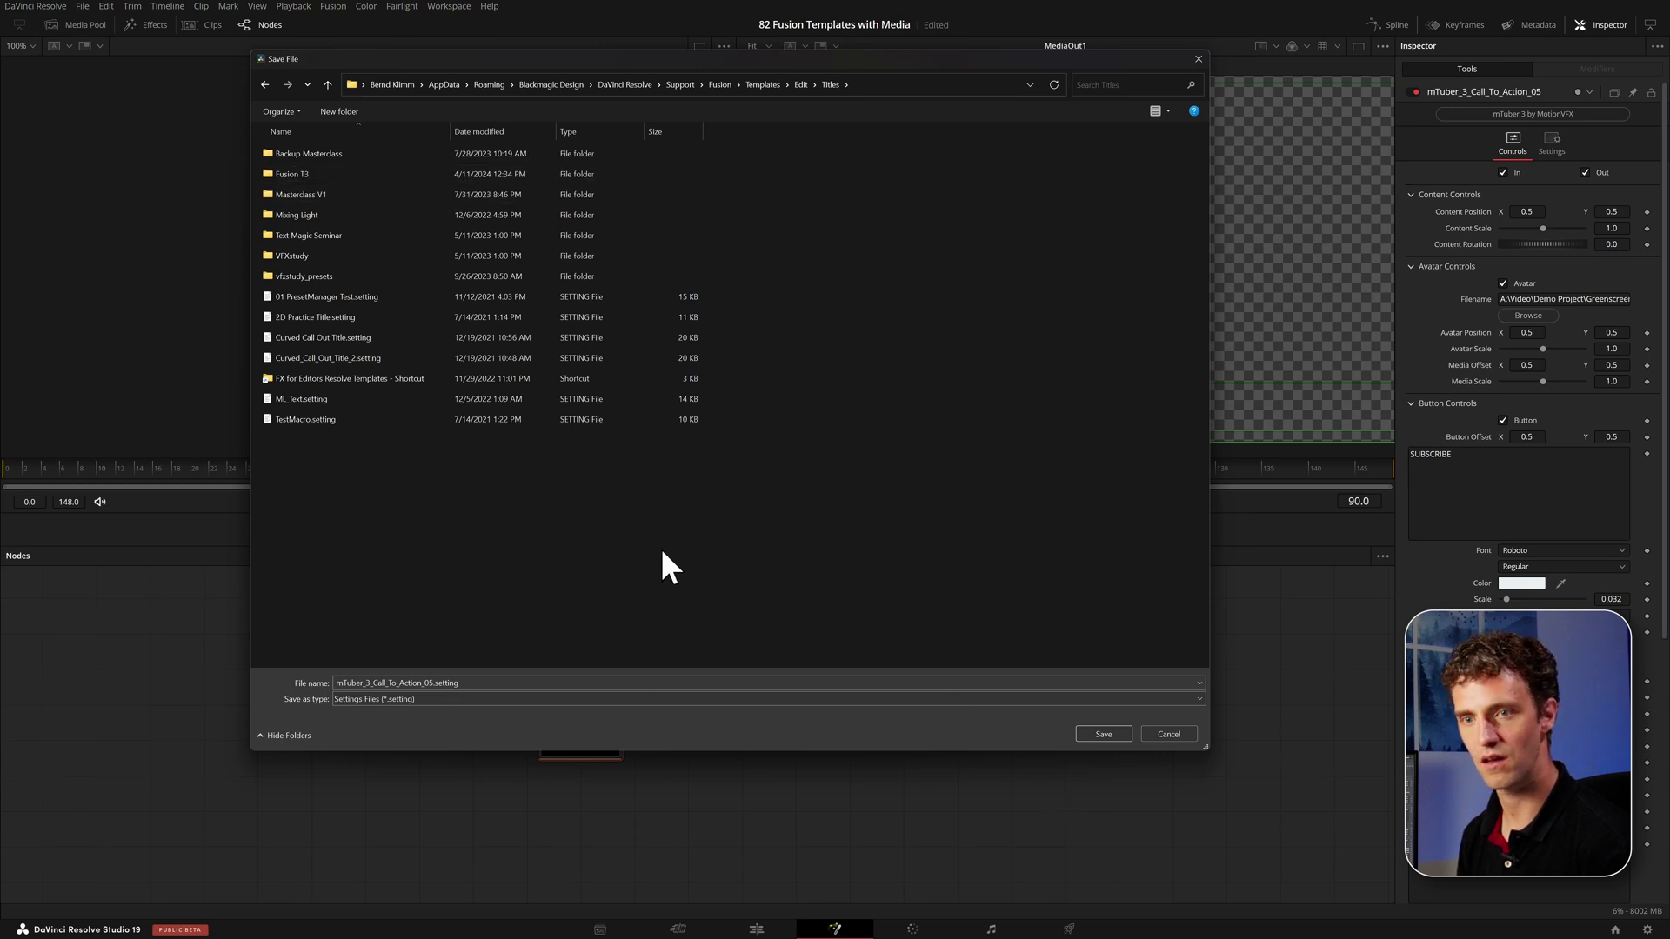
# Create a 'Test' folder in Titles and save mTuber_3_Call_To_Action_05.setting into it.
pyautogui.rightClick(372, 525)
pyautogui.moveTo(466, 710)
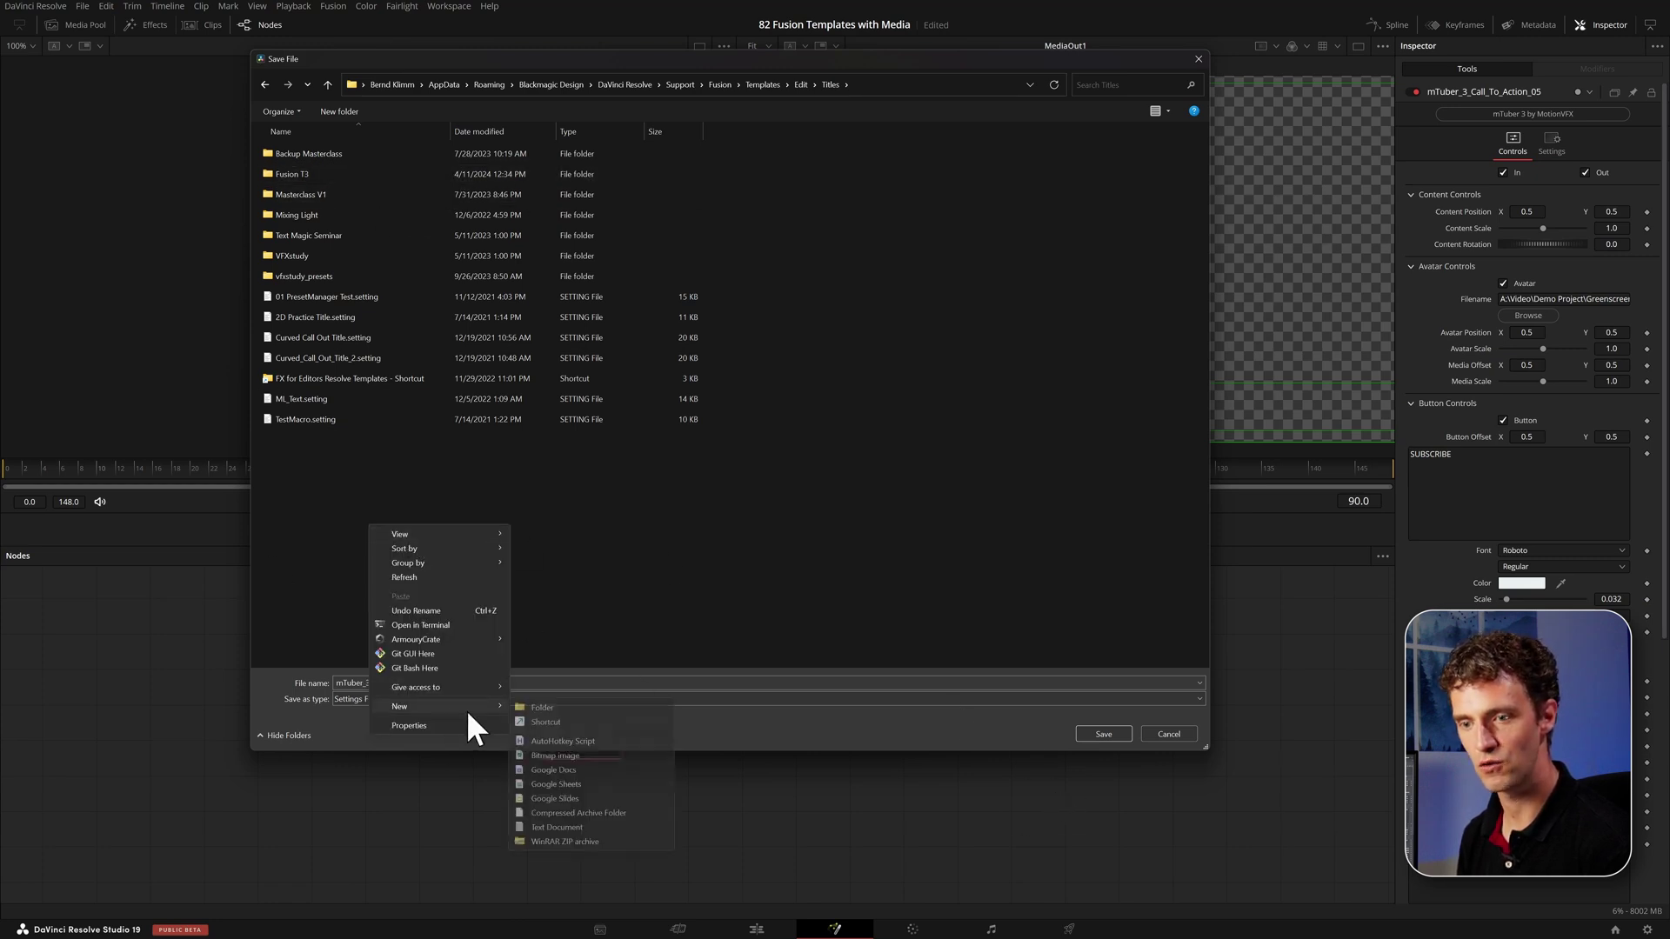
pyautogui.click(577, 707)
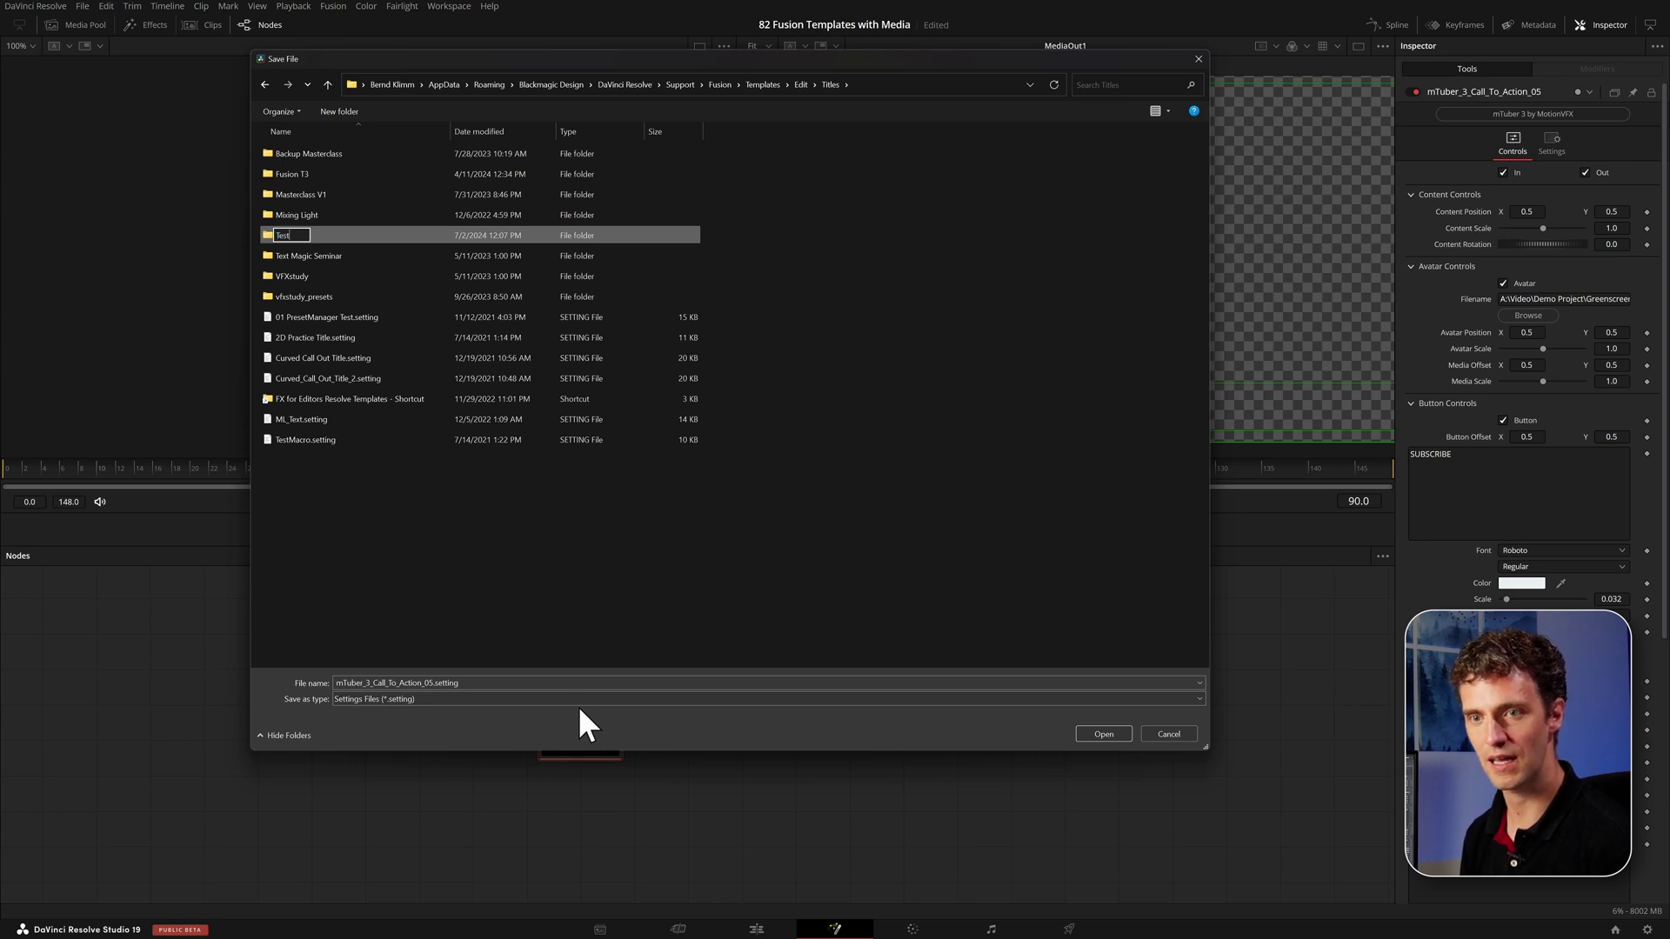
pyautogui.press('Return')
pyautogui.doubleClick(328, 238)
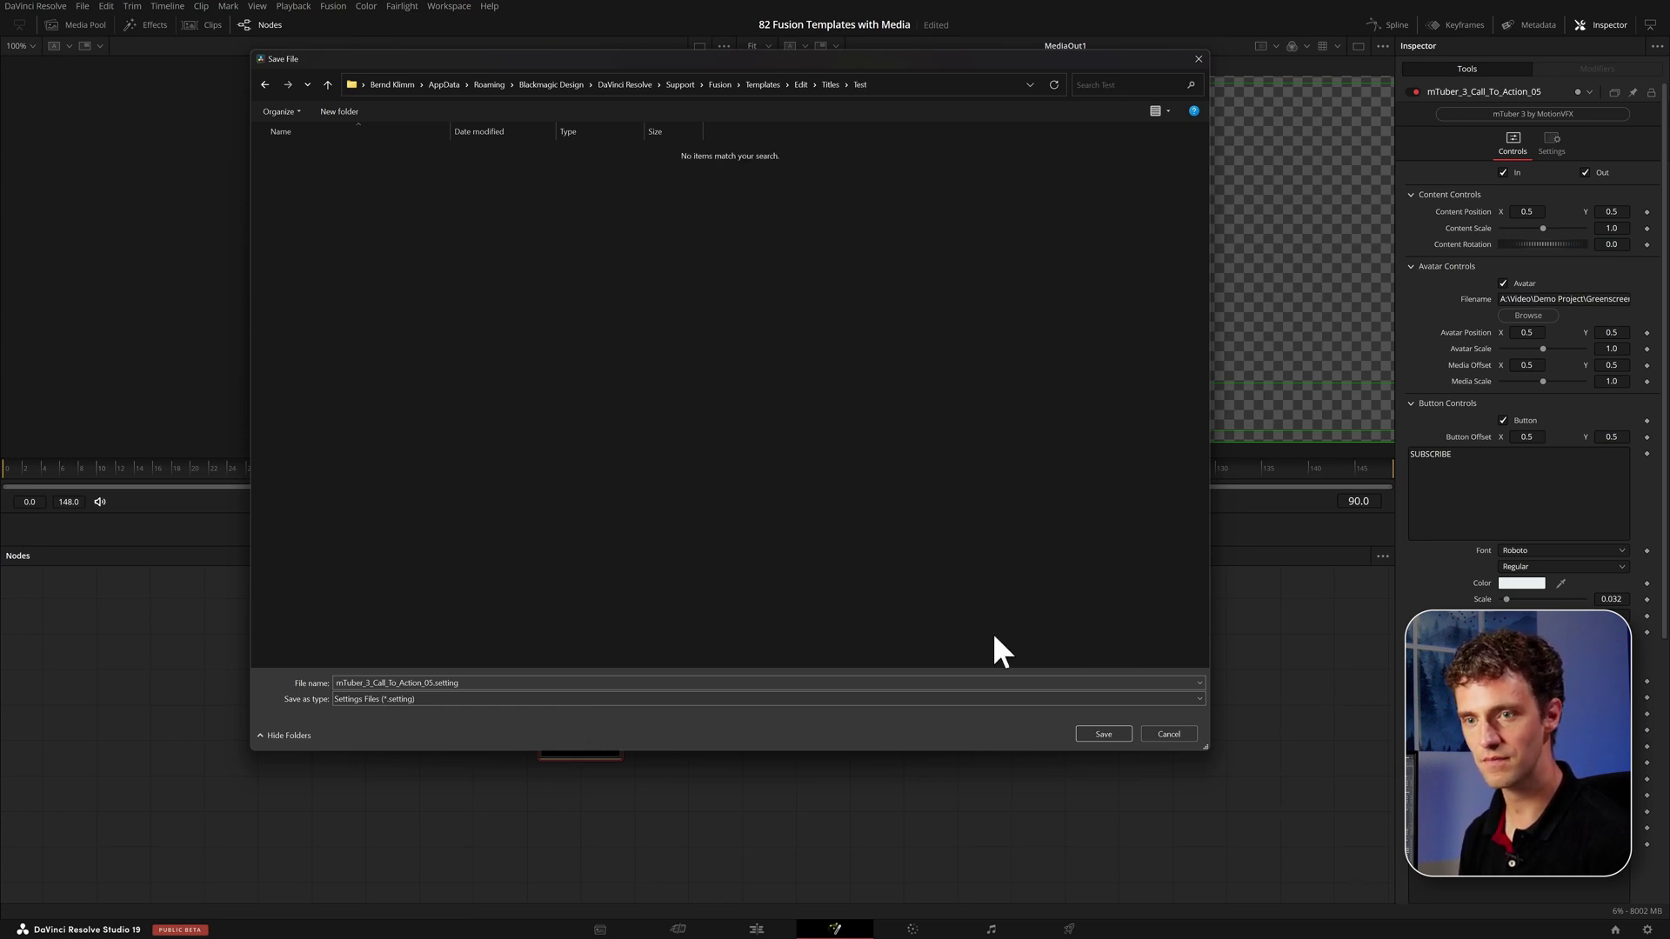
pyautogui.click(1100, 736)
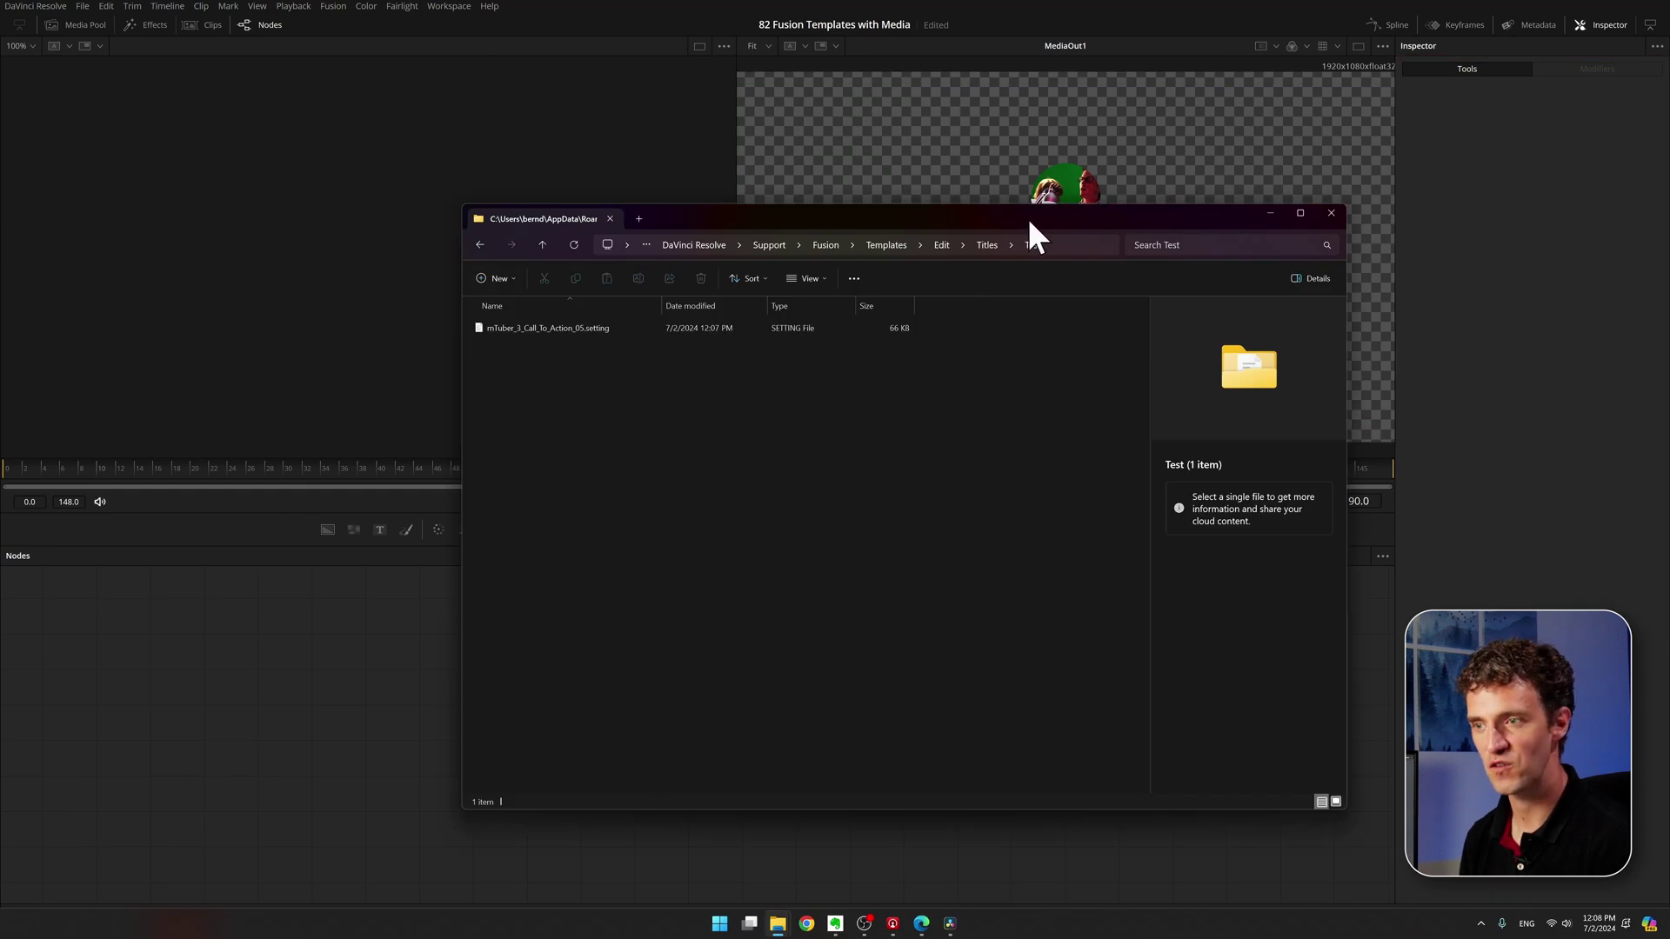
# Check the saved setting file in Explorer, then return to Resolve and deselect the title node.
pyautogui.moveTo(1029, 221); pyautogui.dragTo(990, 221)
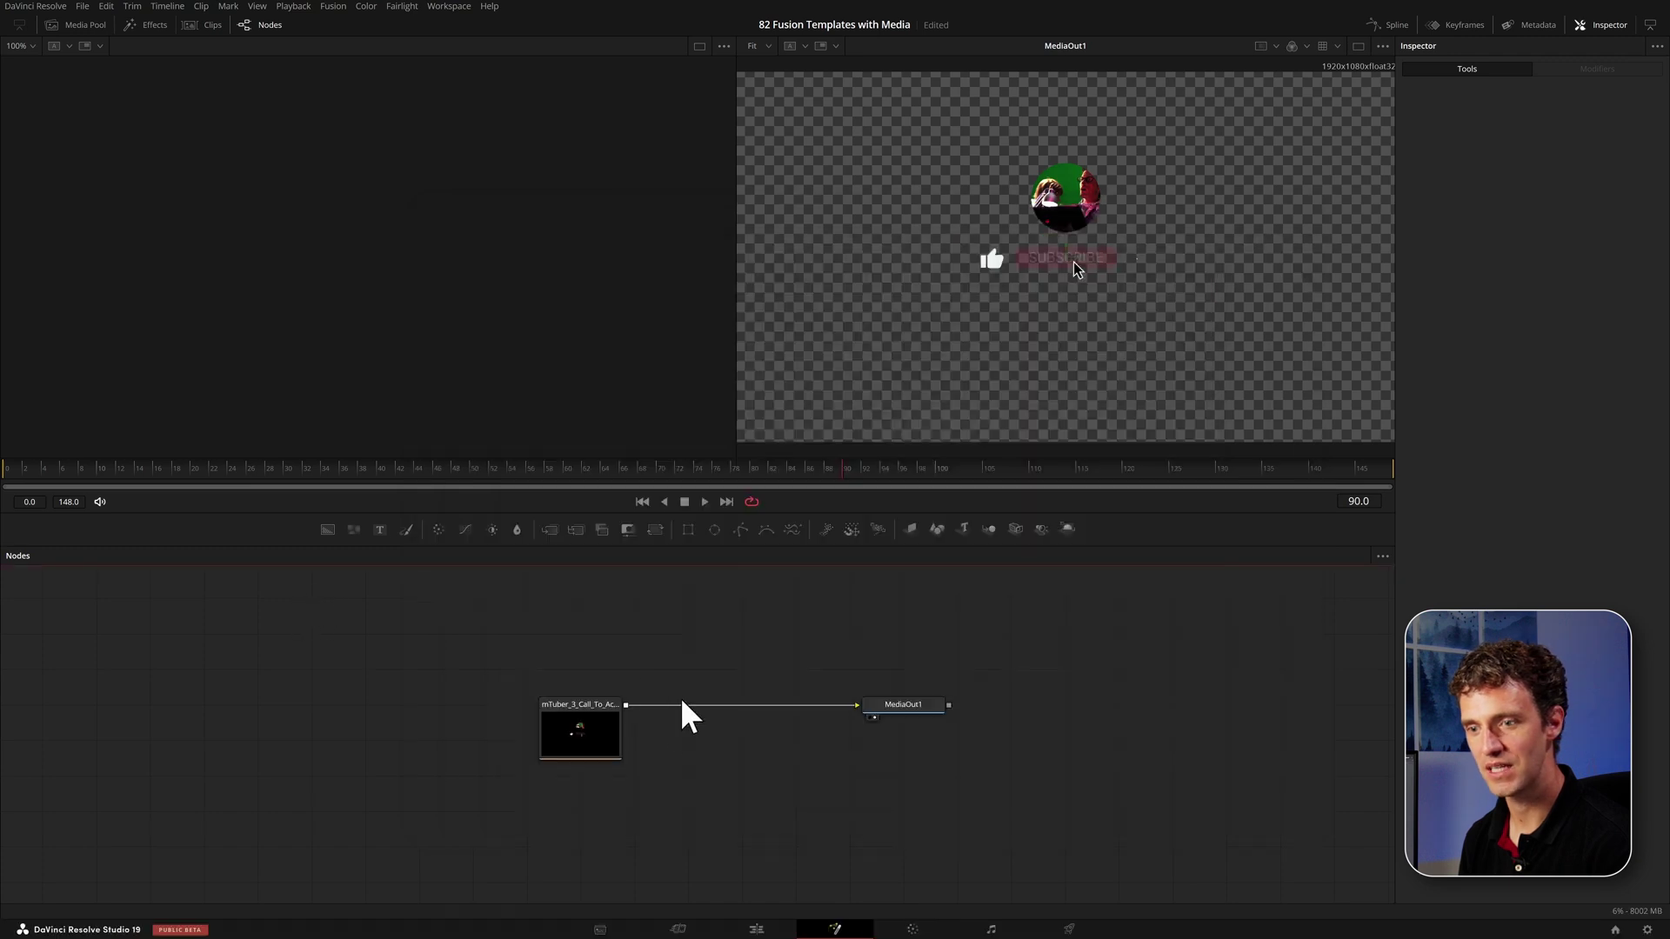
pyautogui.click(618, 740)
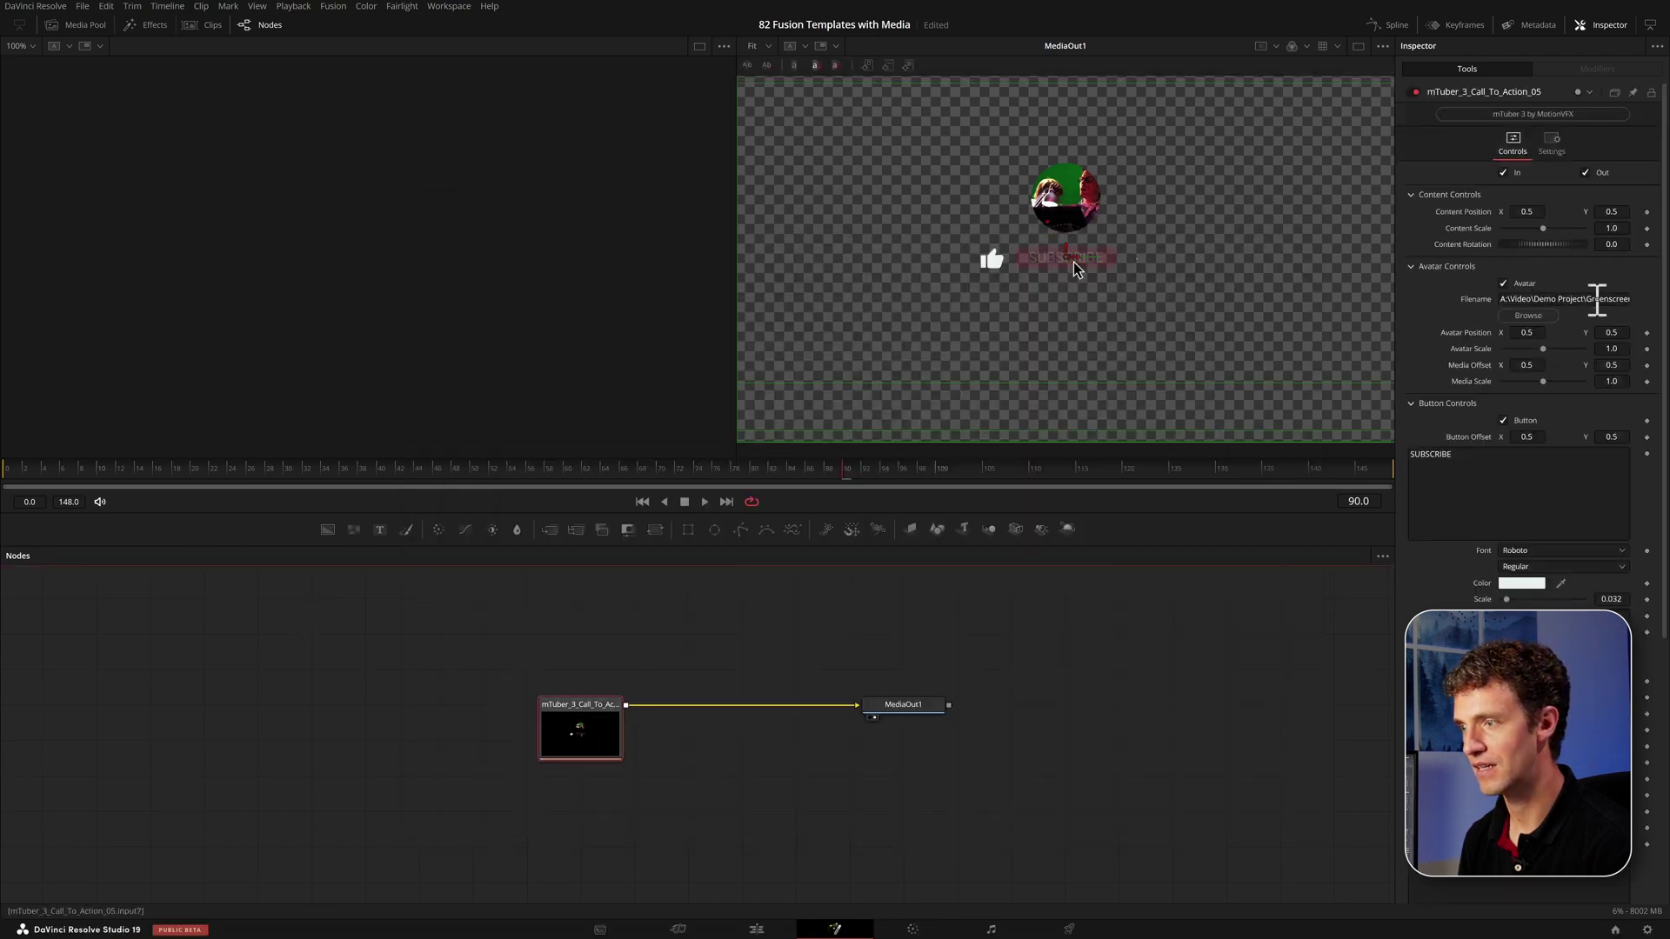
pyautogui.click(688, 665)
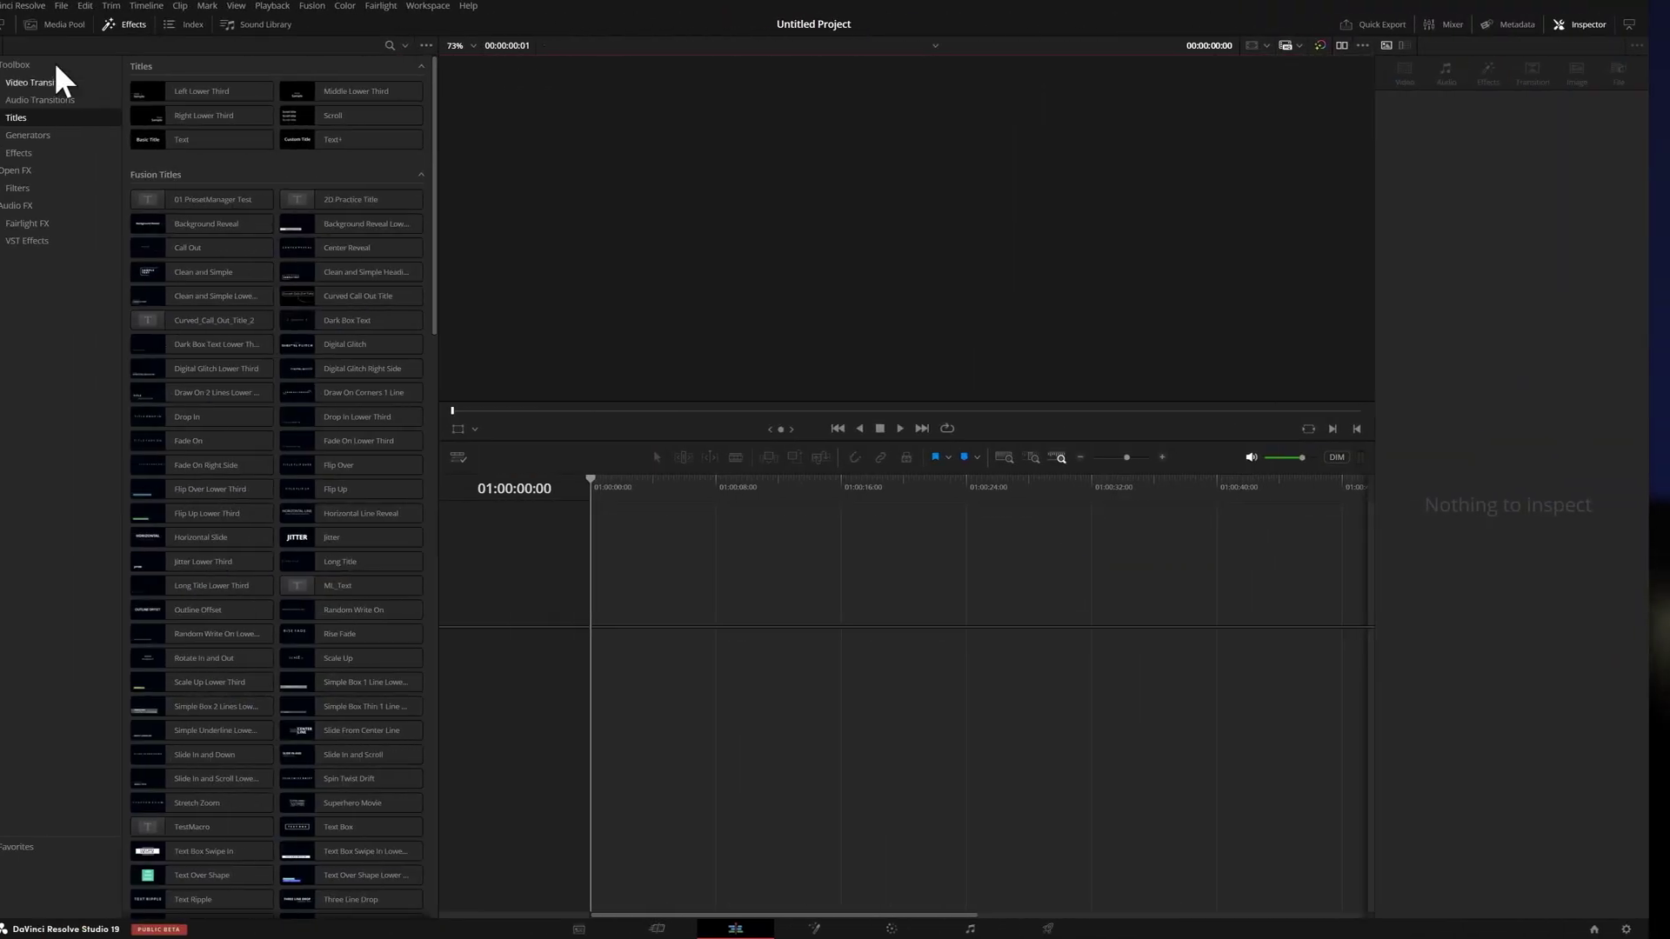
# Drag the mTuber title from Effects > Titles > Test onto Video 1 and scrub to preview it.
pyautogui.click(15, 117)
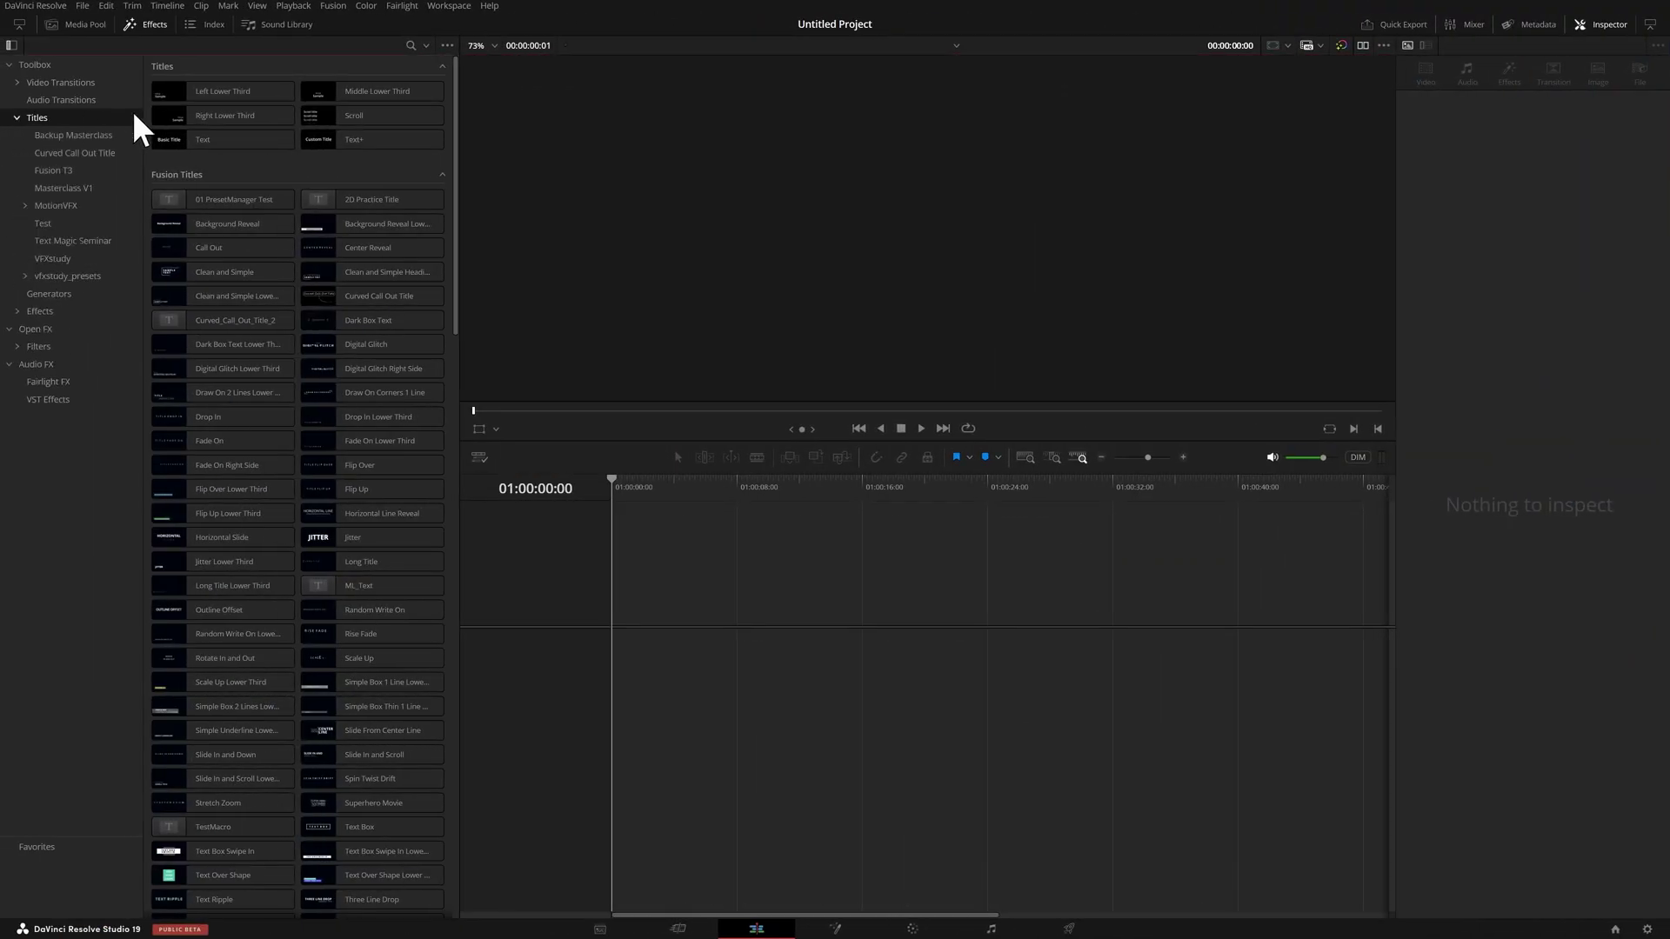
pyautogui.click(44, 222)
pyautogui.moveTo(275, 90); pyautogui.dragTo(697, 684)
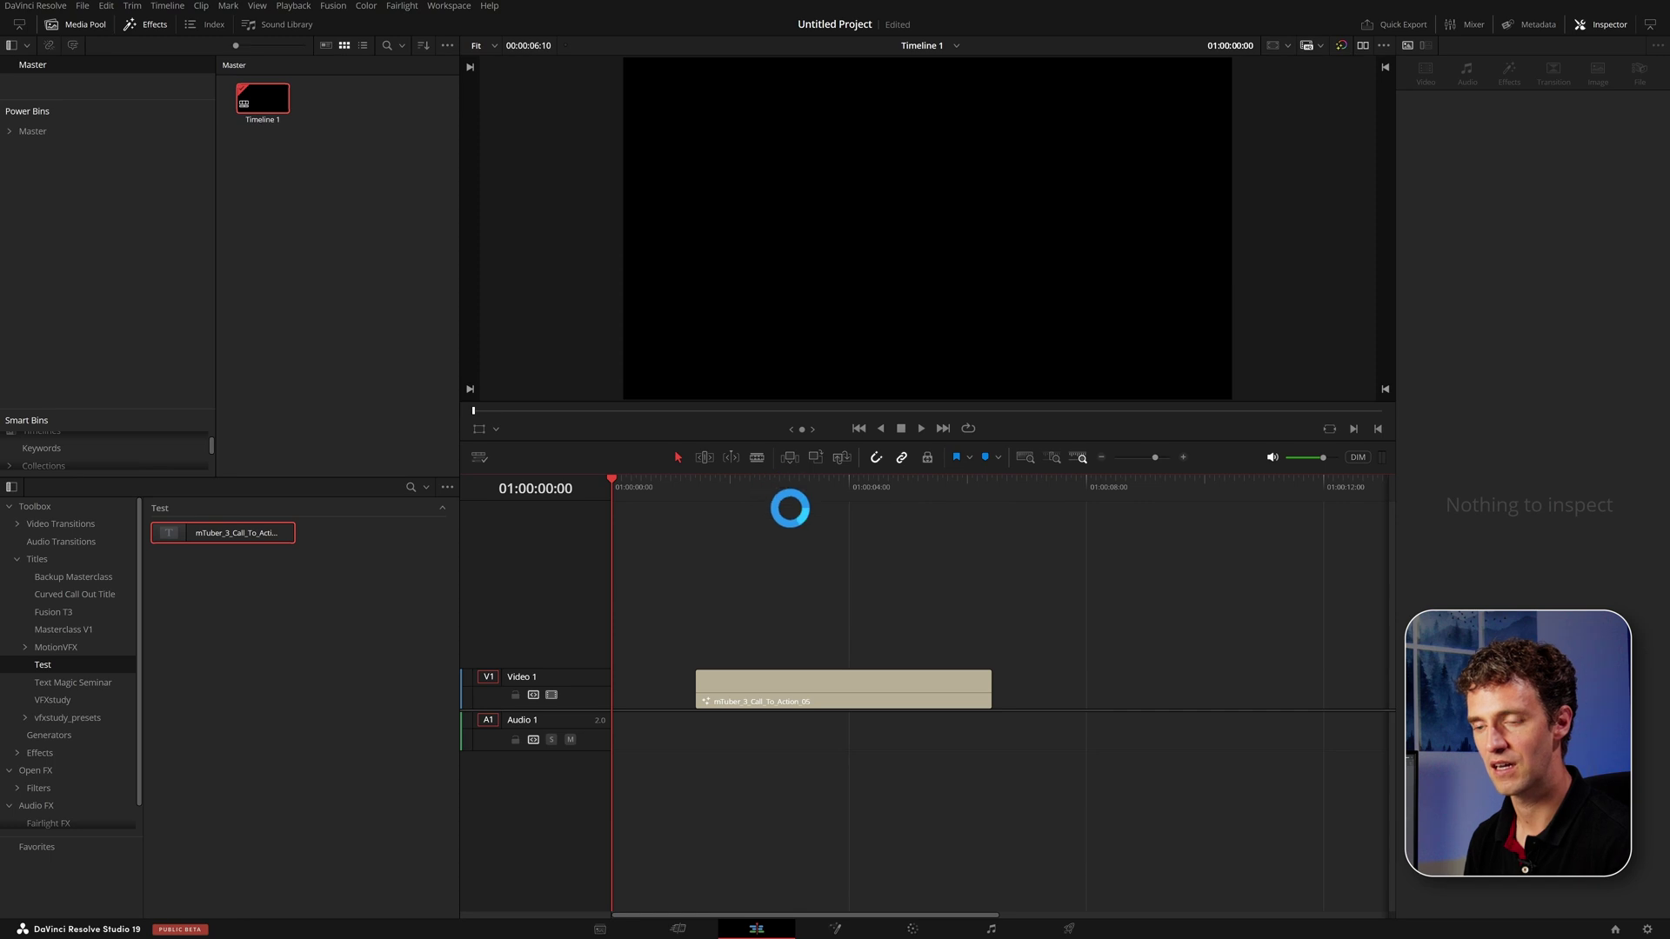
pyautogui.moveTo(806, 486); pyautogui.dragTo(859, 486)
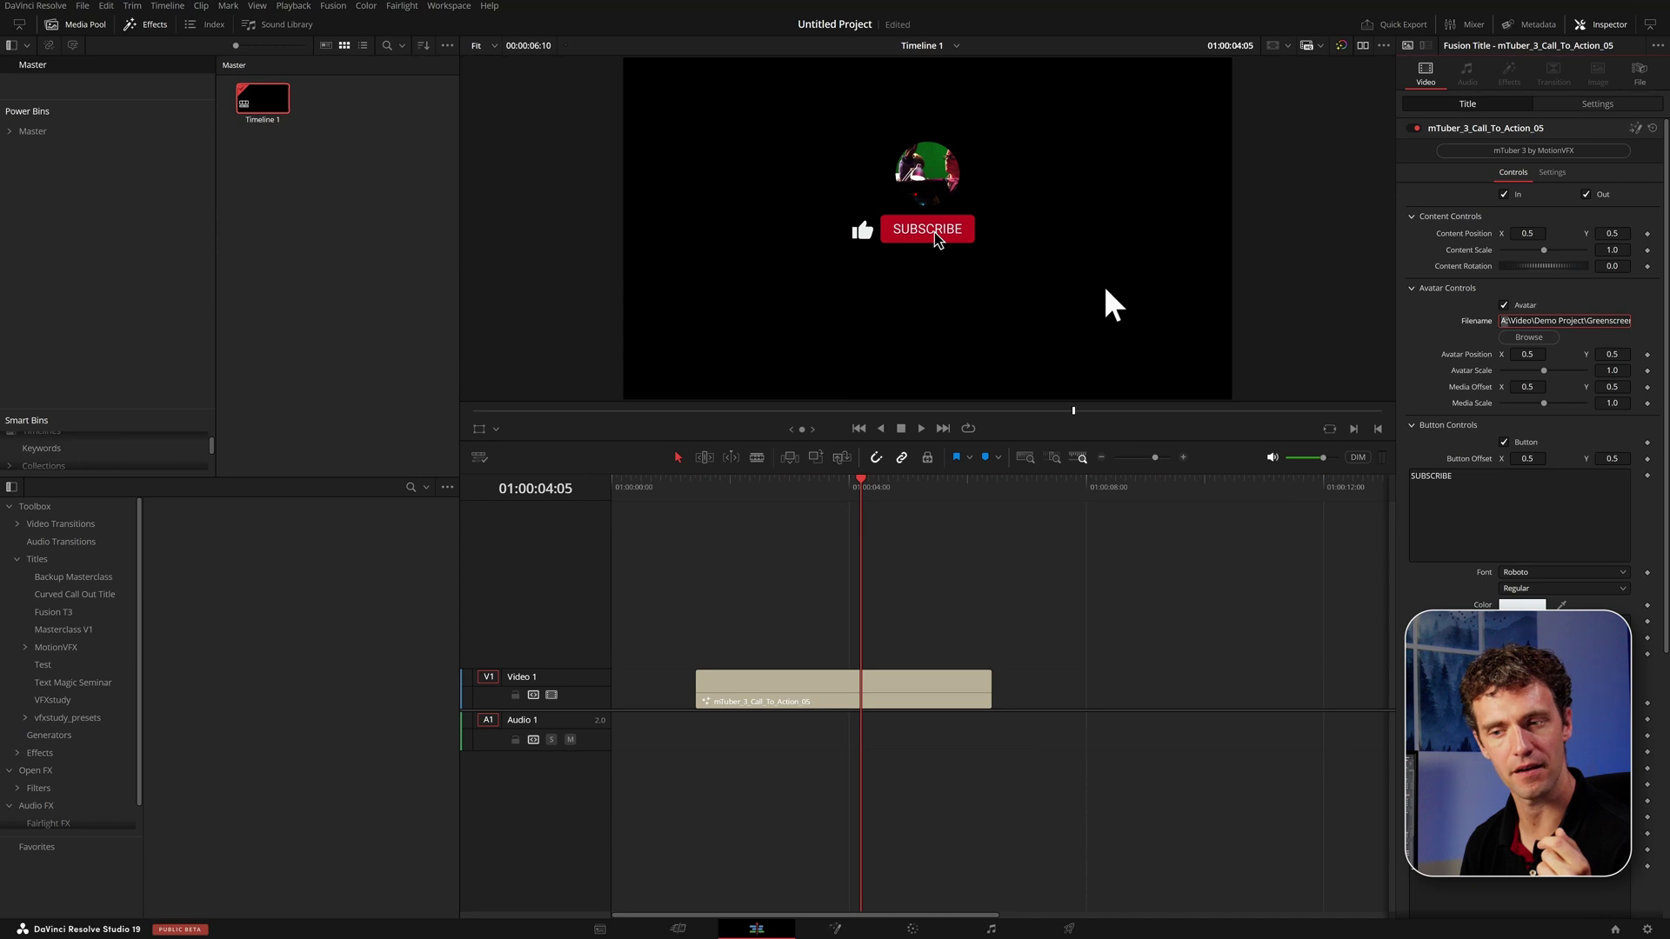
pyautogui.hotkey('alt', 'Tab')
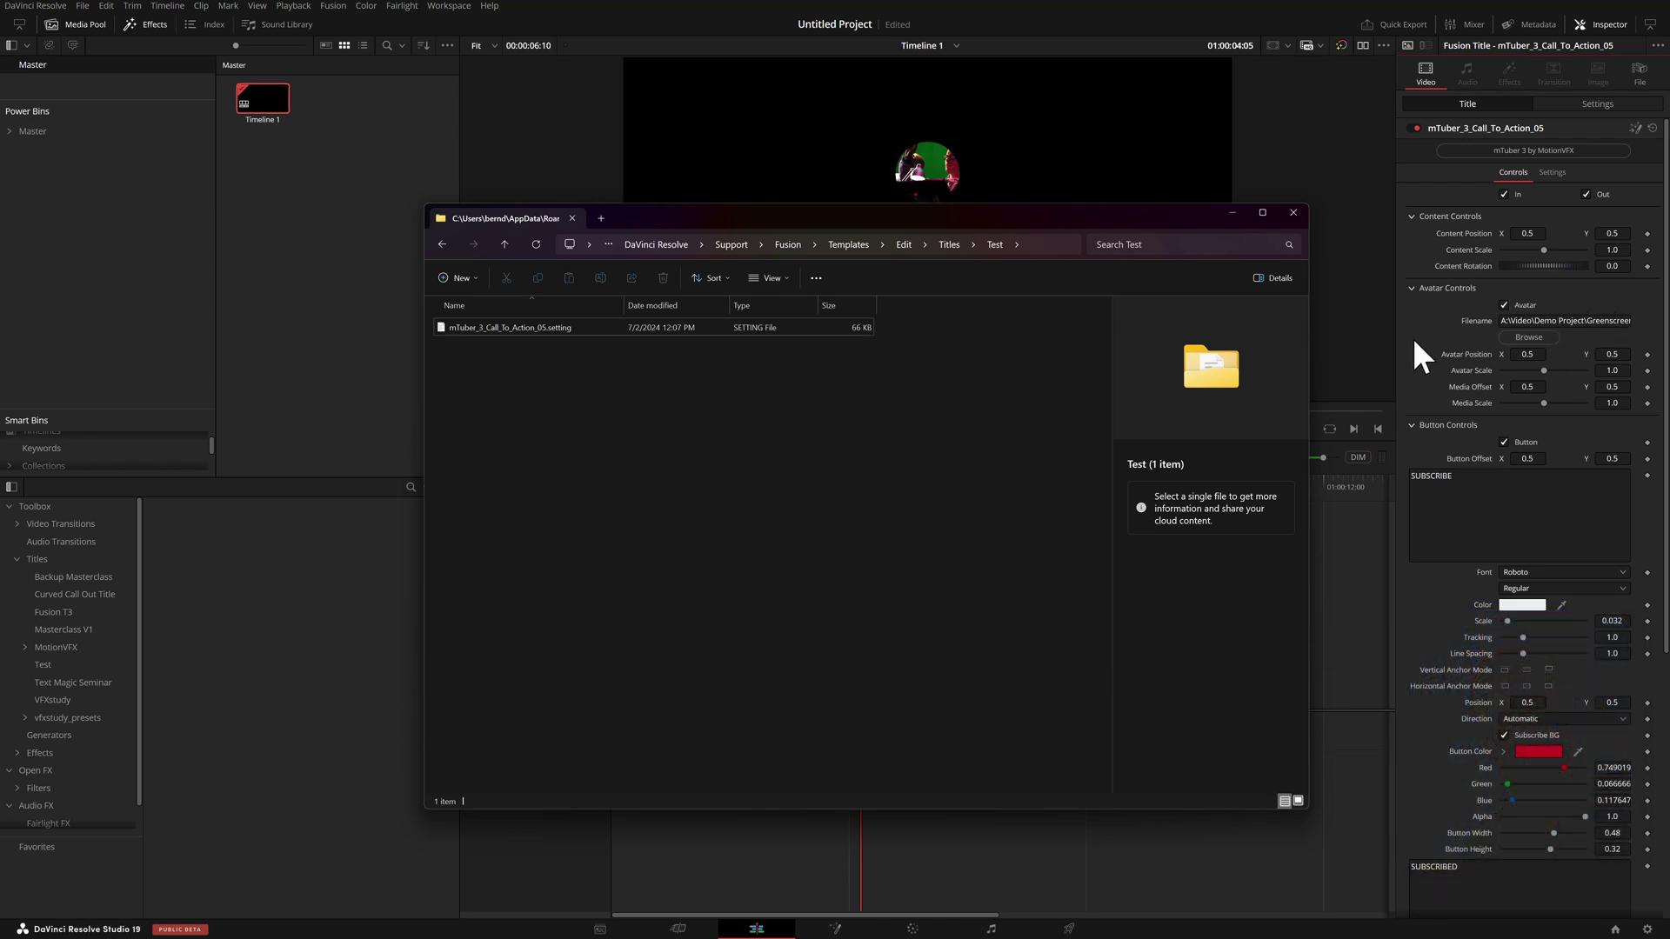
# Copy the '04_5f_2k_dwa short' folder from Greenscreen\TOS into the Test folder.
pyautogui.press('super')
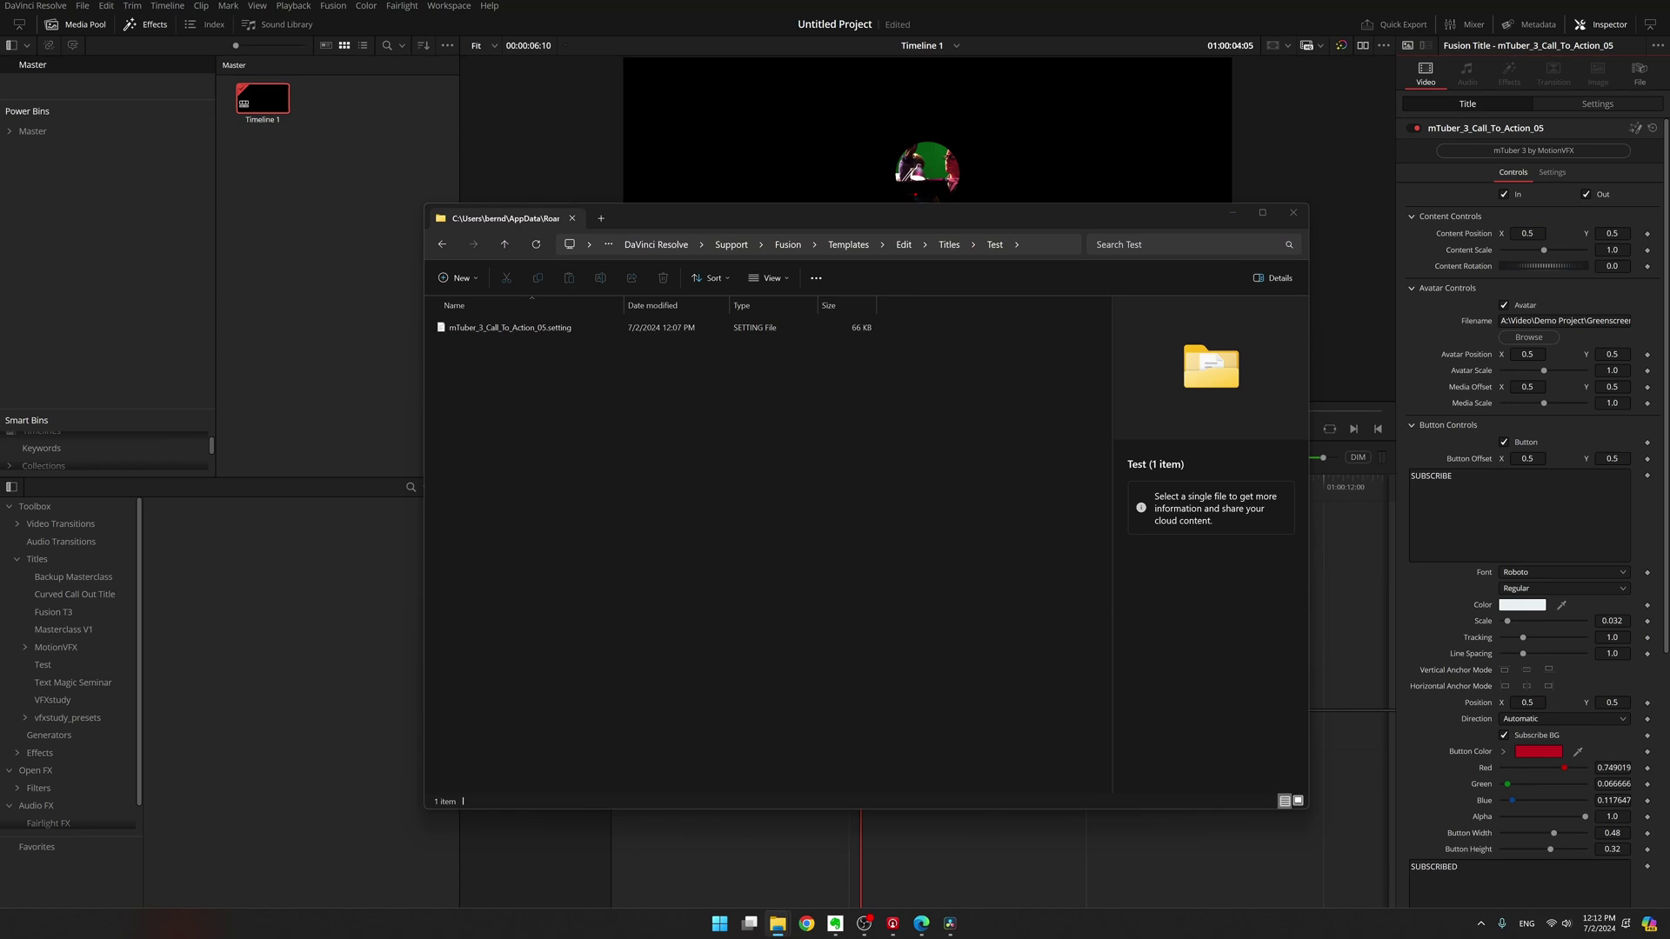
pyautogui.moveTo(1365, 280); pyautogui.dragTo(1108, 287)
pyautogui.doubleClick(890, 480)
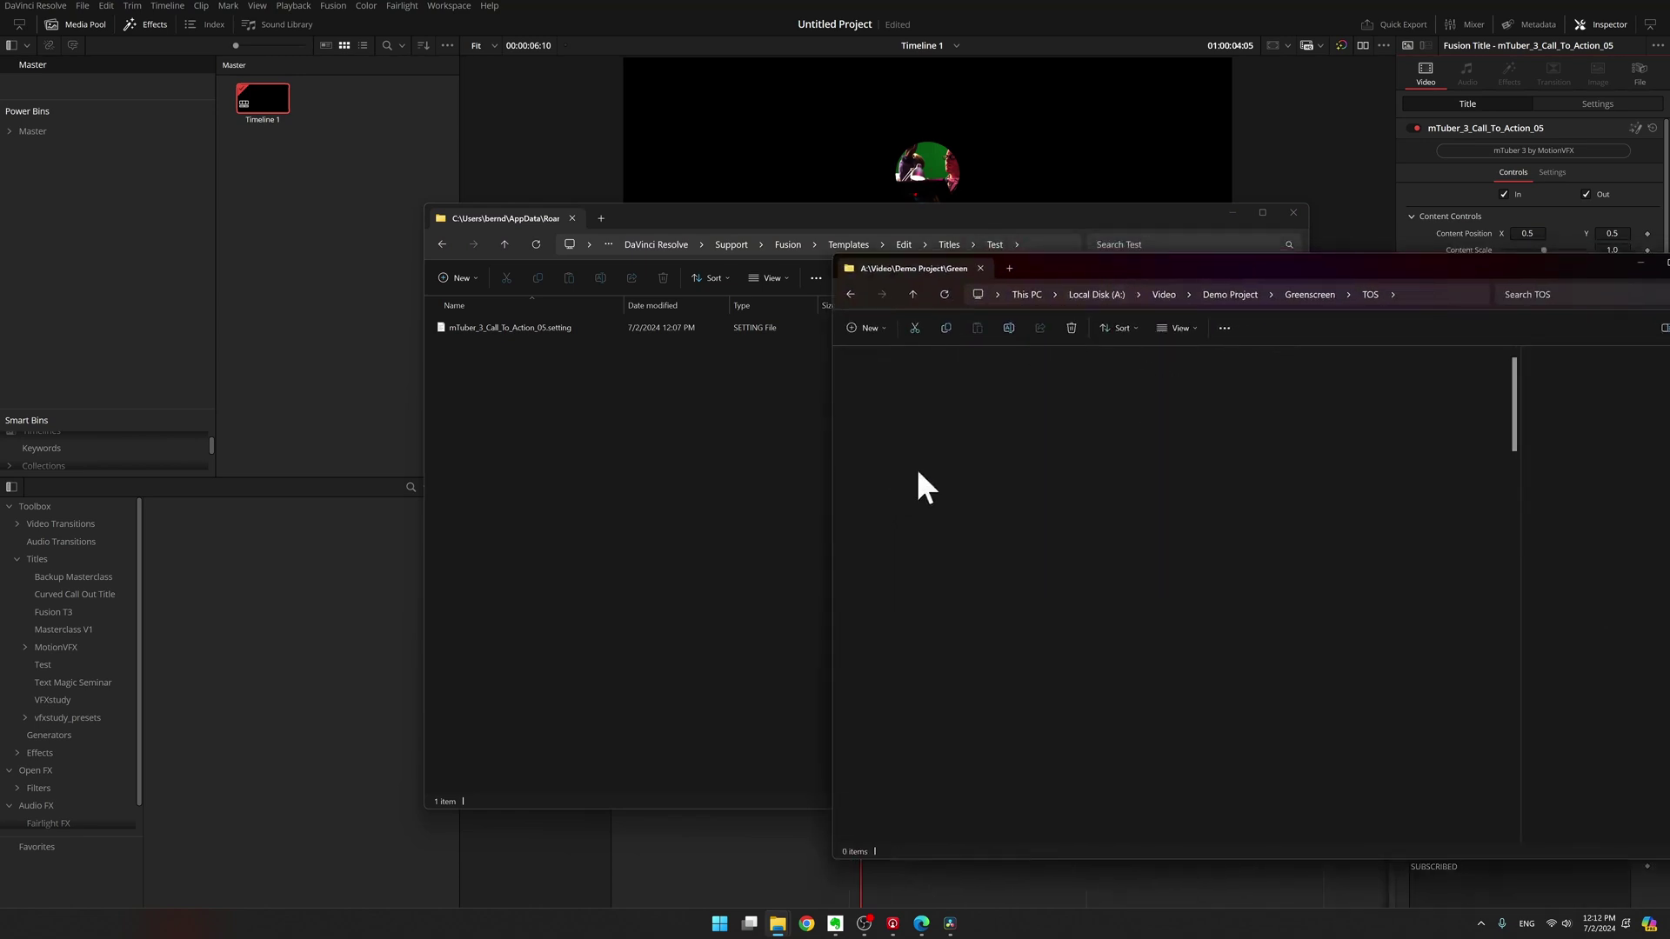
pyautogui.click(1336, 295)
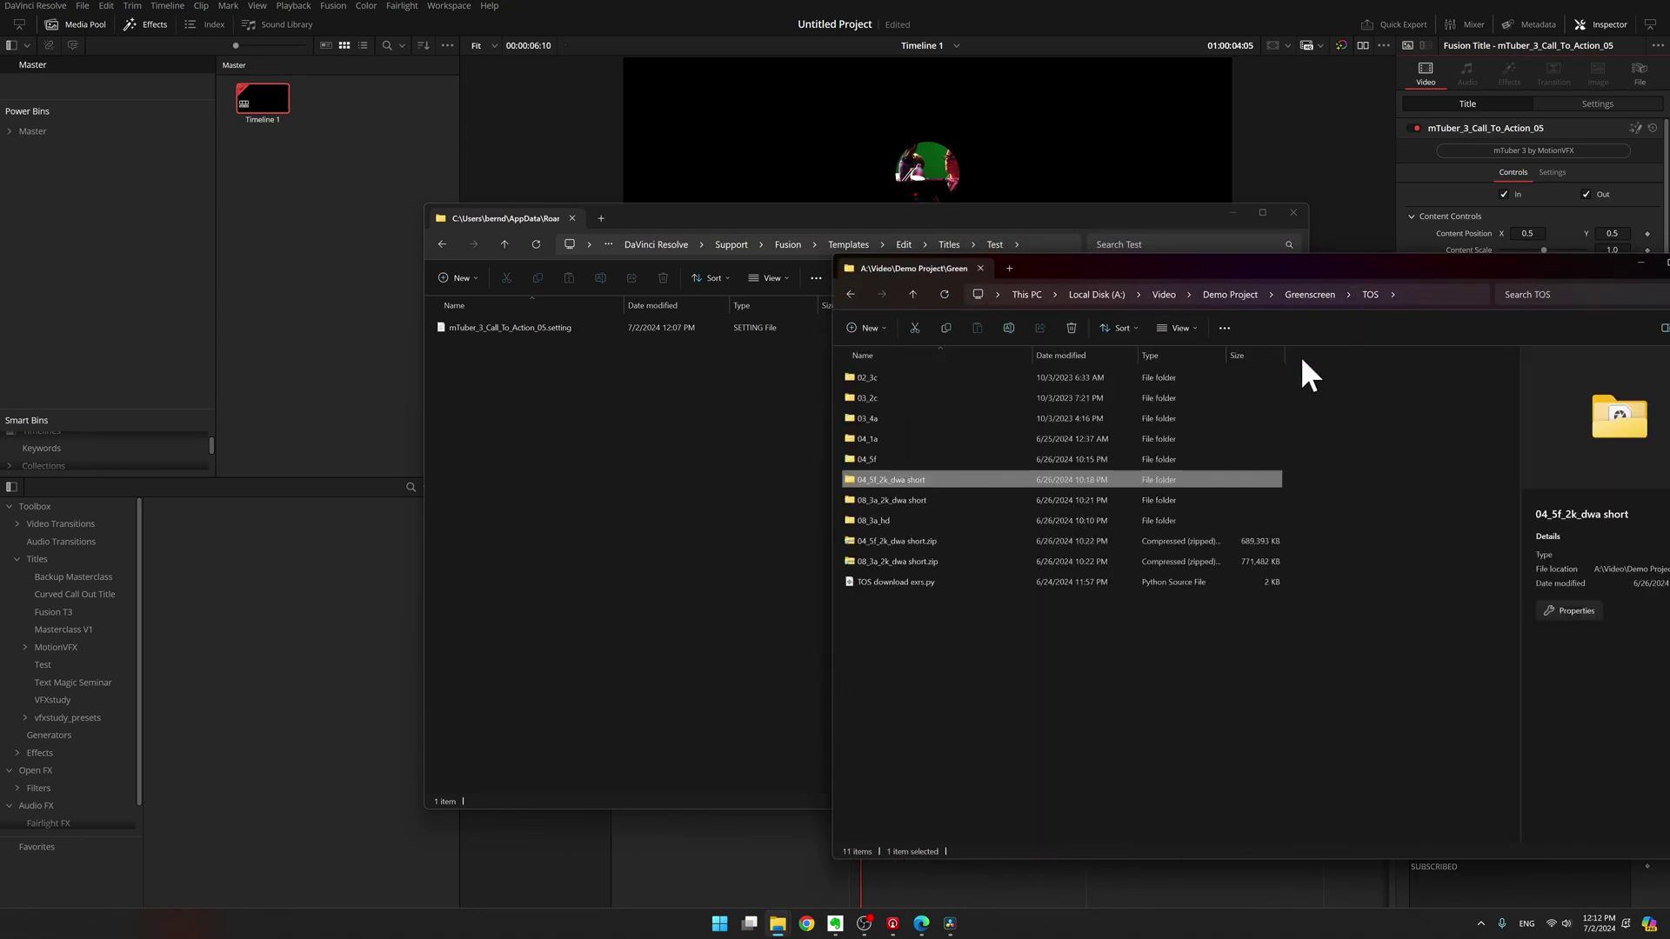
pyautogui.moveTo(910, 583); pyautogui.dragTo(511, 447)
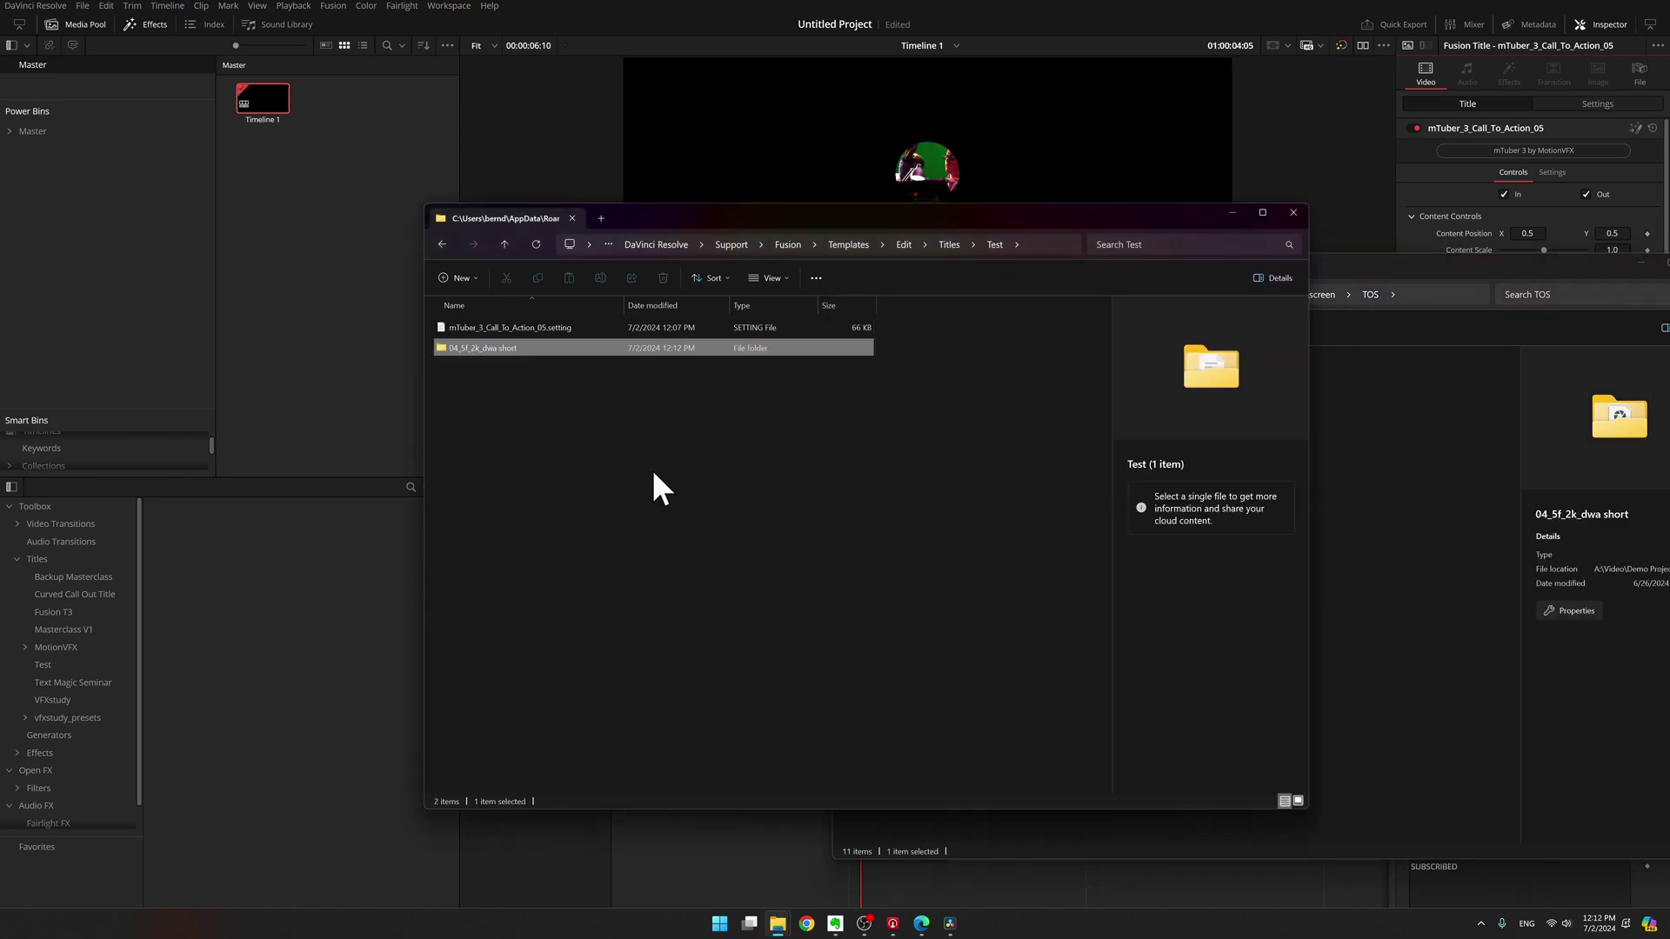
# Rename the copied folder to 'media' and minimize the TOS window.
pyautogui.click(500, 348)
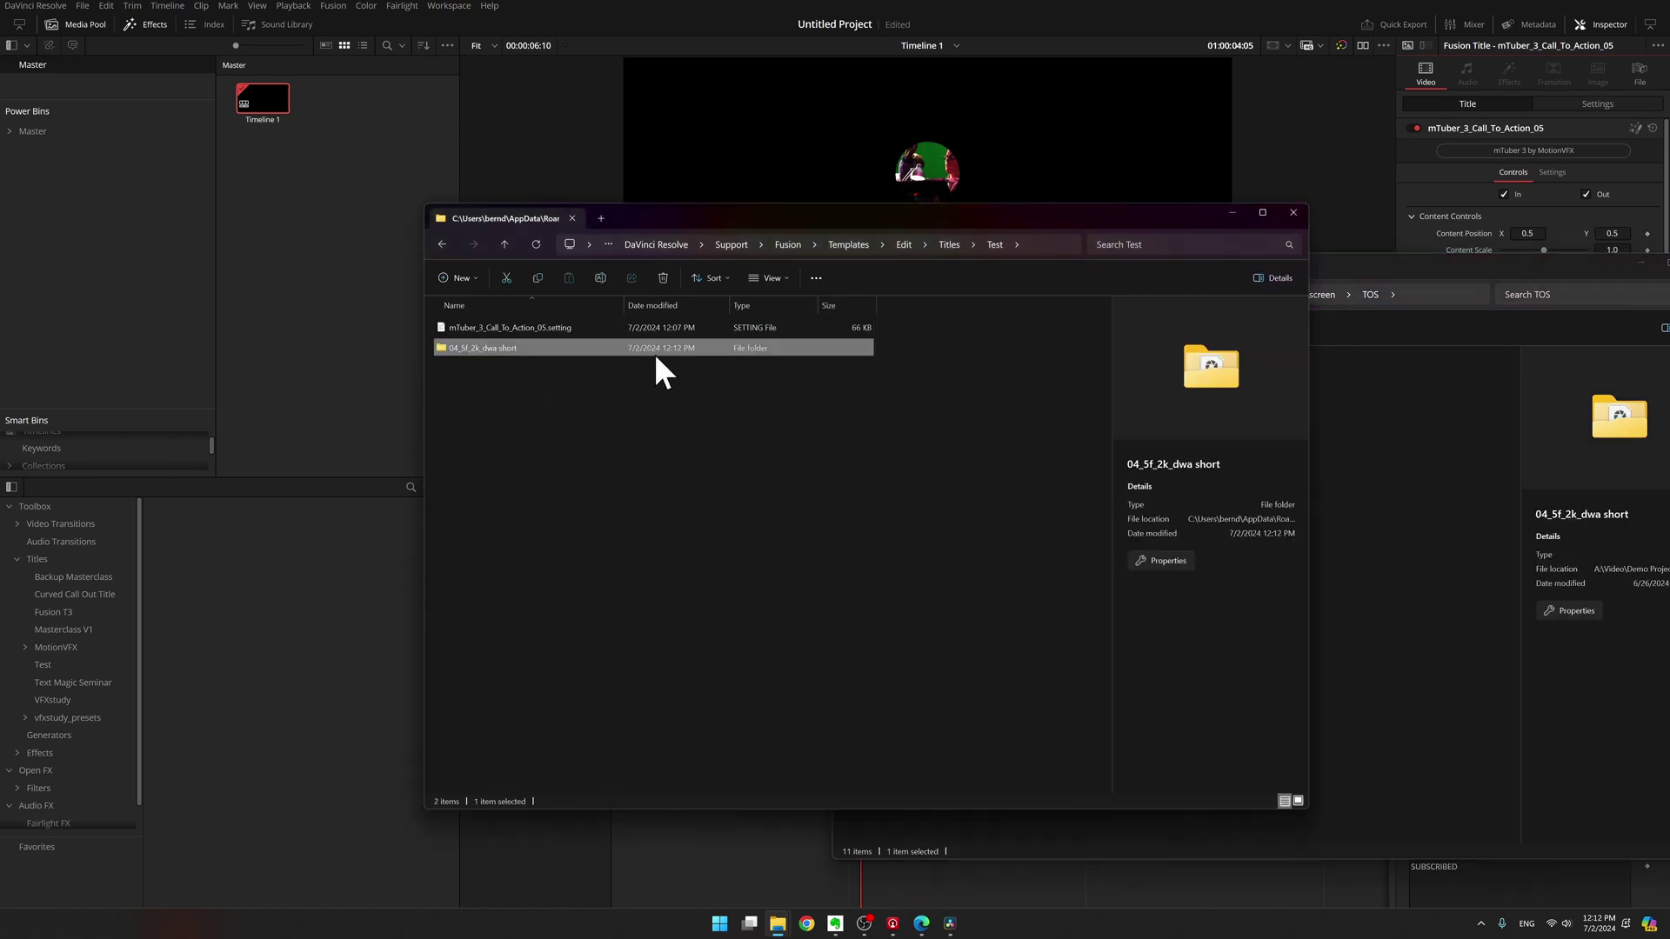
pyautogui.press('F2')
pyautogui.write('media')
pyautogui.press('Return')
pyautogui.click(1642, 267)
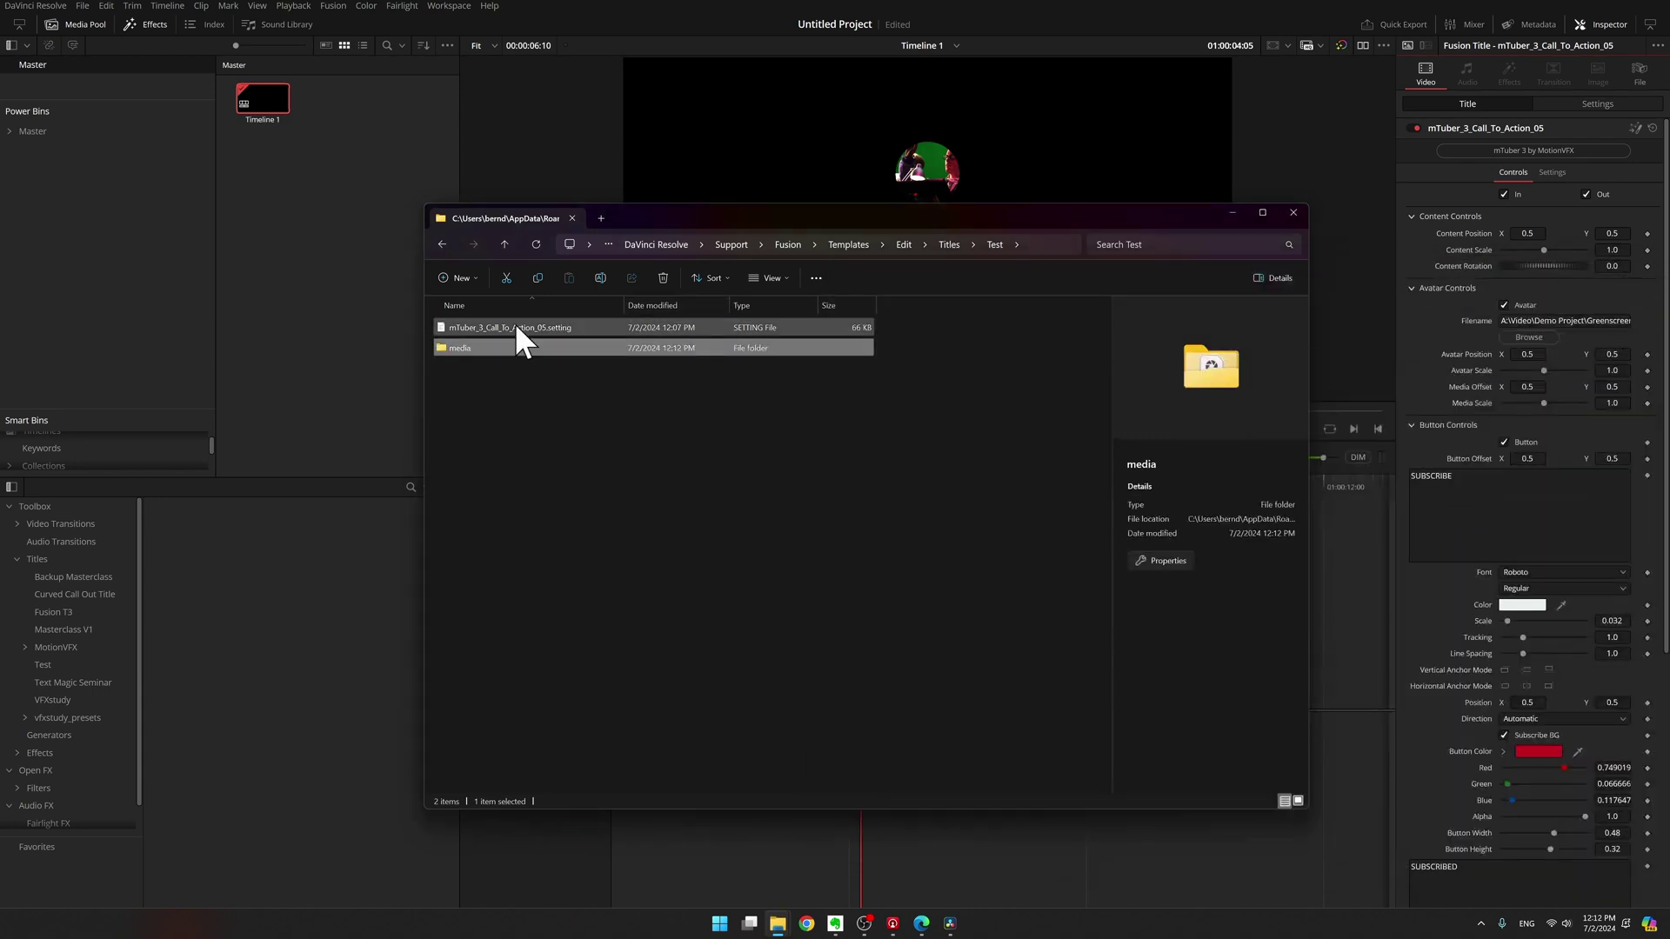
pyautogui.click(551, 328)
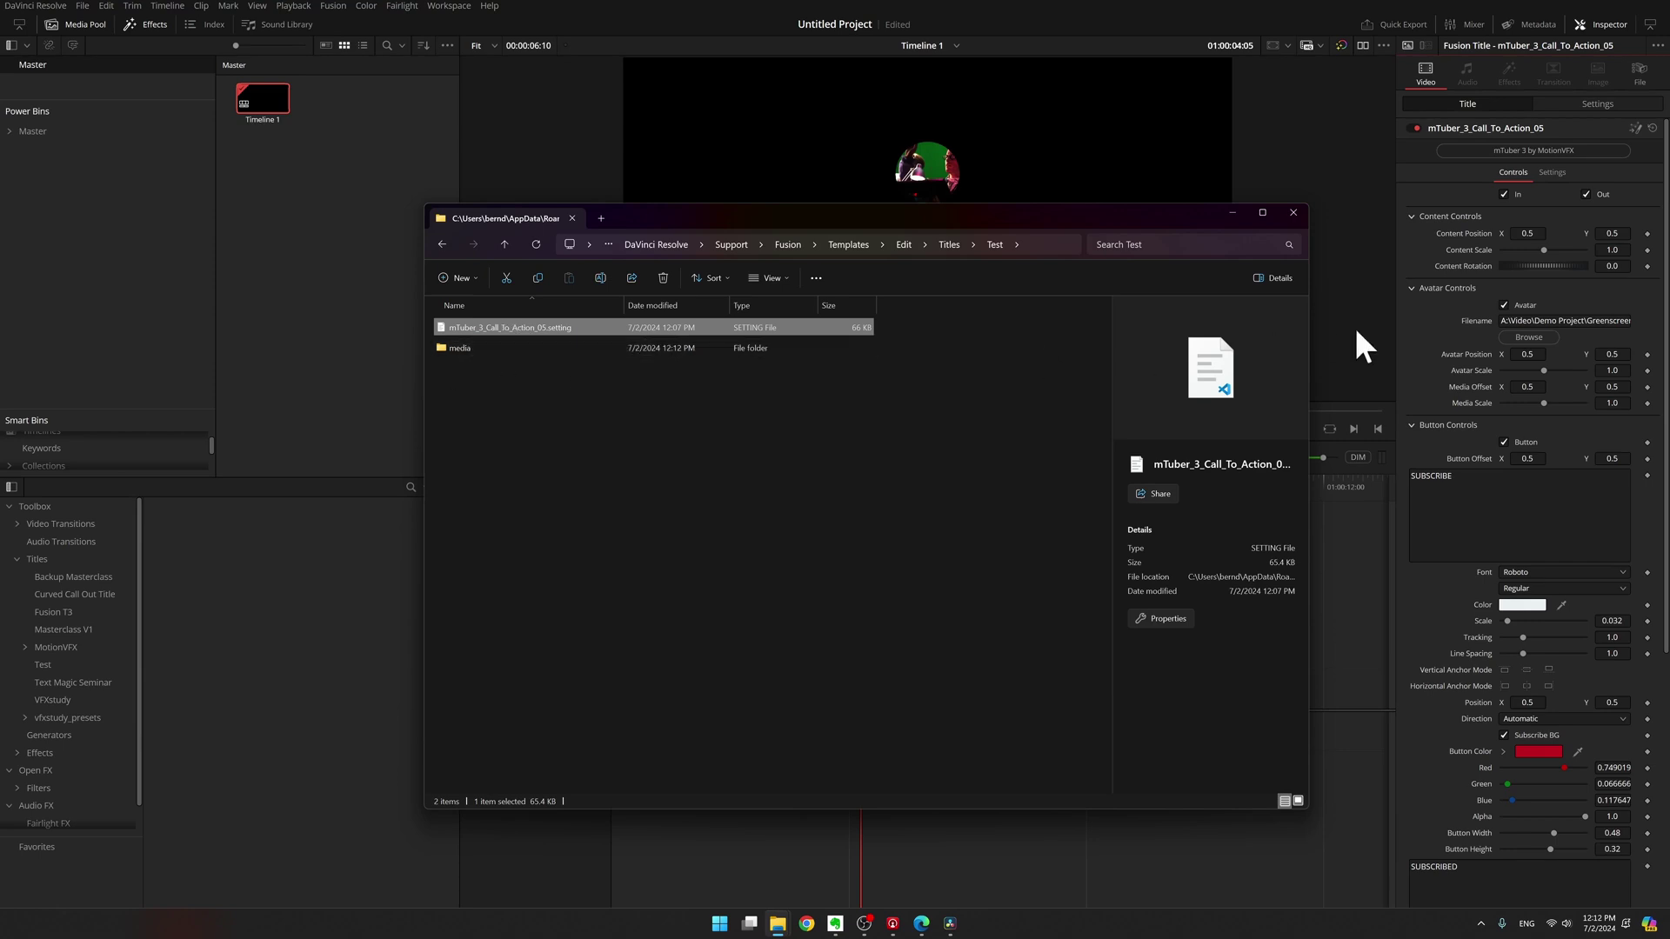
# Change the avatar Filename to Setting:\media\04_05f_2k_dwa.0000.exr and scrub to confirm it shows.
pyautogui.click(1511, 320)
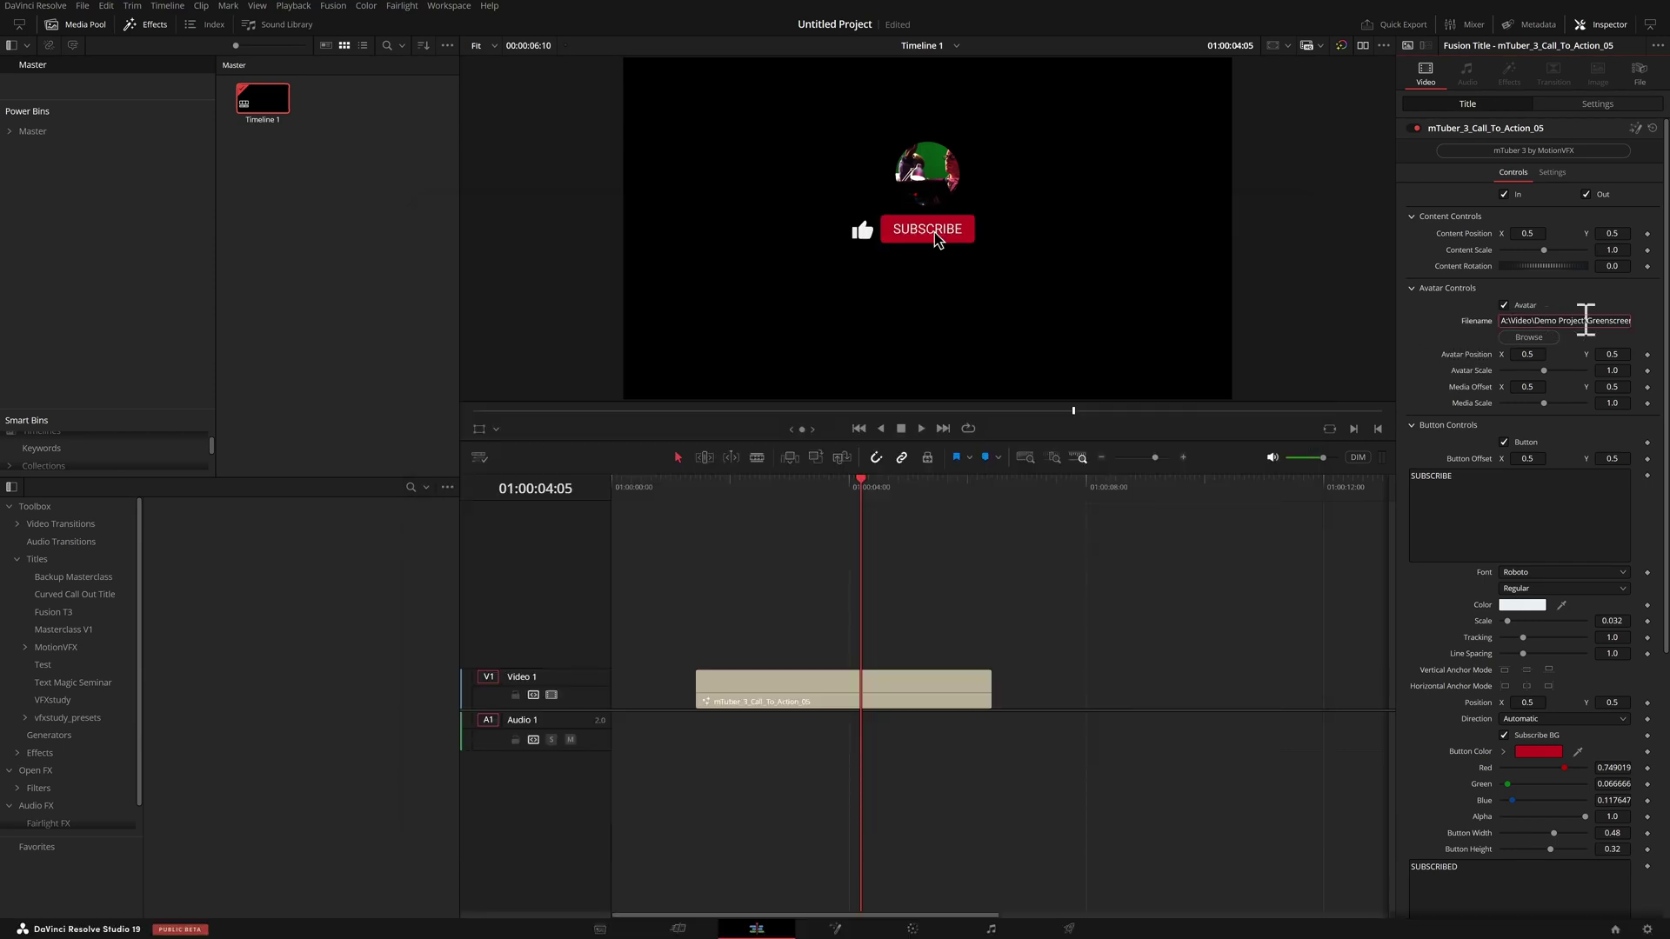
pyautogui.press('End')
pyautogui.write('\\04_05f_2k_dwa.0000.exr')
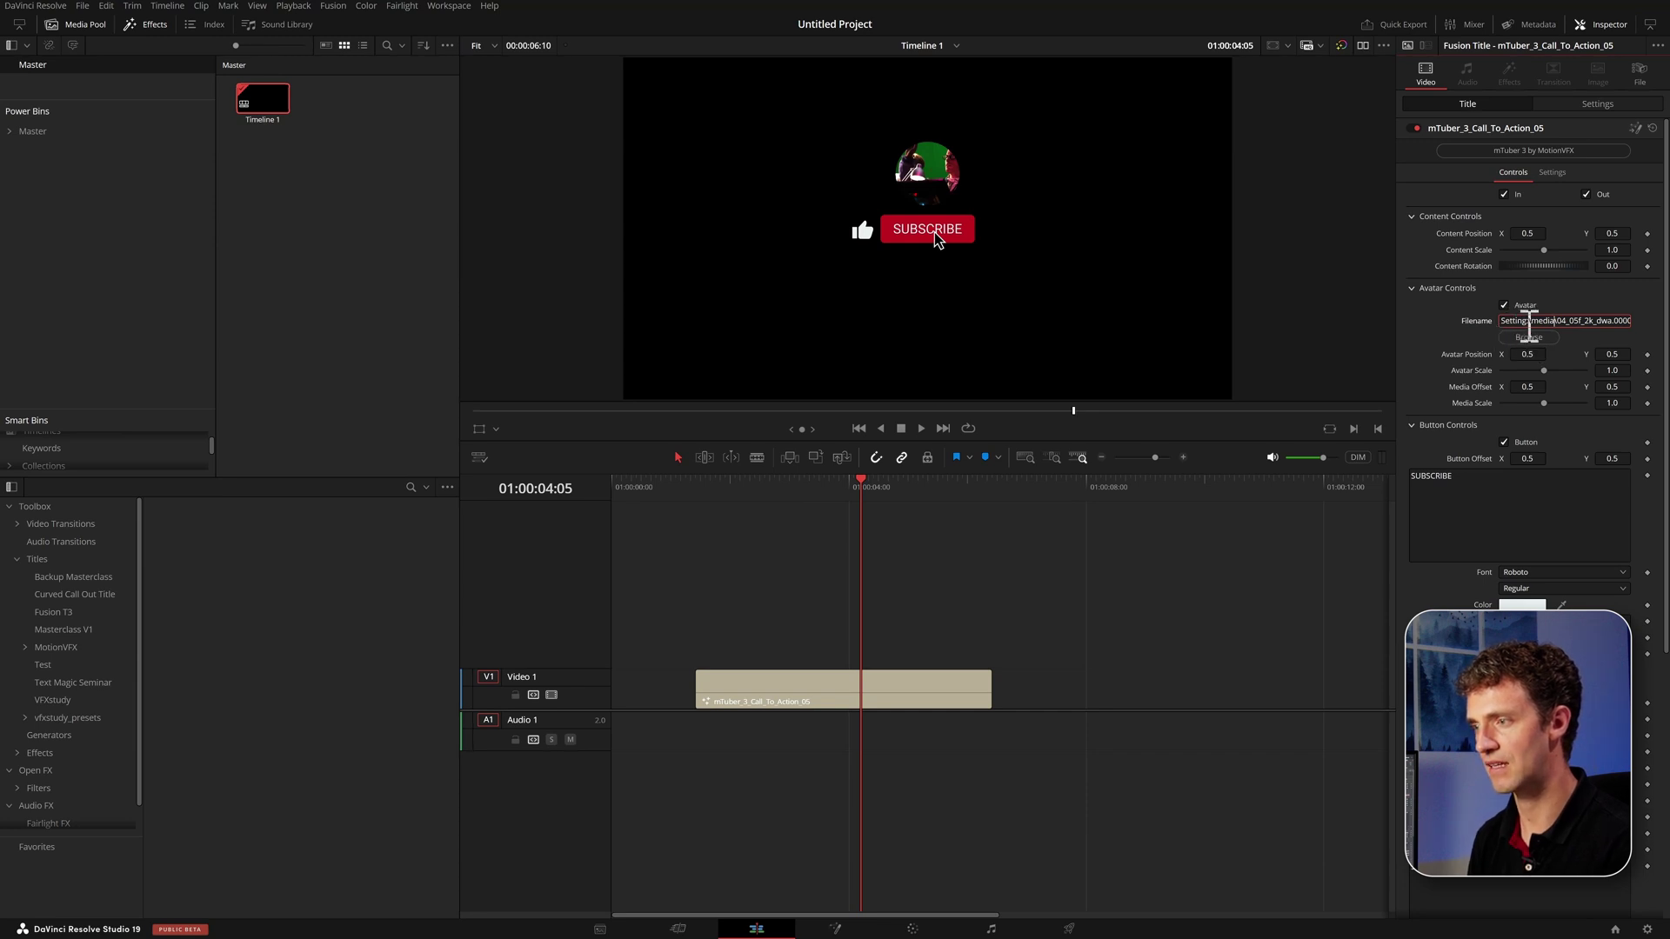
pyautogui.press('Tab')
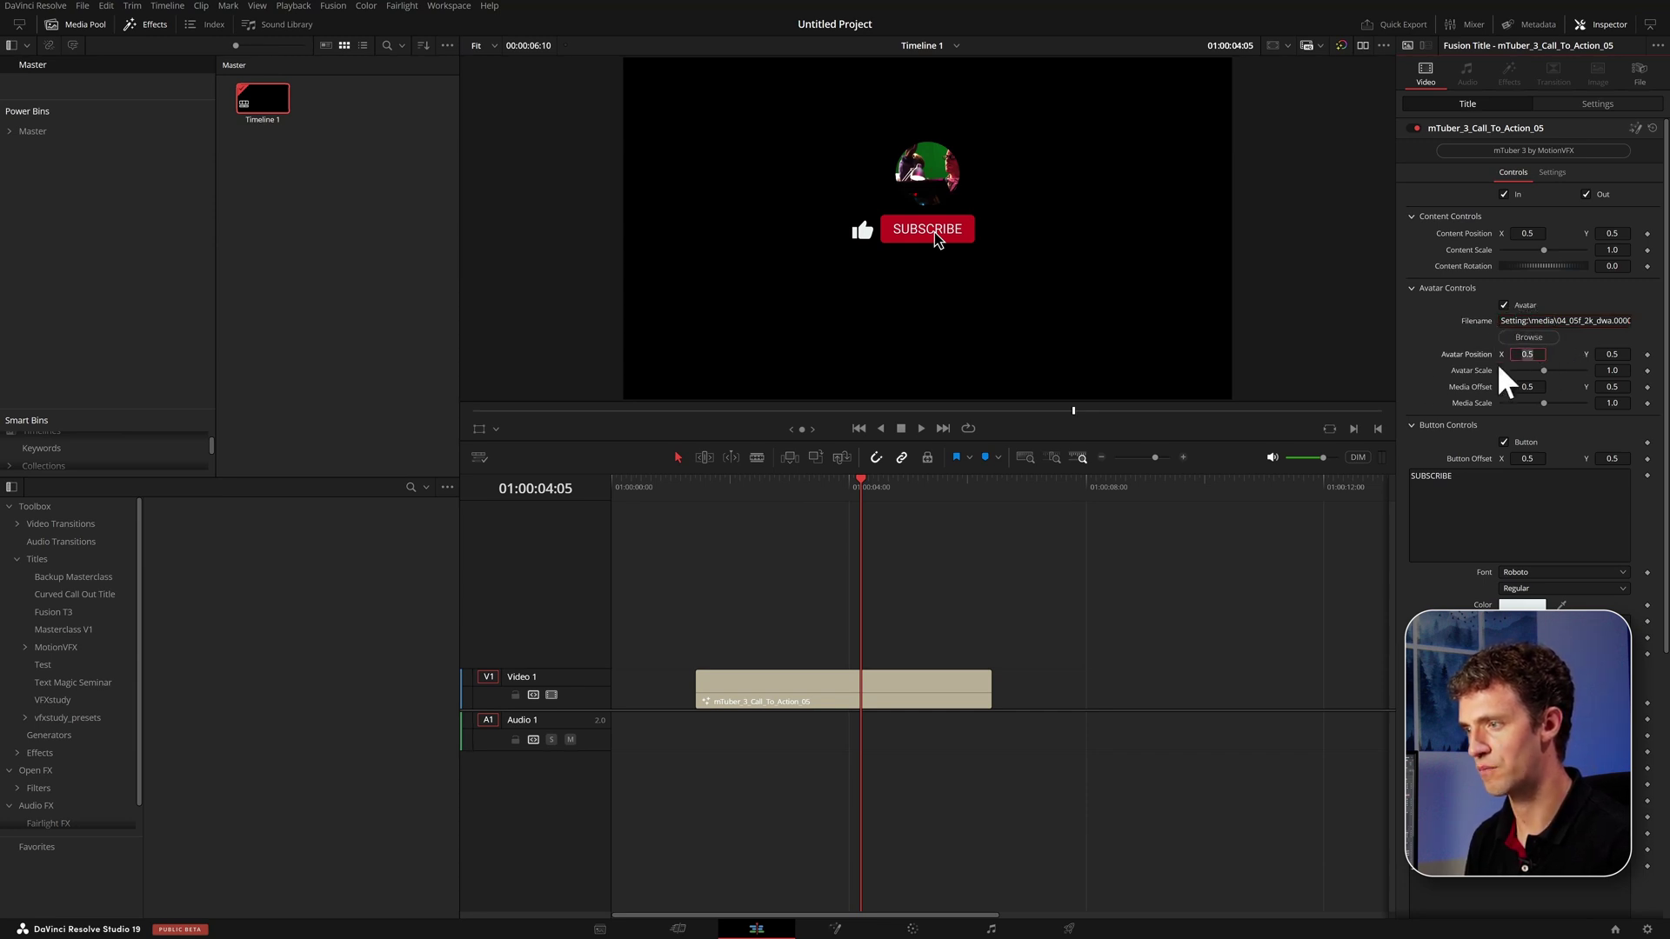
pyautogui.moveTo(921, 487); pyautogui.dragTo(839, 494)
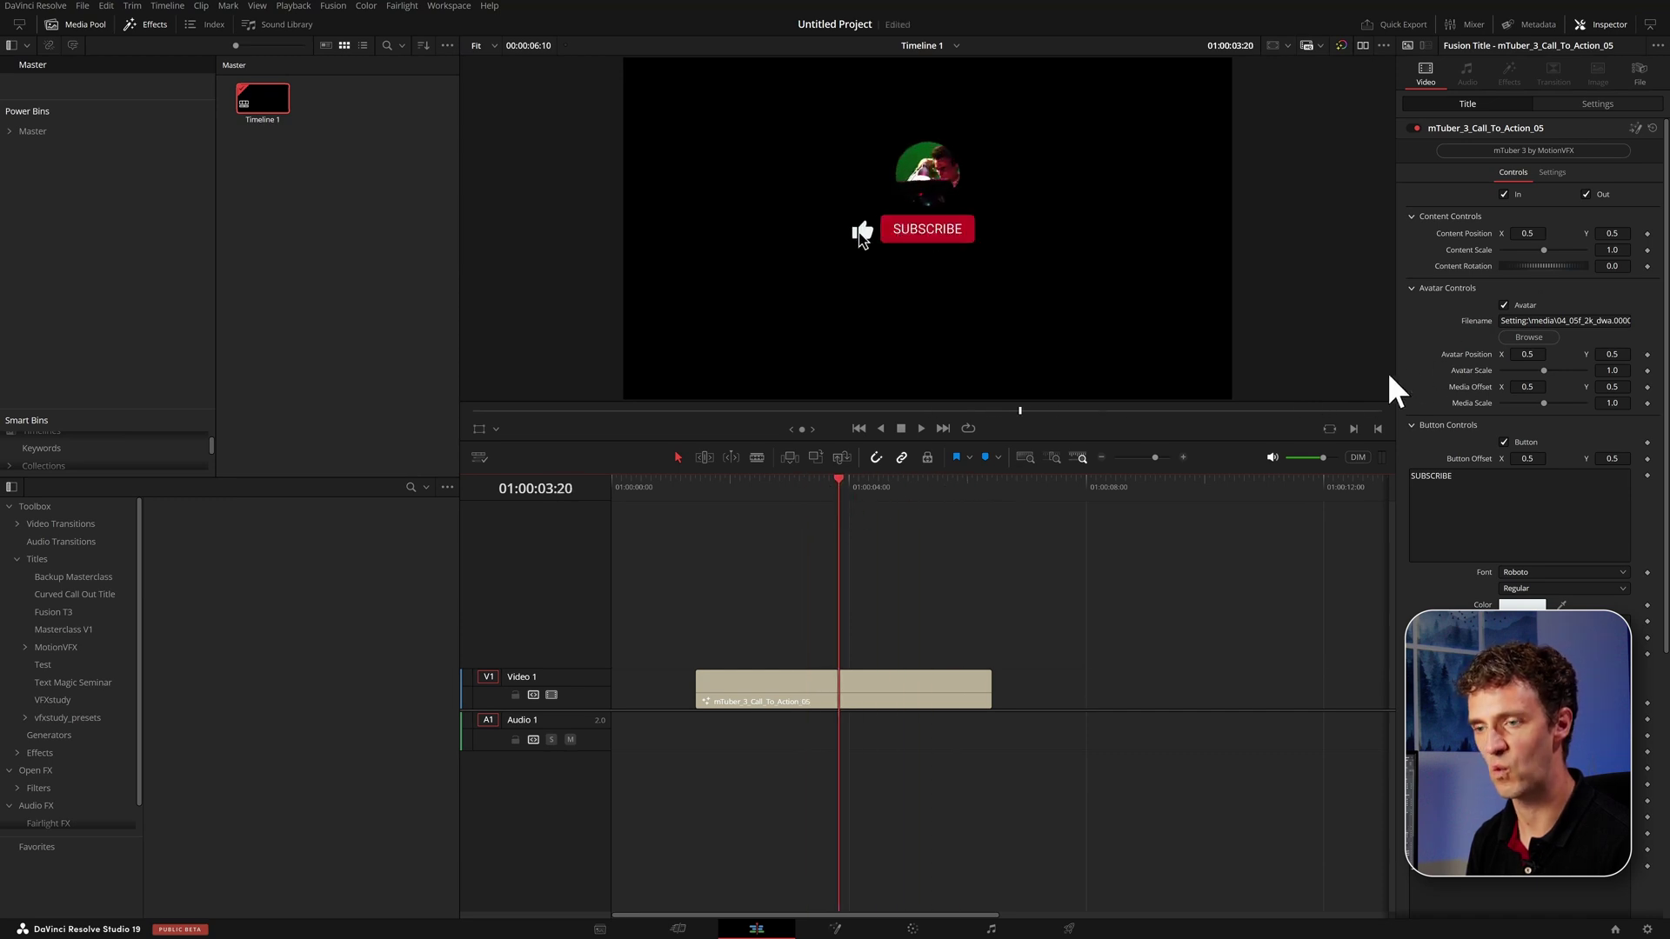